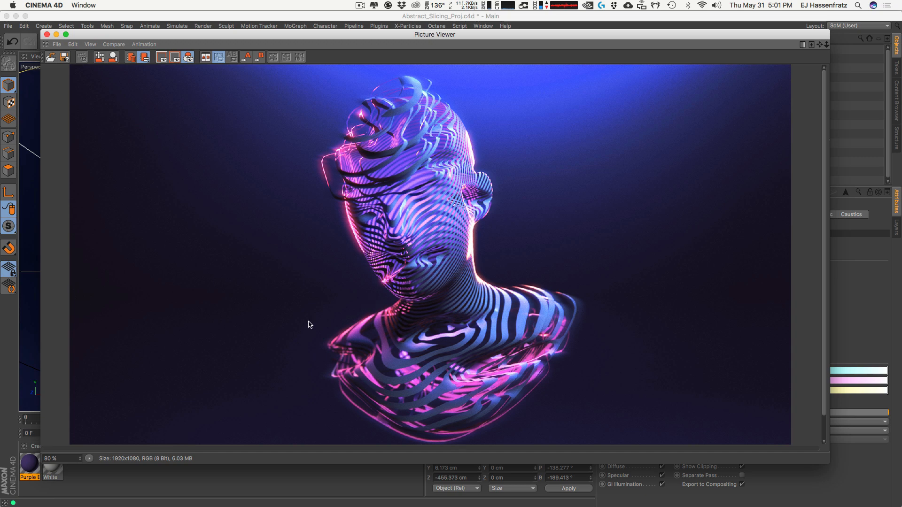
# Close the rendered image and create a new empty project.
pyautogui.click(46, 35)
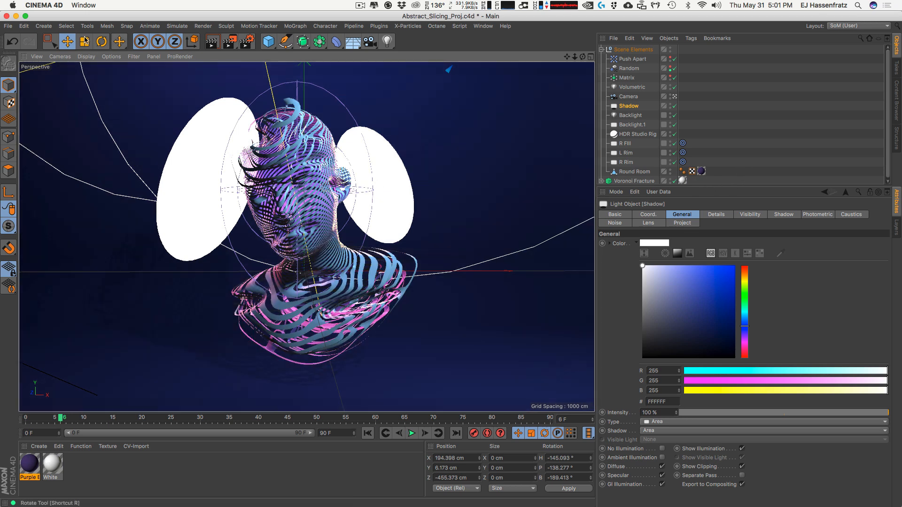
pyautogui.click(8, 26)
pyautogui.click(21, 38)
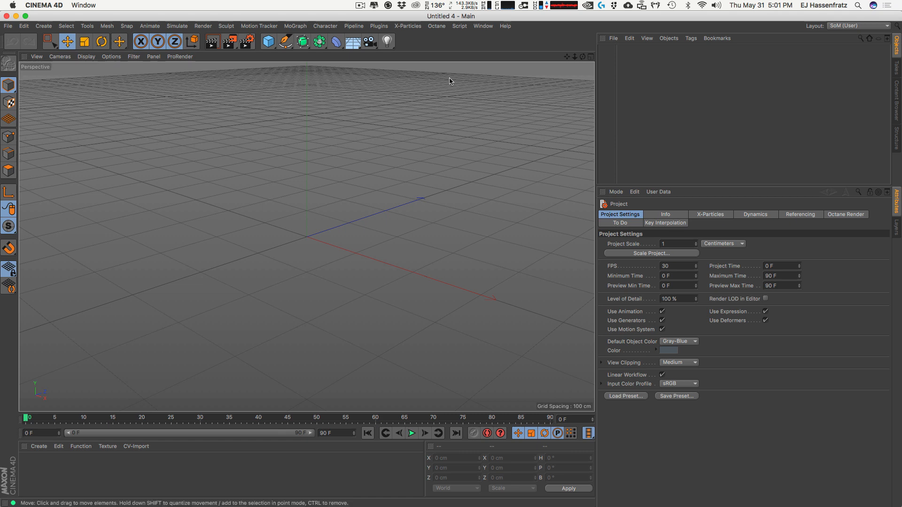
# Open the Content Browser and go to the Base Meshes folder in the Sculpting presets.
pyautogui.click(482, 26)
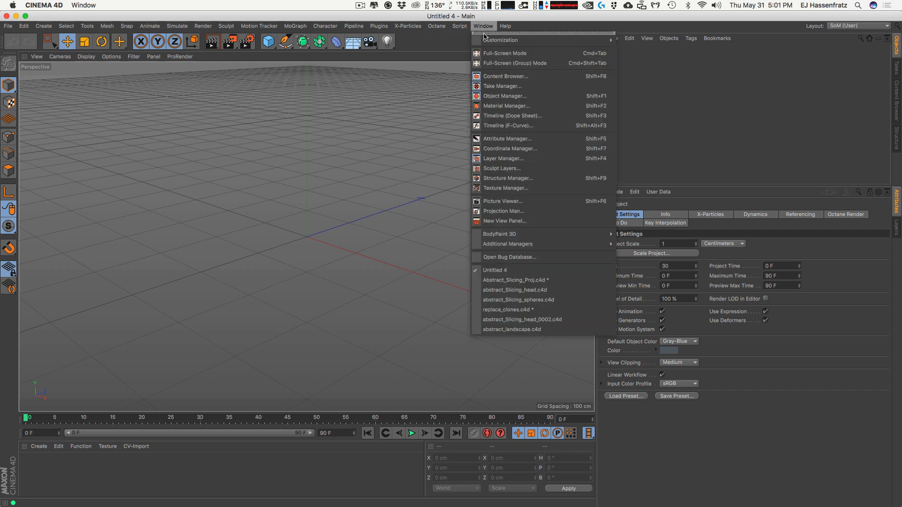
pyautogui.click(499, 77)
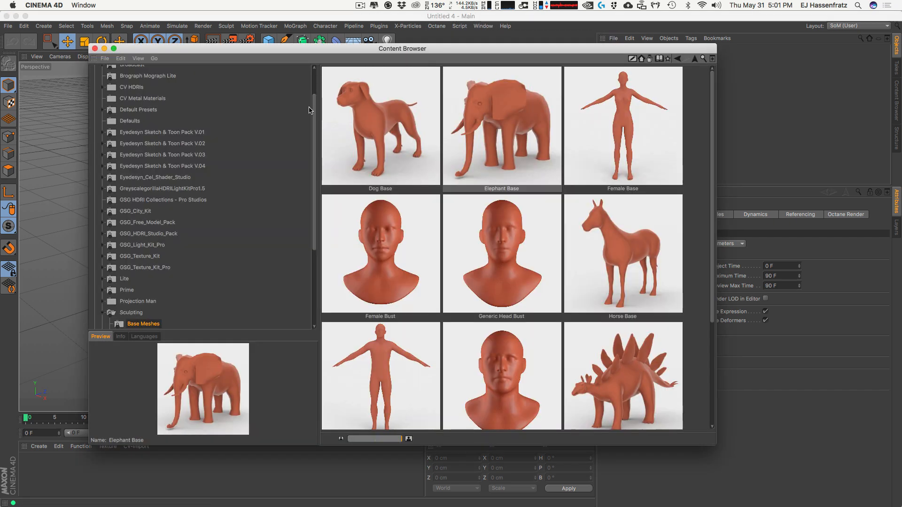
pyautogui.scroll(4, 281, 112)
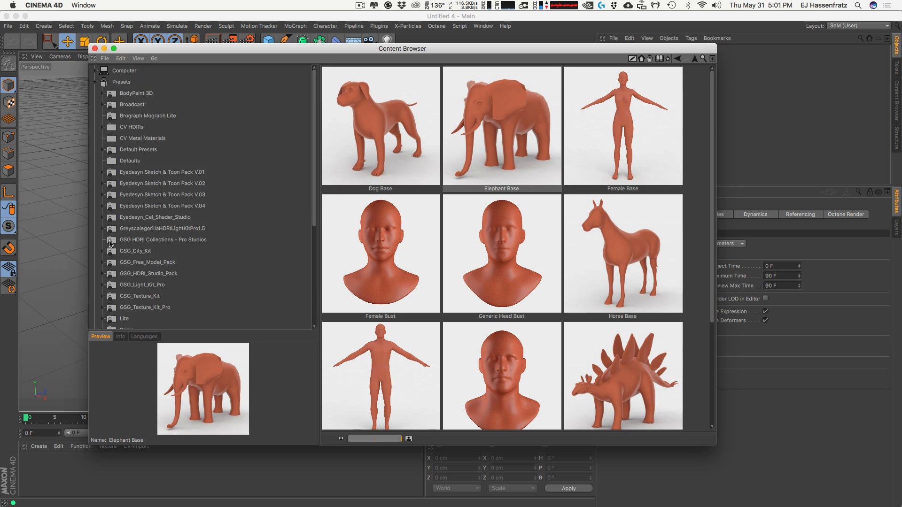
pyautogui.moveTo(314, 99); pyautogui.dragTo(243, 234)
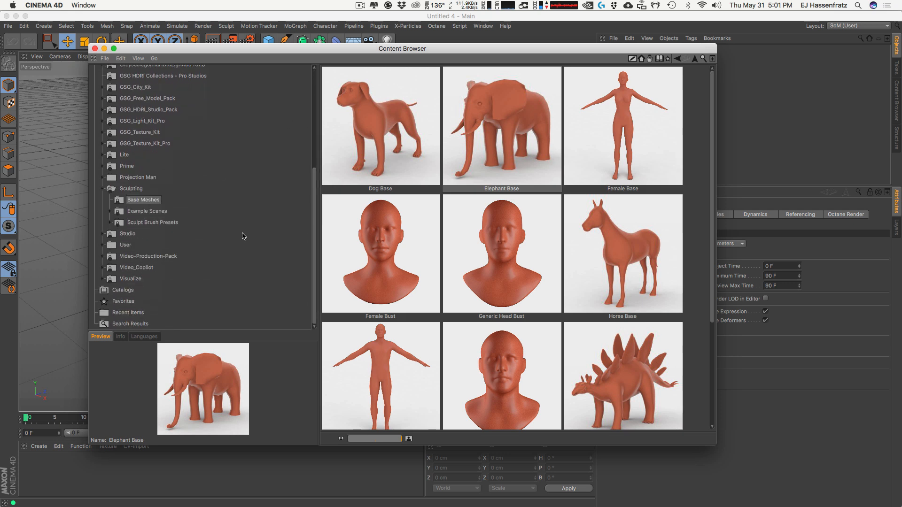
pyautogui.click(137, 189)
pyautogui.click(143, 201)
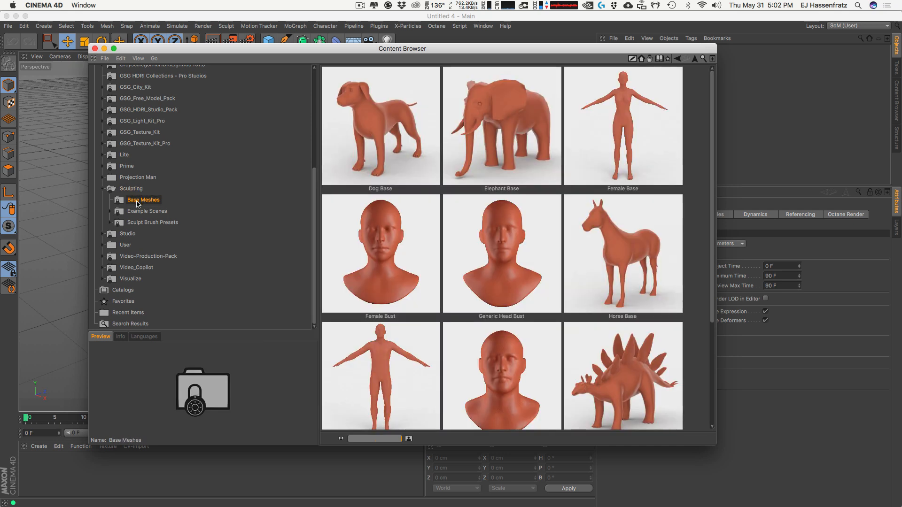
# Add the Generic Head Bust base mesh to the scene and close the Content Browser.
pyautogui.scroll(-5, 686, 207)
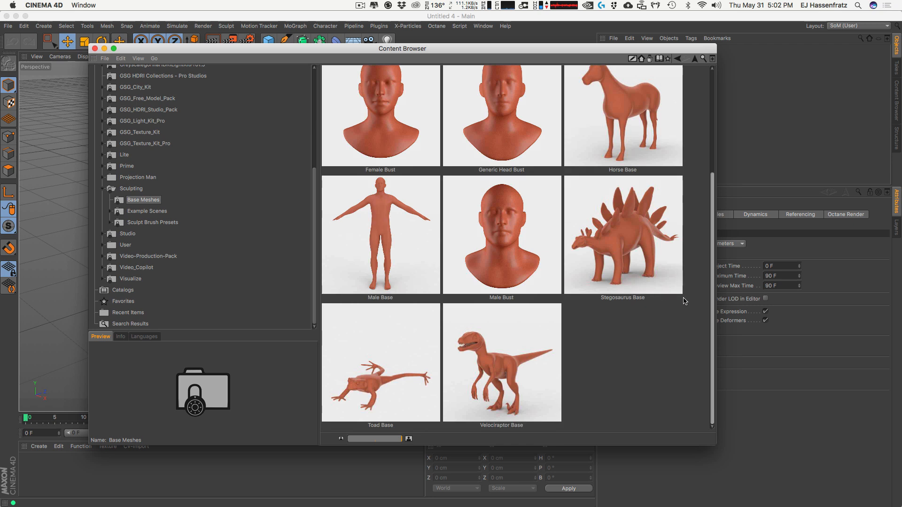
pyautogui.scroll(5, 685, 301)
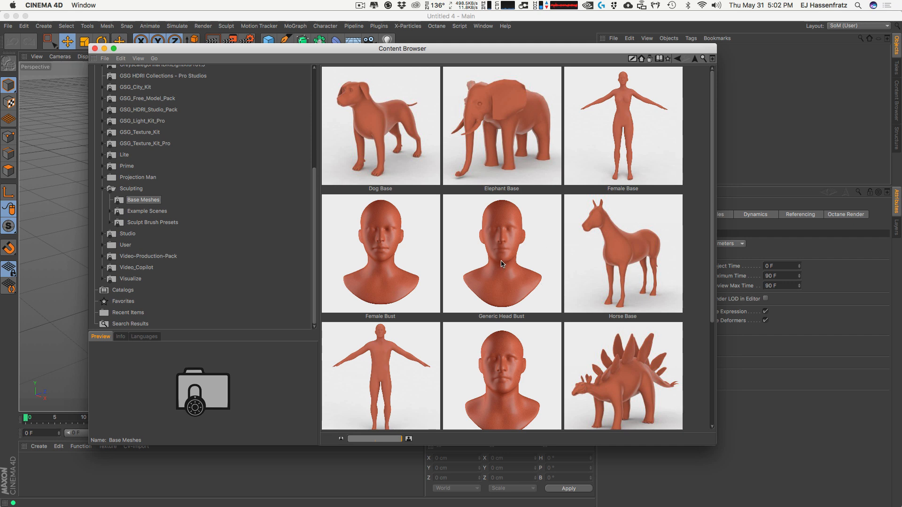
pyautogui.click(525, 278)
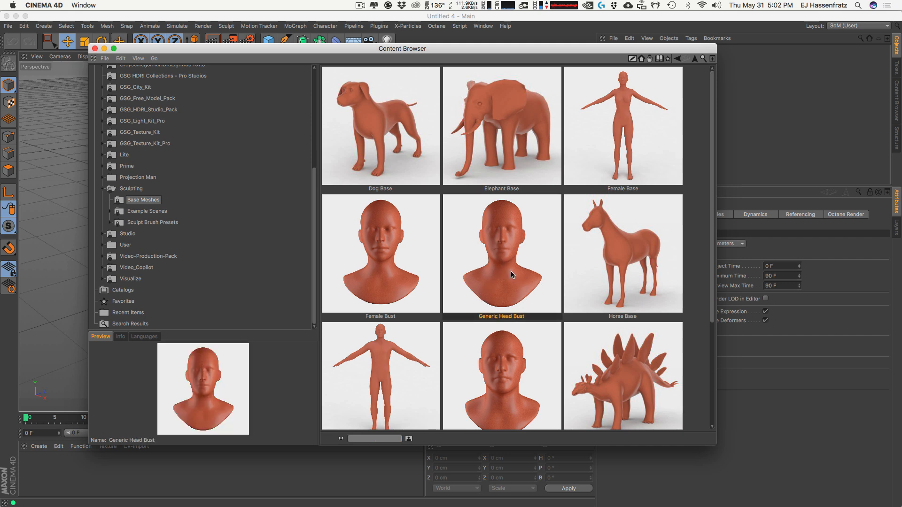
pyautogui.moveTo(511, 271); pyautogui.dragTo(773, 164)
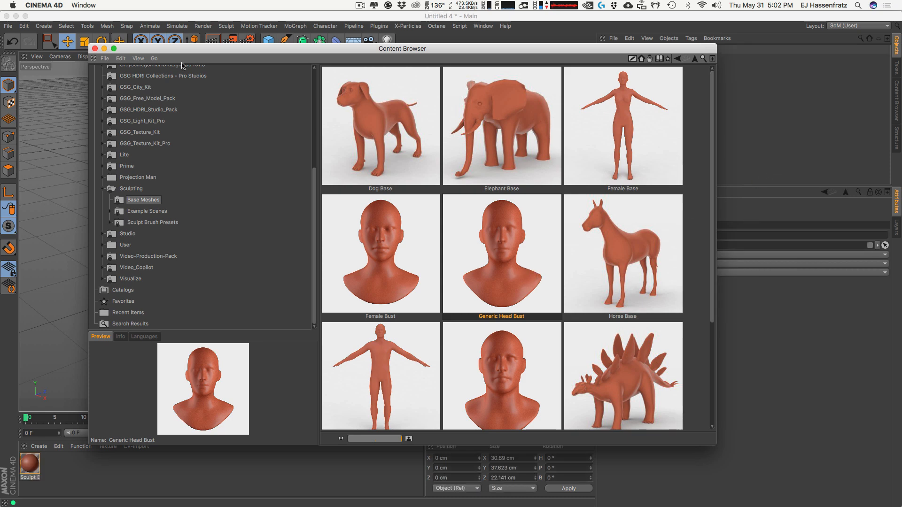
pyautogui.click(95, 48)
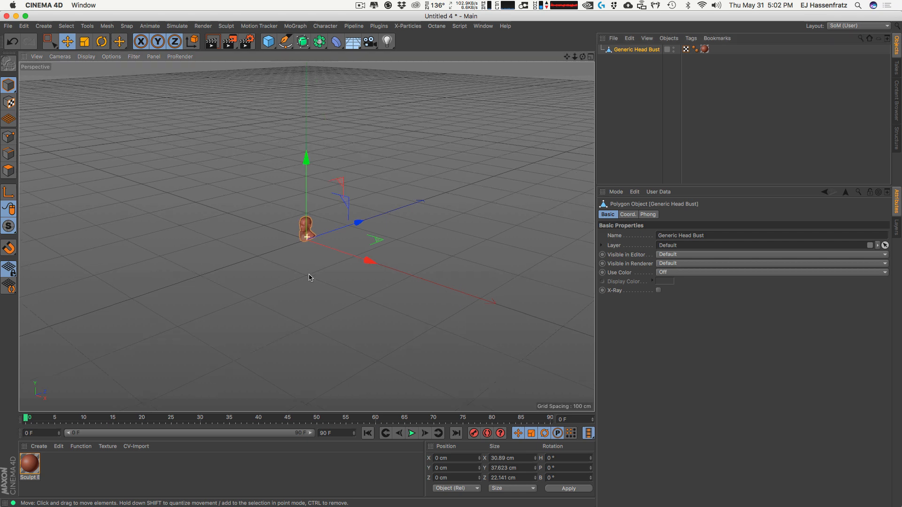
# Scale the head bust up uniformly to about 340 × 415 × 244 cm.
pyautogui.keyDown('alt'); pyautogui.moveTo(312, 278); pyautogui.dragTo(305, 332, button='middle'); pyautogui.keyUp('alt')
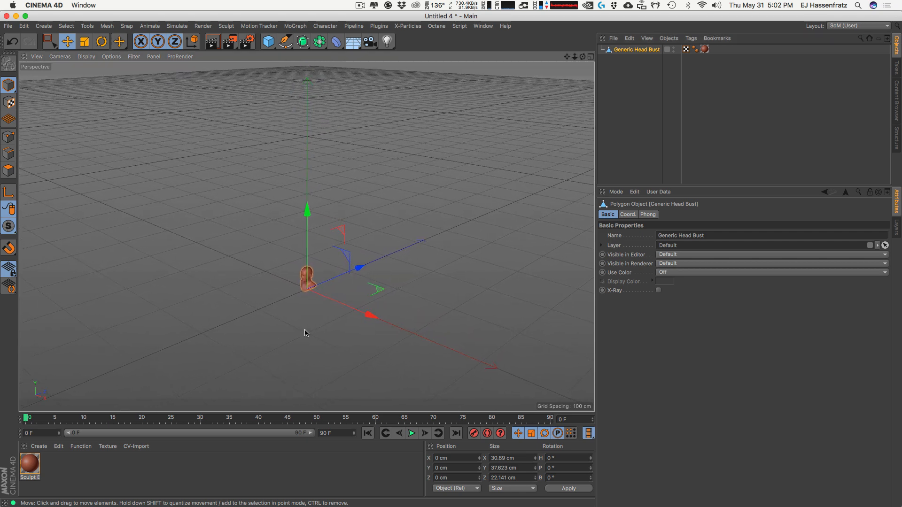
pyautogui.press('t')
pyautogui.moveTo(248, 376); pyautogui.dragTo(543, 100)
pyautogui.moveTo(272, 351); pyautogui.dragTo(647, 100)
pyautogui.moveTo(258, 324); pyautogui.dragTo(371, 240)
pyautogui.press('e')
pyautogui.keyDown('alt'); pyautogui.moveTo(353, 237); pyautogui.dragTo(376, 268, button='middle'); pyautogui.keyUp('alt')
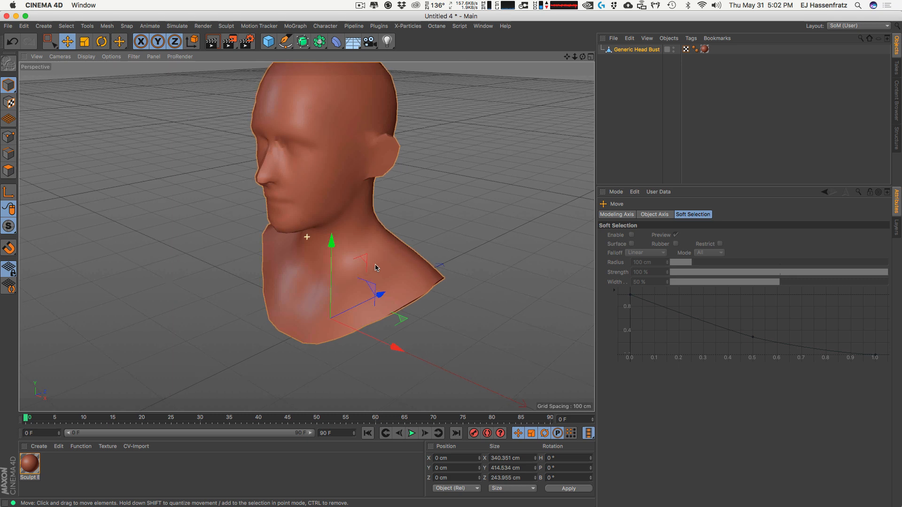
pyautogui.keyDown('alt'); pyautogui.moveTo(377, 267); pyautogui.dragTo(373, 258, button='right'); pyautogui.keyUp('alt')
pyautogui.keyDown('alt'); pyautogui.moveTo(373, 258); pyautogui.dragTo(337, 268, button='middle'); pyautogui.keyUp('alt')
pyautogui.keyDown('alt'); pyautogui.moveTo(336, 268); pyautogui.dragTo(330, 271); pyautogui.keyUp('alt')
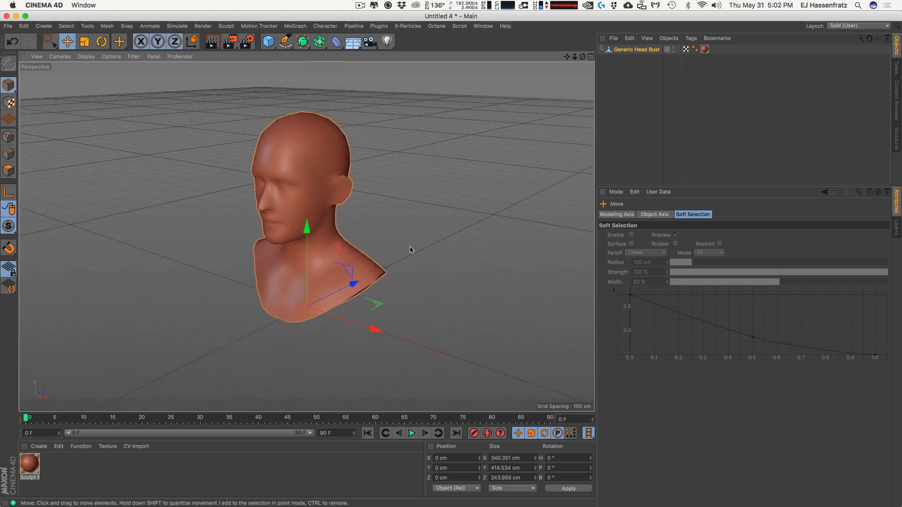
pyautogui.keyDown('alt'); pyautogui.moveTo(308, 271); pyautogui.dragTo(311, 279, button='middle'); pyautogui.keyUp('alt')
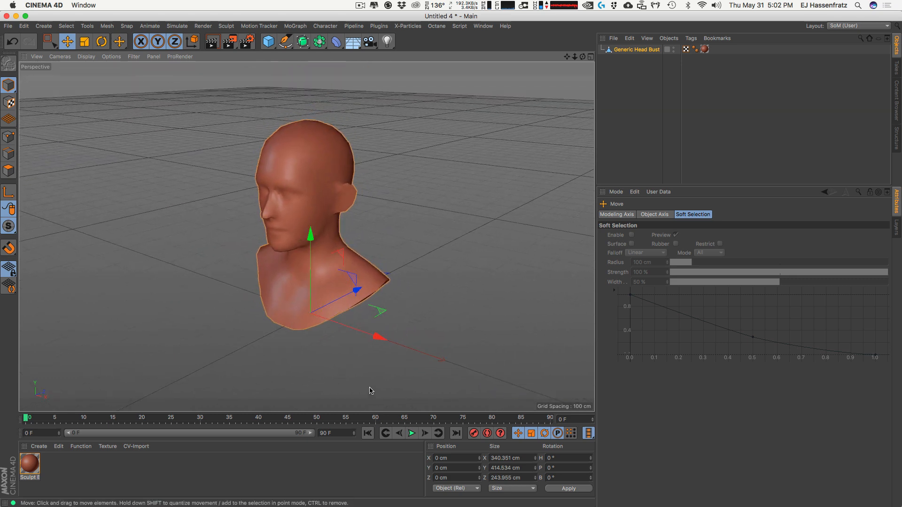
# Delete the Sculpt Base material and the leftover texture tag on the Generic Head Bust.
pyautogui.click(704, 49)
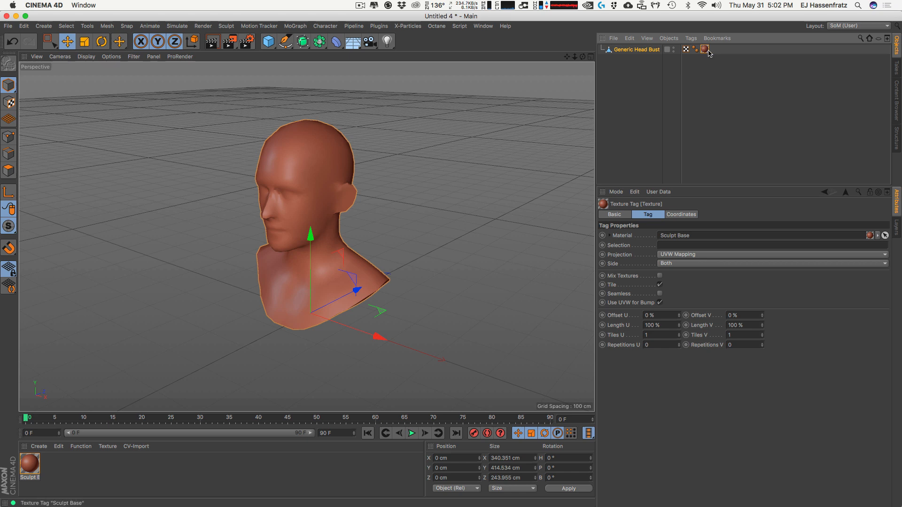
pyautogui.click(29, 464)
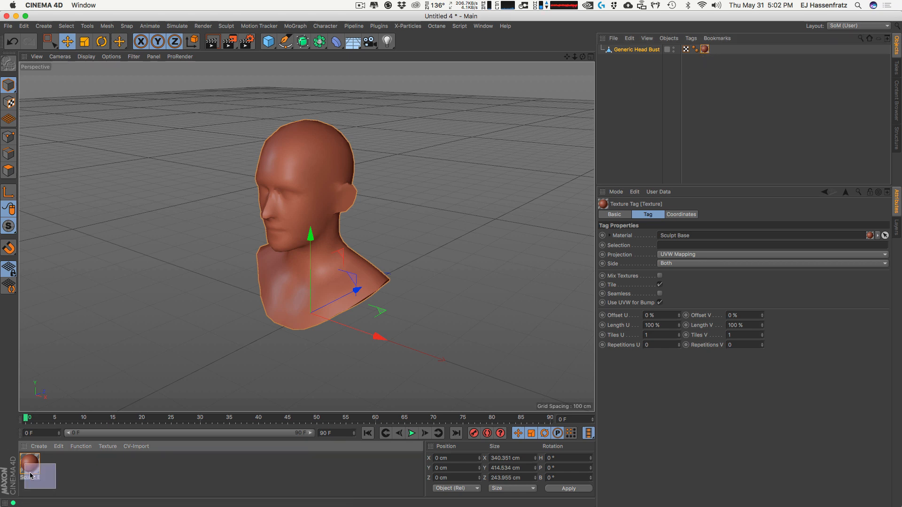
pyautogui.press('Delete')
pyautogui.click(705, 50)
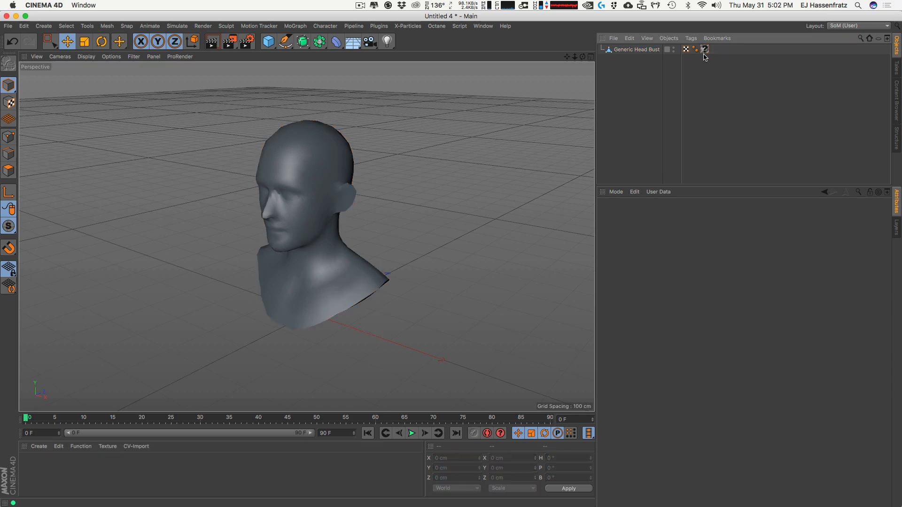
pyautogui.press('Delete')
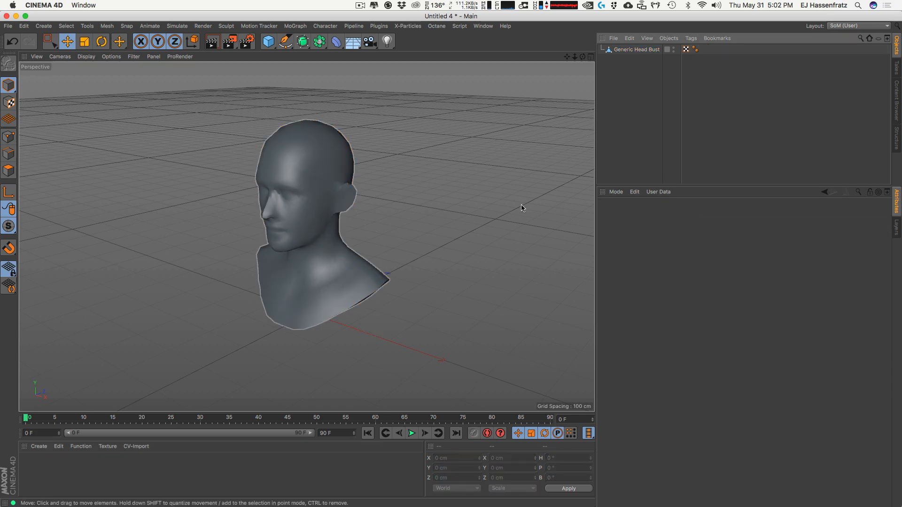
# Select the head bust and display the viewport in Gouraud Shading (Lines) to inspect its polygon mesh.
pyautogui.keyDown('alt'); pyautogui.moveTo(315, 189); pyautogui.dragTo(265, 166); pyautogui.keyUp('alt')
pyautogui.click(310, 188)
pyautogui.click(86, 56)
pyautogui.click(91, 77)
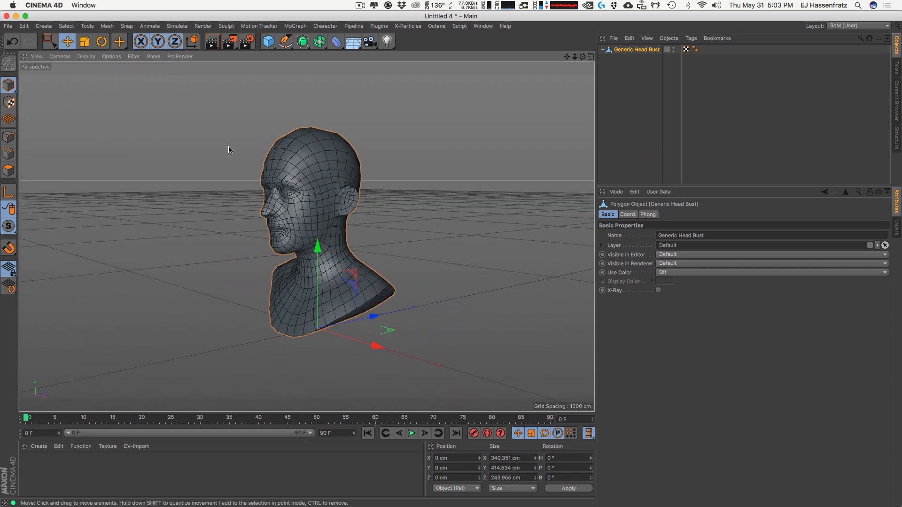
pyautogui.moveTo(296, 198)
pyautogui.keyDown('alt'); pyautogui.mouseDown()
pyautogui.moveTo(355, 194)
pyautogui.moveTo(275, 162)
pyautogui.moveTo(285, 200)
pyautogui.mouseUp(); pyautogui.keyUp('alt')
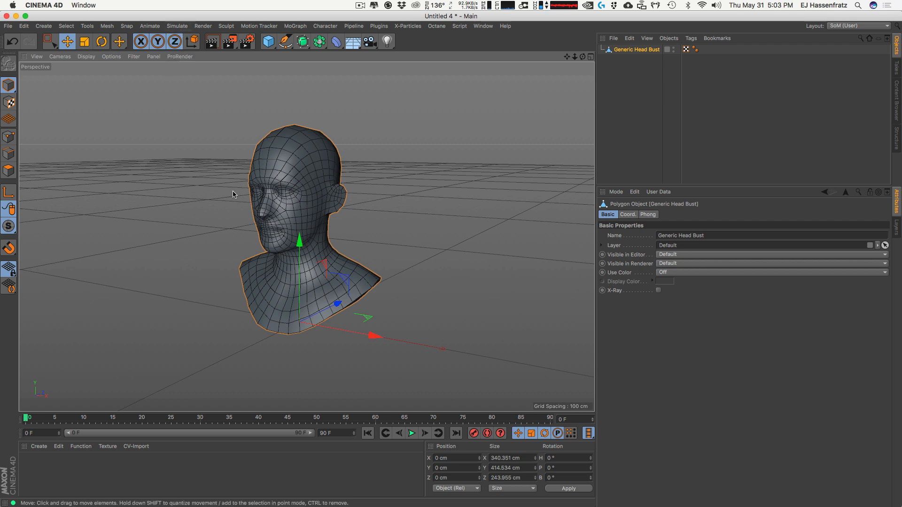
# Add a Cloth Surface object and make the Generic Head Bust its child.
pyautogui.click(177, 26)
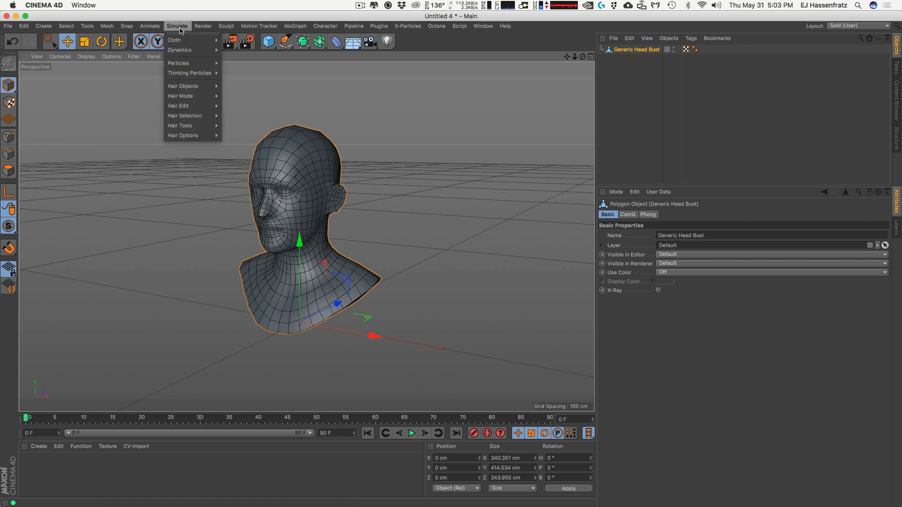
pyautogui.moveTo(186, 41)
pyautogui.click(245, 45)
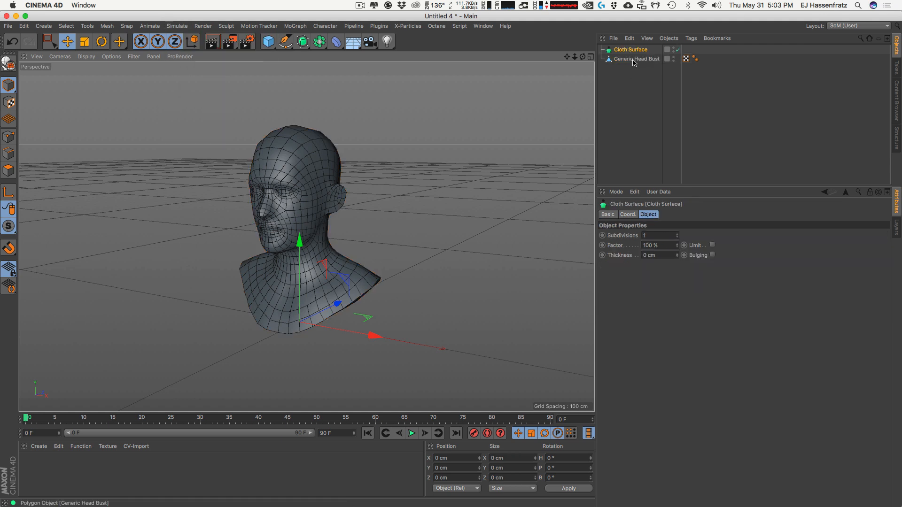
pyautogui.moveTo(634, 60); pyautogui.dragTo(645, 50)
pyautogui.click(643, 94)
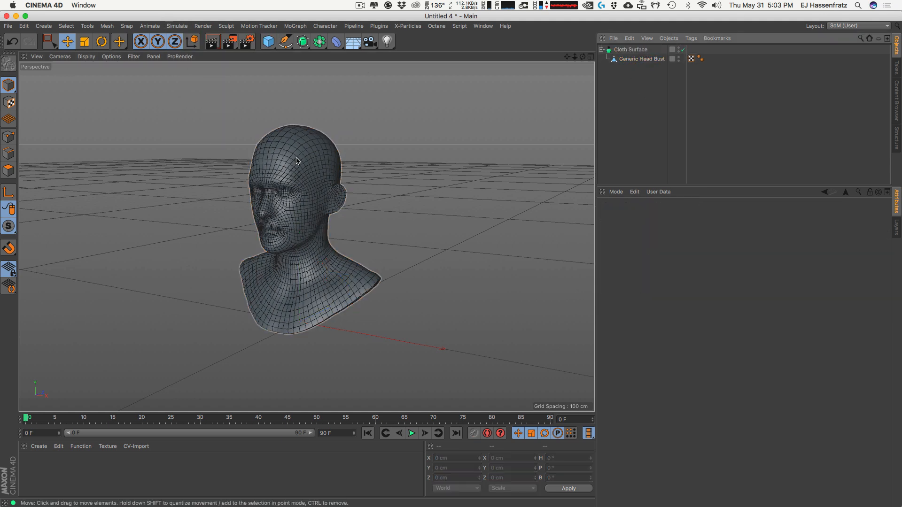
# Toggle the Cloth Surface off and back on to compare the mesh density of the head.
pyautogui.click(630, 49)
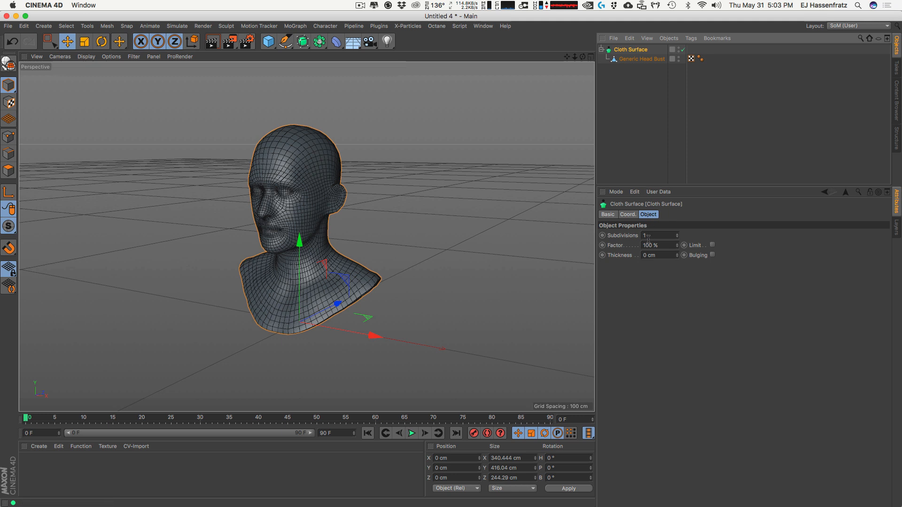
pyautogui.click(682, 50)
pyautogui.click(683, 49)
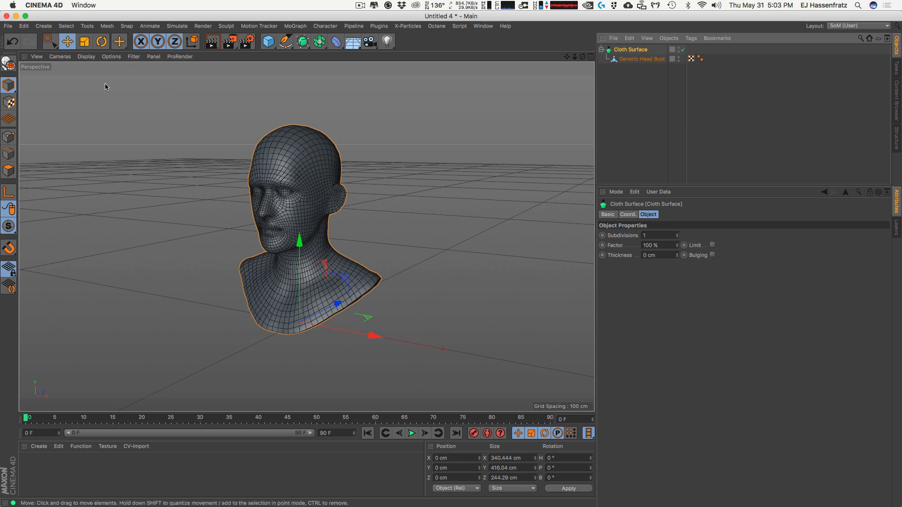
# Switch the viewport display to Gouraud Shading without lines.
pyautogui.click(86, 56)
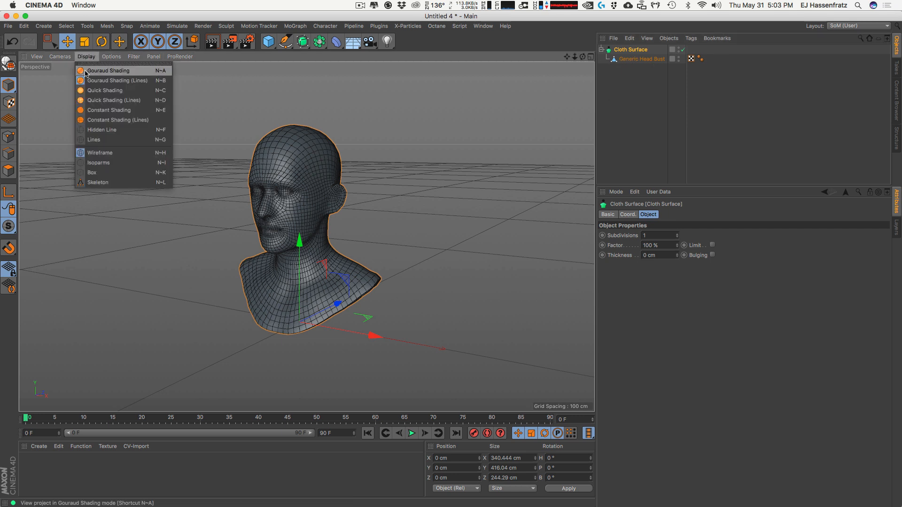
pyautogui.click(137, 74)
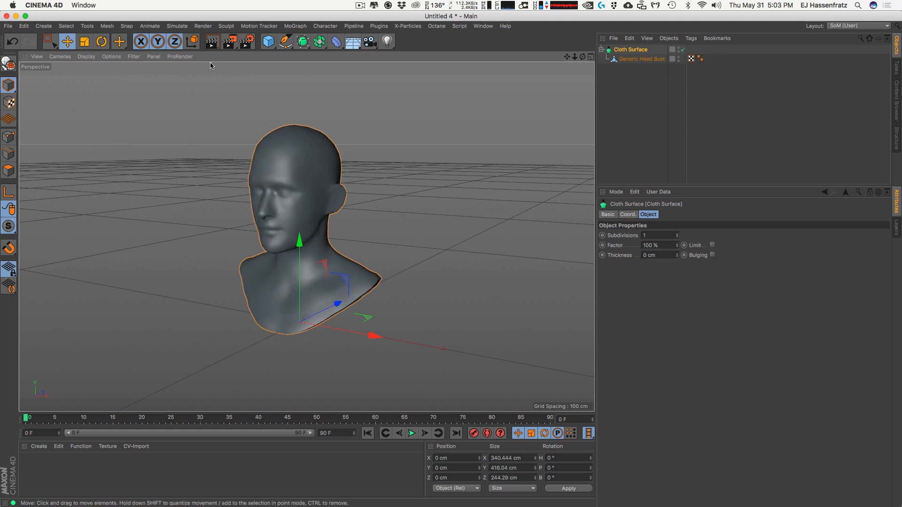
pyautogui.keyDown('alt'); pyautogui.moveTo(298, 142); pyautogui.dragTo(309, 144, button='middle'); pyautogui.keyUp('alt')
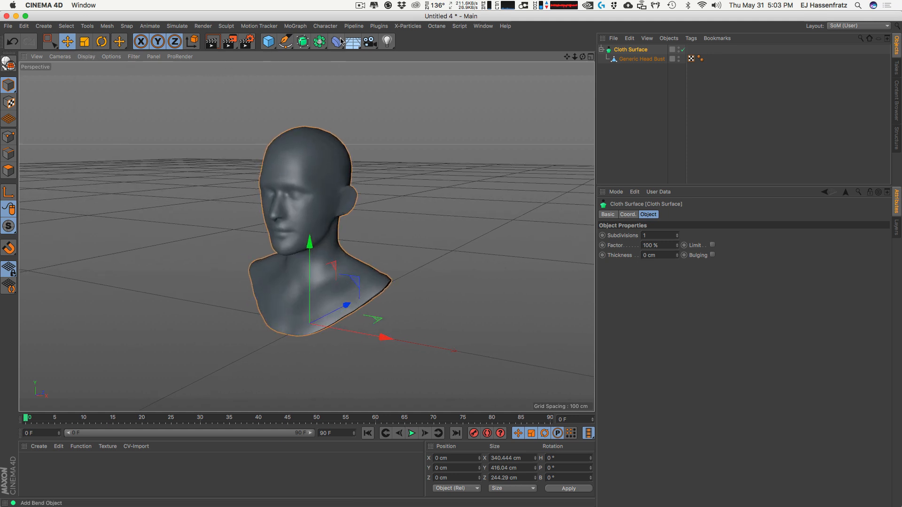
# Add a Voronoi Fracture object with the Cloth Surface hierarchy as its child, and disable the Cloth Surface.
pyautogui.click(298, 27)
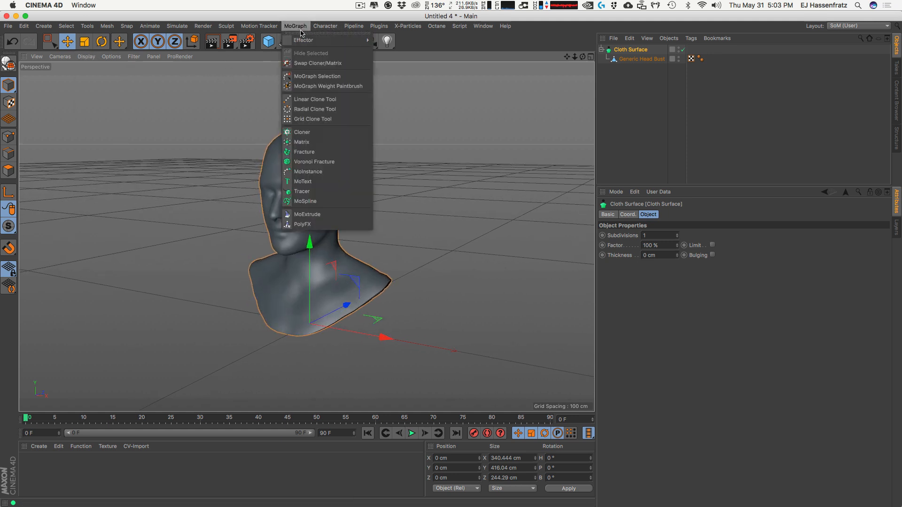
pyautogui.click(312, 162)
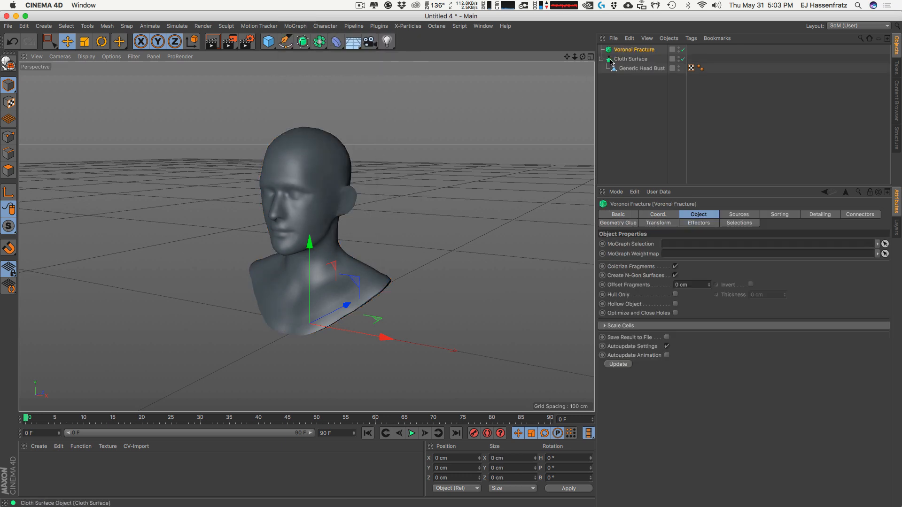
pyautogui.moveTo(632, 49); pyautogui.dragTo(653, 50)
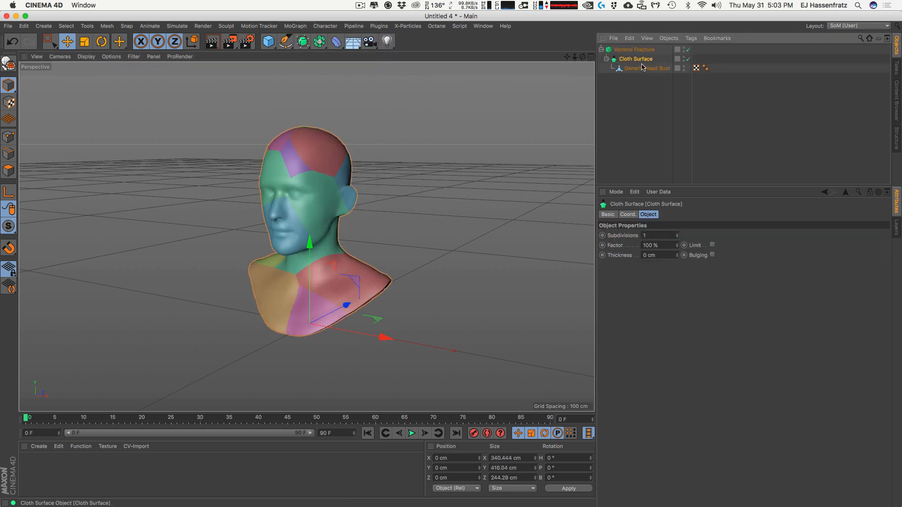
pyautogui.click(634, 49)
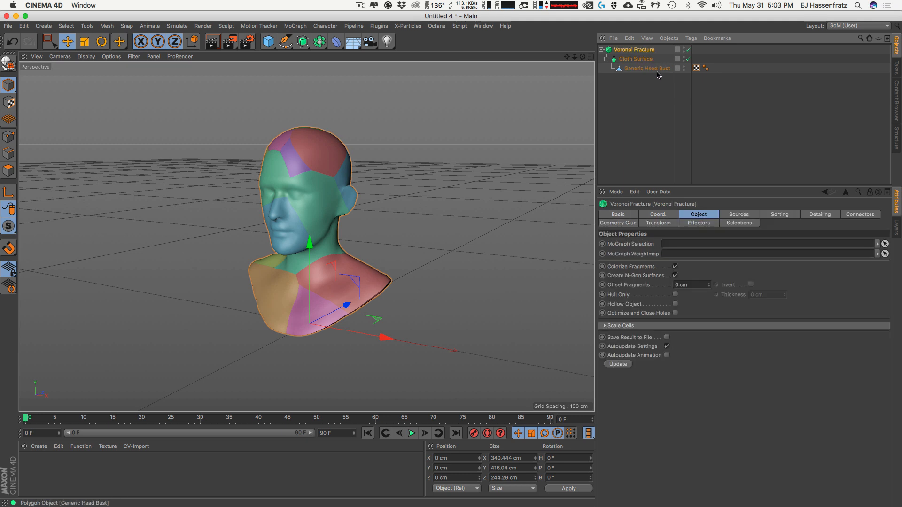
pyautogui.click(688, 59)
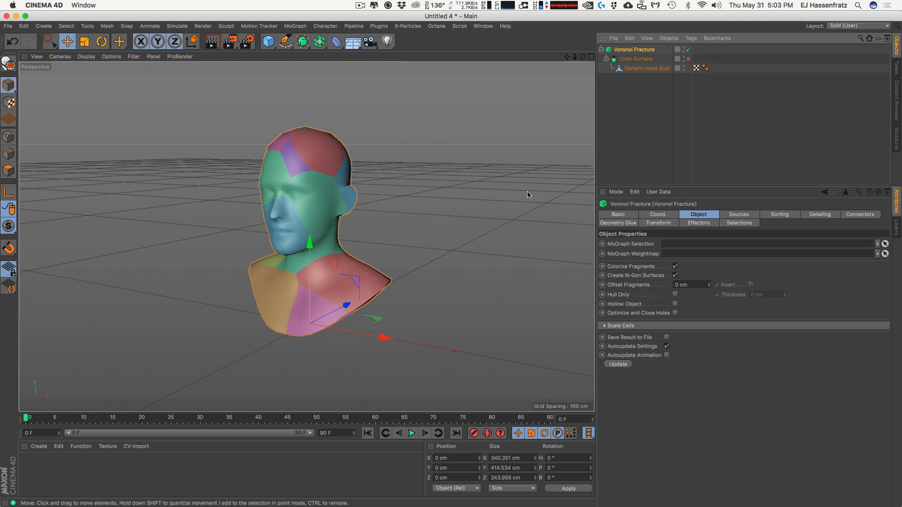
# Remove the default Point Generator - Distribution source from the Voronoi Fracture object.
pyautogui.click(745, 214)
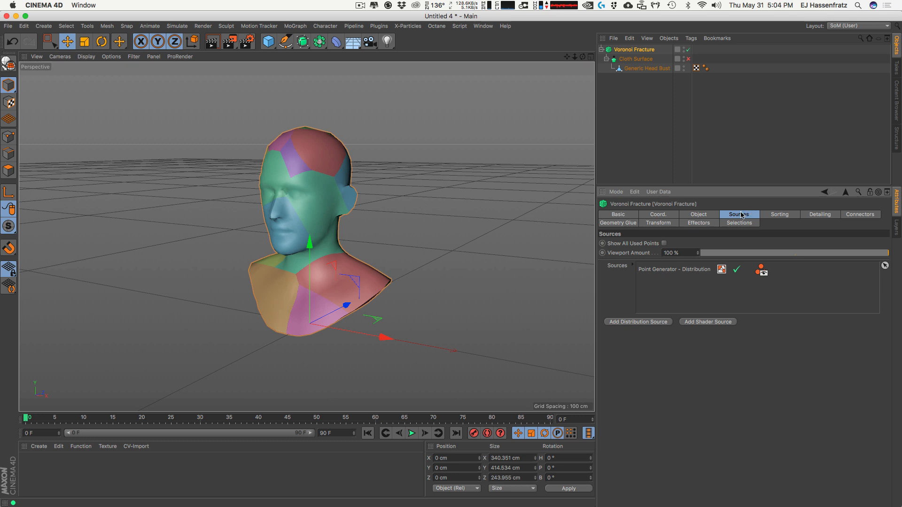
pyautogui.click(646, 269)
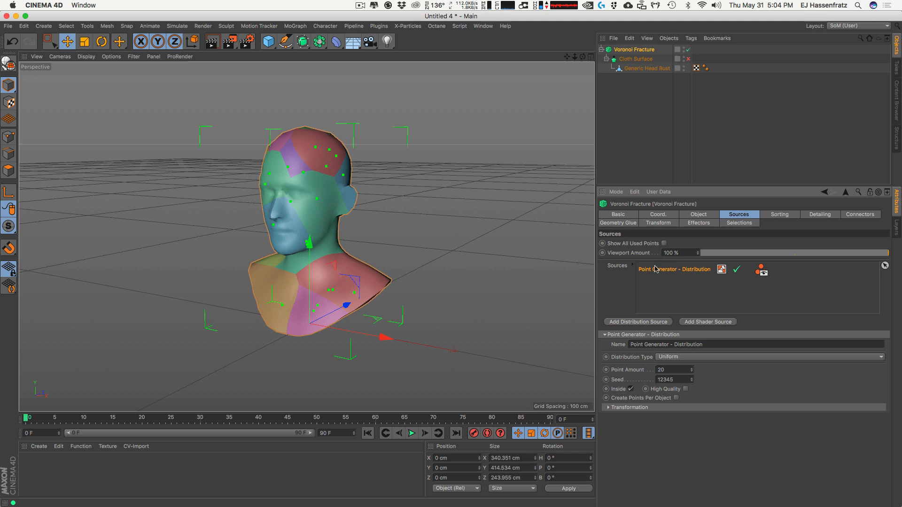
pyautogui.press('Delete')
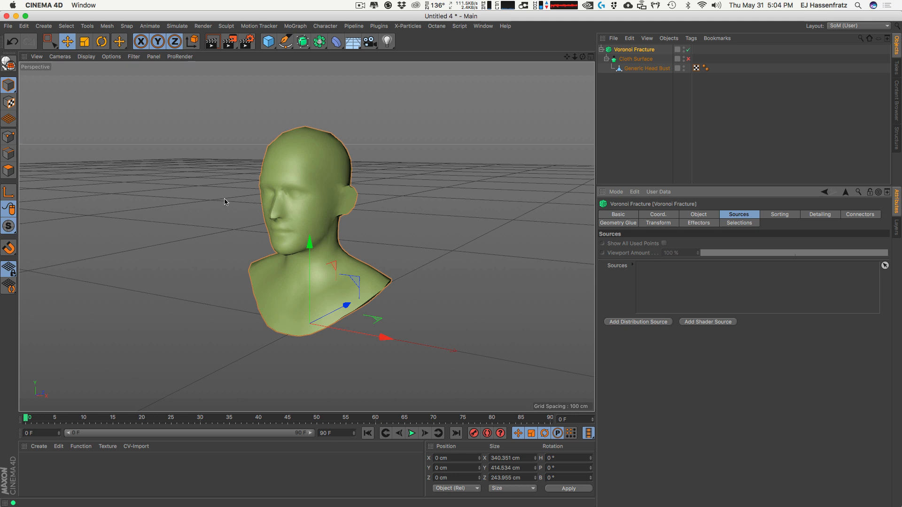
# Add a MoGraph Matrix object and assign it as the source of the Voronoi Fracture.
pyautogui.click(295, 25)
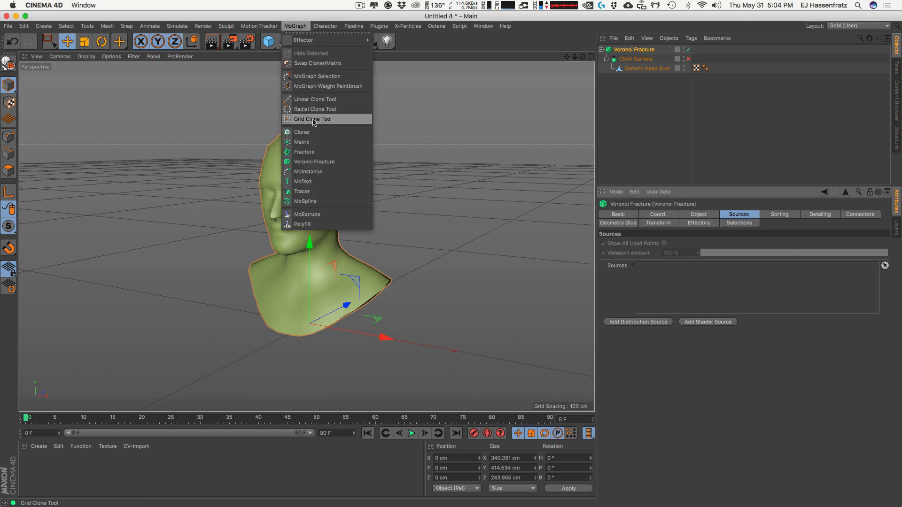
pyautogui.click(309, 141)
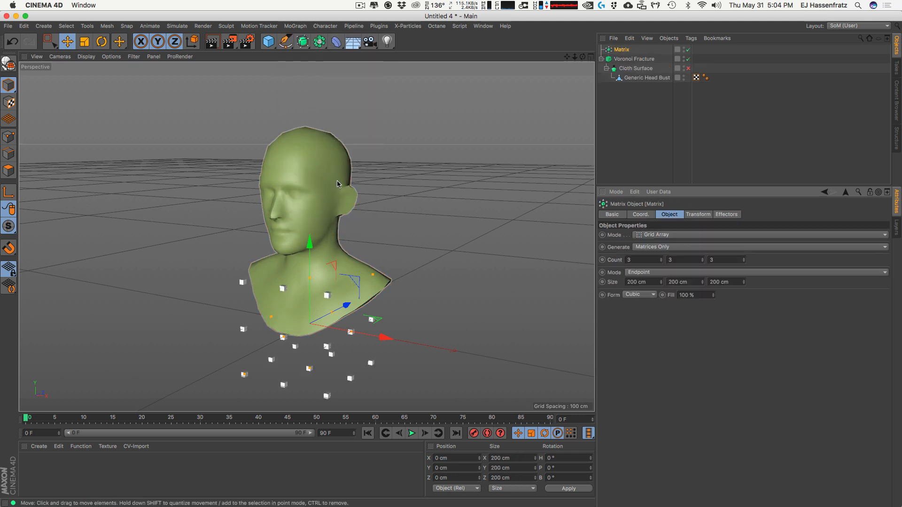
pyautogui.click(625, 60)
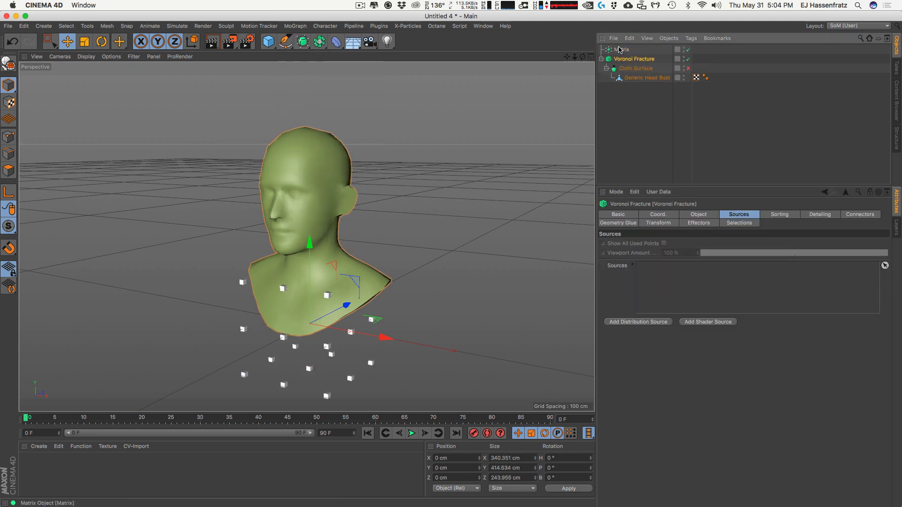
pyautogui.moveTo(619, 50); pyautogui.dragTo(668, 280)
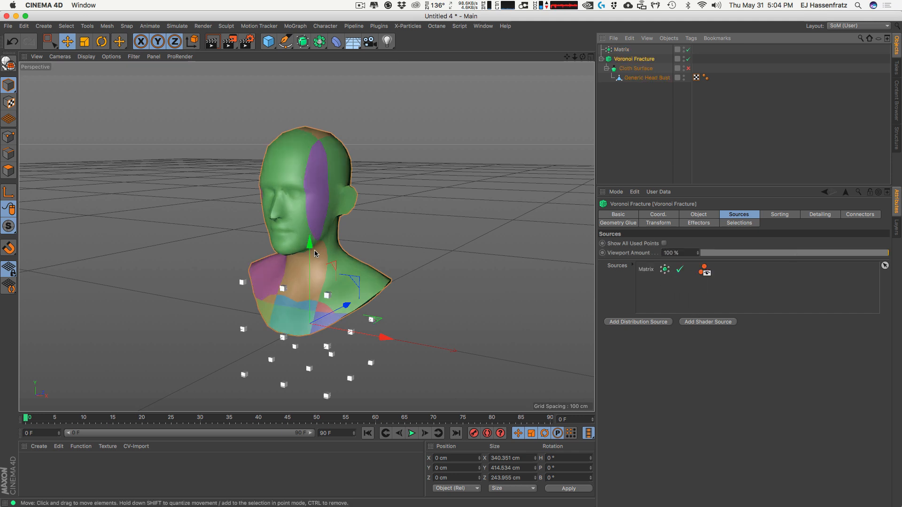
# Raise the grid Matrix to about 188 cm in Y and resize it to about 145 × 244 × 200 cm around the head.
pyautogui.moveTo(314, 253); pyautogui.dragTo(343, 228)
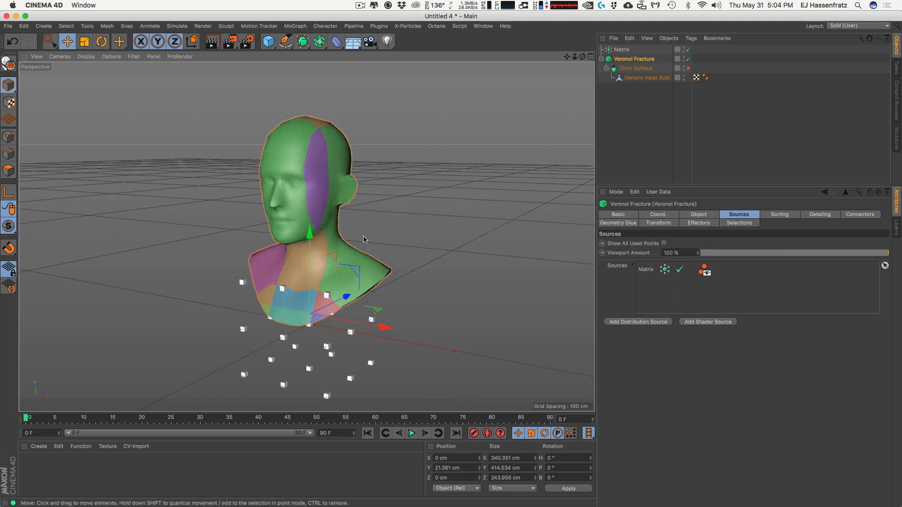
pyautogui.press('super+z')
pyautogui.click(620, 50)
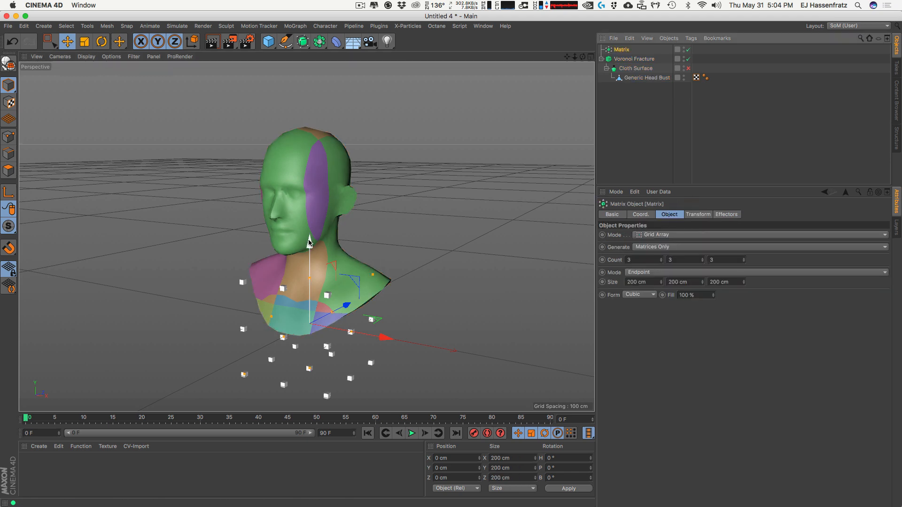
pyautogui.moveTo(309, 242); pyautogui.dragTo(330, 166)
pyautogui.moveTo(328, 165); pyautogui.dragTo(329, 241)
pyautogui.moveTo(309, 190)
pyautogui.mouseDown()
pyautogui.moveTo(310, 198)
pyautogui.moveTo(310, 182)
pyautogui.mouseUp()
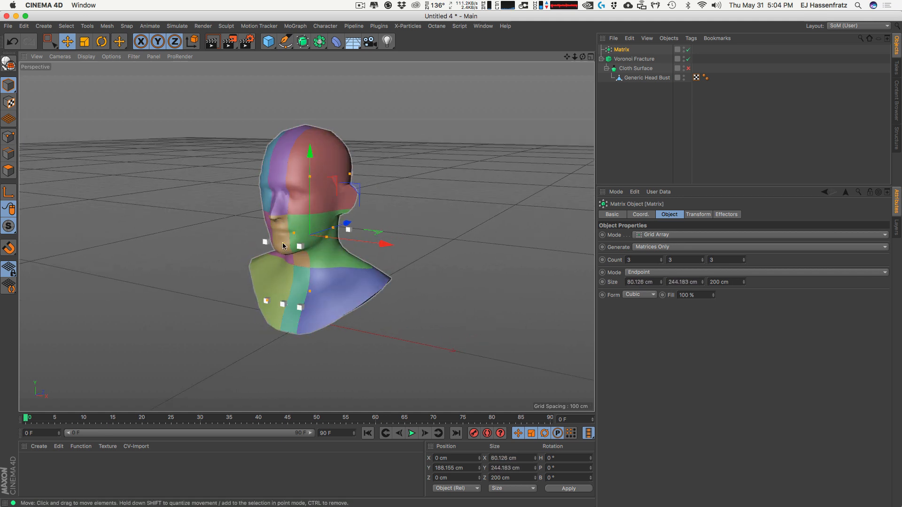
pyautogui.keyDown('alt'); pyautogui.moveTo(283, 243); pyautogui.dragTo(349, 227); pyautogui.keyUp('alt')
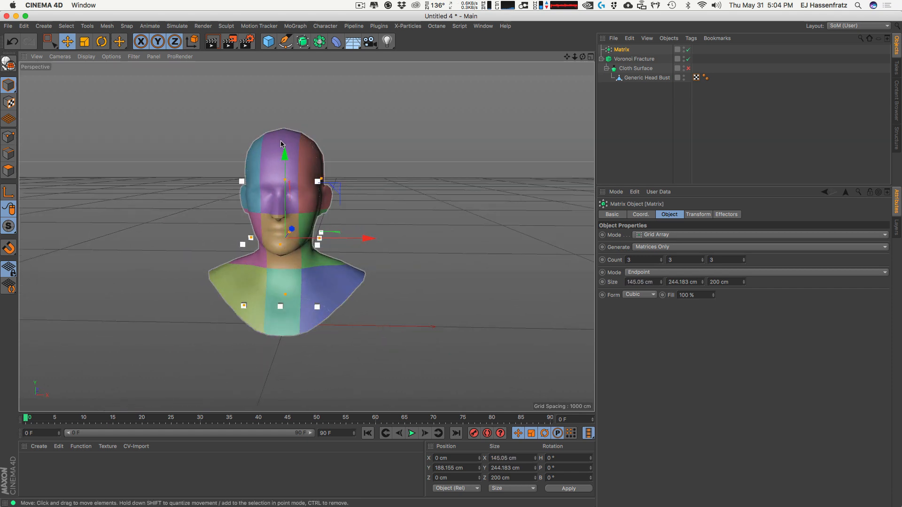
pyautogui.keyDown('alt'); pyautogui.moveTo(273, 232); pyautogui.dragTo(304, 221); pyautogui.keyUp('alt')
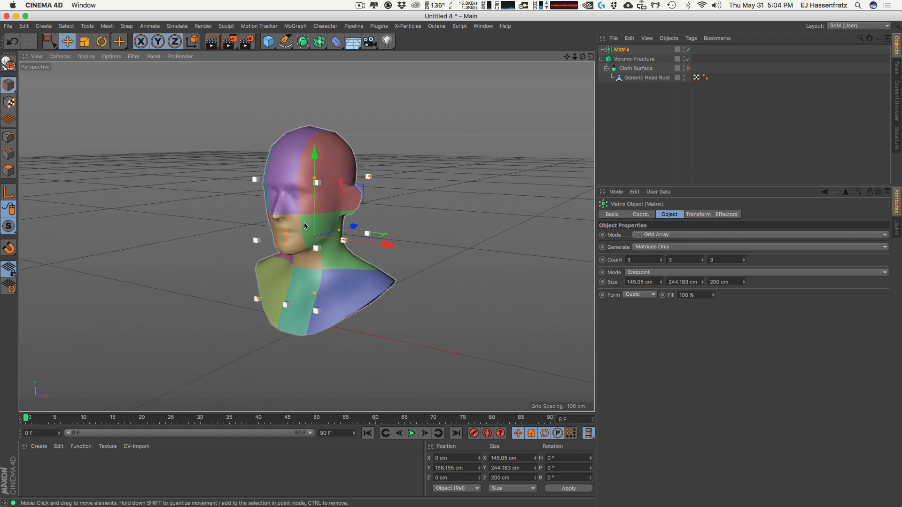
# Change the Matrix to Linear mode and place it beside the bust's base at about X 138 cm, Y -5 cm.
pyautogui.click(614, 236)
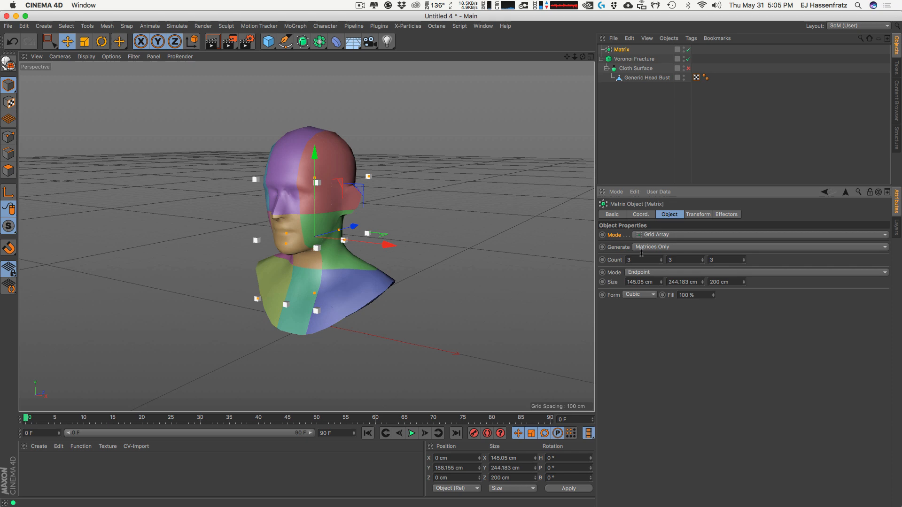
pyautogui.click(664, 236)
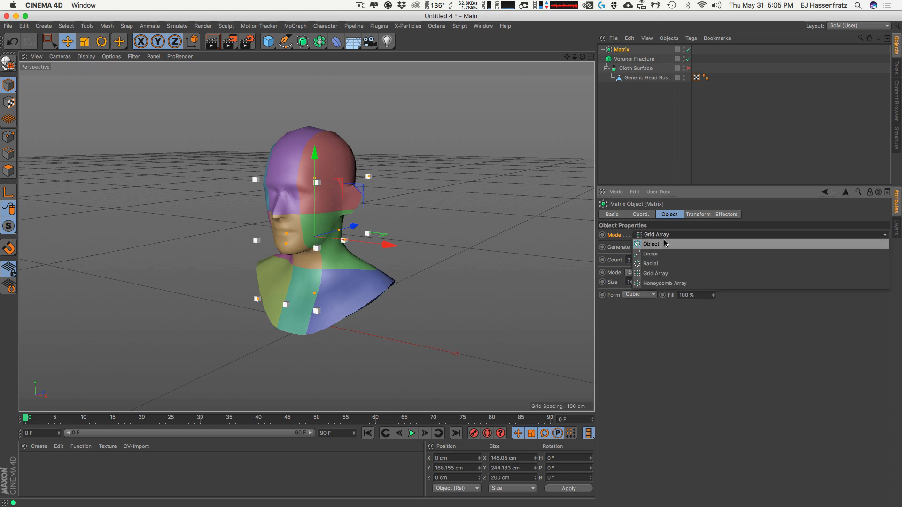
pyautogui.click(687, 255)
pyautogui.keyDown('alt'); pyautogui.moveTo(336, 203); pyautogui.dragTo(381, 189); pyautogui.keyUp('alt')
pyautogui.moveTo(369, 238); pyautogui.dragTo(435, 240)
pyautogui.keyDown('alt'); pyautogui.moveTo(379, 250); pyautogui.dragTo(401, 240); pyautogui.keyUp('alt')
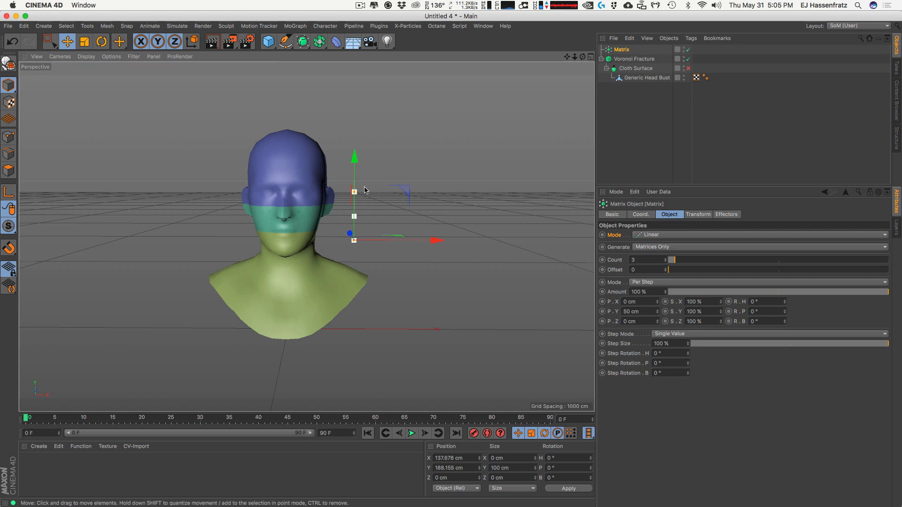
pyautogui.moveTo(354, 183); pyautogui.dragTo(335, 296)
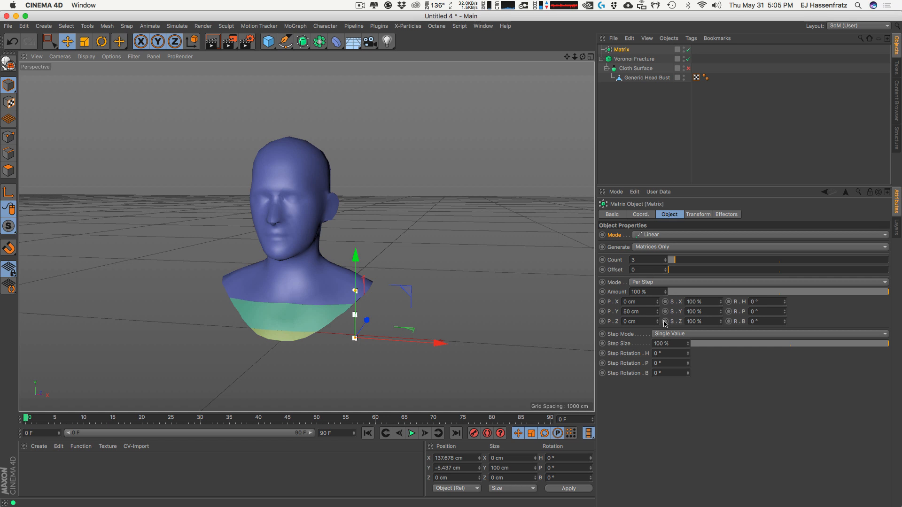
# Set the Matrix's per-step Y spacing to 212 cm and its count to 14.
pyautogui.moveTo(657, 311); pyautogui.dragTo(665, 237)
pyautogui.keyDown('alt'); pyautogui.moveTo(334, 271); pyautogui.dragTo(303, 255); pyautogui.keyUp('alt')
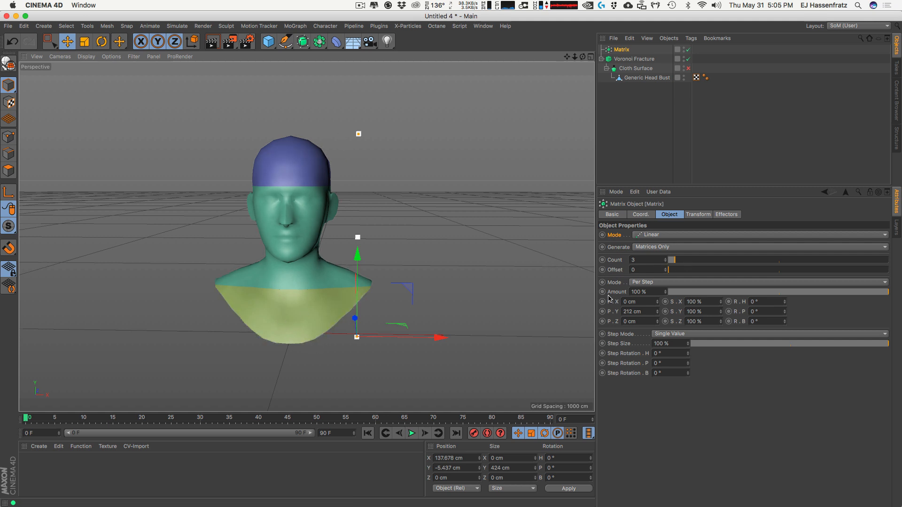
pyautogui.moveTo(668, 263); pyautogui.dragTo(667, 256)
pyautogui.keyDown('alt'); pyautogui.moveTo(445, 247); pyautogui.dragTo(402, 264, button='right'); pyautogui.keyUp('alt')
pyautogui.keyDown('alt'); pyautogui.moveTo(401, 264); pyautogui.dragTo(358, 291, button='middle'); pyautogui.keyUp('alt')
pyautogui.keyDown('alt'); pyautogui.moveTo(358, 292); pyautogui.dragTo(241, 348, button='right'); pyautogui.keyUp('alt')
pyautogui.keyDown('alt'); pyautogui.moveTo(314, 220); pyautogui.dragTo(310, 244, button='middle'); pyautogui.keyUp('alt')
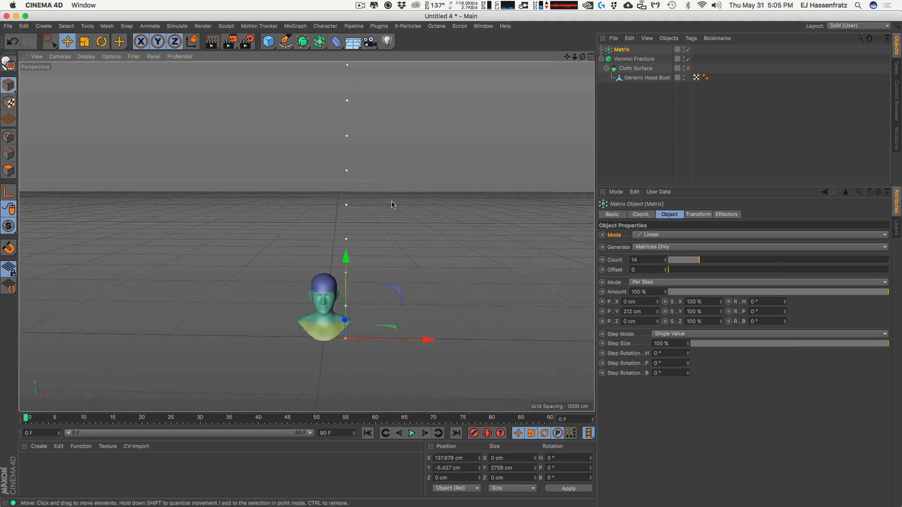
pyautogui.keyDown('alt'); pyautogui.moveTo(350, 301); pyautogui.dragTo(345, 318, button='right'); pyautogui.keyUp('alt')
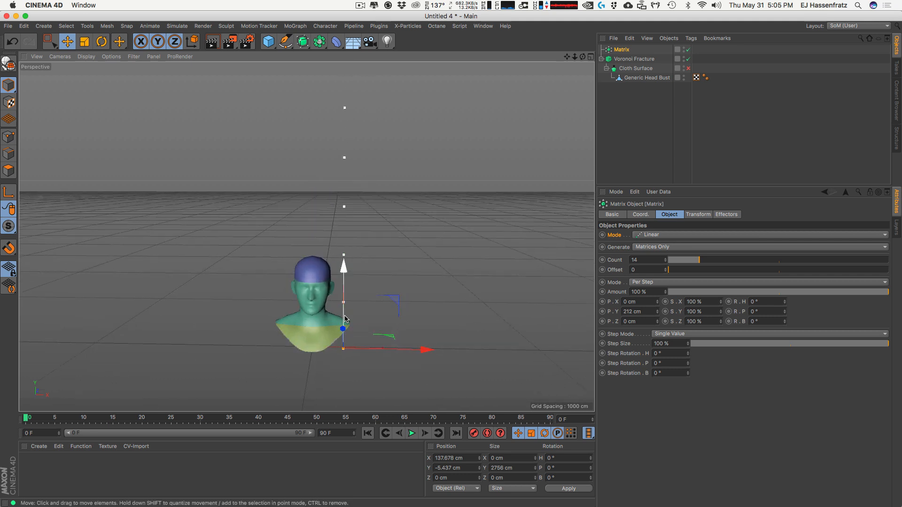
# Switch the Matrix's distribution from Per Step to End Point and set its Y distance to 212 cm.
pyautogui.doubleClick(632, 313)
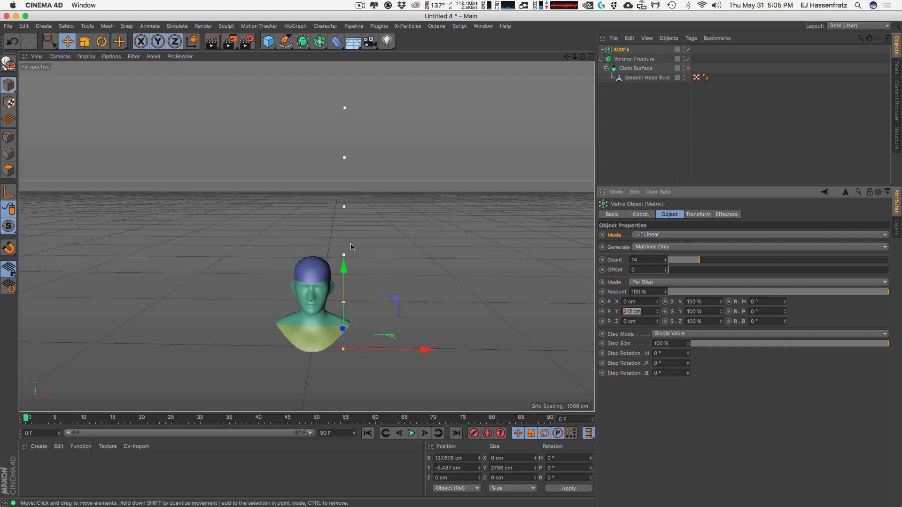
pyautogui.click(644, 282)
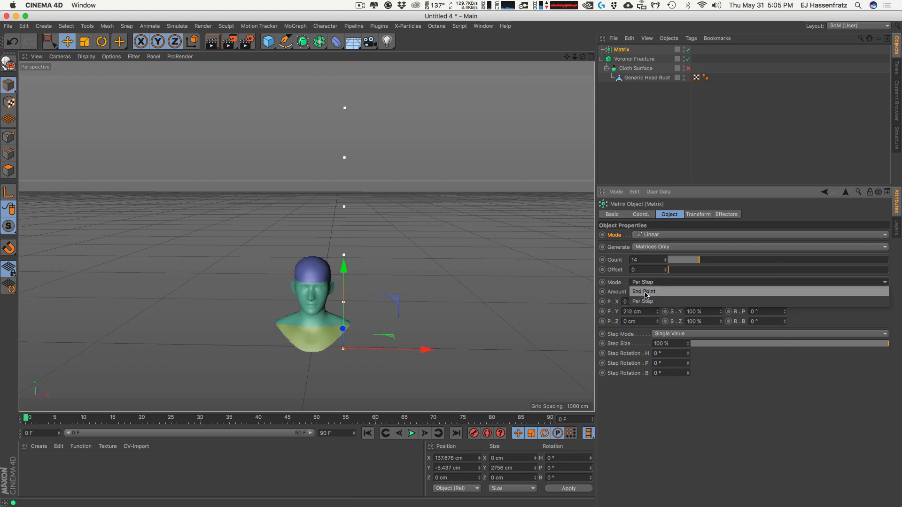
pyautogui.click(659, 292)
pyautogui.moveTo(659, 315); pyautogui.dragTo(652, 362)
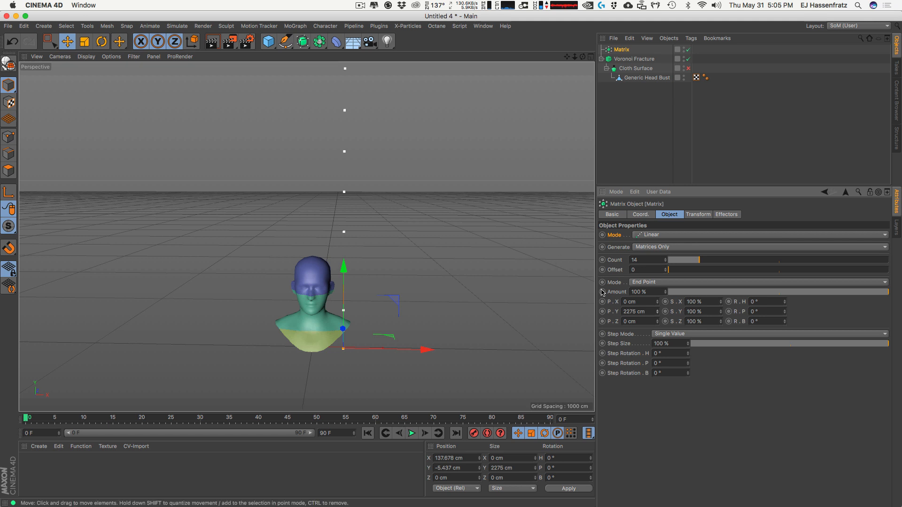
pyautogui.doubleClick(637, 311)
pyautogui.press('Return')
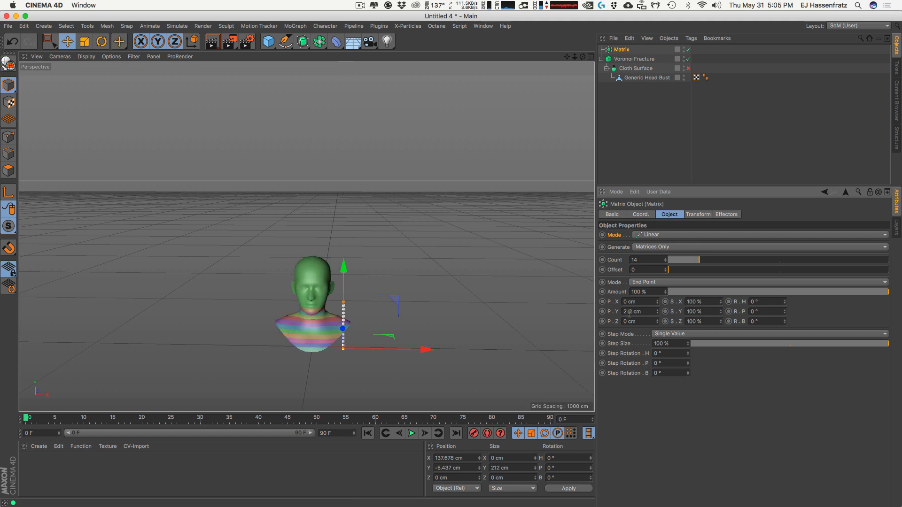
# Extend the Matrix's Y end point to 422 cm so the slices cover the whole head.
pyautogui.keyDown('alt'); pyautogui.moveTo(301, 342); pyautogui.dragTo(335, 312, button='right'); pyautogui.keyUp('alt')
pyautogui.keyDown('alt'); pyautogui.moveTo(336, 312); pyautogui.dragTo(335, 295); pyautogui.keyUp('alt')
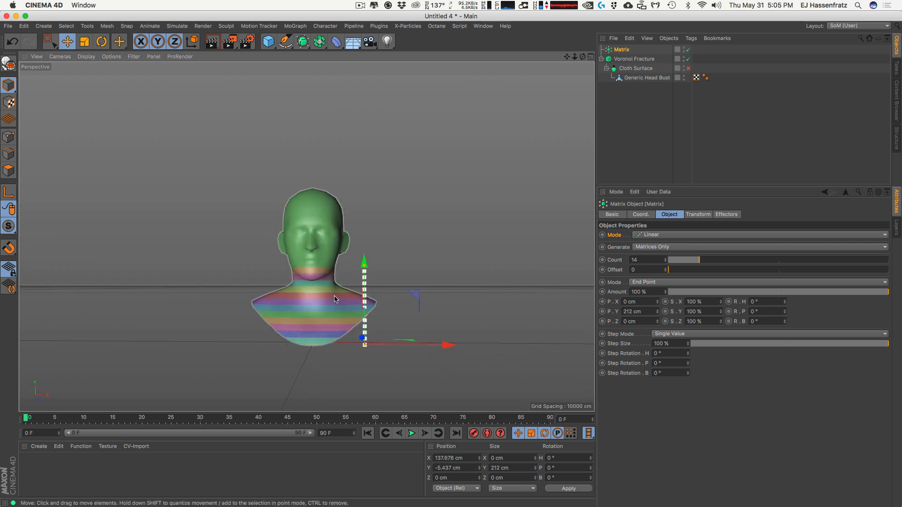
pyautogui.keyDown('alt'); pyautogui.moveTo(335, 295); pyautogui.dragTo(348, 302, button='right'); pyautogui.keyUp('alt')
pyautogui.keyDown('alt'); pyautogui.moveTo(348, 302); pyautogui.dragTo(326, 311); pyautogui.keyUp('alt')
pyautogui.moveTo(658, 311); pyautogui.dragTo(646, 213)
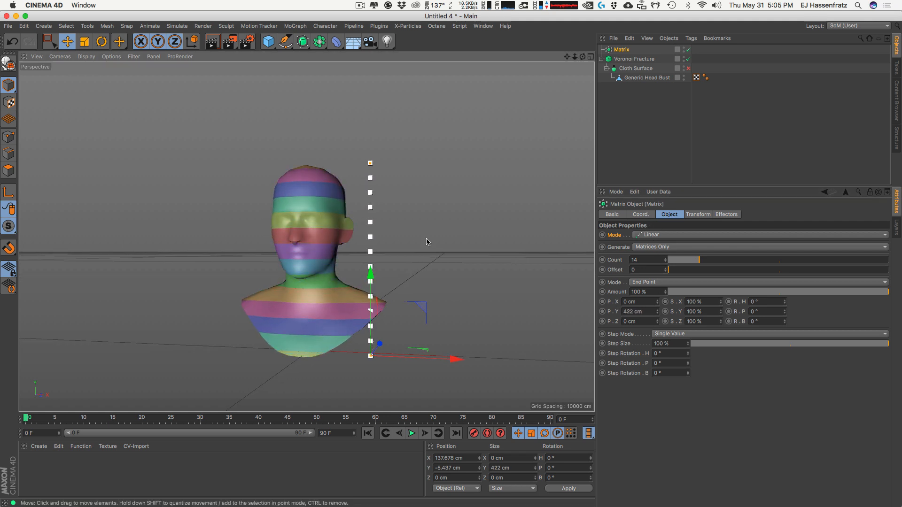
# Increase the Matrix count to 86 for much thinner slices.
pyautogui.keyDown('alt'); pyautogui.moveTo(315, 217); pyautogui.dragTo(343, 211); pyautogui.keyUp('alt')
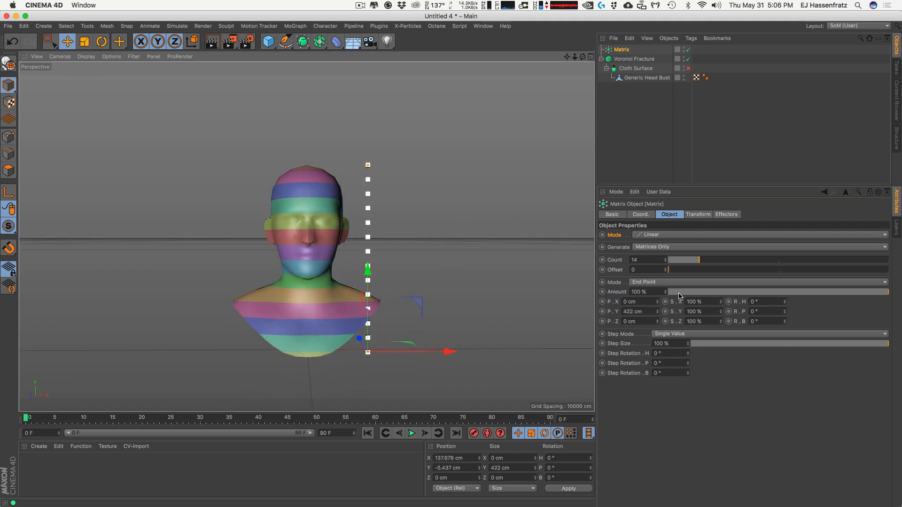
pyautogui.moveTo(665, 264); pyautogui.dragTo(668, 244)
pyautogui.keyDown('alt'); pyautogui.moveTo(331, 223); pyautogui.dragTo(292, 254); pyautogui.keyUp('alt')
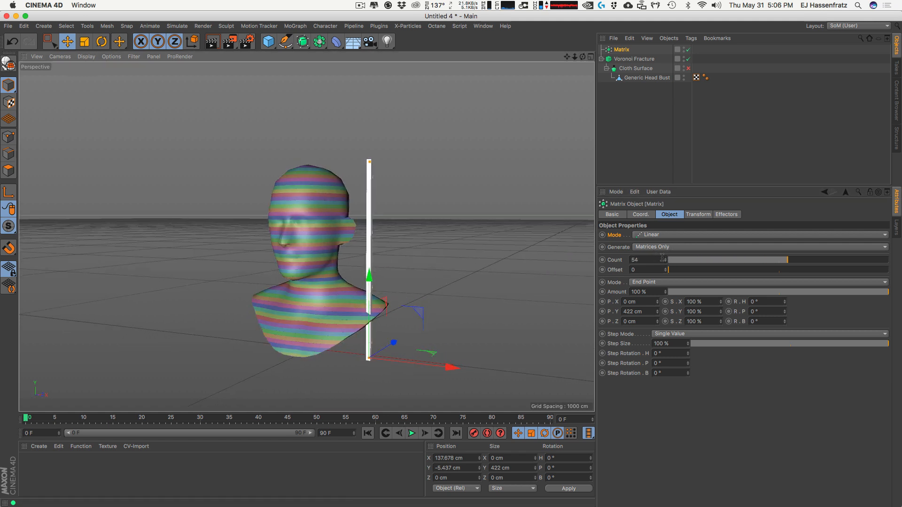
pyautogui.moveTo(665, 260)
pyautogui.mouseDown()
pyautogui.moveTo(673, 241)
pyautogui.moveTo(664, 264)
pyautogui.mouseUp()
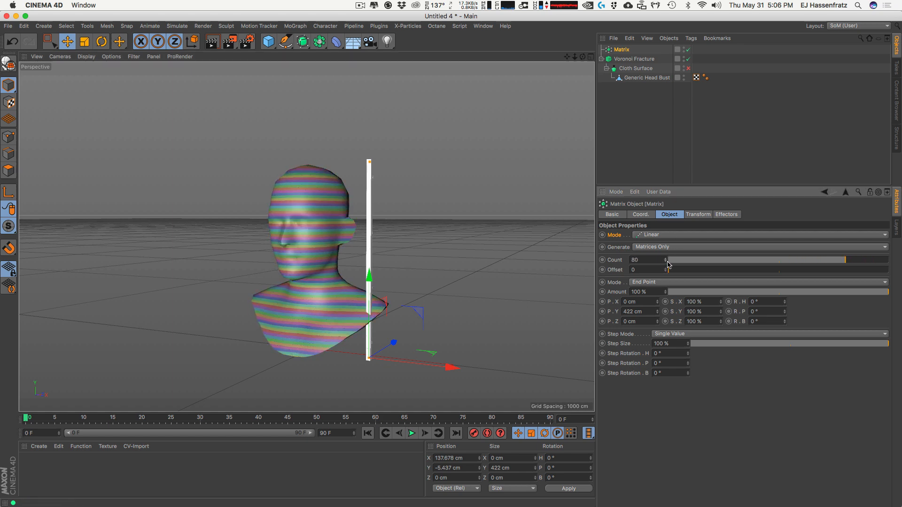
# Scale the Generic Head Bust up to about 468 × 570 × 335 cm.
pyautogui.click(647, 77)
pyautogui.press('t')
pyautogui.moveTo(290, 371); pyautogui.dragTo(379, 293)
pyautogui.press('e')
pyautogui.keyDown('alt'); pyautogui.moveTo(325, 269); pyautogui.dragTo(327, 287, button='middle'); pyautogui.keyUp('alt')
pyautogui.keyDown('alt'); pyautogui.moveTo(334, 287); pyautogui.dragTo(321, 284, button='right'); pyautogui.keyUp('alt')
pyautogui.click(645, 69)
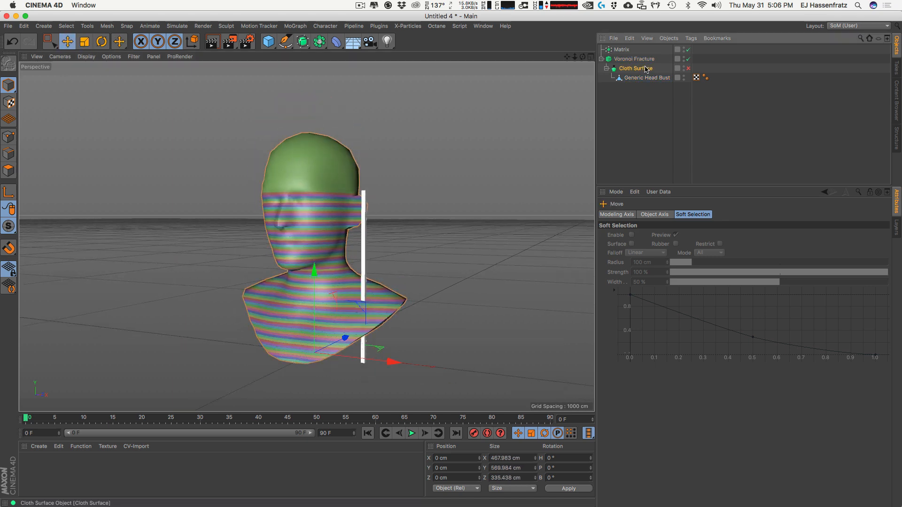
# Lengthen the Matrix's Y end point to 572 cm to span the enlarged head.
pyautogui.click(621, 50)
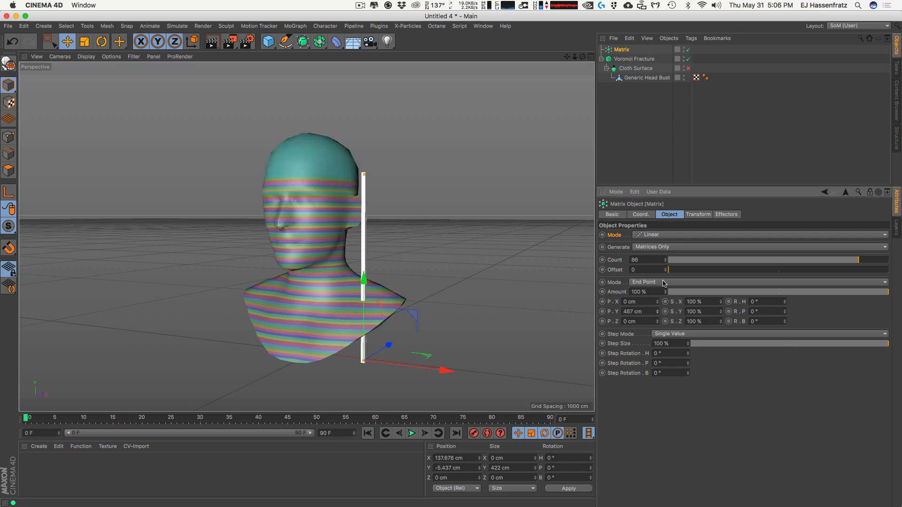
pyautogui.moveTo(653, 312); pyautogui.dragTo(652, 236)
pyautogui.keyDown('alt'); pyautogui.moveTo(346, 253); pyautogui.dragTo(300, 301); pyautogui.keyUp('alt')
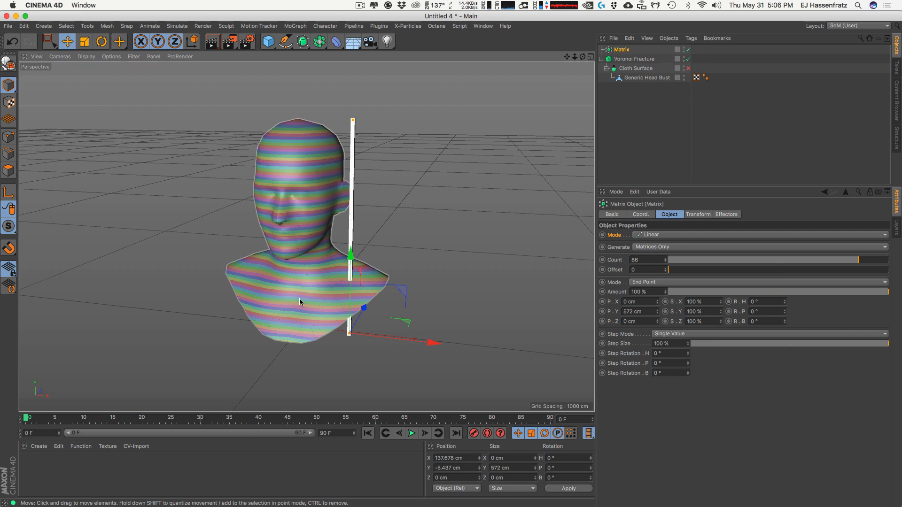
# Move the Matrix to about X -2 cm and tilt it to about H -5.4°, P 40.7°, B -2.4° for diagonal slices.
pyautogui.moveTo(410, 340); pyautogui.dragTo(360, 335)
pyautogui.keyDown('alt'); pyautogui.moveTo(302, 316); pyautogui.dragTo(260, 364); pyautogui.keyUp('alt')
pyautogui.press('r')
pyautogui.press('e')
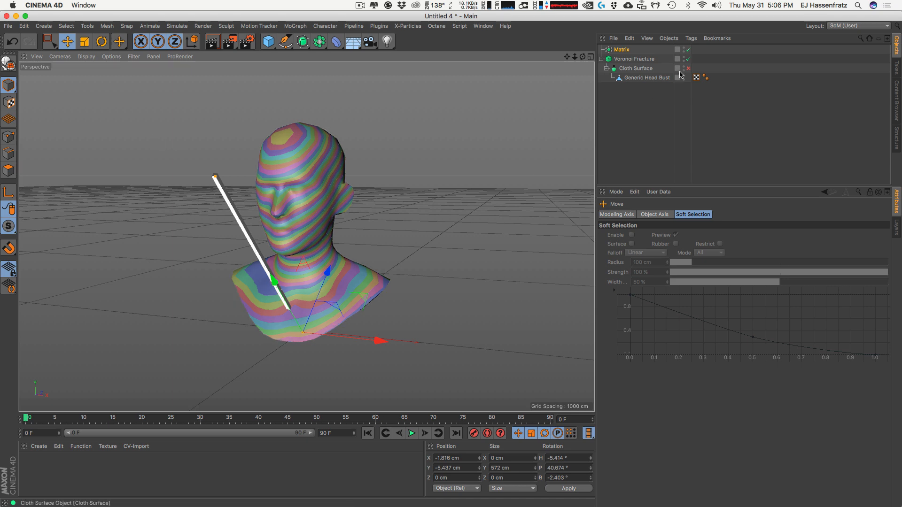
# Set the Voronoi Fracture's Offset Fragments to 1 cm to open gaps between the slices.
pyautogui.click(634, 58)
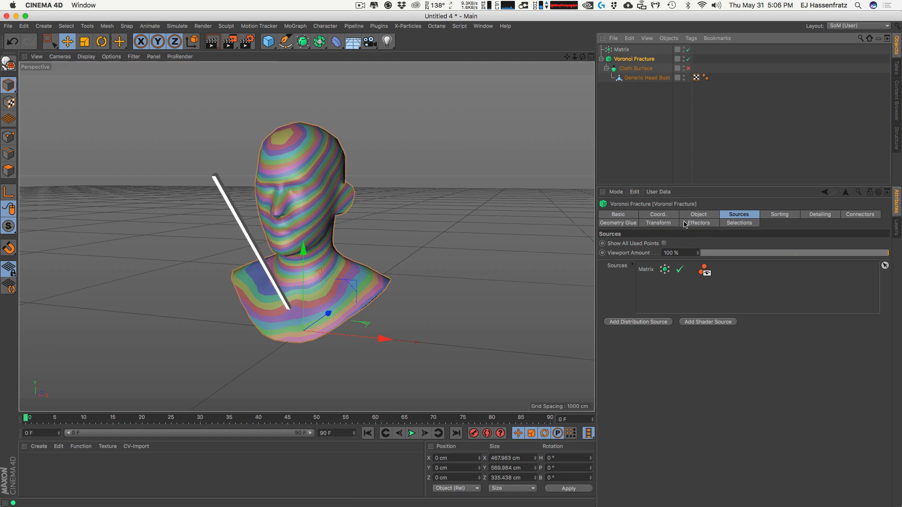
pyautogui.click(706, 215)
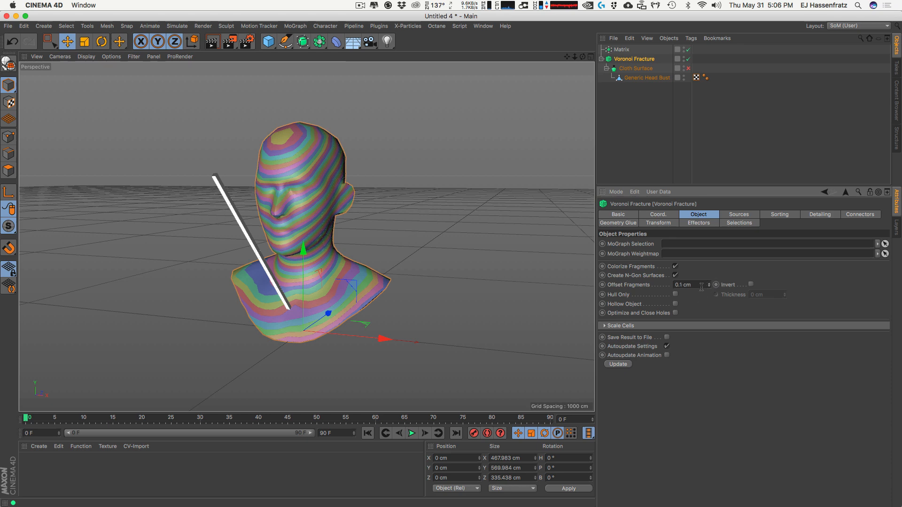
pyautogui.press('Return')
pyautogui.scroll(5, 331, 269)
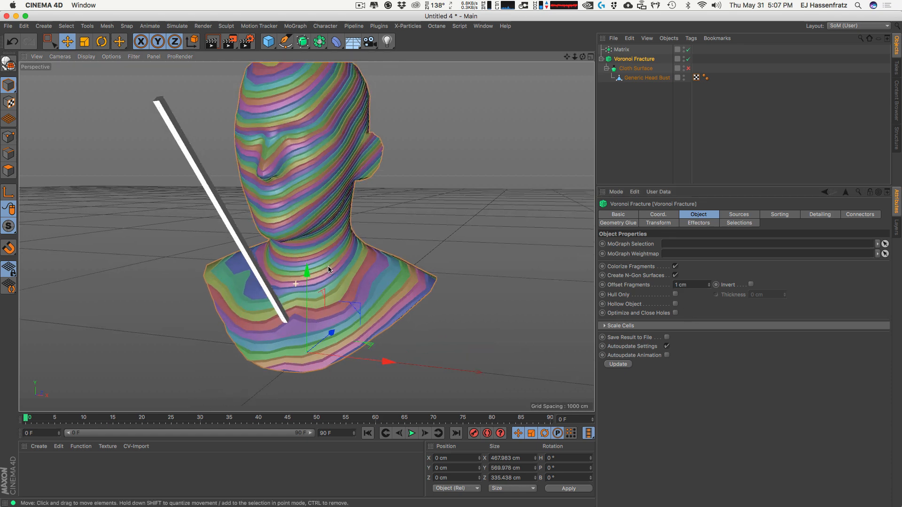
# Enable Hull Only on the Voronoi Fracture to turn the solid slices into hollow shells.
pyautogui.keyDown('alt'); pyautogui.moveTo(332, 269); pyautogui.dragTo(293, 292); pyautogui.keyUp('alt')
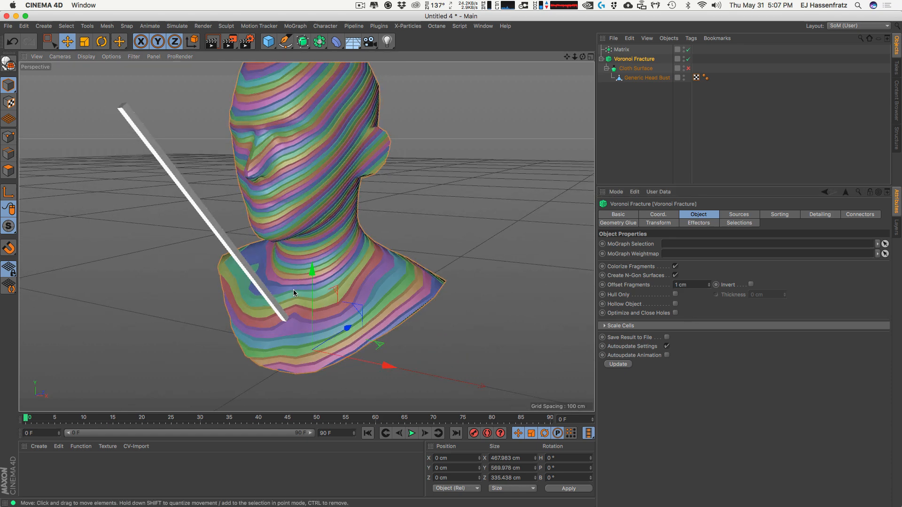
pyautogui.moveTo(292, 189)
pyautogui.keyDown('alt'); pyautogui.mouseDown()
pyautogui.moveTo(221, 177)
pyautogui.moveTo(227, 182)
pyautogui.mouseUp(); pyautogui.keyUp('alt')
pyautogui.scroll(8, 292, 165)
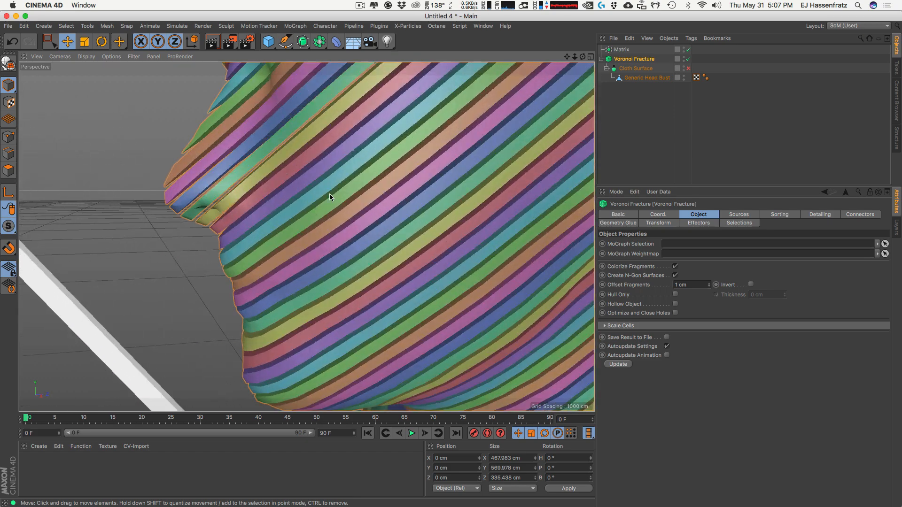
pyautogui.keyDown('alt'); pyautogui.moveTo(307, 219); pyautogui.dragTo(278, 223); pyautogui.keyUp('alt')
pyautogui.scroll(-8, 331, 207)
pyautogui.scroll(6, 305, 166)
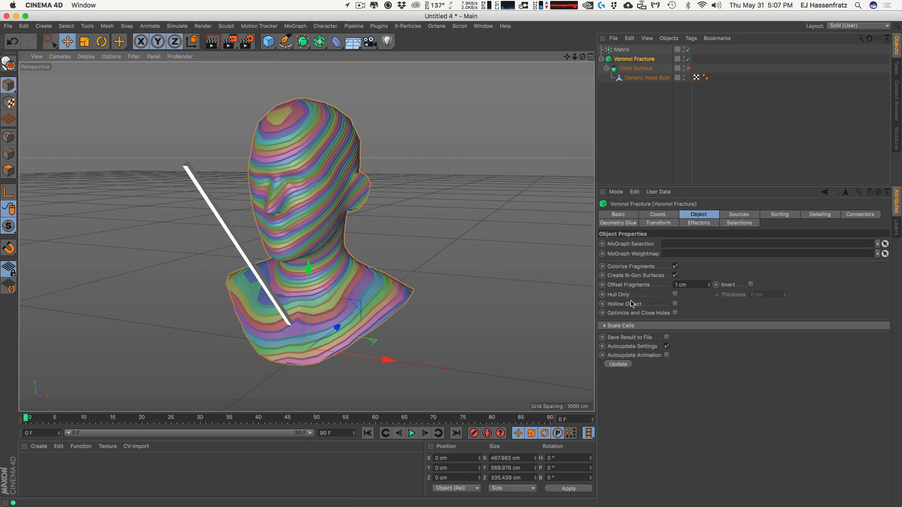
pyautogui.click(675, 295)
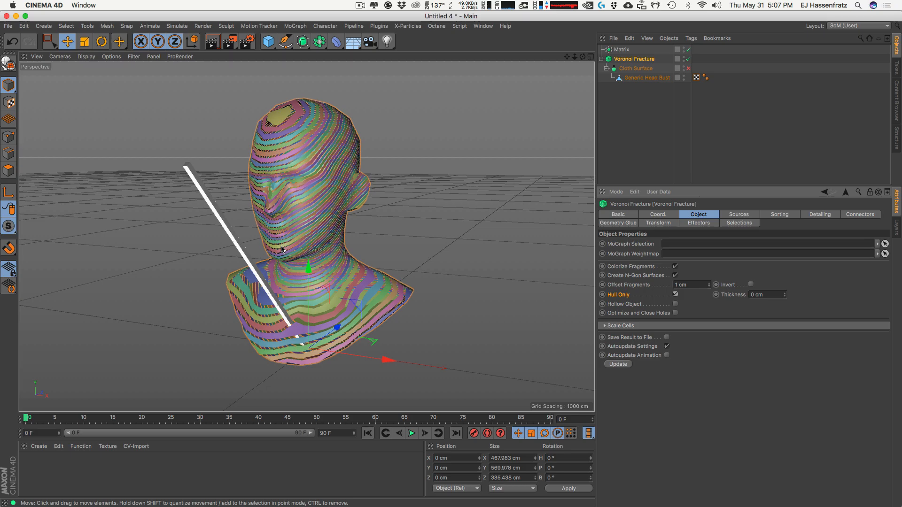
# Examine the hollow slices of the head close up around the face and from farther away.
pyautogui.scroll(5, 284, 215)
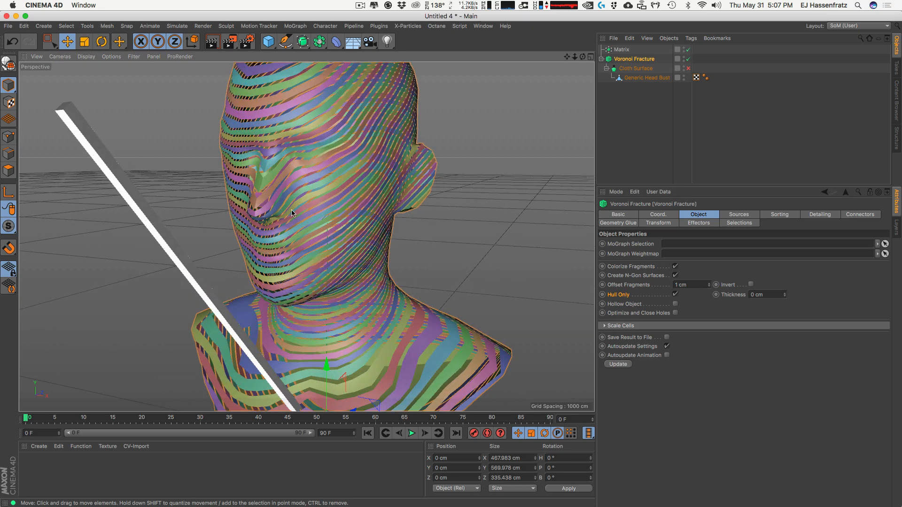
pyautogui.keyDown('alt'); pyautogui.moveTo(284, 214); pyautogui.dragTo(294, 238); pyautogui.keyUp('alt')
pyautogui.scroll(5, 255, 218)
pyautogui.scroll(-5, 263, 216)
pyautogui.scroll(-3, 285, 229)
pyautogui.scroll(-3, 311, 242)
pyautogui.scroll(-3, 294, 237)
pyautogui.keyDown('alt'); pyautogui.moveTo(294, 238); pyautogui.dragTo(298, 234, button='middle'); pyautogui.keyUp('alt')
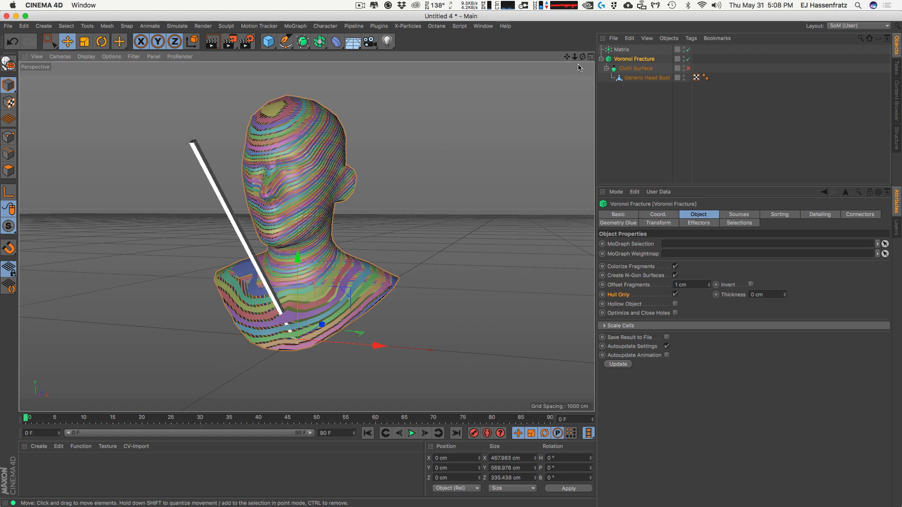
# Hide the Matrix object in the viewport and clear the selection.
pyautogui.click(686, 50)
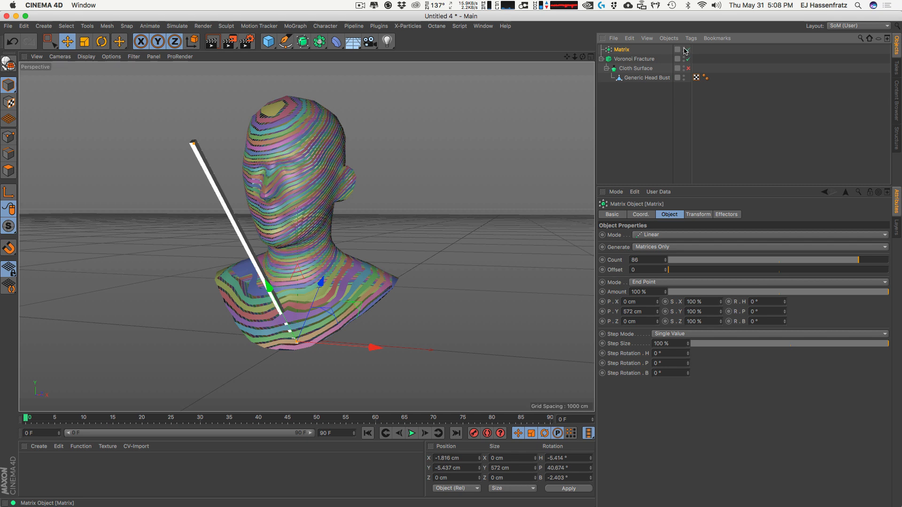
pyautogui.click(683, 48)
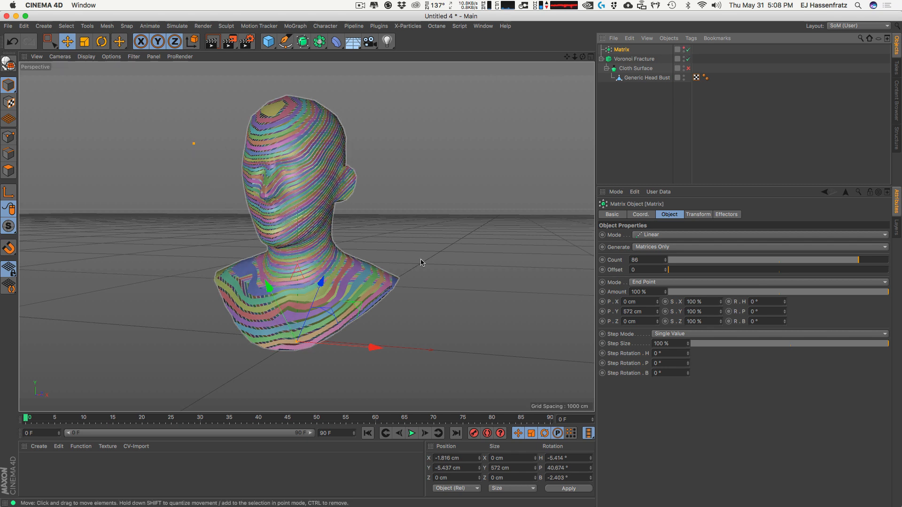
pyautogui.click(652, 135)
# Add a Displacer deformer and make it a child of the Generic Head Bust.
pyautogui.keyDown('alt'); pyautogui.moveTo(303, 205); pyautogui.dragTo(283, 213); pyautogui.keyUp('alt')
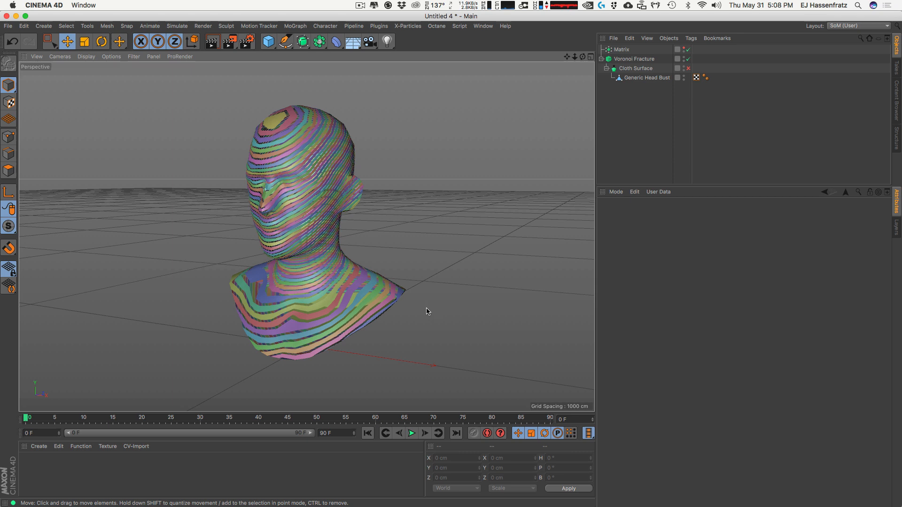
pyautogui.click(341, 44)
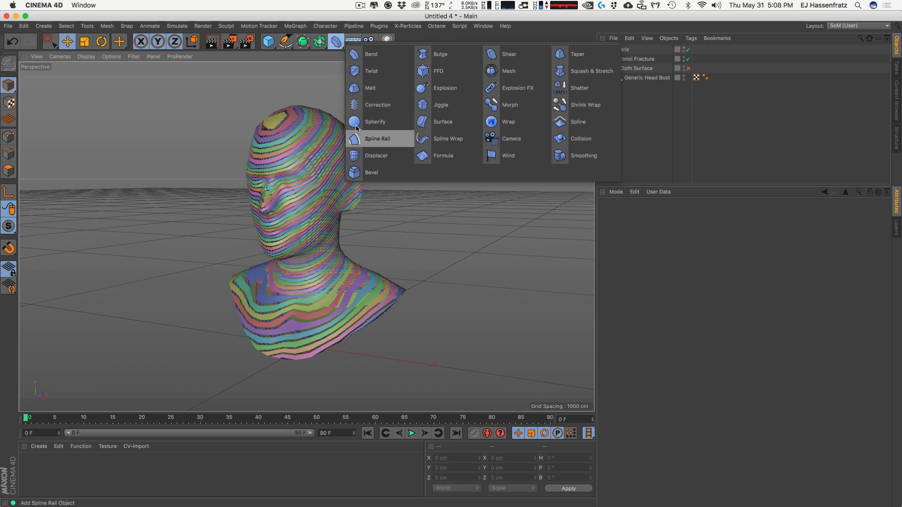
pyautogui.click(384, 156)
pyautogui.moveTo(642, 51); pyautogui.dragTo(652, 98)
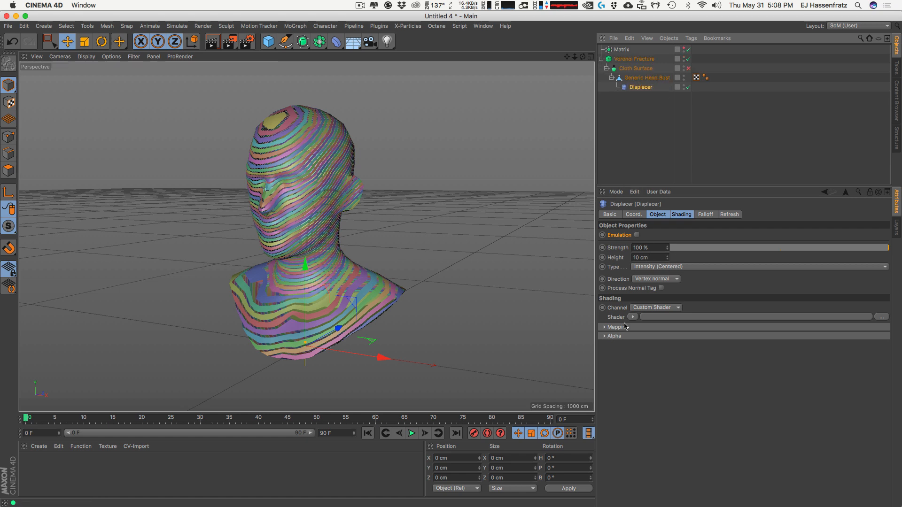
# Load a Noise shader into the Displacer and set its height to 40 cm.
pyautogui.click(682, 215)
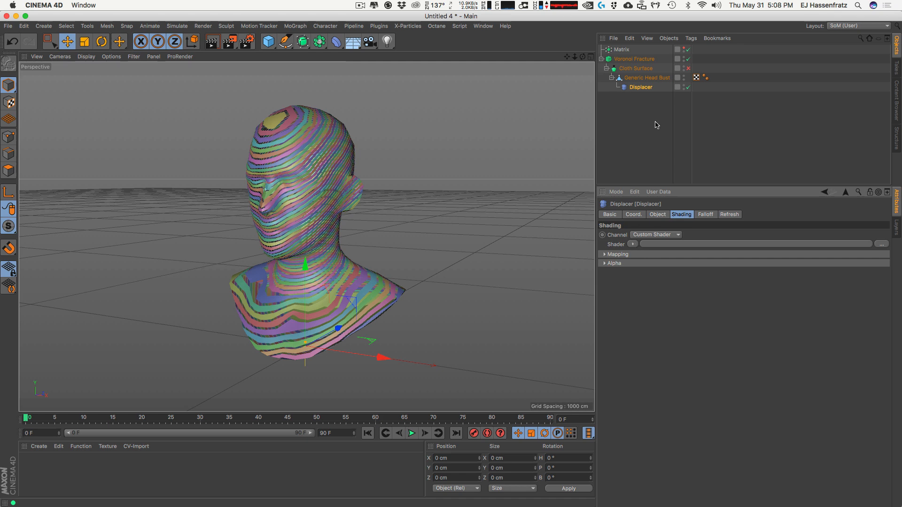
pyautogui.click(634, 245)
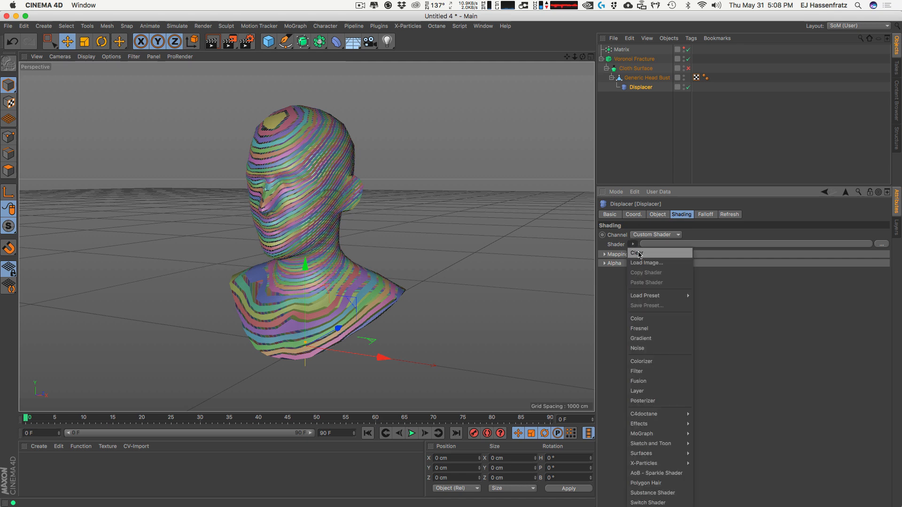
pyautogui.click(653, 338)
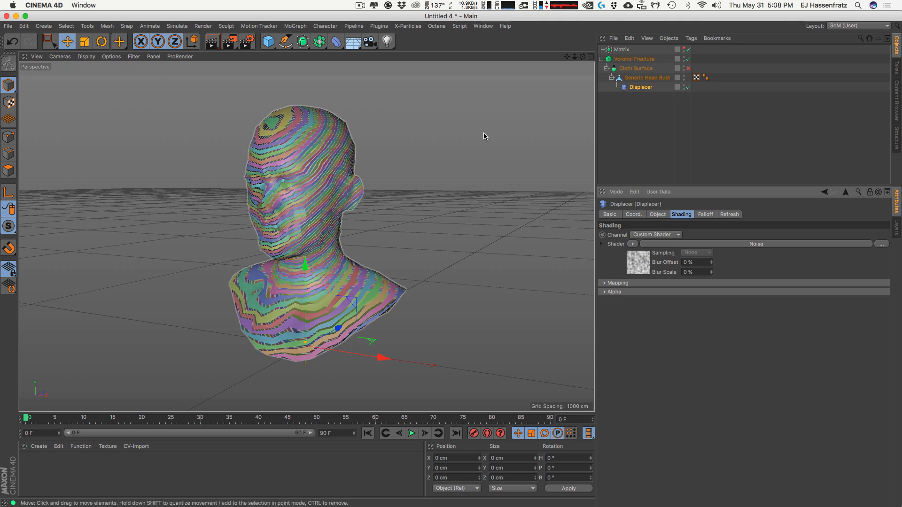
pyautogui.click(658, 214)
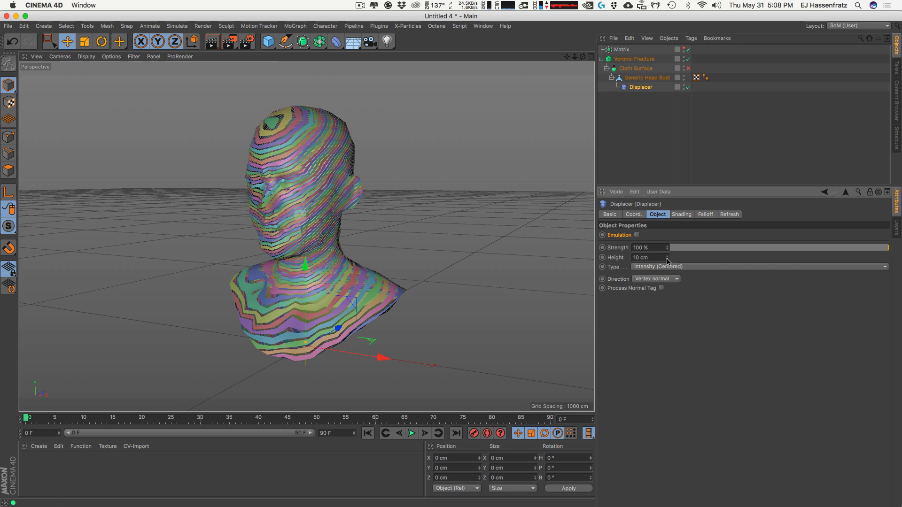
pyautogui.moveTo(667, 258)
pyautogui.mouseDown()
pyautogui.moveTo(671, 241)
pyautogui.moveTo(664, 270)
pyautogui.mouseUp()
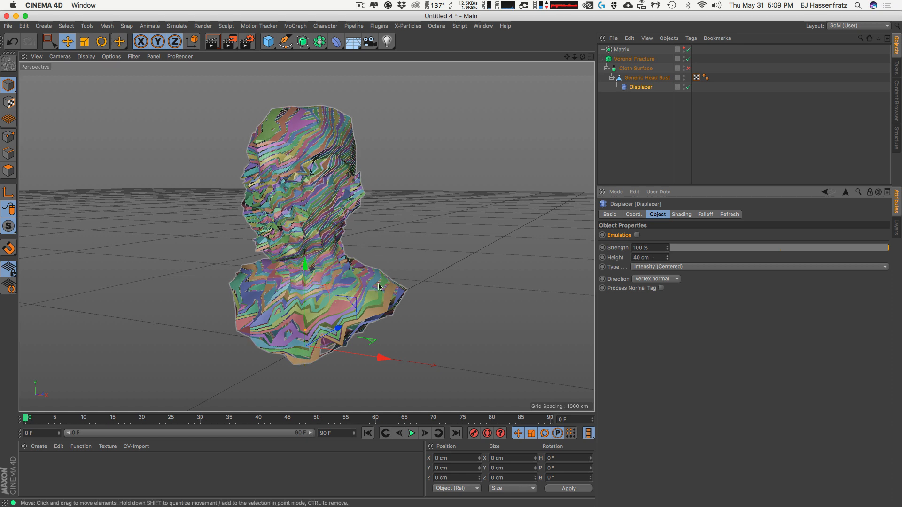
# Turn the Cloth Surface back on and set its subdivisions to 2.
pyautogui.click(649, 69)
pyautogui.click(688, 68)
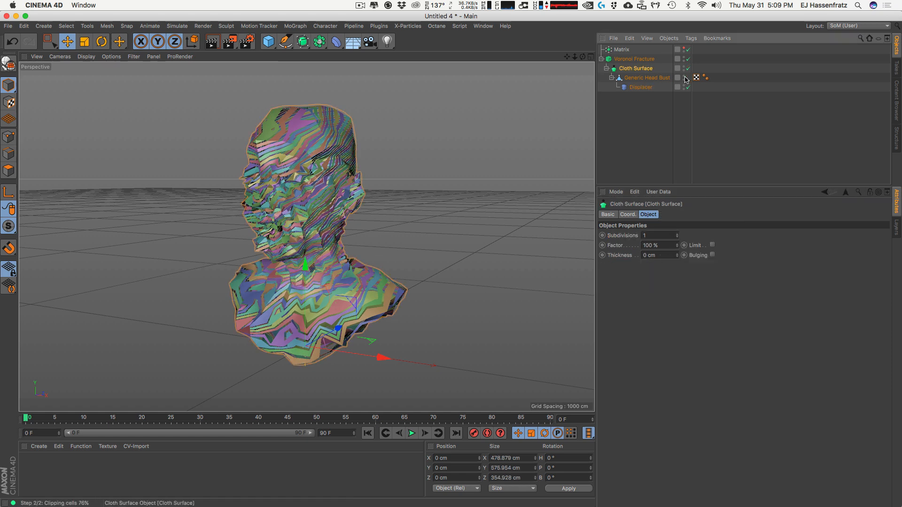
pyautogui.click(657, 235)
pyautogui.write('2')
pyautogui.press('Return')
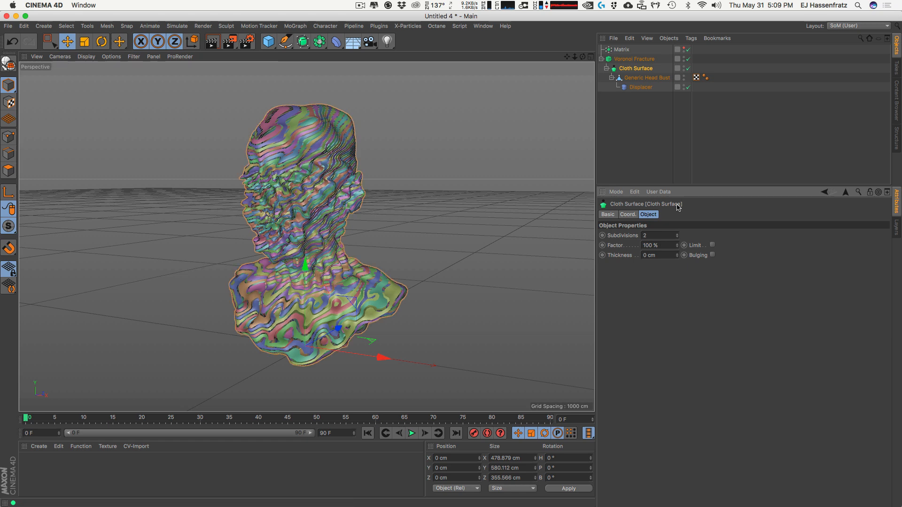
# Set the Displacer's displacement type to Intensity.
pyautogui.click(645, 88)
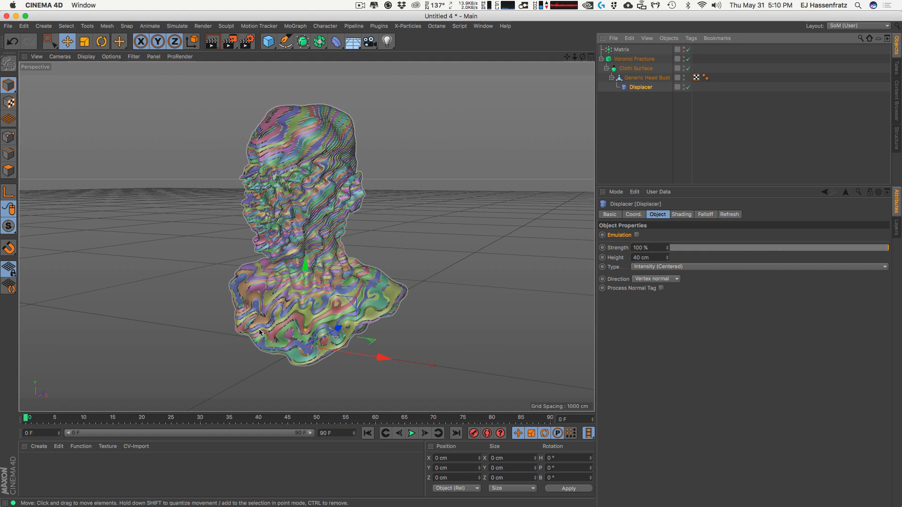
pyautogui.click(651, 267)
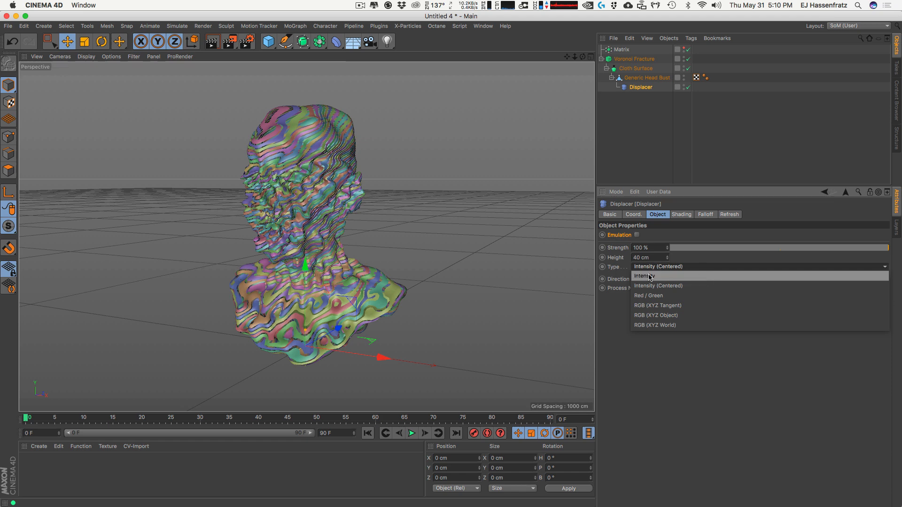
pyautogui.click(650, 276)
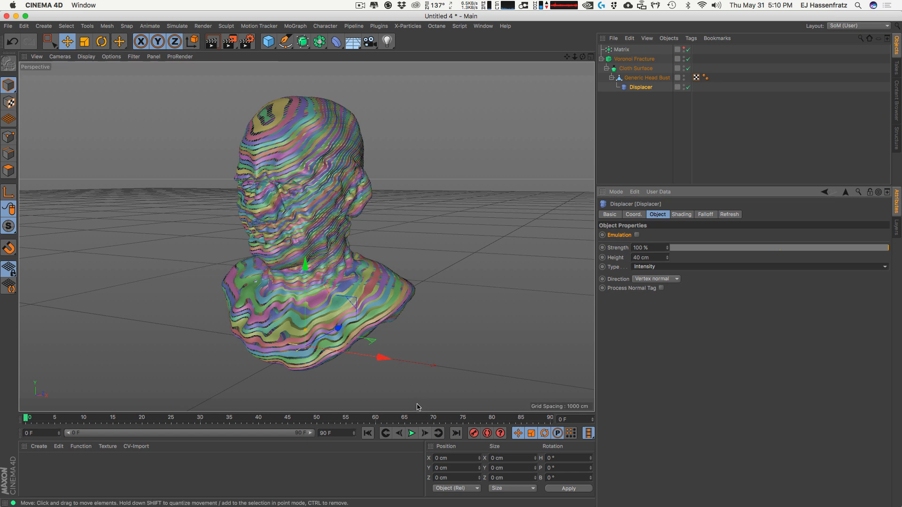
# Set the Displacer's height to -30 cm so the noise pushes the surface inward.
pyautogui.click(643, 257)
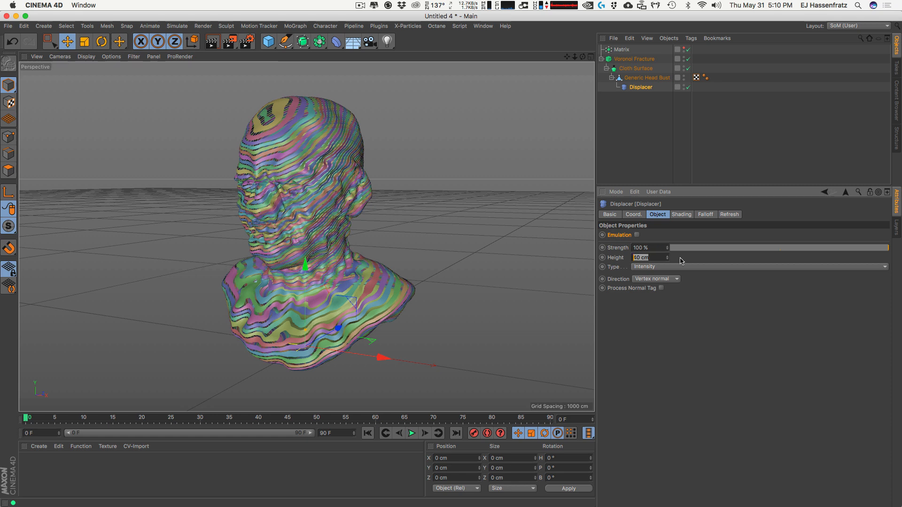
pyautogui.write('-35')
pyautogui.press('Return')
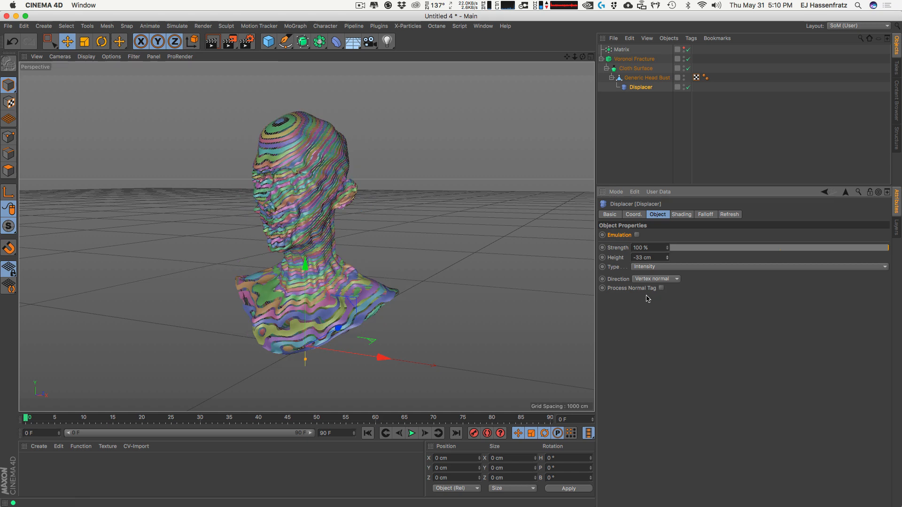
pyautogui.moveTo(651, 258); pyautogui.dragTo(599, 262)
pyautogui.write('-30')
pyautogui.press('Return')
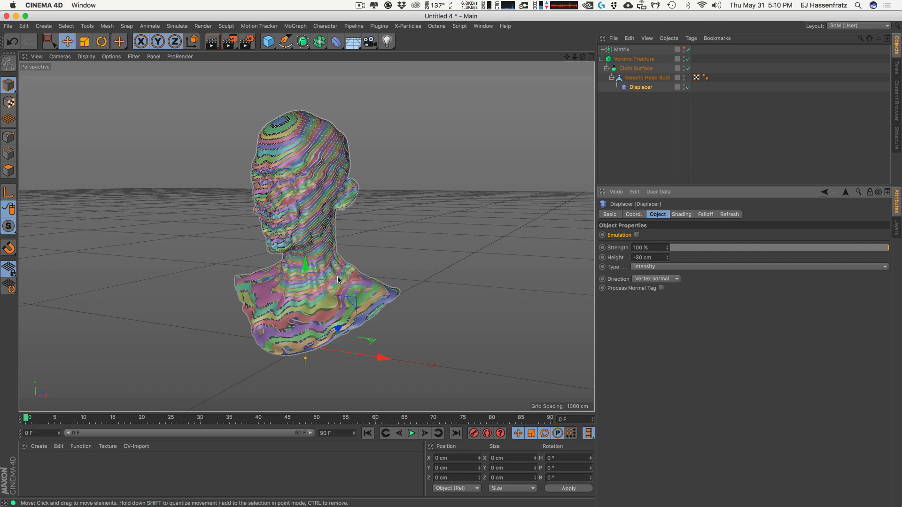
# Set the Displacer's Noise shader to a global scale of 450% and a contrast of 85%.
pyautogui.click(681, 214)
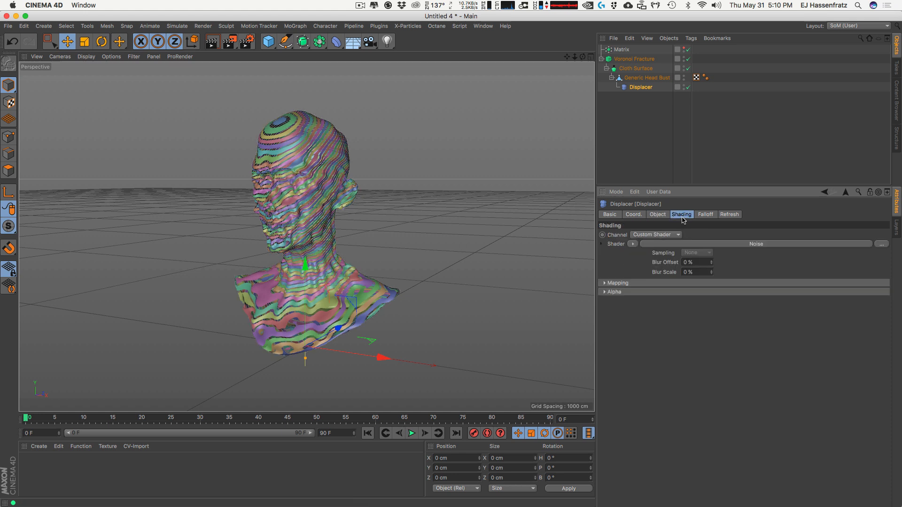
pyautogui.click(658, 256)
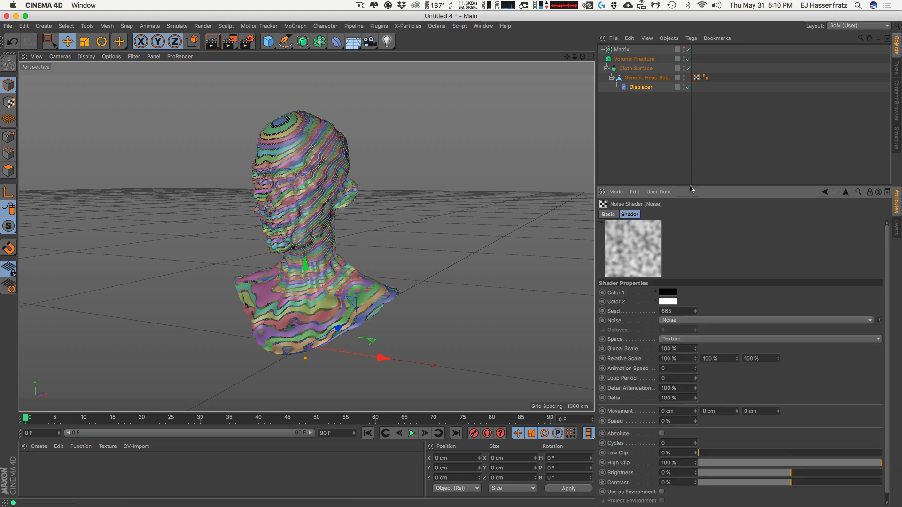
pyautogui.moveTo(690, 186); pyautogui.dragTo(690, 118)
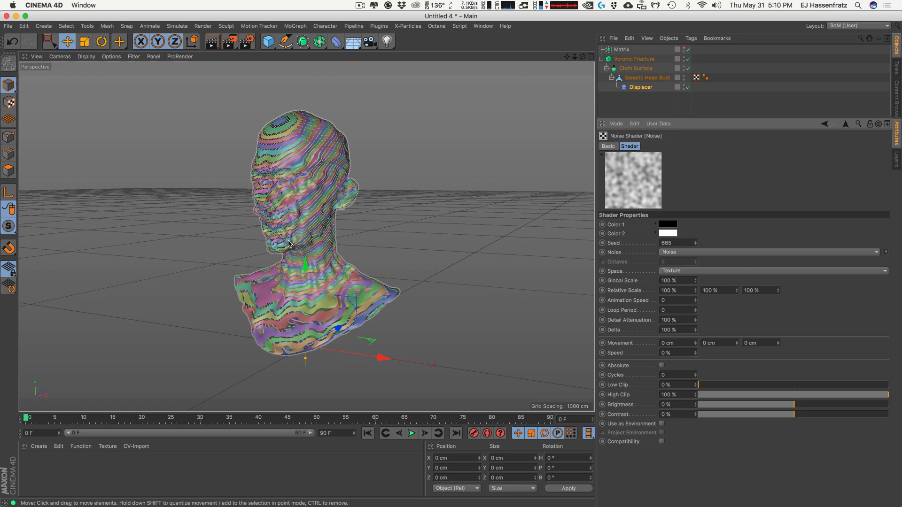
pyautogui.doubleClick(671, 281)
pyautogui.write('450')
pyautogui.press('Return')
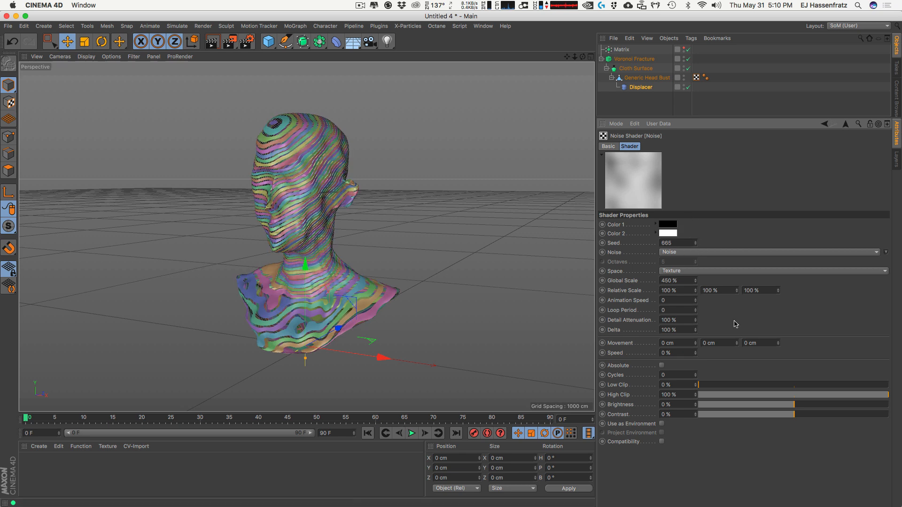
pyautogui.click(853, 414)
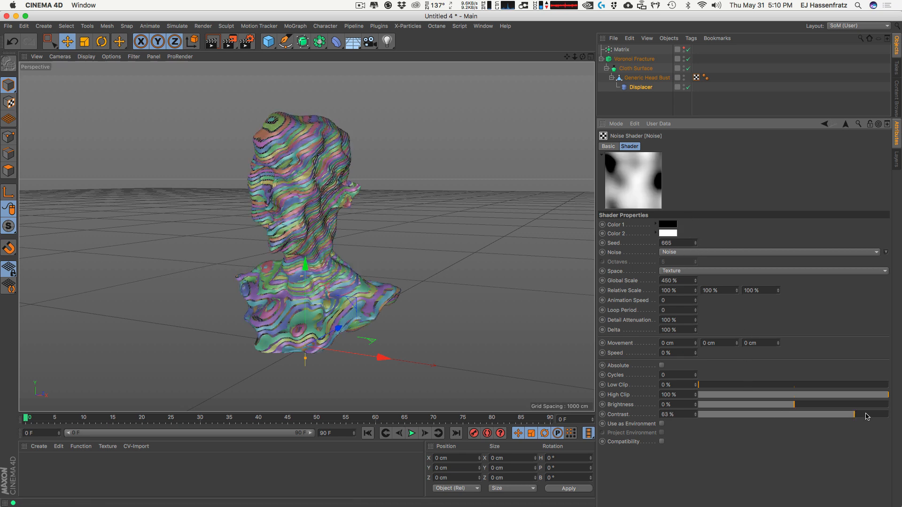
pyautogui.moveTo(866, 414); pyautogui.dragTo(873, 419)
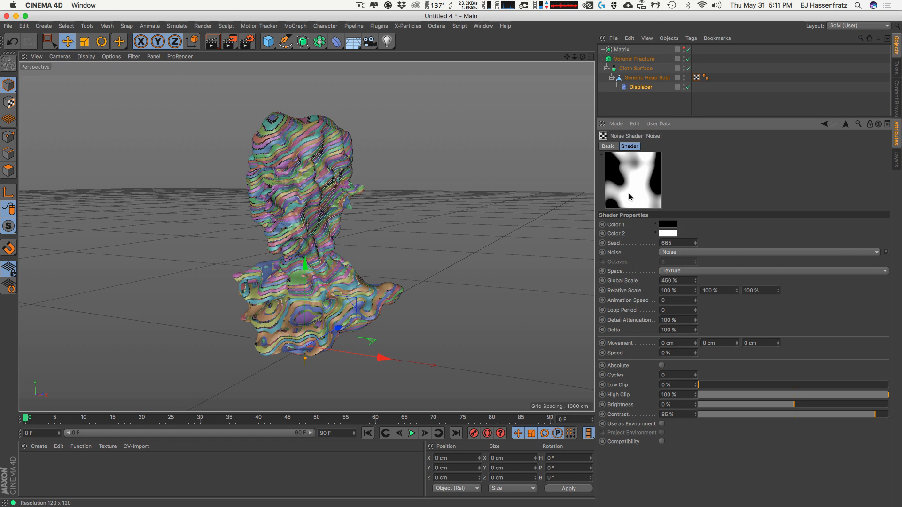
# Change the Displacer shader's noise type to Sparse Convolution and enable Absolute.
pyautogui.click(675, 252)
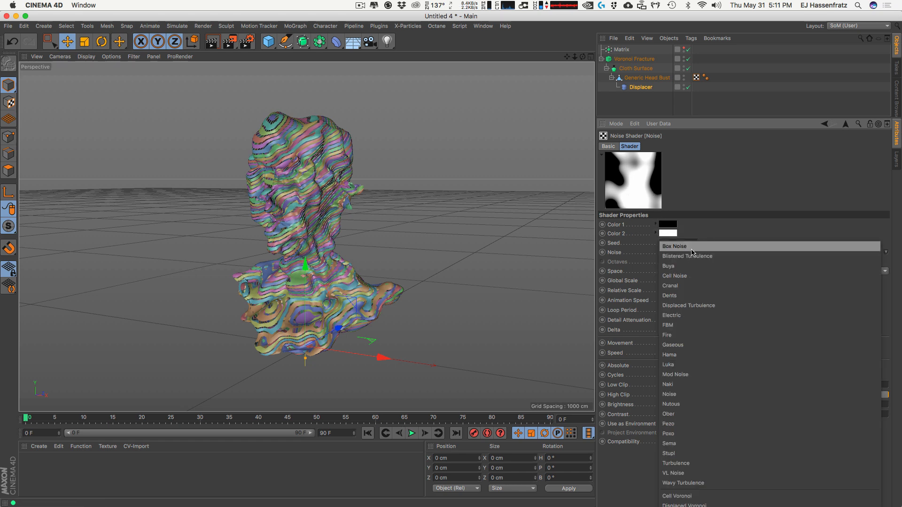
pyautogui.click(766, 130)
pyautogui.moveTo(751, 118); pyautogui.dragTo(751, 75)
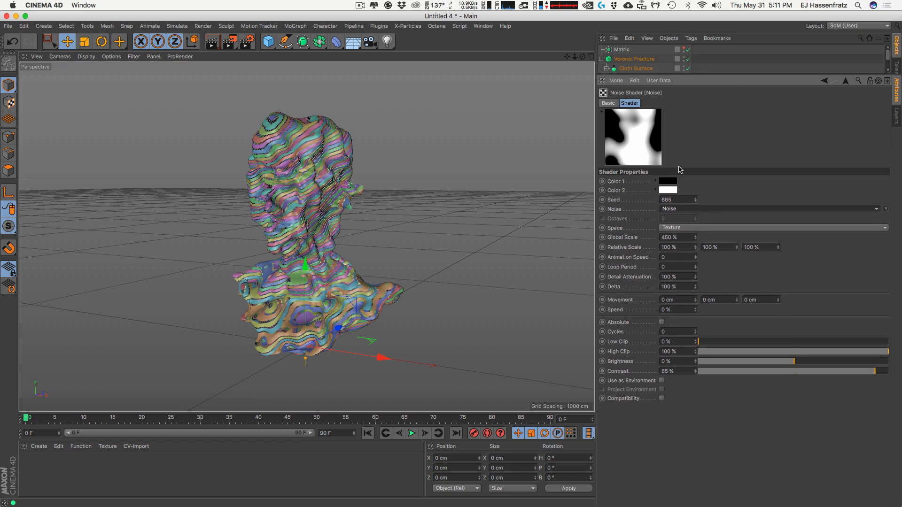
pyautogui.click(676, 210)
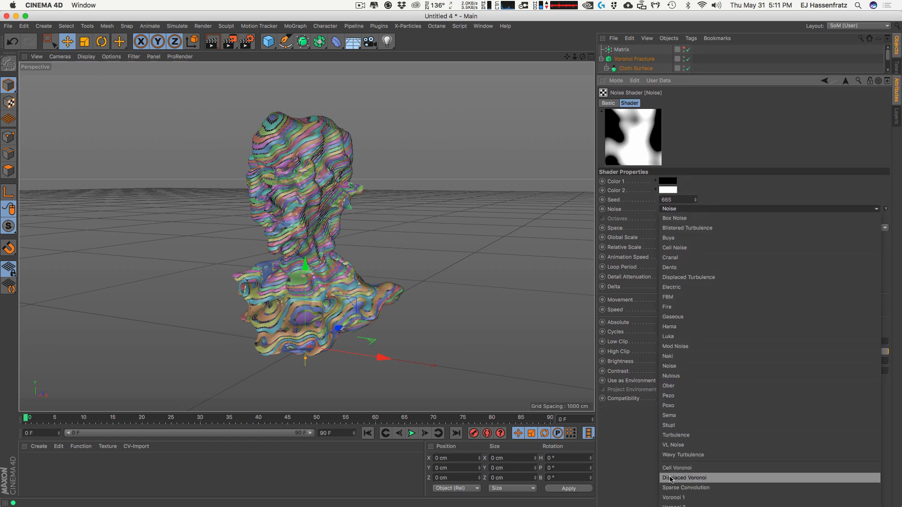
pyautogui.click(693, 487)
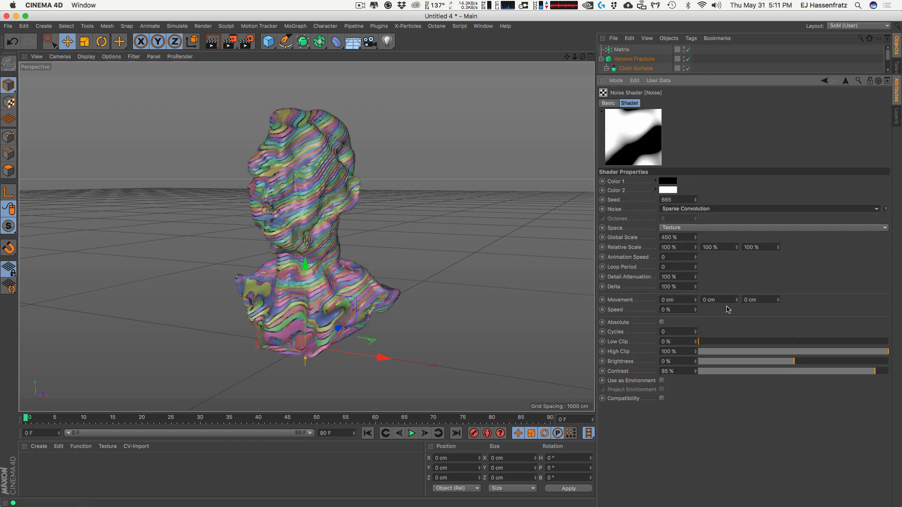
pyautogui.click(662, 323)
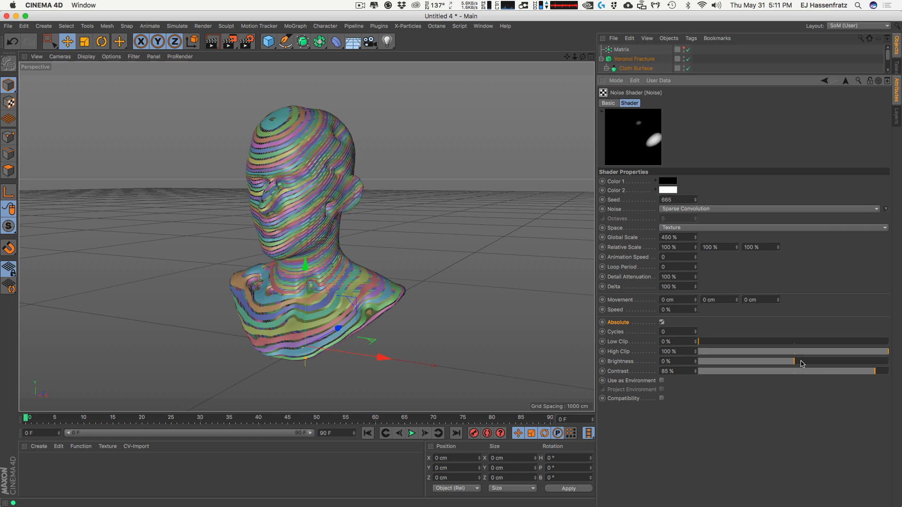
# Set the Noise shader's brightness to 18% and its relative scale to 295%, 70% and 150% to stretch the dents.
pyautogui.moveTo(801, 364); pyautogui.dragTo(810, 362)
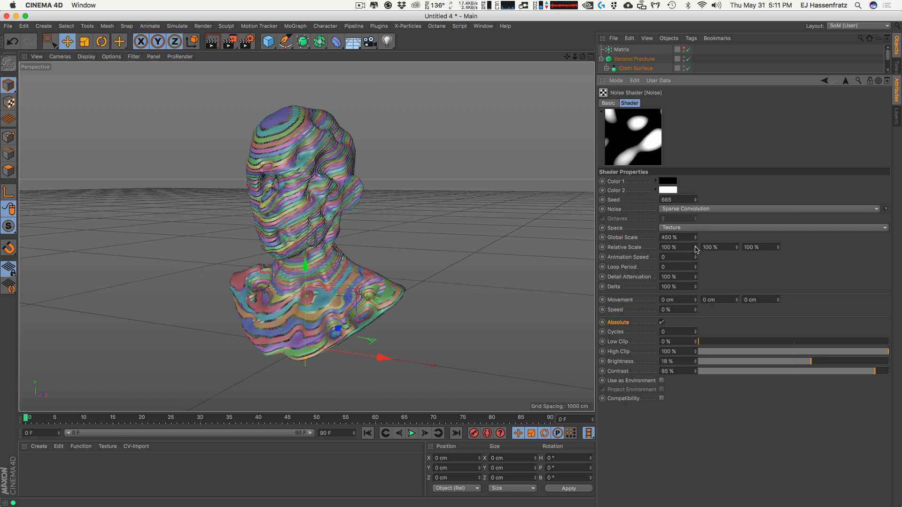
pyautogui.moveTo(696, 249); pyautogui.dragTo(713, 189)
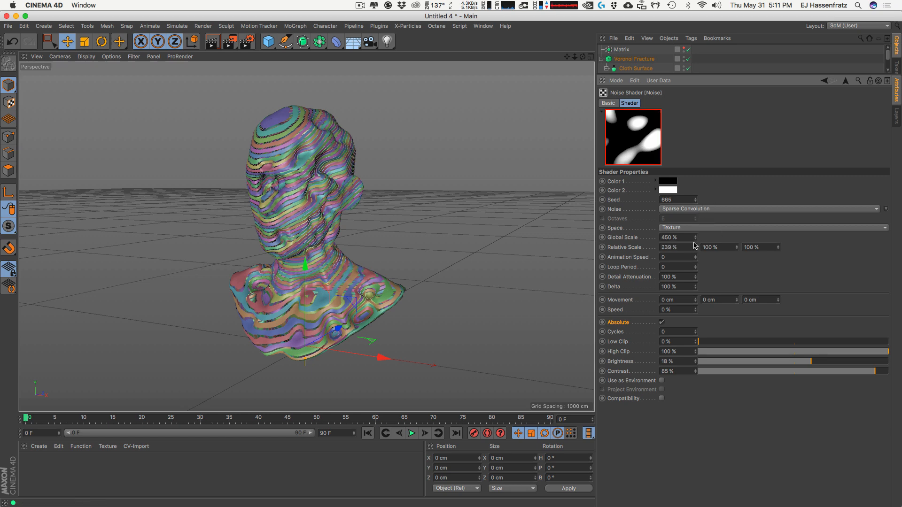
pyautogui.moveTo(695, 247); pyautogui.dragTo(632, 248)
pyautogui.write('150')
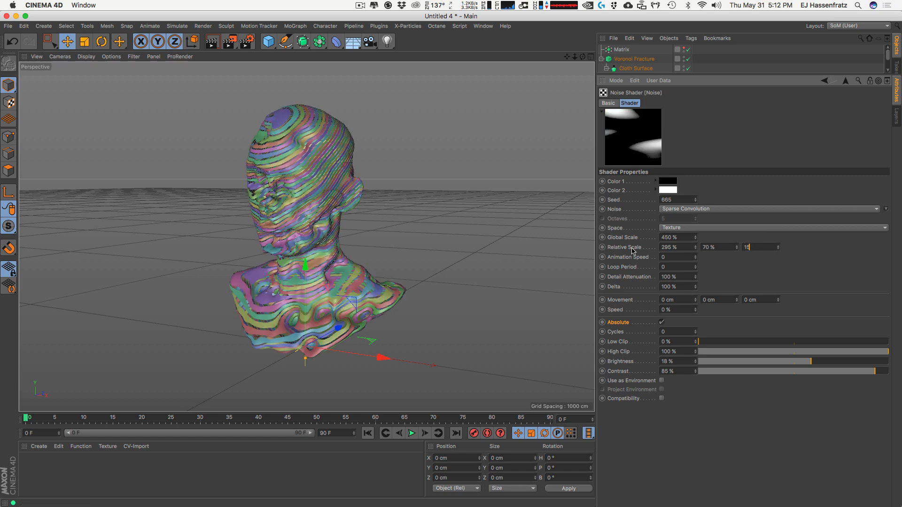
pyautogui.press('Return')
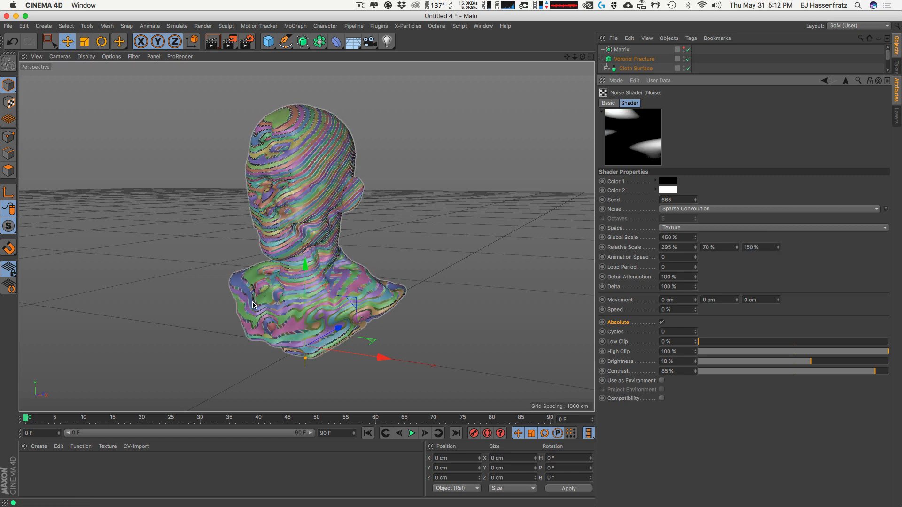
# Raise the Noise shader's global scale to about 607% and lower its brightness to 12%.
pyautogui.moveTo(696, 240)
pyautogui.mouseDown()
pyautogui.moveTo(705, 215)
pyautogui.moveTo(704, 225)
pyautogui.moveTo(690, 224)
pyautogui.mouseUp()
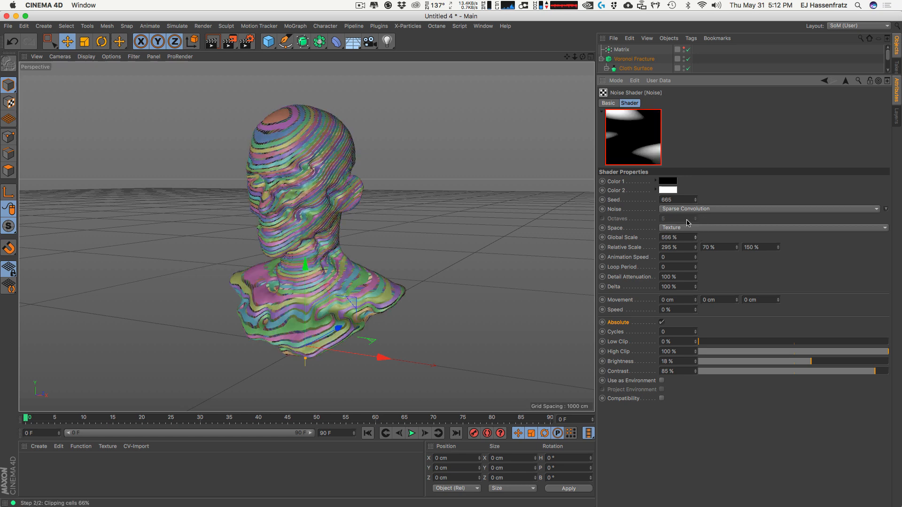
pyautogui.moveTo(809, 361); pyautogui.dragTo(802, 363)
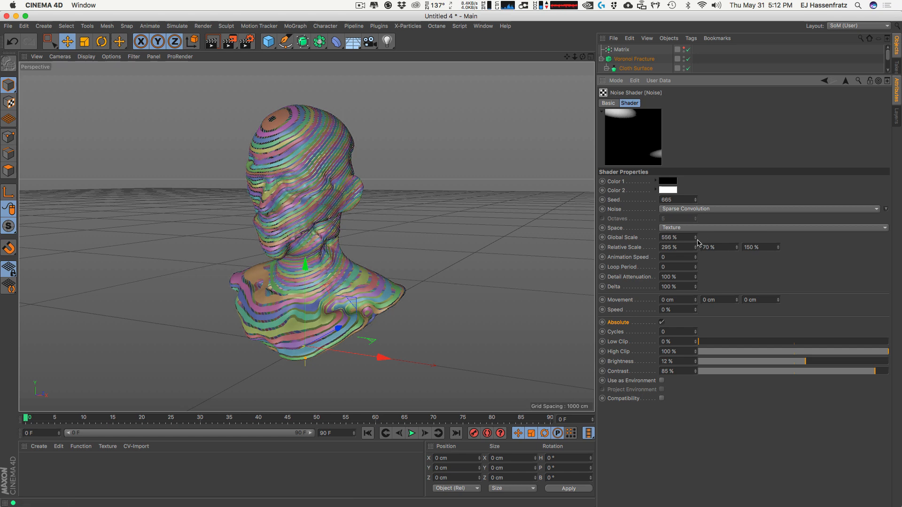
pyautogui.moveTo(696, 240); pyautogui.dragTo(695, 240)
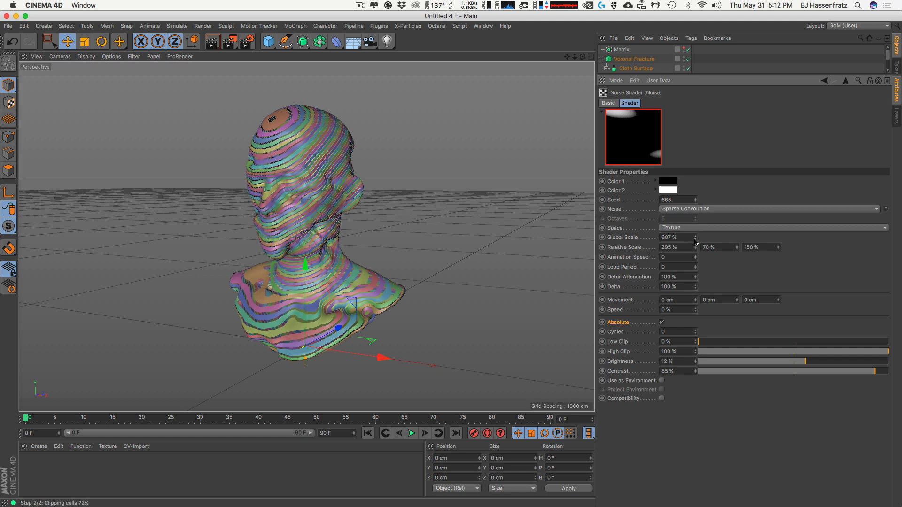
# Try successive noise seeds up to 694 and raise the global scale to about 682% to vary the dents on the head.
pyautogui.click(695, 198)
pyautogui.click(695, 198)
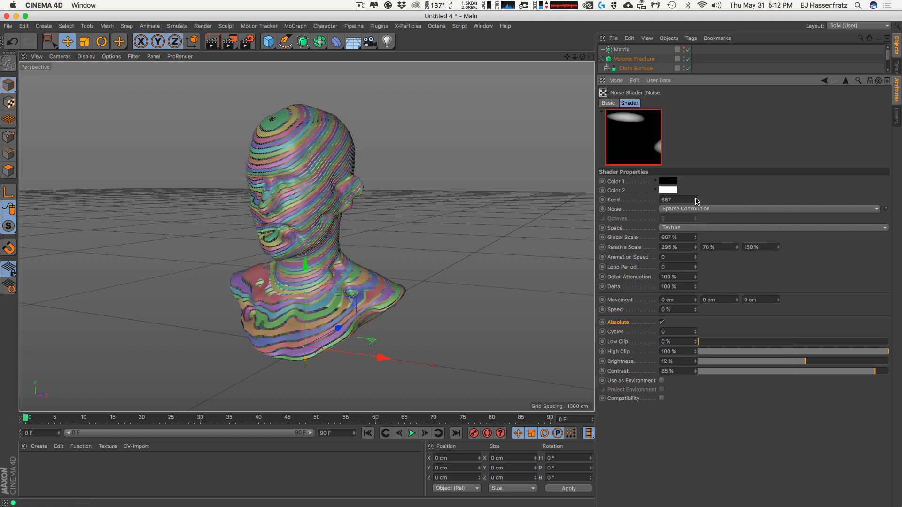
pyautogui.click(695, 198)
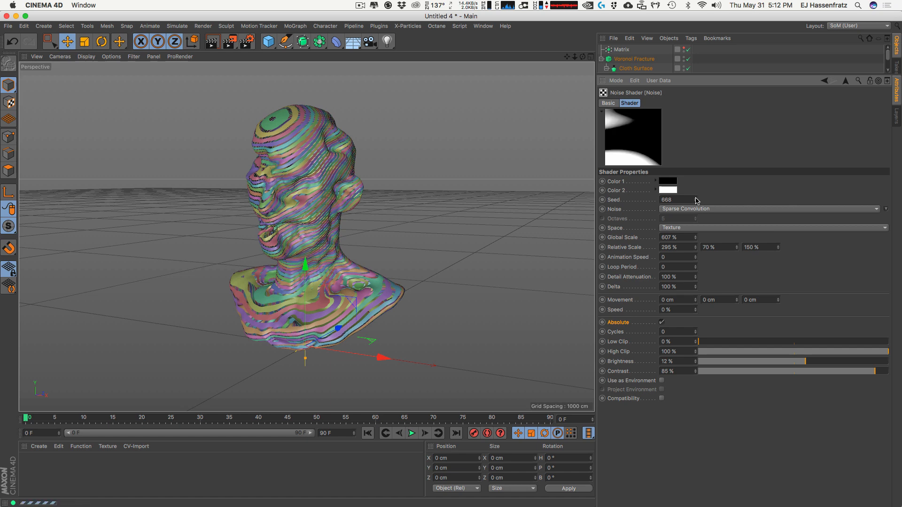
pyautogui.click(696, 198)
pyautogui.click(695, 198)
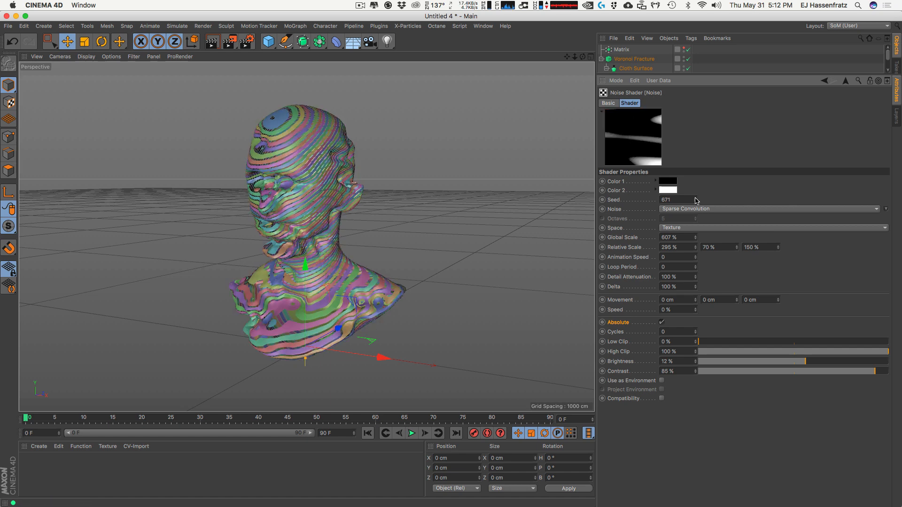
pyautogui.click(696, 199)
pyautogui.click(695, 198)
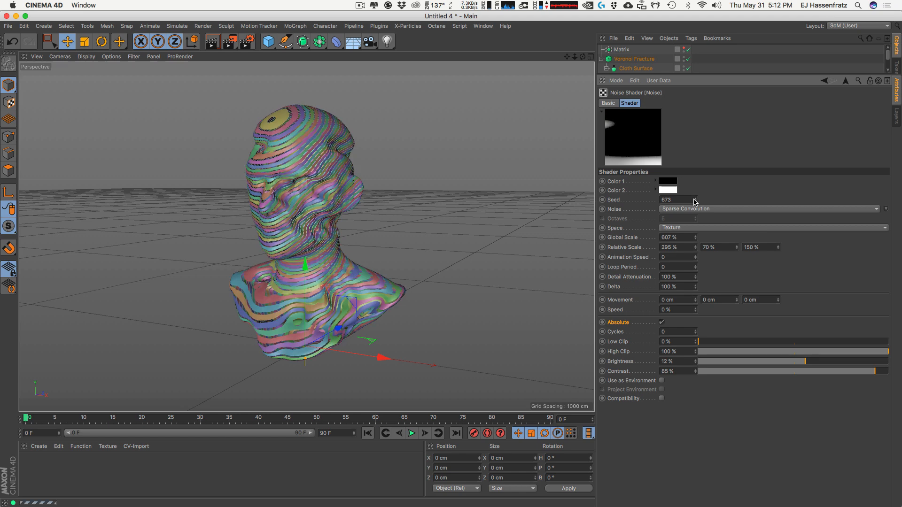
pyautogui.click(696, 198)
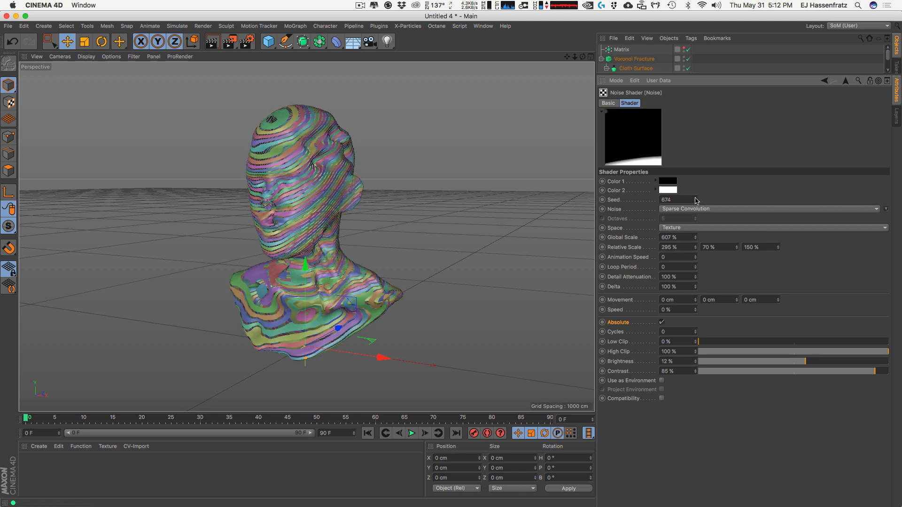
pyautogui.click(696, 199)
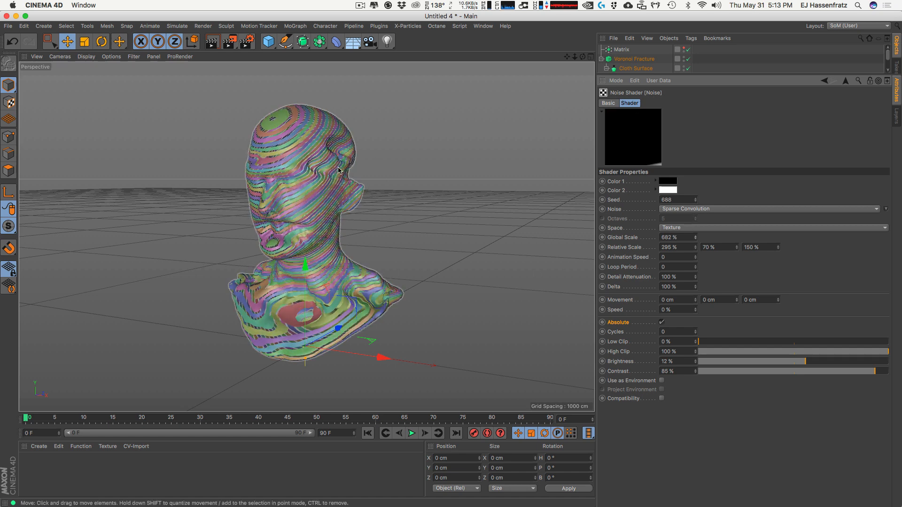
pyautogui.click(695, 198)
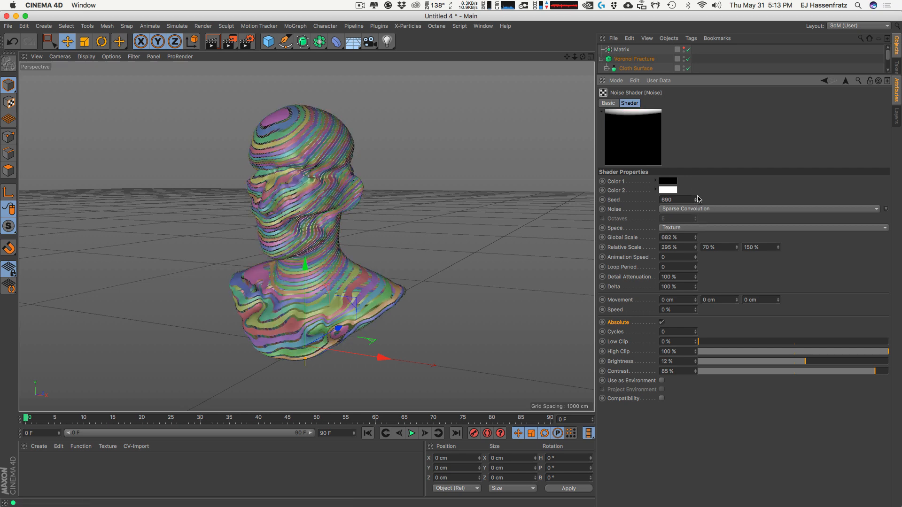
pyautogui.click(696, 199)
pyautogui.click(695, 199)
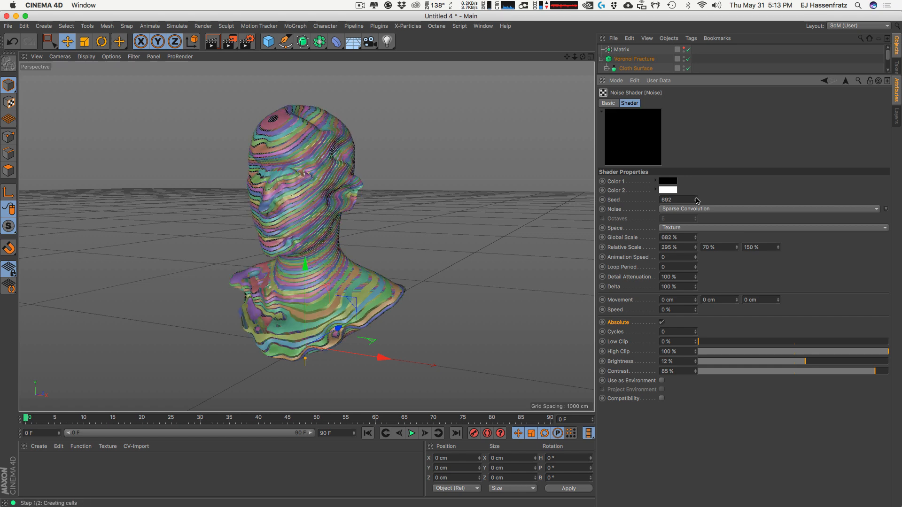
pyautogui.click(696, 198)
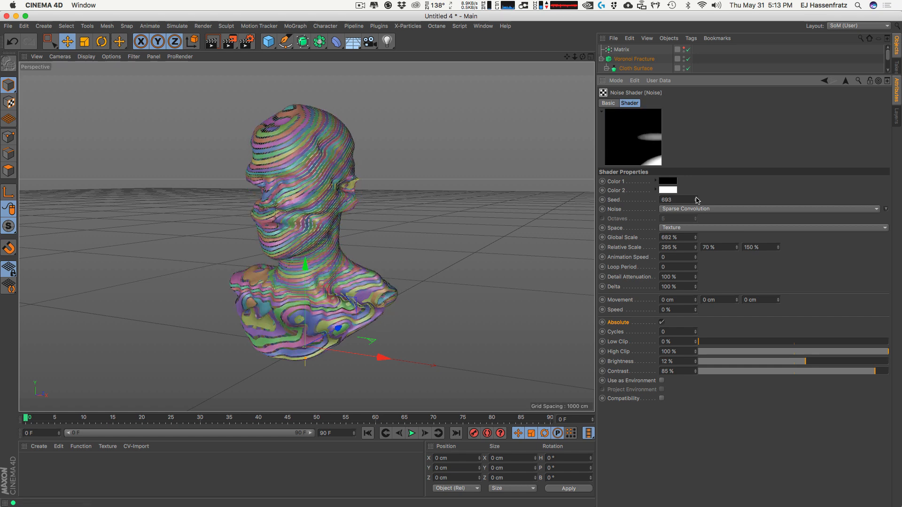
pyautogui.click(696, 198)
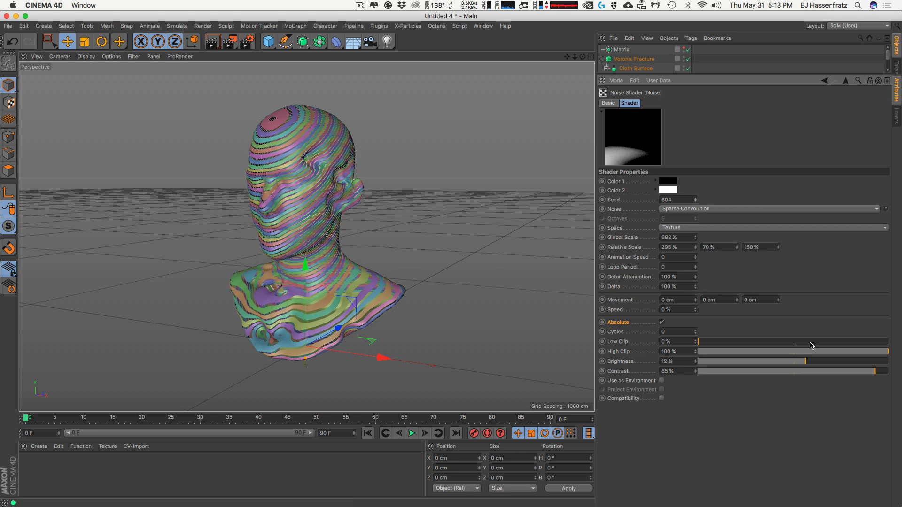
# Fine-tune the Noise shader's brightness to 17%.
pyautogui.moveTo(805, 361); pyautogui.dragTo(808, 364)
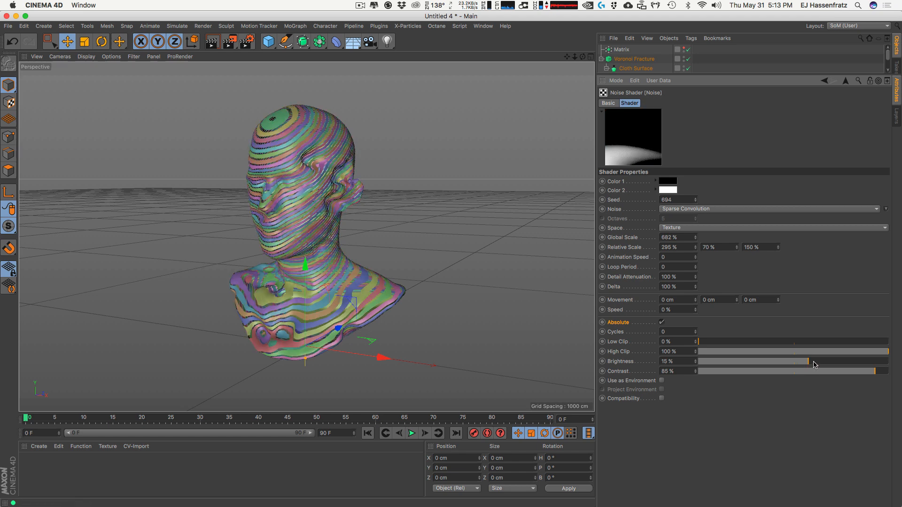
pyautogui.click(814, 364)
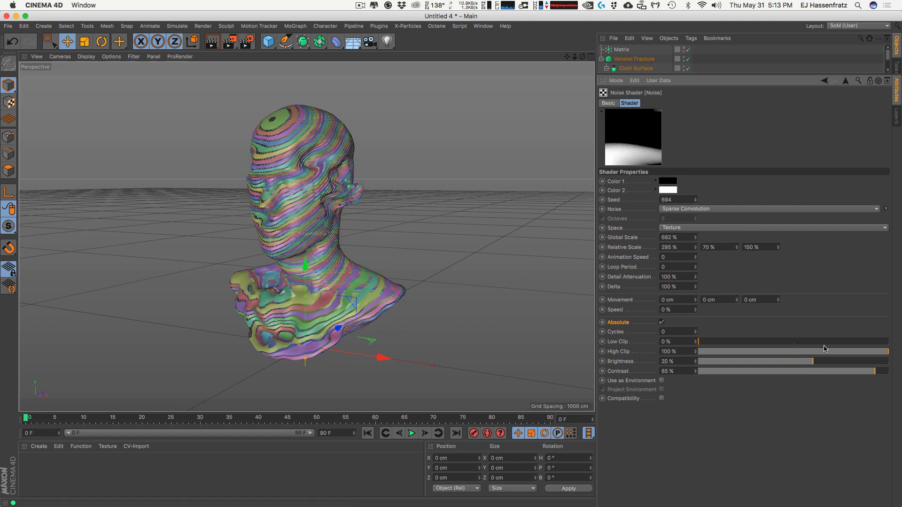
pyautogui.moveTo(812, 364); pyautogui.dragTo(809, 365)
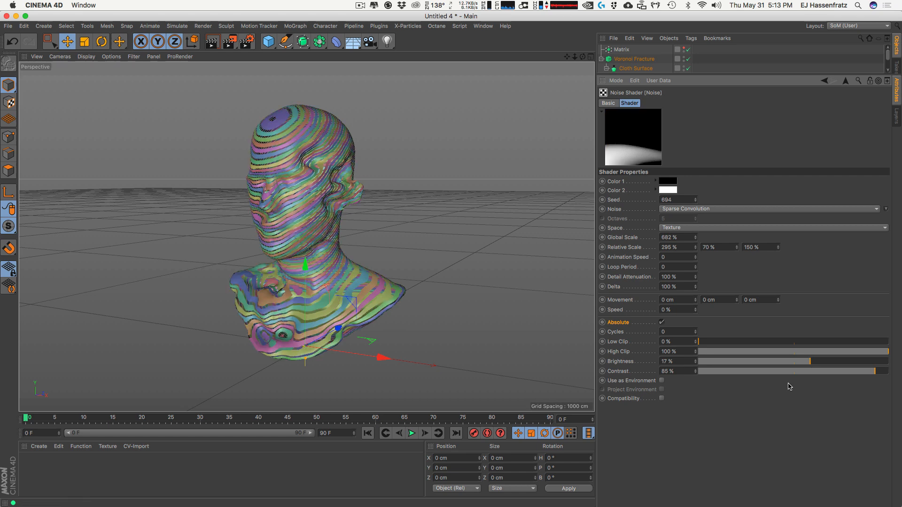
# Enlarge the object list and set the Displacer's height to -35 cm.
pyautogui.scroll(-3, 748, 68)
pyautogui.click(748, 66)
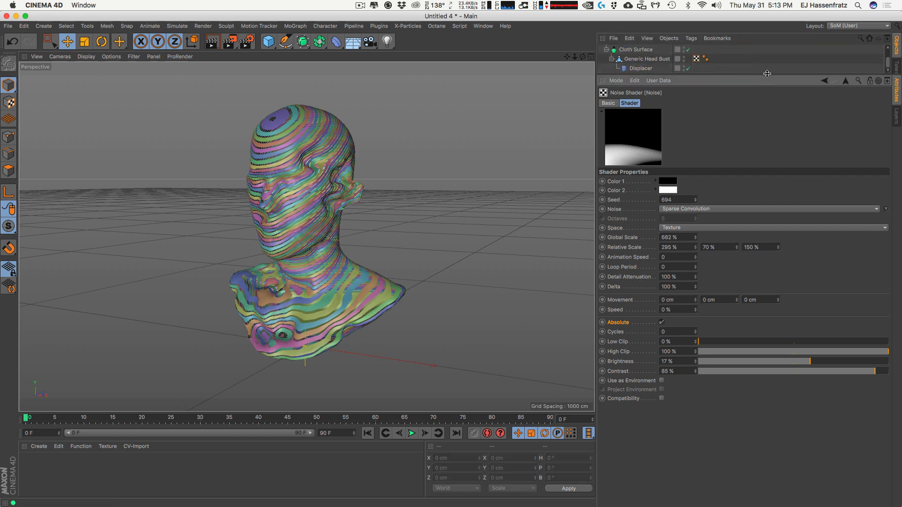
pyautogui.moveTo(767, 74); pyautogui.dragTo(767, 247)
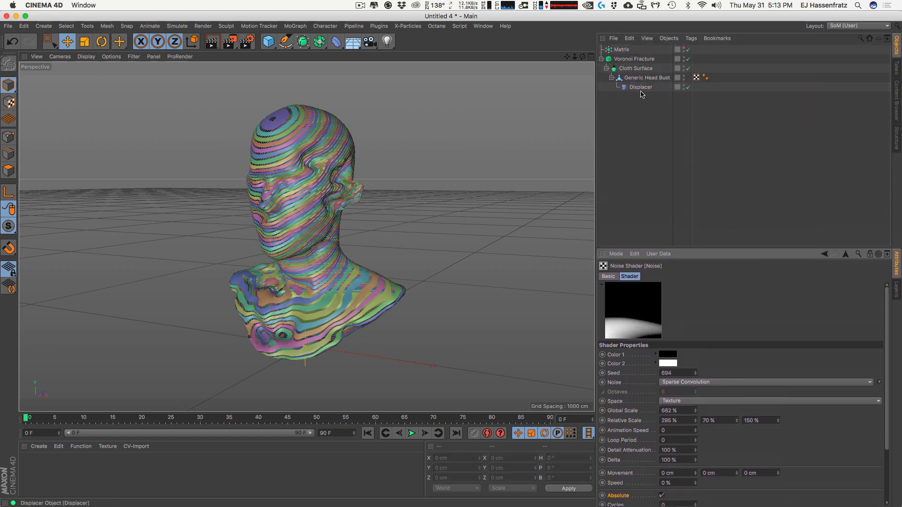
pyautogui.click(640, 89)
pyautogui.click(657, 277)
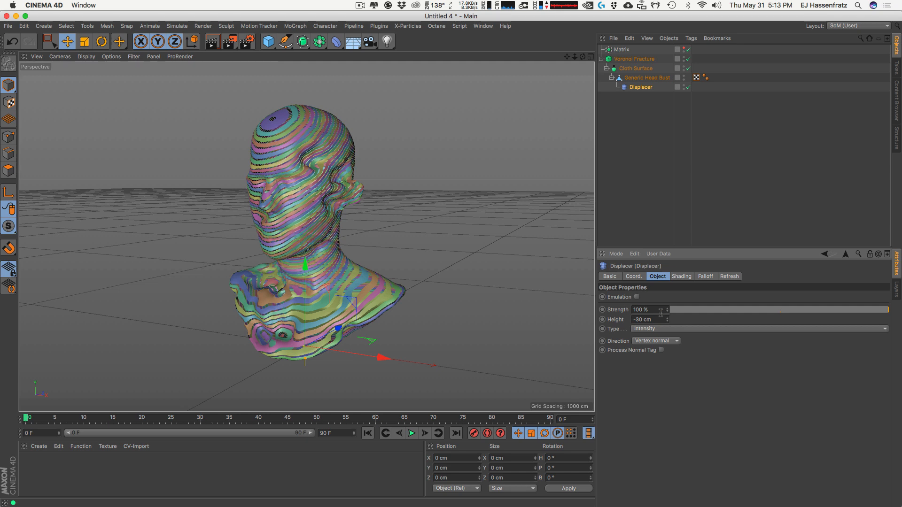
pyautogui.moveTo(666, 318)
pyautogui.mouseDown()
pyautogui.moveTo(667, 335)
pyautogui.moveTo(668, 321)
pyautogui.mouseUp()
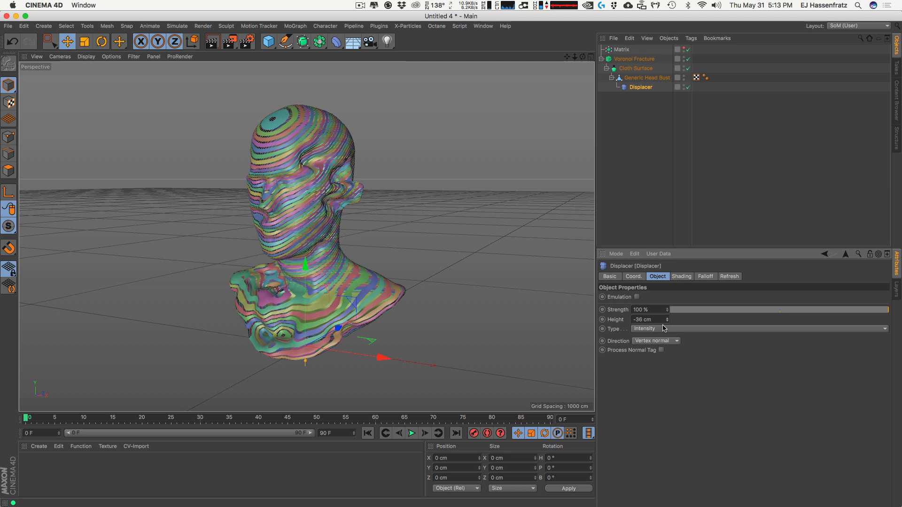
pyautogui.click(657, 320)
pyautogui.write('-')
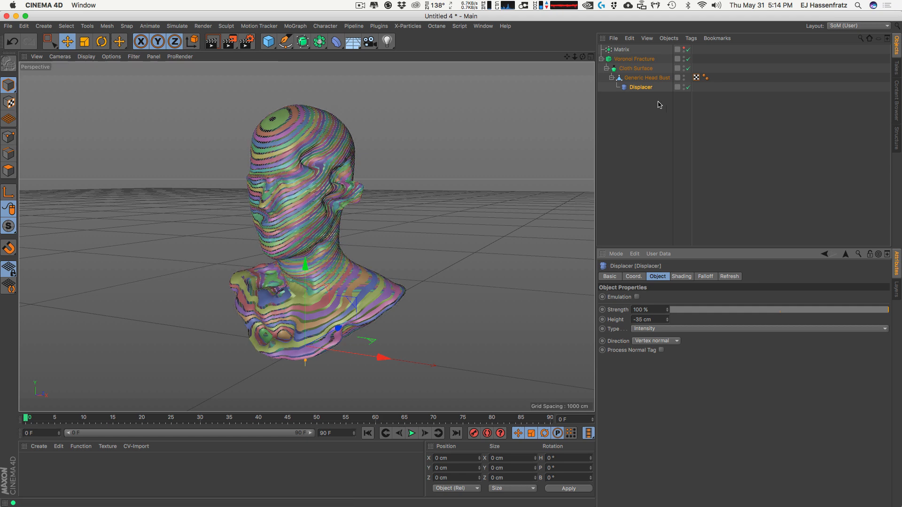
# Add a Random effector to the Voronoi Fracture object.
pyautogui.click(638, 60)
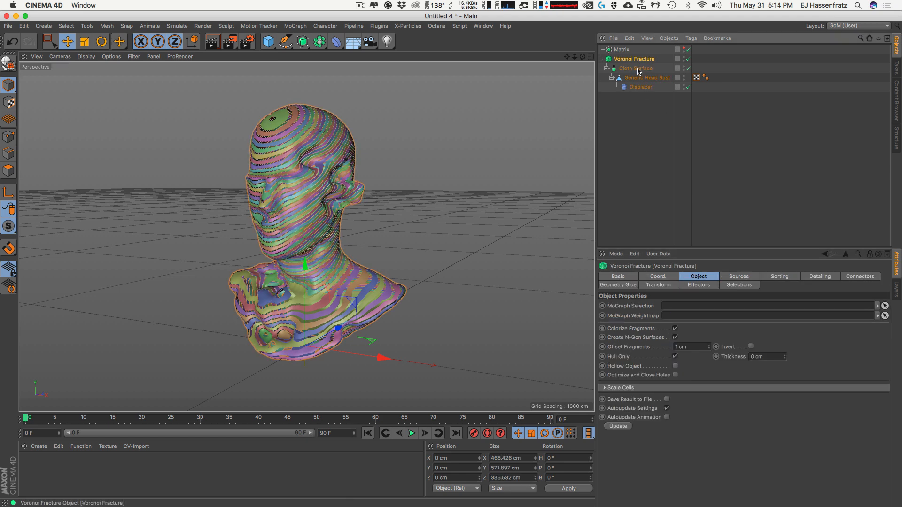
pyautogui.click(699, 285)
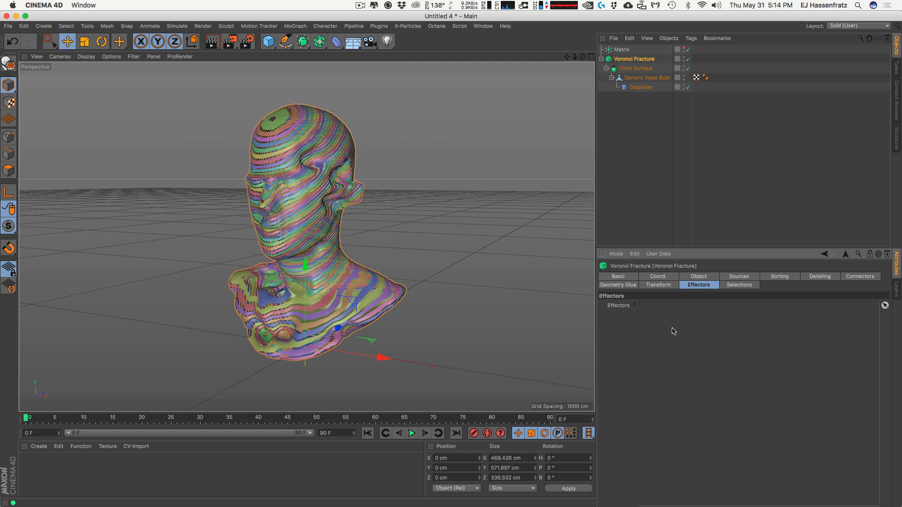
pyautogui.click(258, 27)
pyautogui.moveTo(295, 25)
pyautogui.moveTo(329, 41)
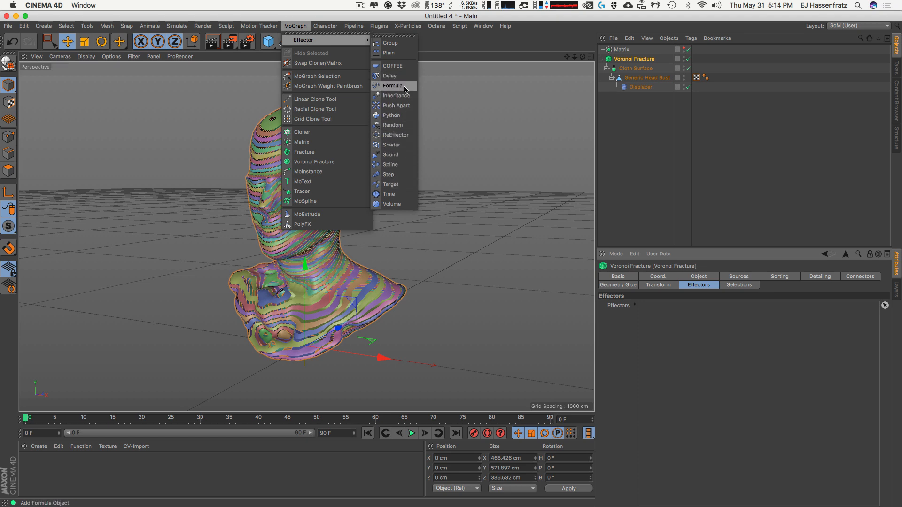
pyautogui.click(397, 126)
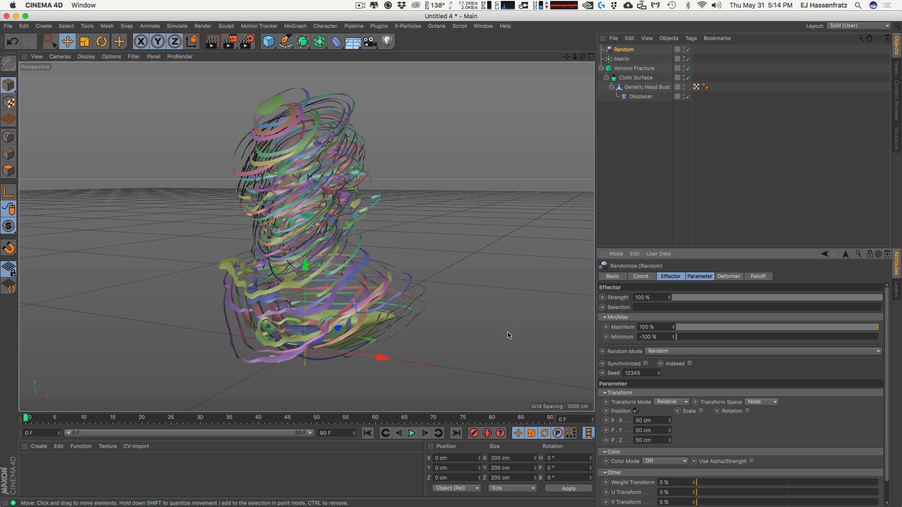
# Give the Random effector a Box falloff and raise it onto the head, to a Y position of about 289 cm.
pyautogui.click(758, 277)
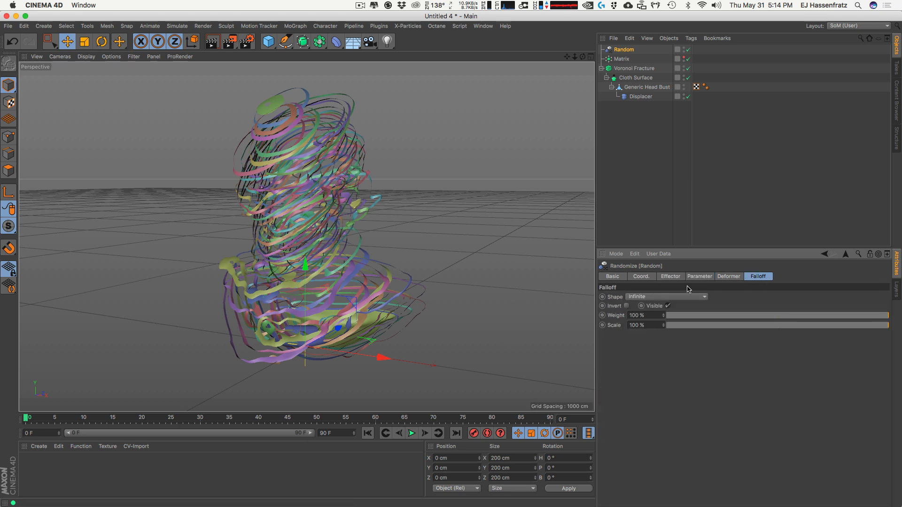
pyautogui.click(674, 297)
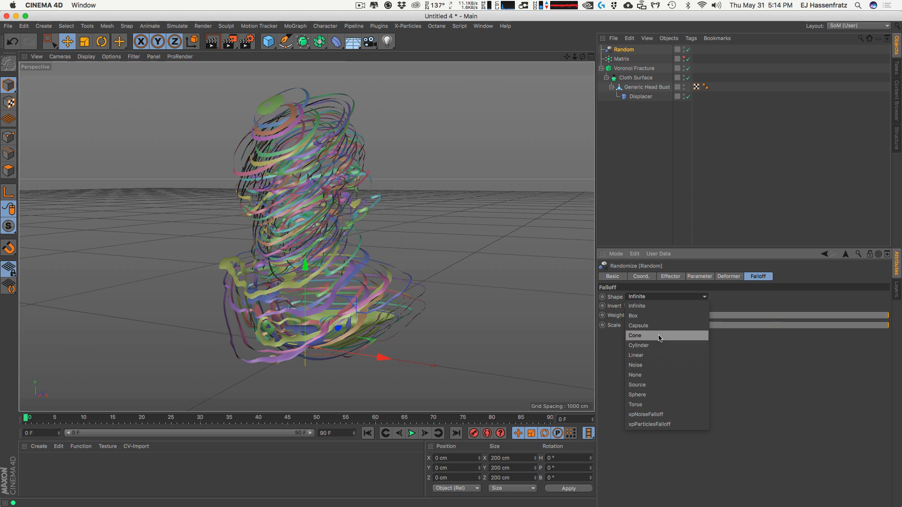
pyautogui.click(657, 315)
pyautogui.moveTo(312, 253); pyautogui.dragTo(314, 133)
# Resize the box falloff around the head to about 333 cm wide, 324 cm high and 637 cm deep.
pyautogui.moveTo(308, 182); pyautogui.dragTo(310, 156)
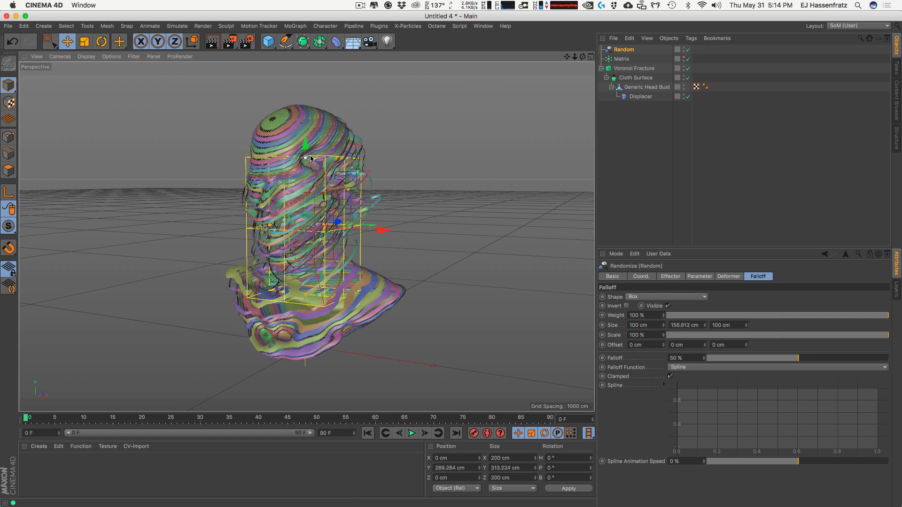
pyautogui.moveTo(344, 229); pyautogui.dragTo(372, 230)
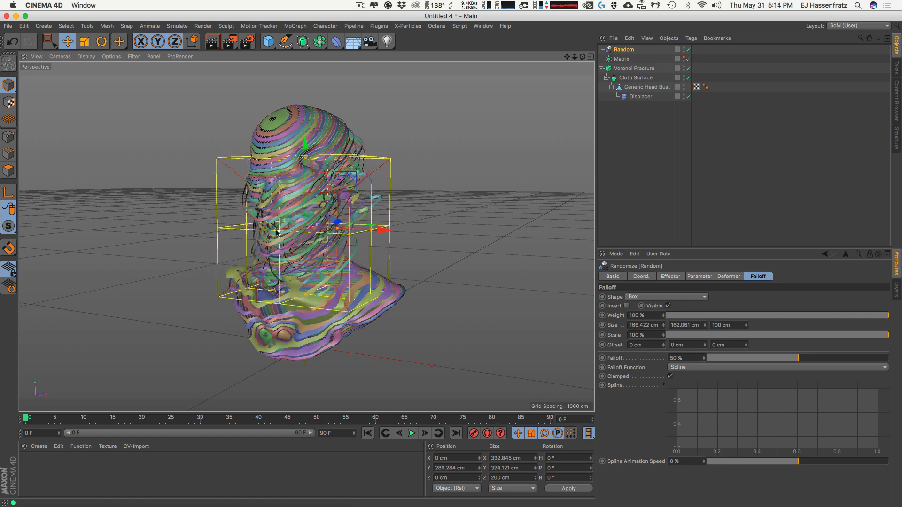
pyautogui.moveTo(276, 232); pyautogui.dragTo(254, 229)
# Rotate the box falloff to about H -6°, P 16°, B -3° and raise it to a Y position of about 301 cm.
pyautogui.press('r')
pyautogui.press('e')
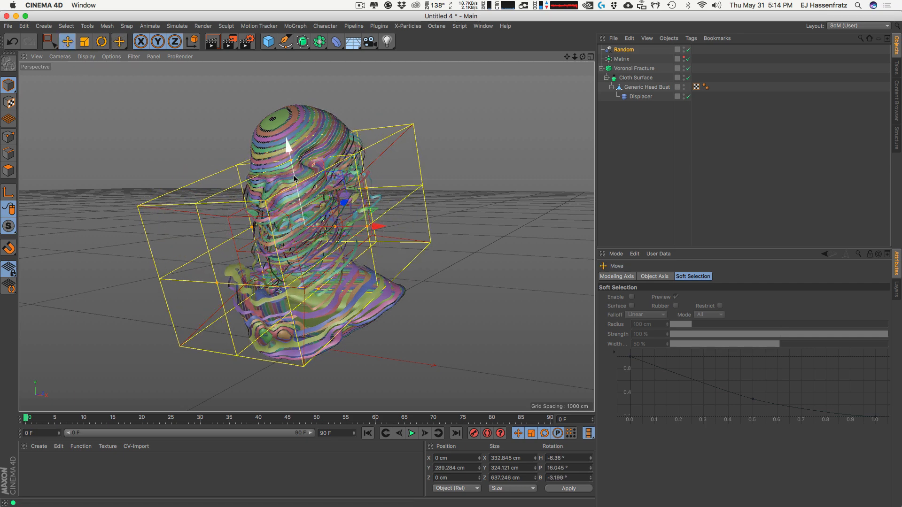
pyautogui.moveTo(292, 158); pyautogui.dragTo(291, 144)
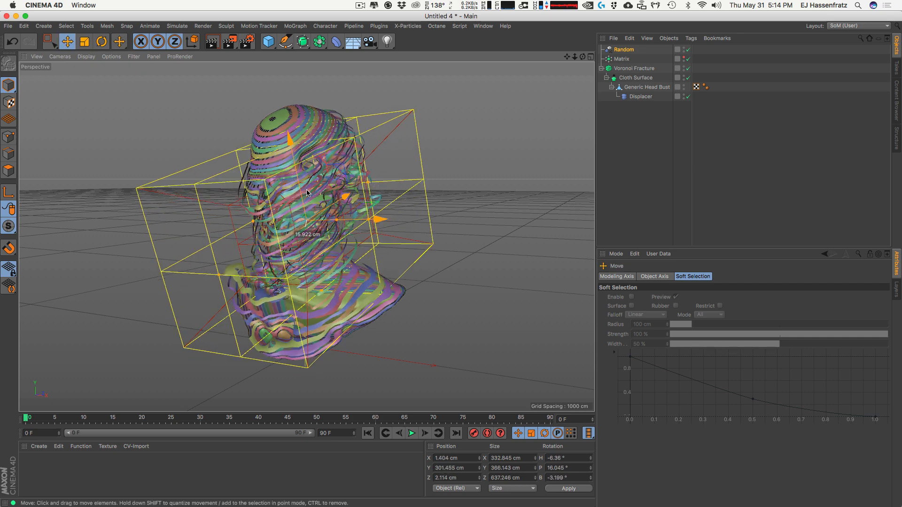
# Invert the box falloff of the Random effector.
pyautogui.click(624, 49)
pyautogui.click(749, 281)
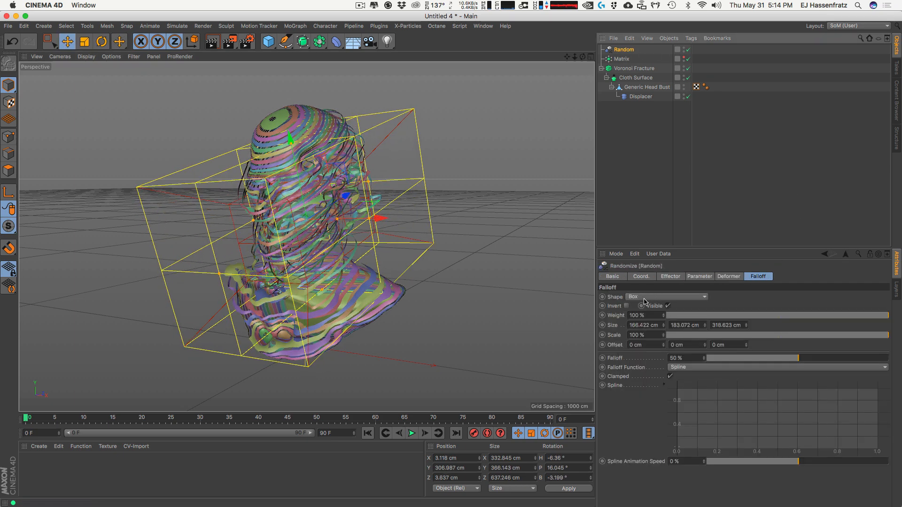
pyautogui.click(626, 306)
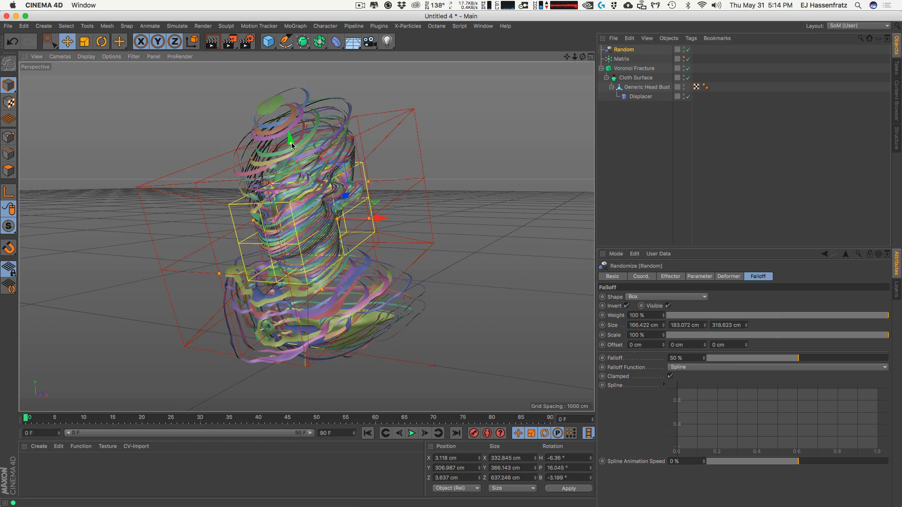
# Raise the box falloff to about Y 326 cm, heighten it to about 559 cm and rotate it to about H -20°, P 24°, B -1°.
pyautogui.moveTo(292, 146); pyautogui.dragTo(268, 206)
pyautogui.press('r')
pyautogui.press('e')
pyautogui.moveTo(346, 203)
pyautogui.mouseDown()
pyautogui.moveTo(361, 211)
pyautogui.moveTo(346, 215)
pyautogui.mouseUp()
pyautogui.moveTo(271, 124); pyautogui.dragTo(274, 135)
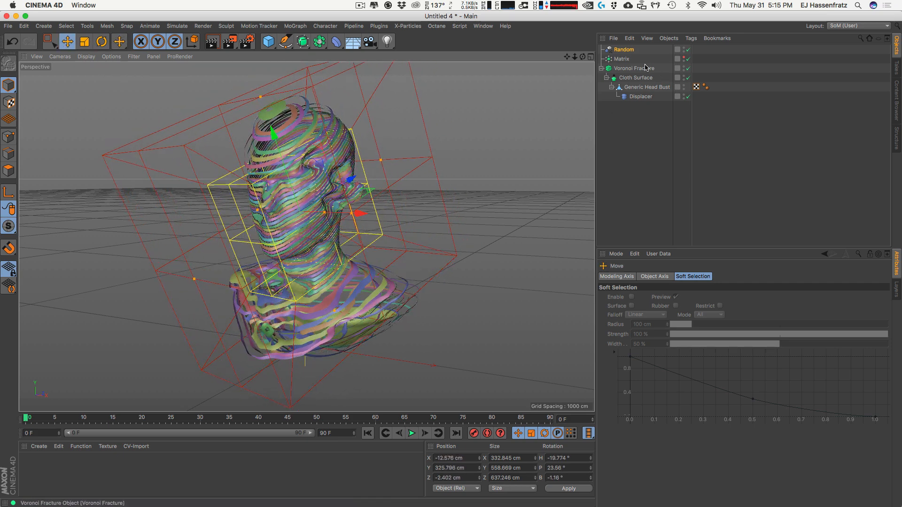
# Set the Random effector's X, Y and Z position offsets to 10 cm and lower its falloff box to about Y 308 cm.
pyautogui.click(624, 50)
pyautogui.click(682, 277)
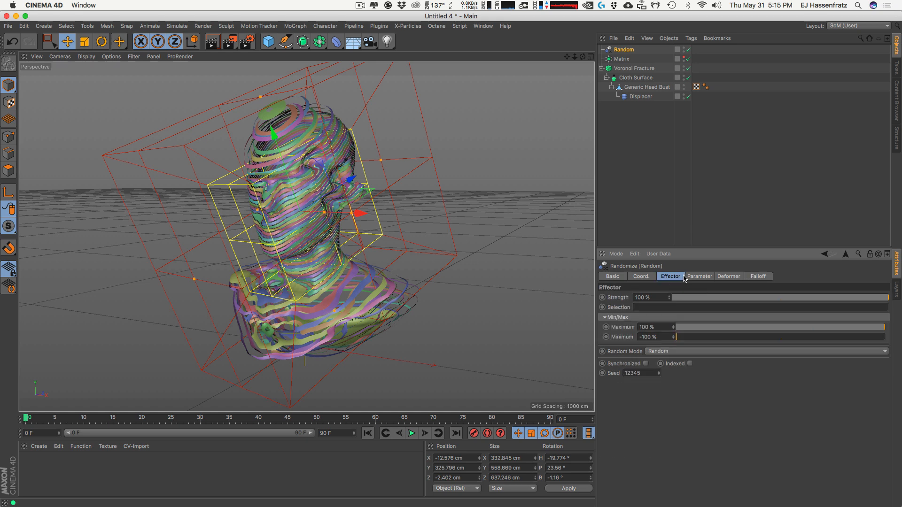
pyautogui.click(699, 276)
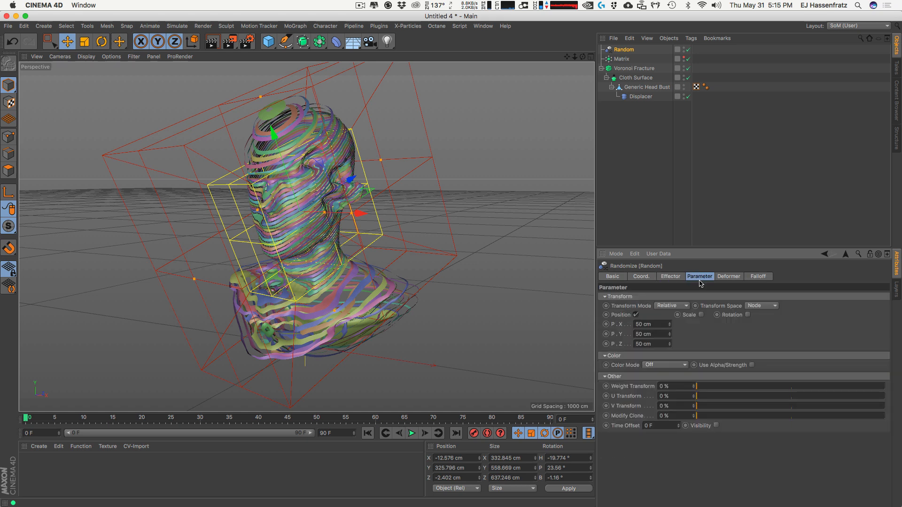
pyautogui.click(662, 325)
pyautogui.write('10')
pyautogui.press('Tab')
pyautogui.write('10')
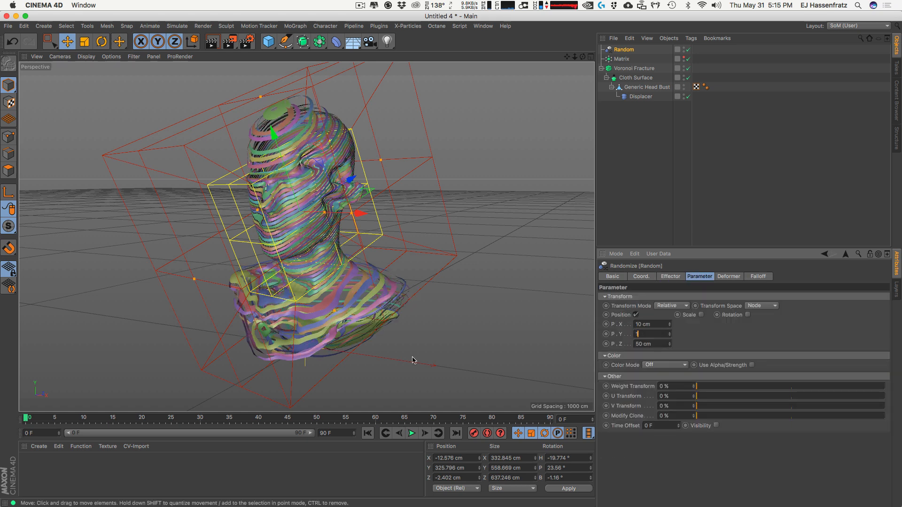
pyautogui.press('Tab')
pyautogui.write('10')
pyautogui.press('Return')
pyautogui.moveTo(348, 260); pyautogui.dragTo(356, 267)
# Enable uniform scale variation on the Random effector with a scale of 0.28.
pyautogui.click(701, 315)
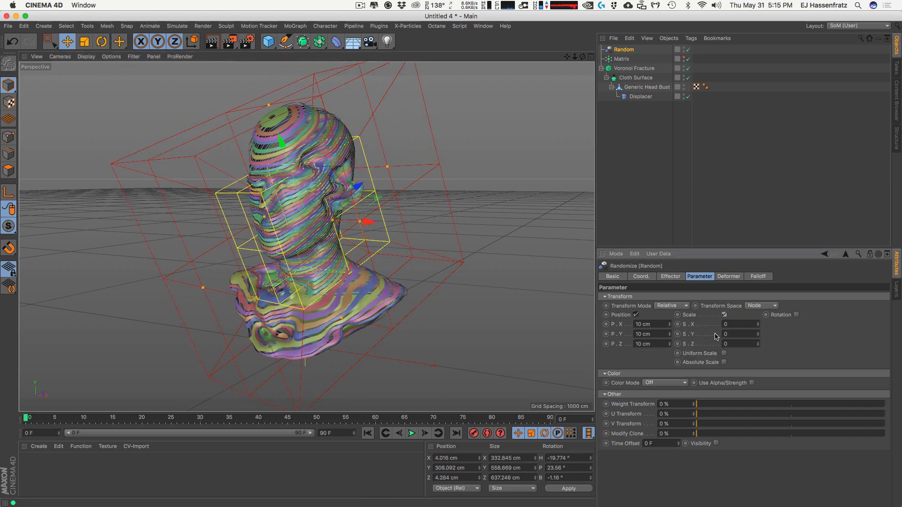
pyautogui.click(724, 353)
pyautogui.moveTo(759, 324); pyautogui.dragTo(764, 316)
# Enable rotation variation on the Random effector with H 13°, P 0° and B -20°.
pyautogui.click(796, 315)
pyautogui.moveTo(832, 319); pyautogui.dragTo(691, 348)
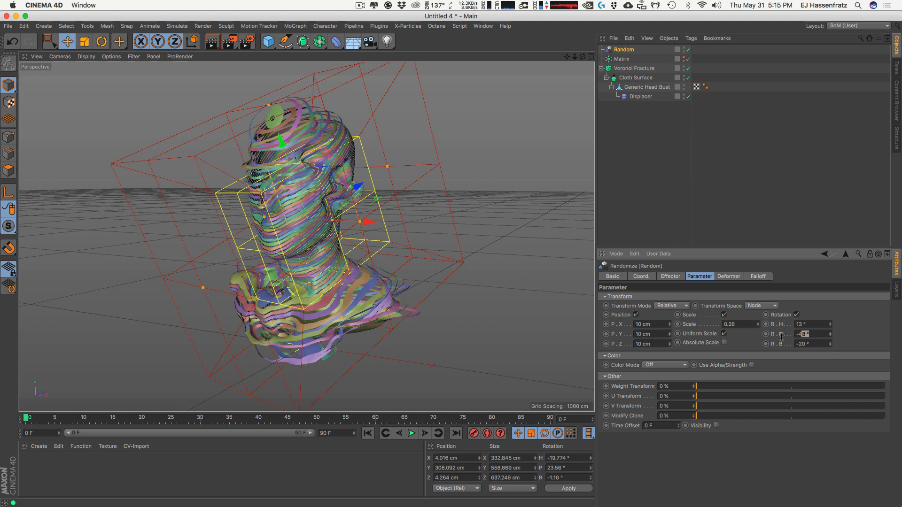
pyautogui.write('0')
pyautogui.press('Return')
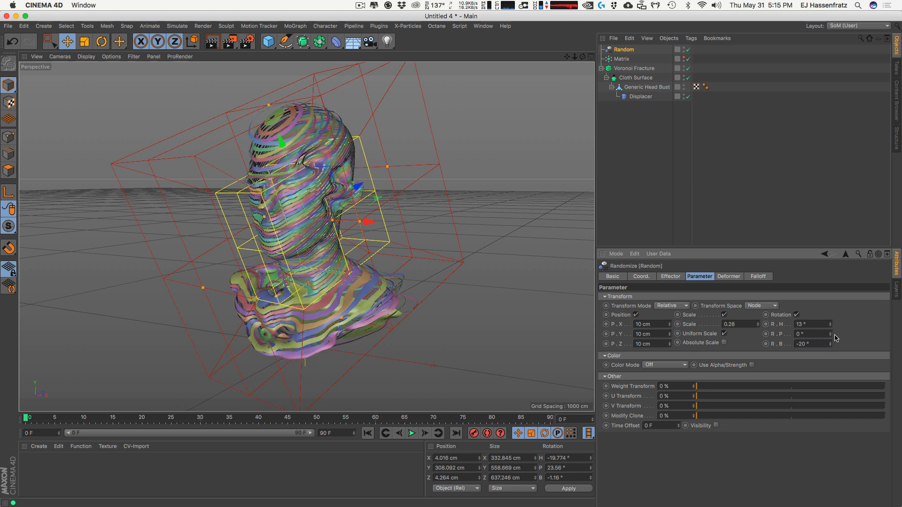
pyautogui.moveTo(830, 335); pyautogui.dragTo(754, 337)
pyautogui.write('0')
pyautogui.press('Return')
# Rotate the Random falloff box to about H -4°, P 20°, B -8°, widen it to about 406 cm and shift it to about X -23 cm, Y 313 cm.
pyautogui.press('r')
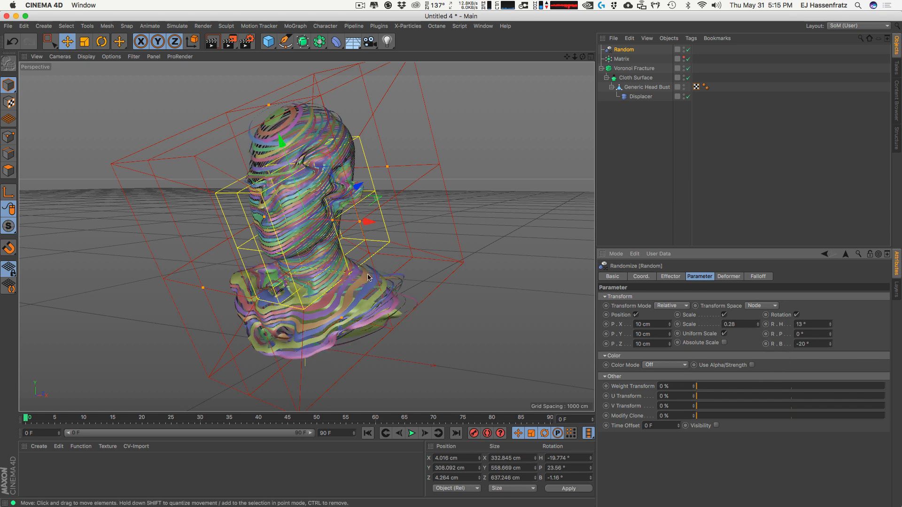
pyautogui.moveTo(329, 217); pyautogui.dragTo(291, 210)
pyautogui.press('e')
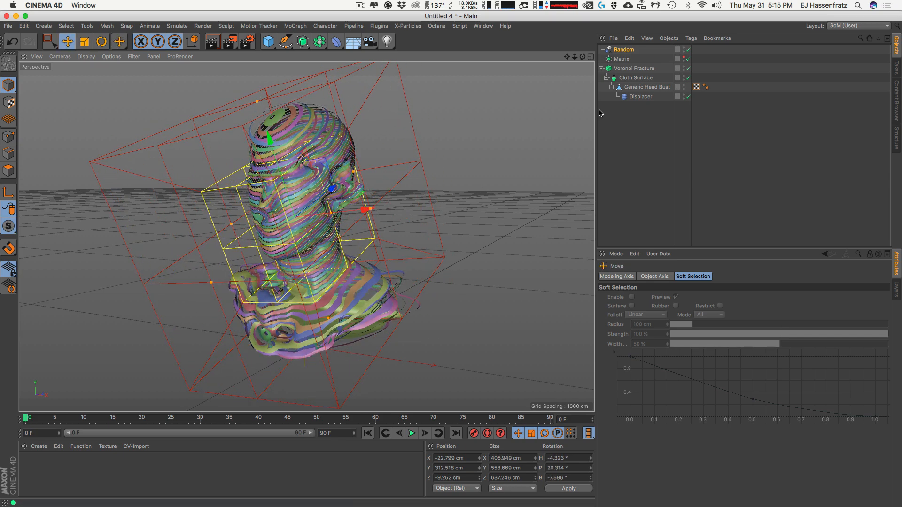
# Add a Push Apart effector to the Voronoi Fracture object.
pyautogui.click(327, 333)
pyautogui.click(296, 26)
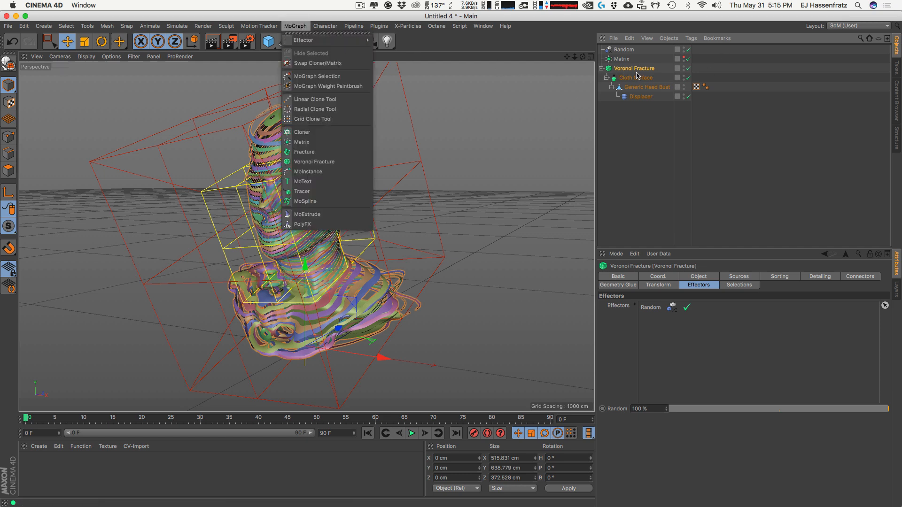
pyautogui.moveTo(328, 41)
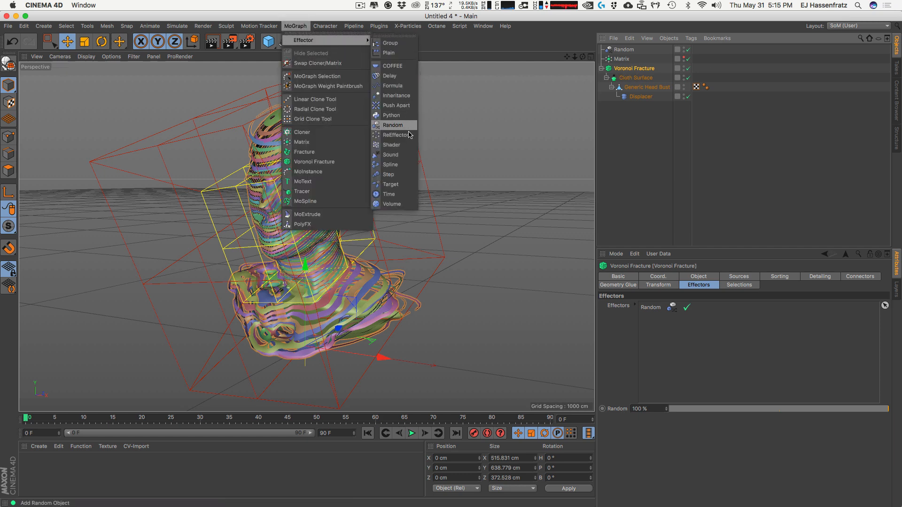
pyautogui.click(395, 105)
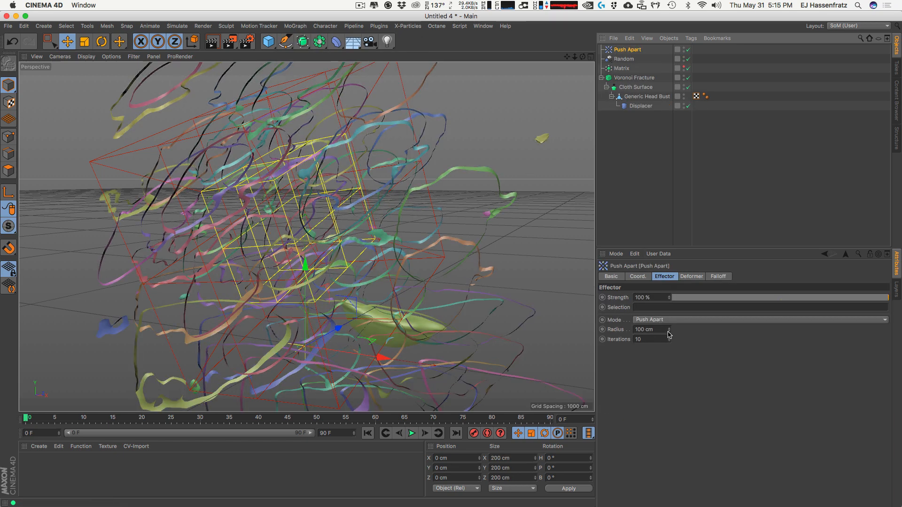
# Set the Push Apart effector's radius to 15 cm.
pyautogui.moveTo(669, 334); pyautogui.dragTo(661, 377)
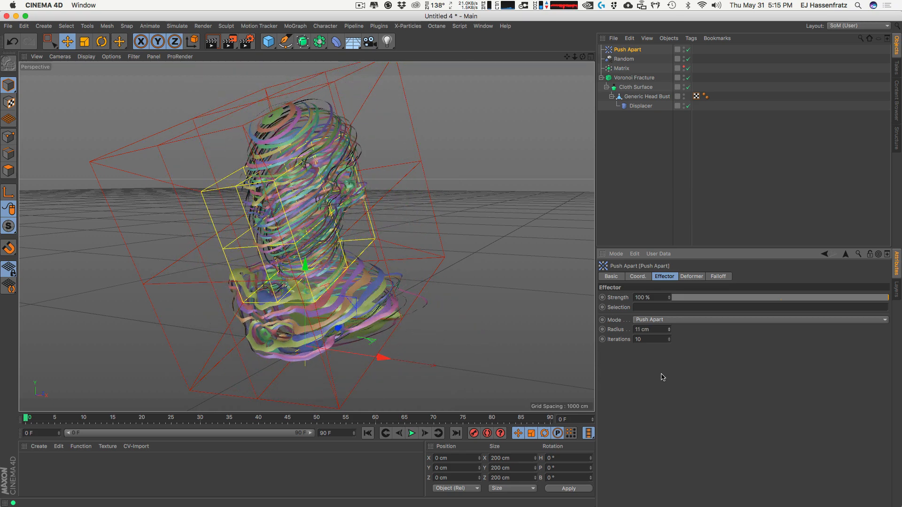
pyautogui.doubleClick(655, 329)
pyautogui.write('15')
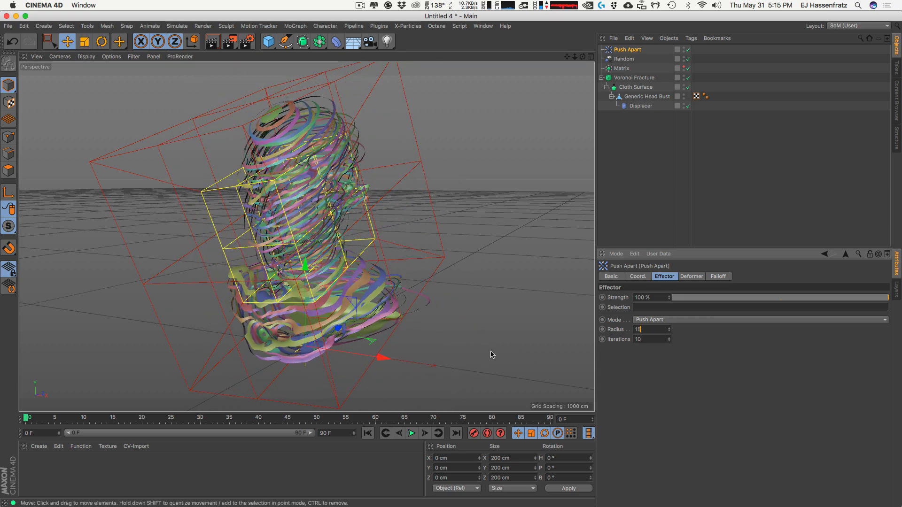
pyautogui.press('Return')
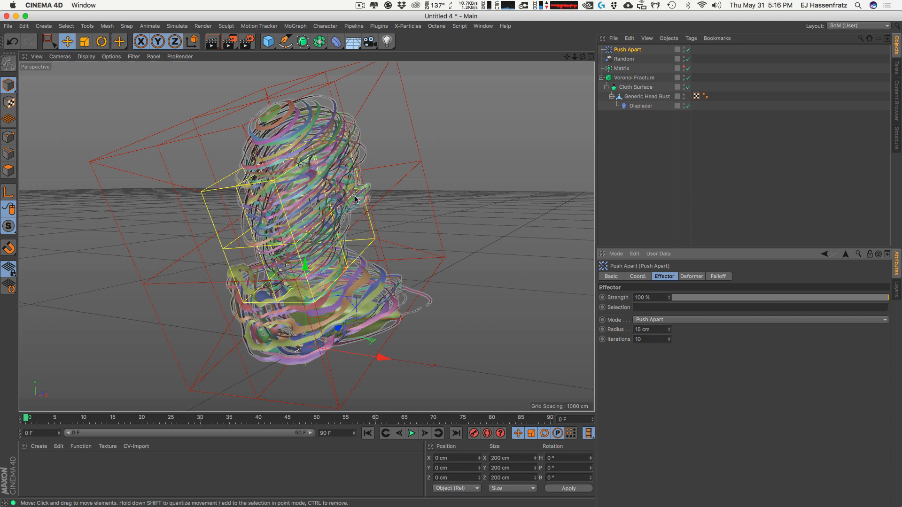
# Try a Box falloff shape on the Push Apart effector.
pyautogui.click(718, 278)
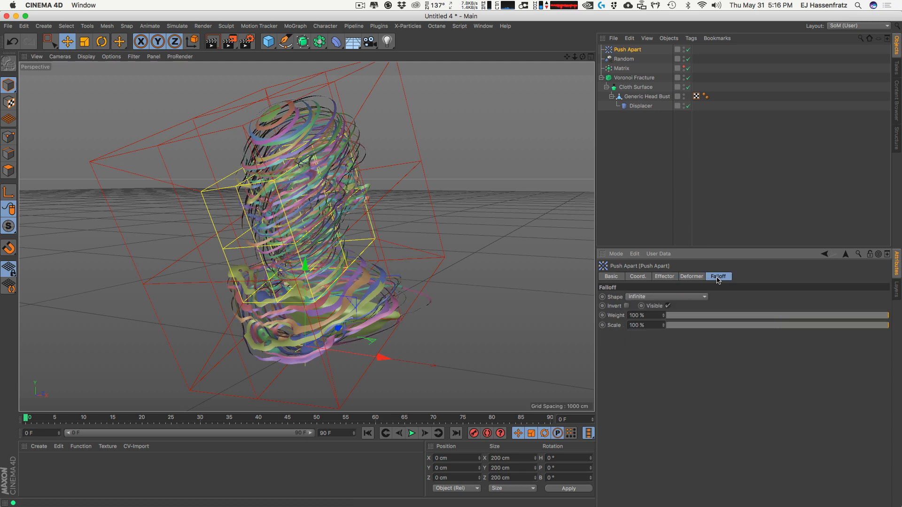
pyautogui.click(663, 299)
pyautogui.click(666, 323)
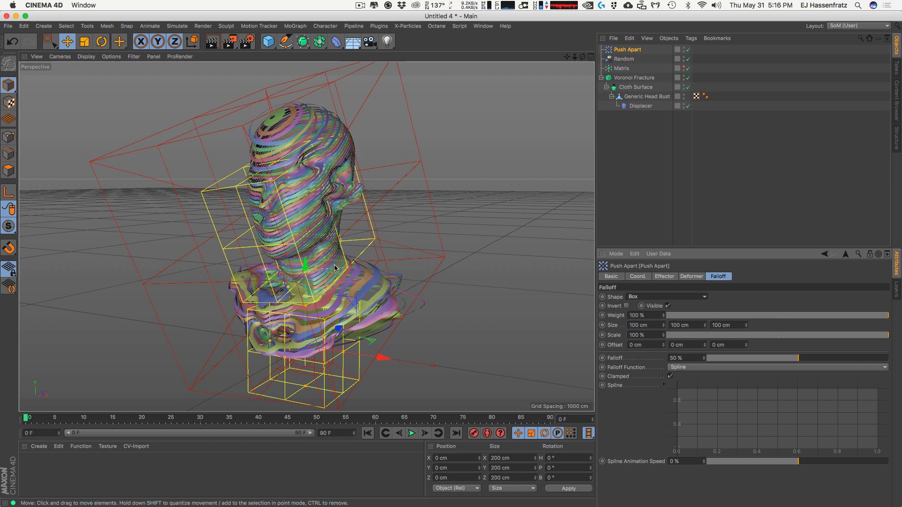
# Fit the Push Apart falloff box around the head, about 350 × 497 × 348 cm at Y 280 cm, rotated to about H -11°, P 22°, B 5°.
pyautogui.moveTo(335, 268); pyautogui.dragTo(302, 119)
pyautogui.press('r')
pyautogui.moveTo(286, 218); pyautogui.dragTo(274, 249)
pyautogui.press('e')
pyautogui.moveTo(323, 215); pyautogui.dragTo(341, 201)
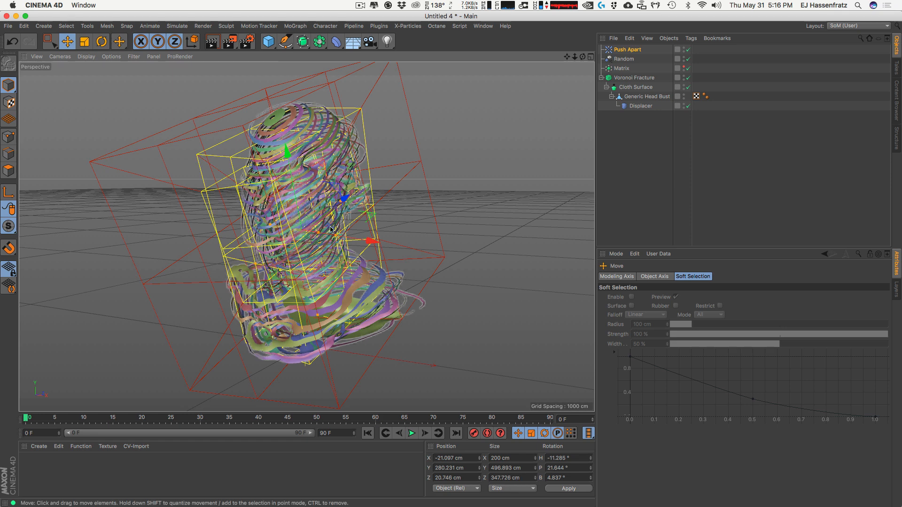
pyautogui.moveTo(337, 236); pyautogui.dragTo(362, 242)
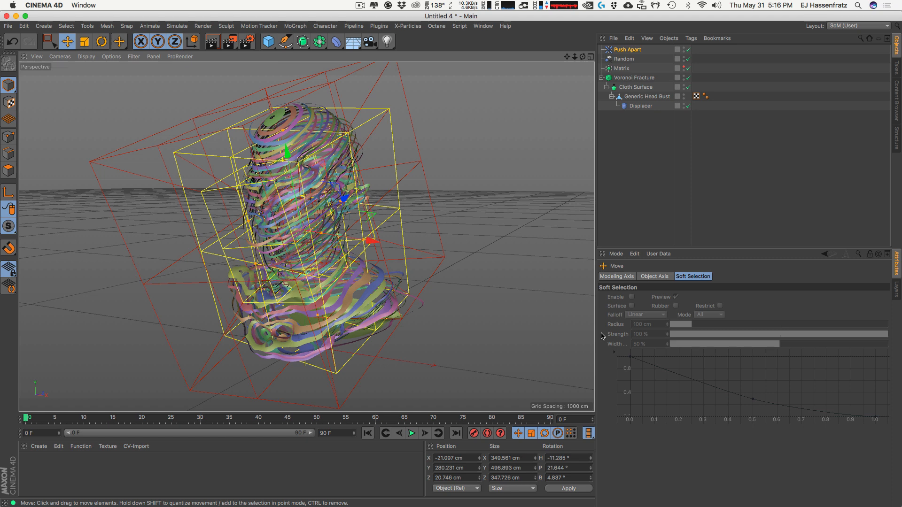
# Check the Voronoi Fracture's effector list and set the Push Apart effector's falloff shape to None.
pyautogui.click(633, 77)
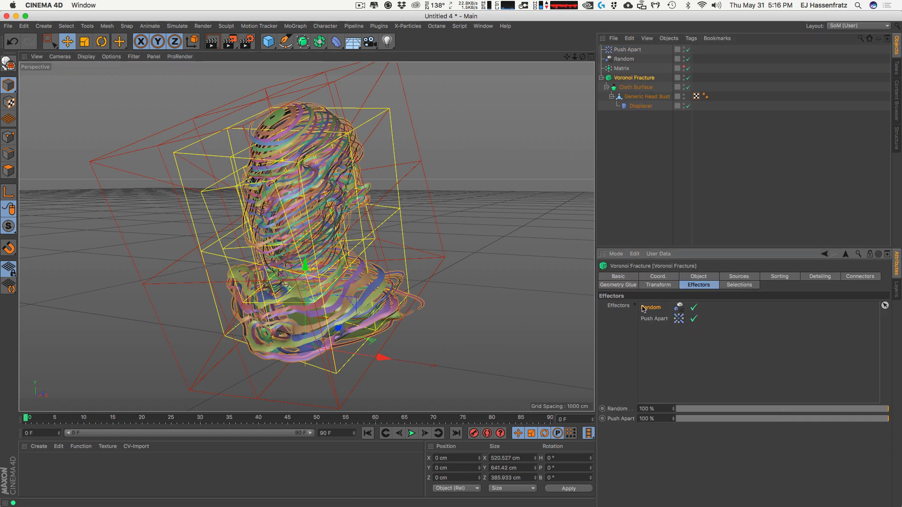
pyautogui.click(667, 319)
pyautogui.click(633, 50)
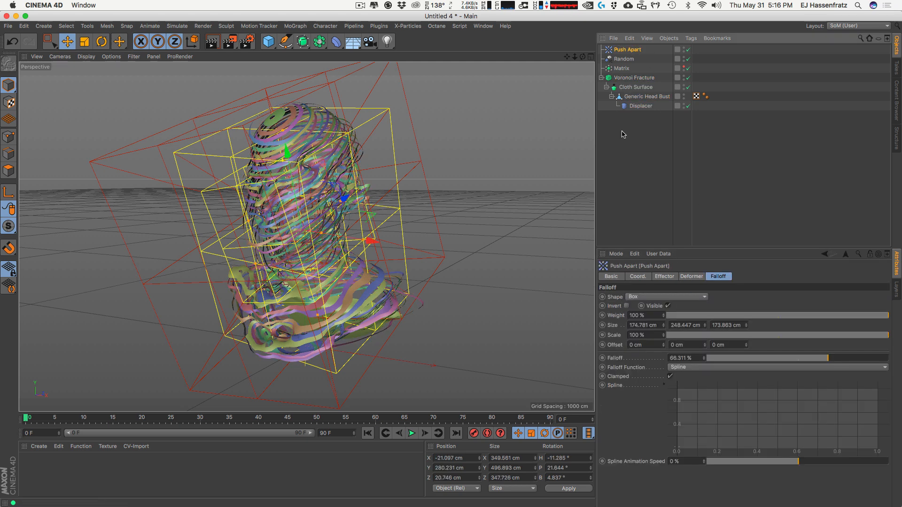
pyautogui.click(654, 297)
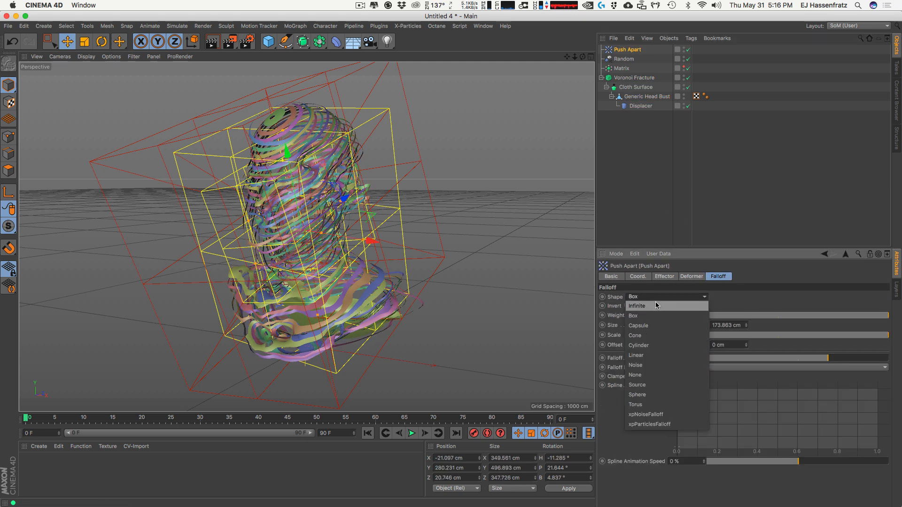
pyautogui.click(656, 375)
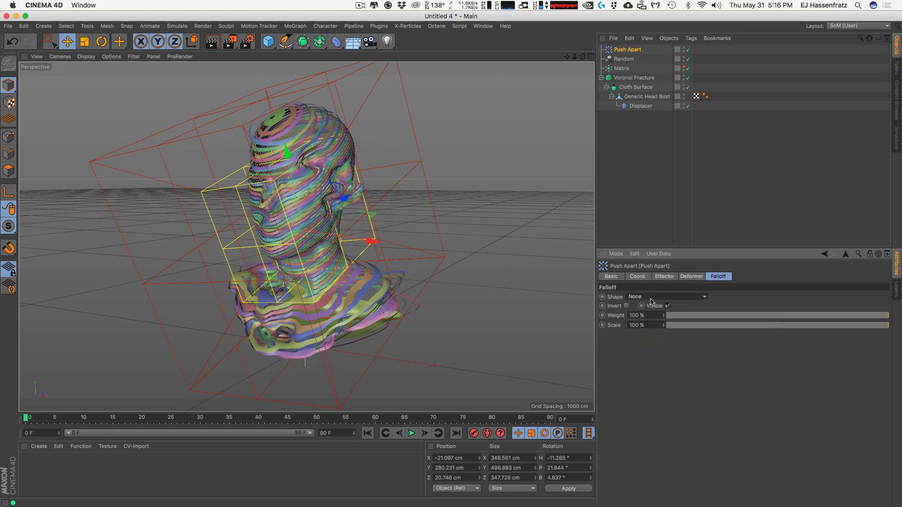
# Set the Random effector's Weight Transform to 100 % and shorten its falloff box to about 475 cm high.
pyautogui.click(623, 59)
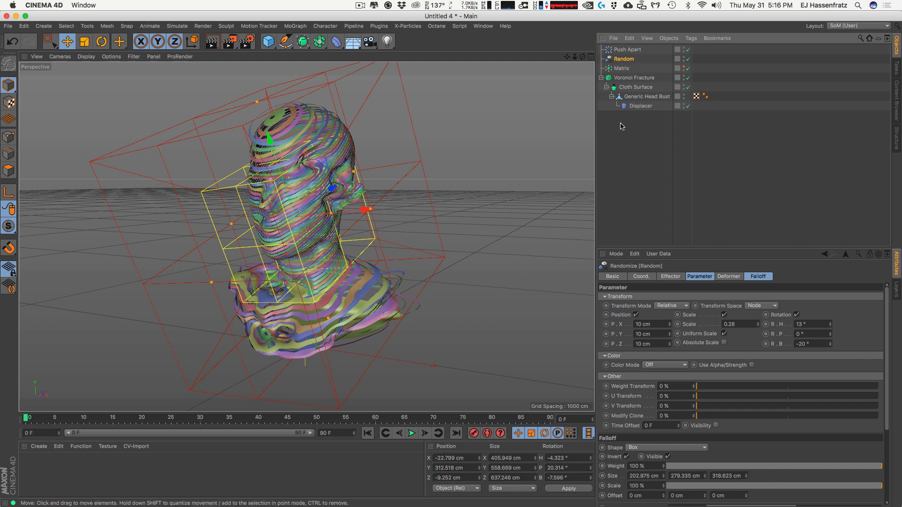
pyautogui.click(638, 386)
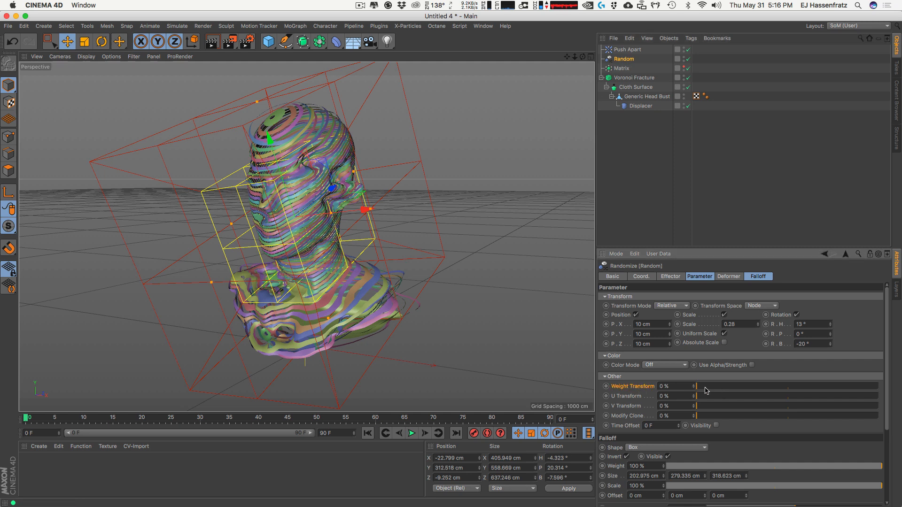
pyautogui.moveTo(705, 391); pyautogui.dragTo(900, 382)
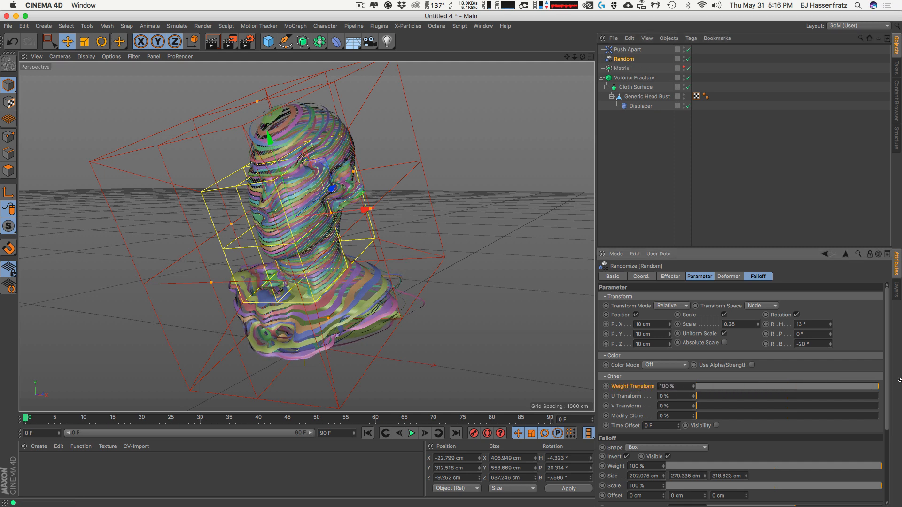
pyautogui.moveTo(810, 389); pyautogui.dragTo(901, 371)
pyautogui.click(626, 49)
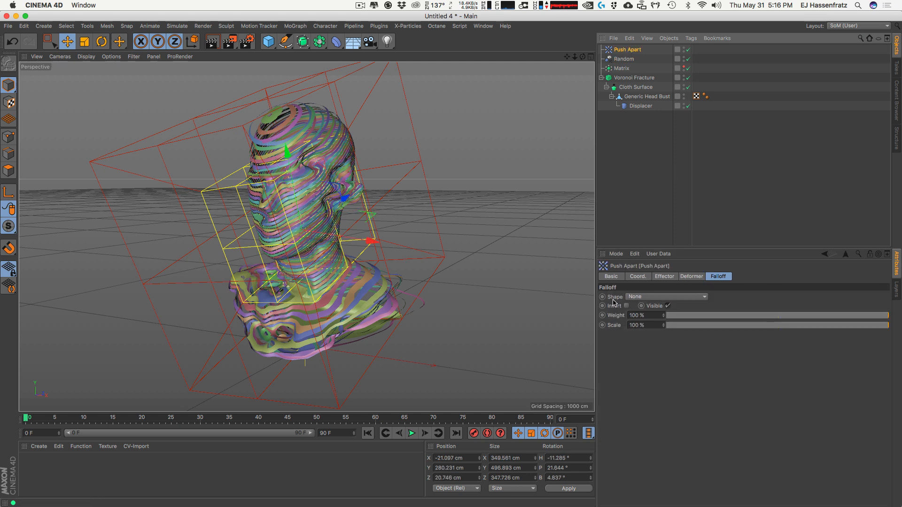
pyautogui.click(624, 59)
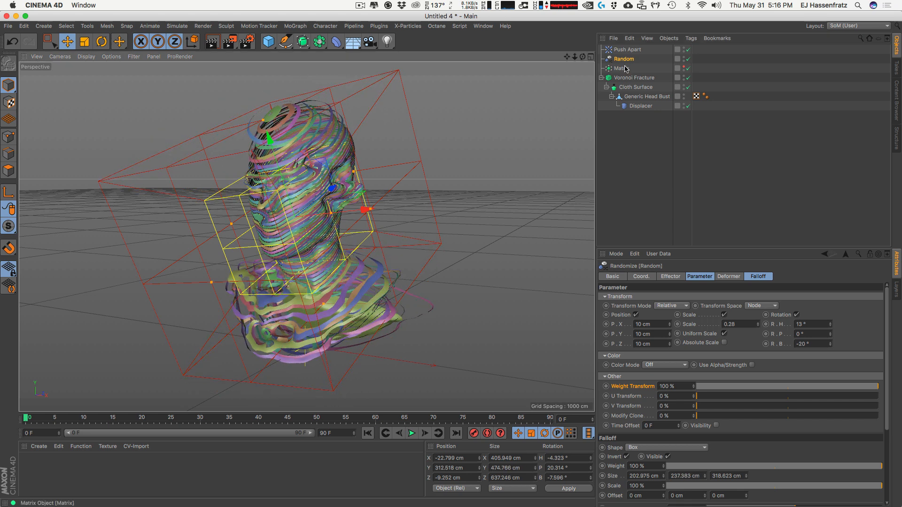
# Increase the Push Apart effector's radius to 36 cm.
pyautogui.click(627, 49)
pyautogui.click(663, 277)
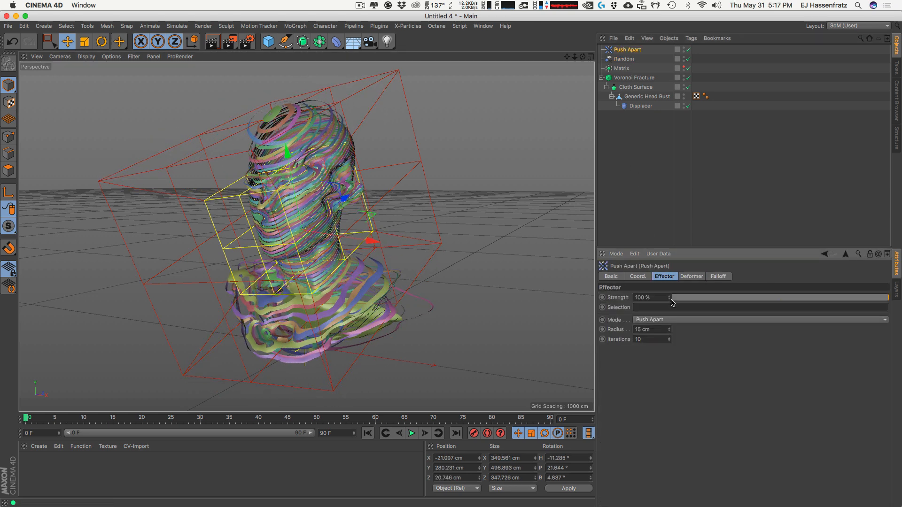
pyautogui.moveTo(672, 328); pyautogui.dragTo(672, 321)
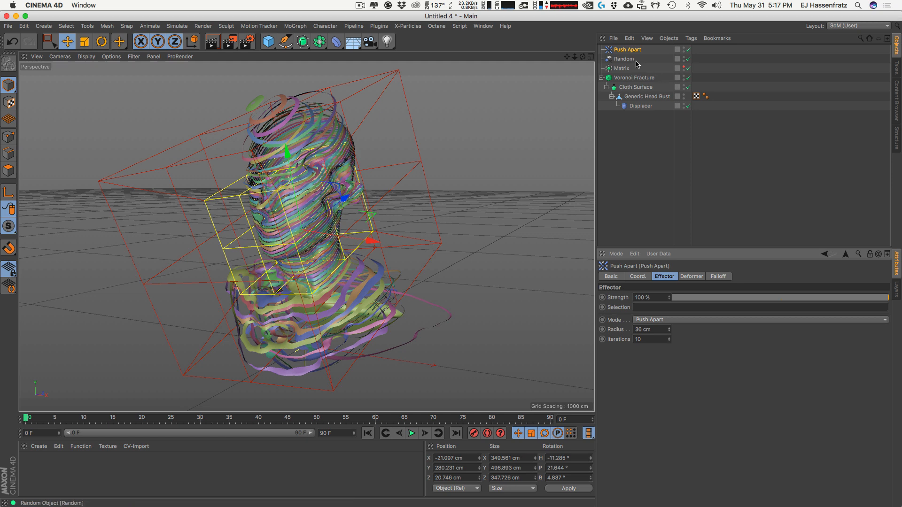
# Move and rotate the Random effector's falloff box to about X 2, Y 315, Z 4 cm and H -14°, P 18°, B -2°.
pyautogui.click(651, 59)
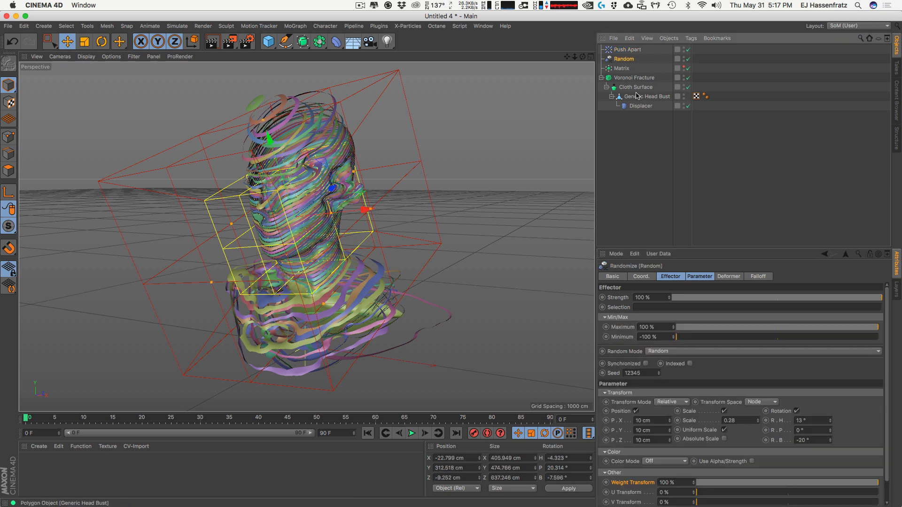
pyautogui.click(633, 77)
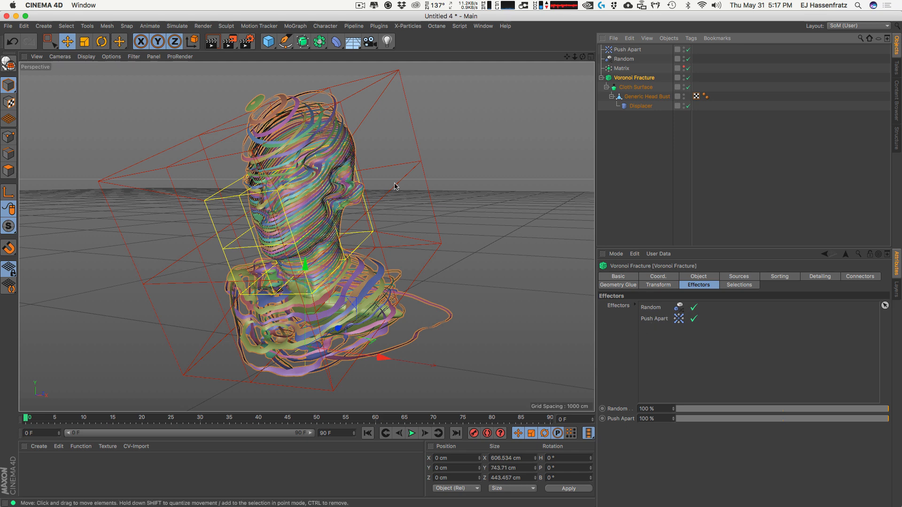
pyautogui.click(624, 59)
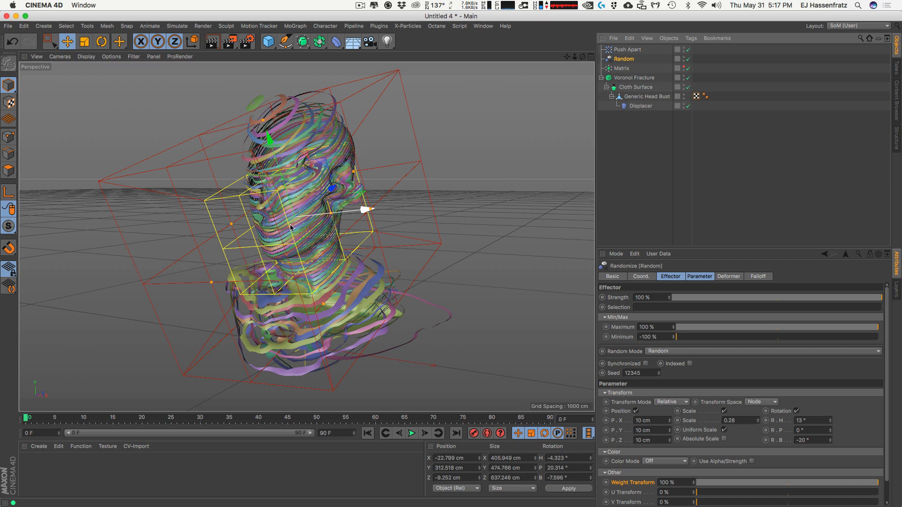
pyautogui.moveTo(279, 231); pyautogui.dragTo(288, 229)
pyautogui.press('r')
pyautogui.moveTo(274, 269); pyautogui.dragTo(245, 264)
pyautogui.press('e')
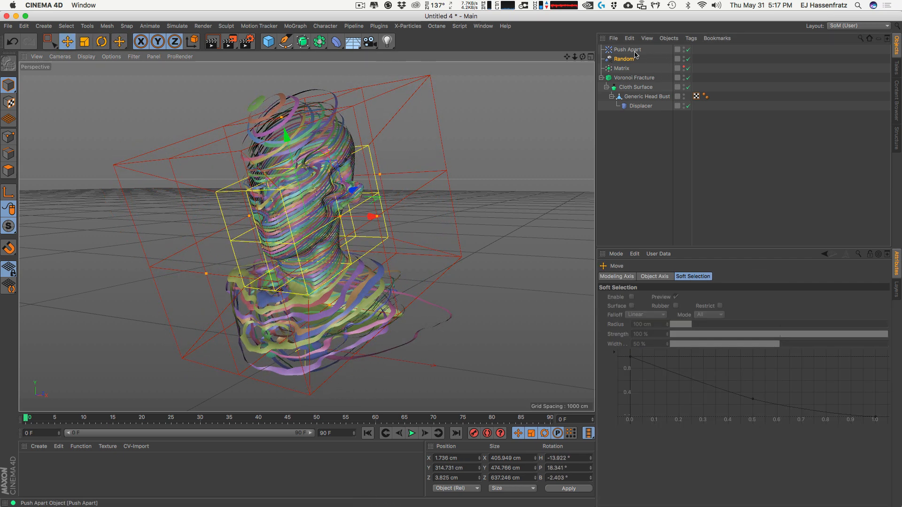
# Examine the Voronoi Fracture's effector order, the Random effector's transform parameters and the Push Apart effector's falloff shape options.
pyautogui.click(634, 53)
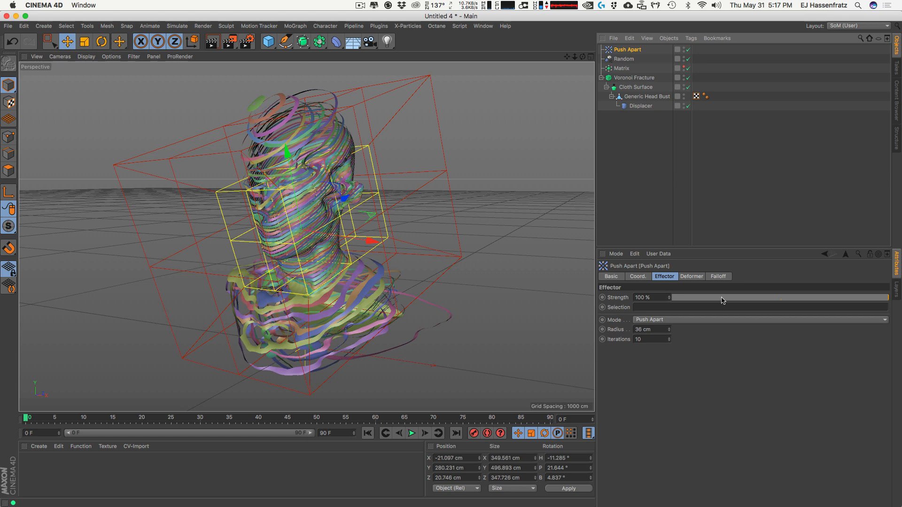
pyautogui.click(718, 276)
pyautogui.click(690, 276)
pyautogui.click(669, 277)
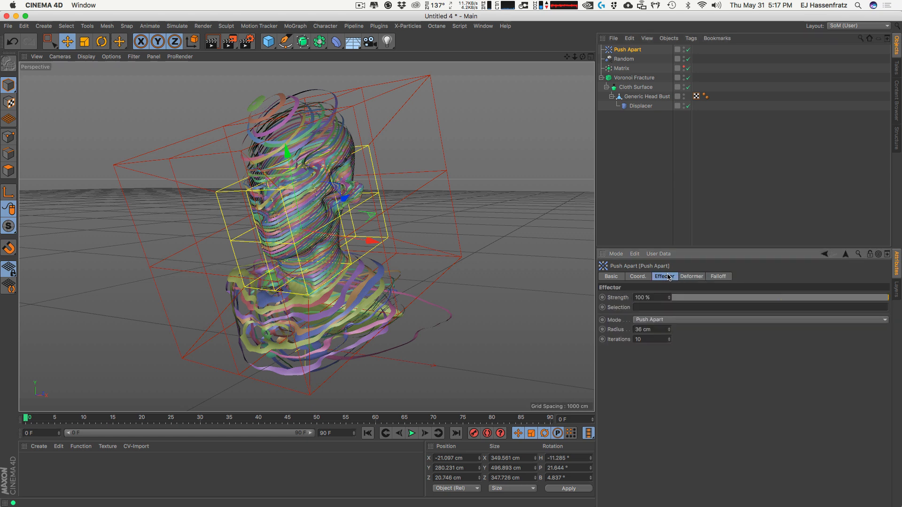
pyautogui.click(648, 78)
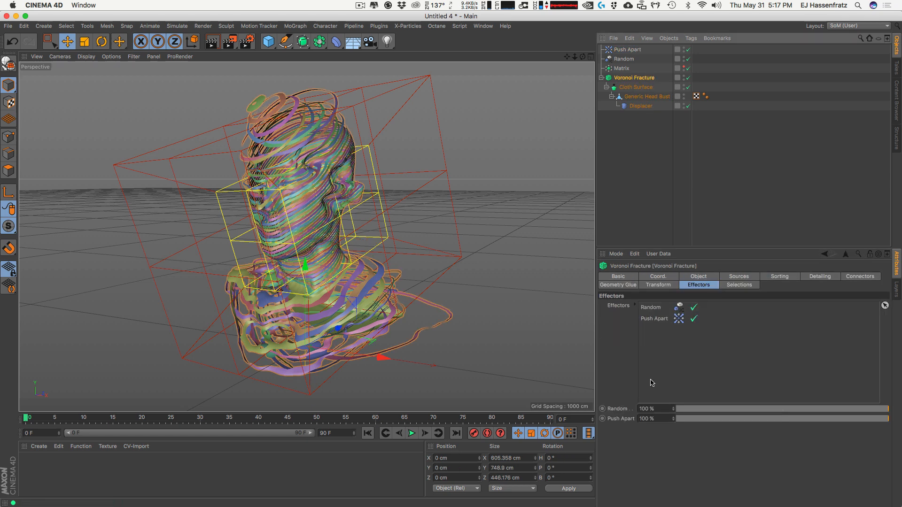
pyautogui.doubleClick(650, 307)
pyautogui.click(699, 276)
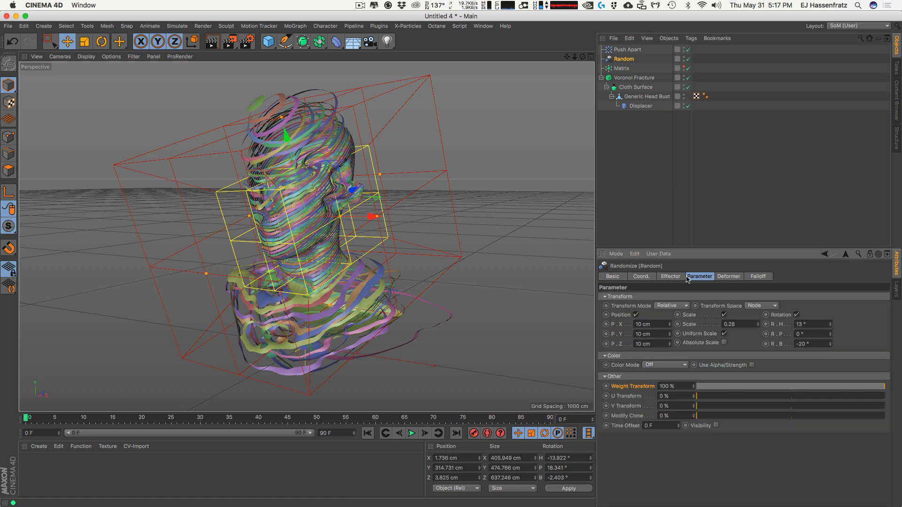
pyautogui.click(639, 78)
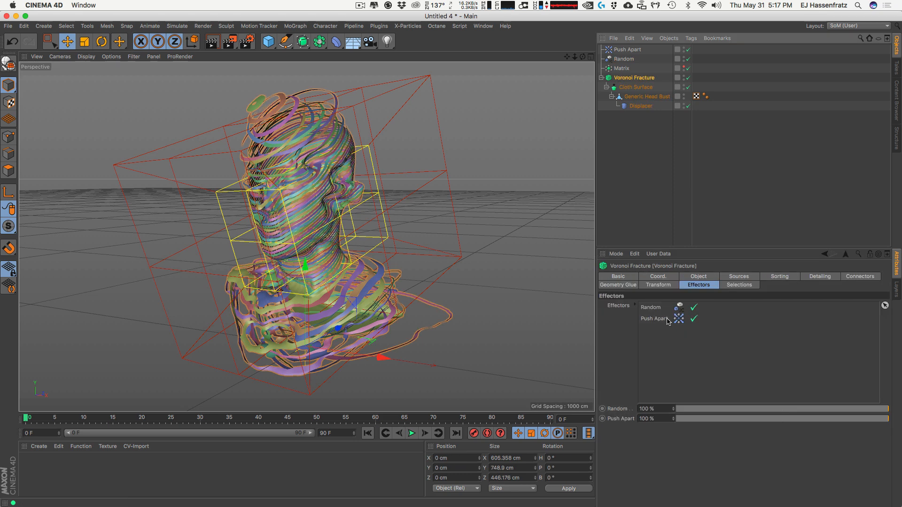
pyautogui.click(623, 59)
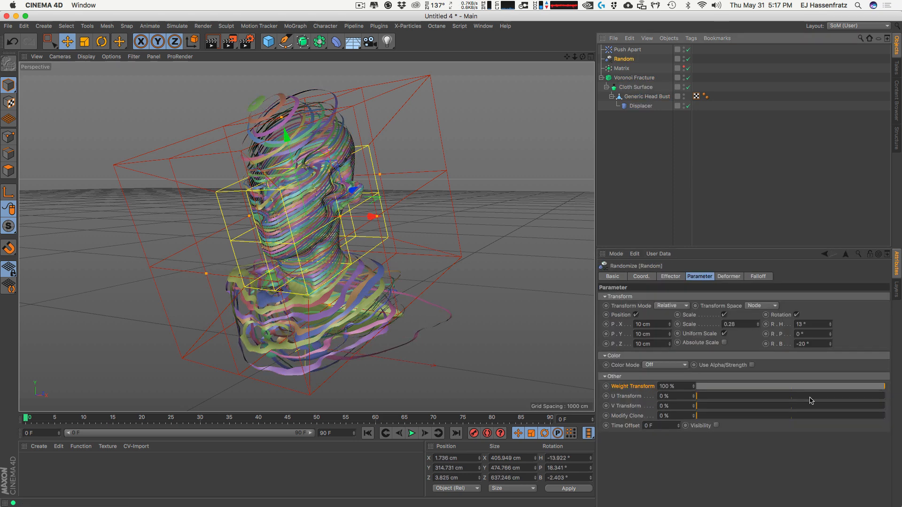
pyautogui.click(626, 50)
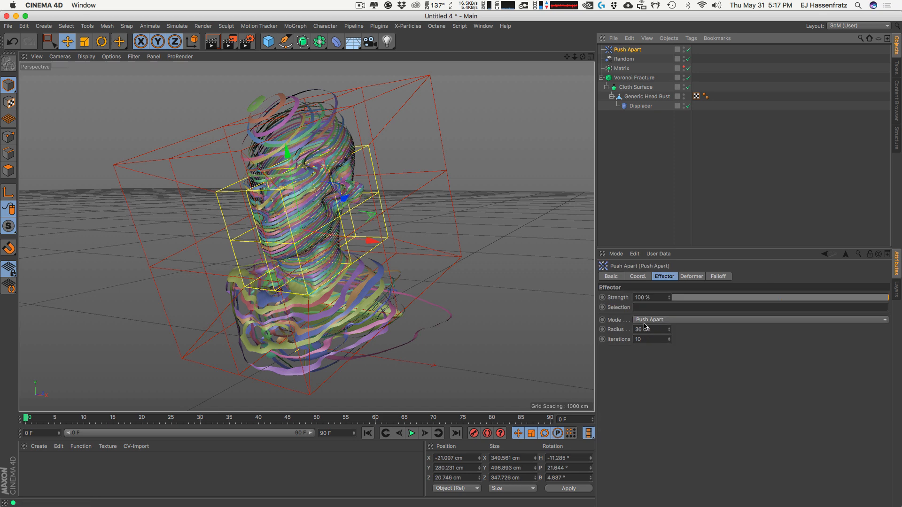
pyautogui.click(710, 277)
pyautogui.click(629, 297)
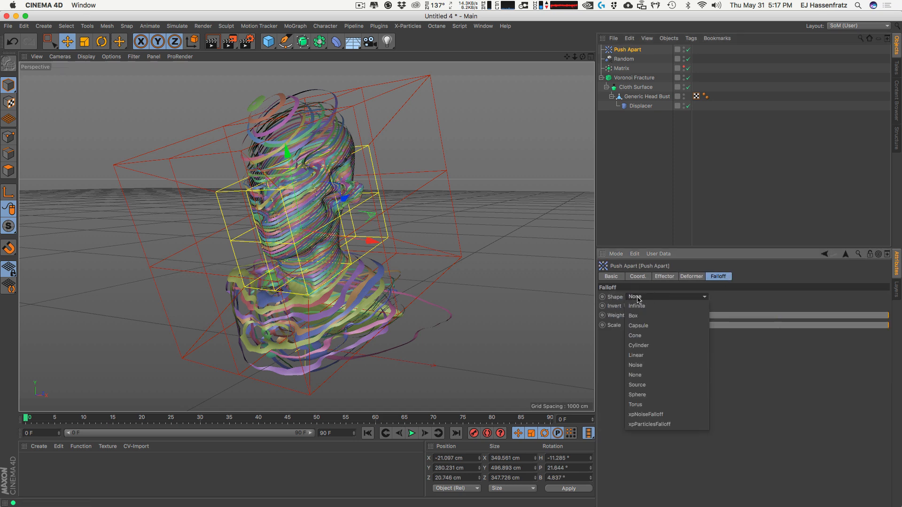
pyautogui.click(765, 302)
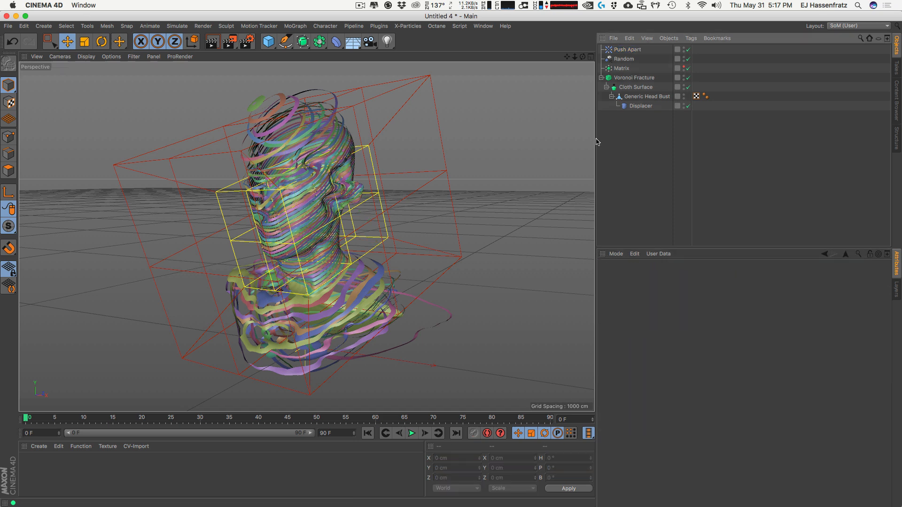
# Hide the Random effector's falloff box in the viewport and clear the object selection.
pyautogui.click(632, 60)
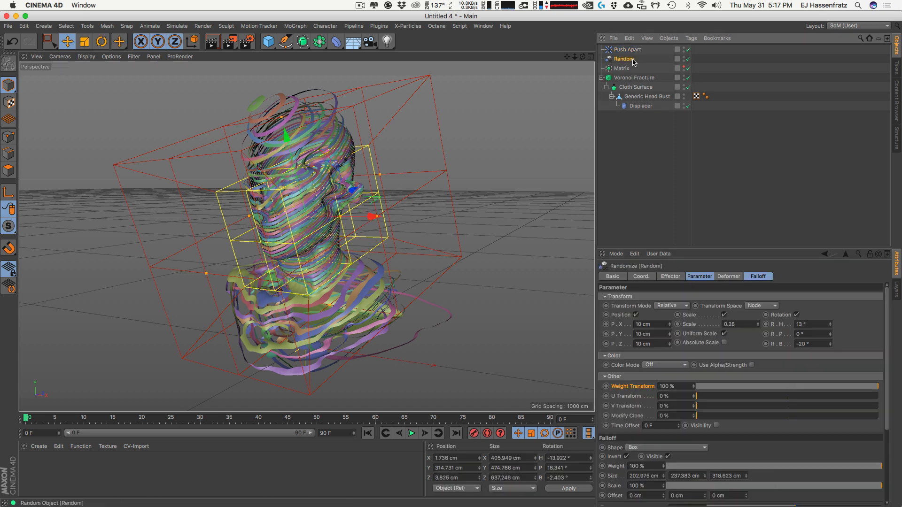
pyautogui.click(683, 56)
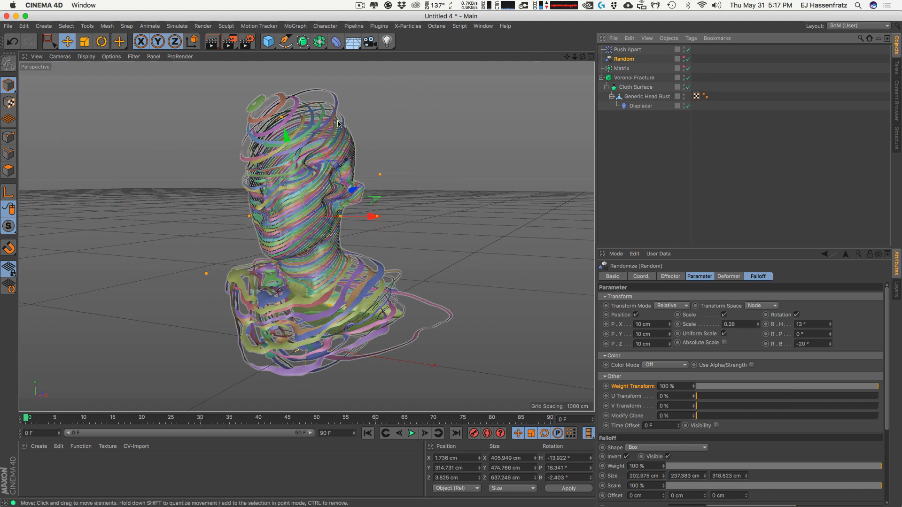
pyautogui.click(647, 168)
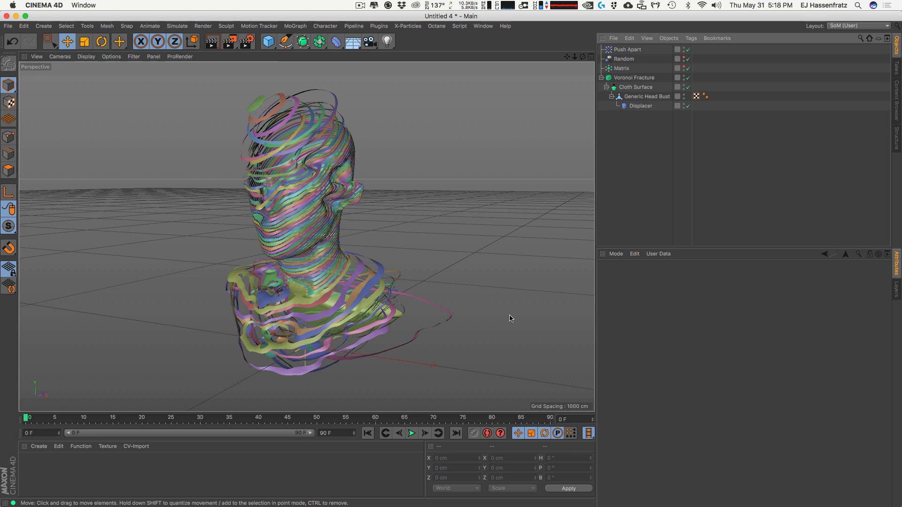
# Try the Gaussian mode on the Random effector and set its Random Mode to Turbulence.
pyautogui.click(623, 59)
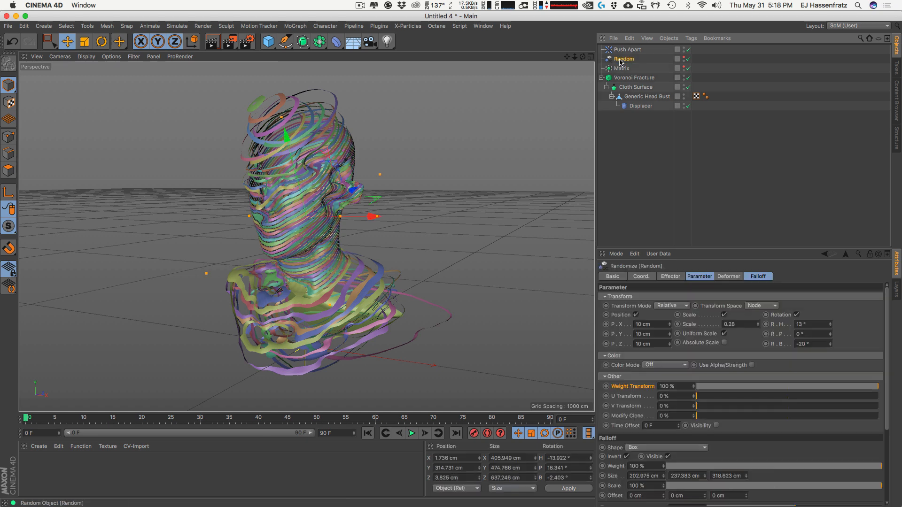
pyautogui.click(670, 277)
pyautogui.click(661, 352)
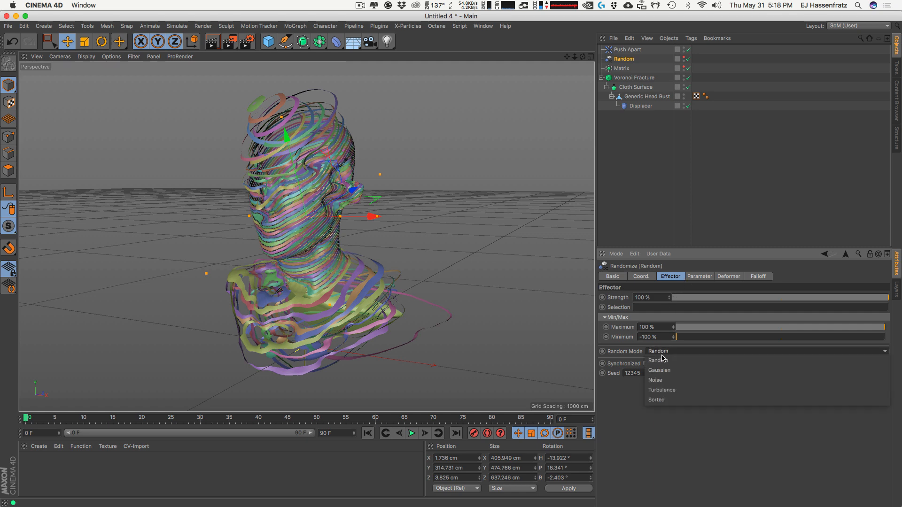
pyautogui.click(671, 374)
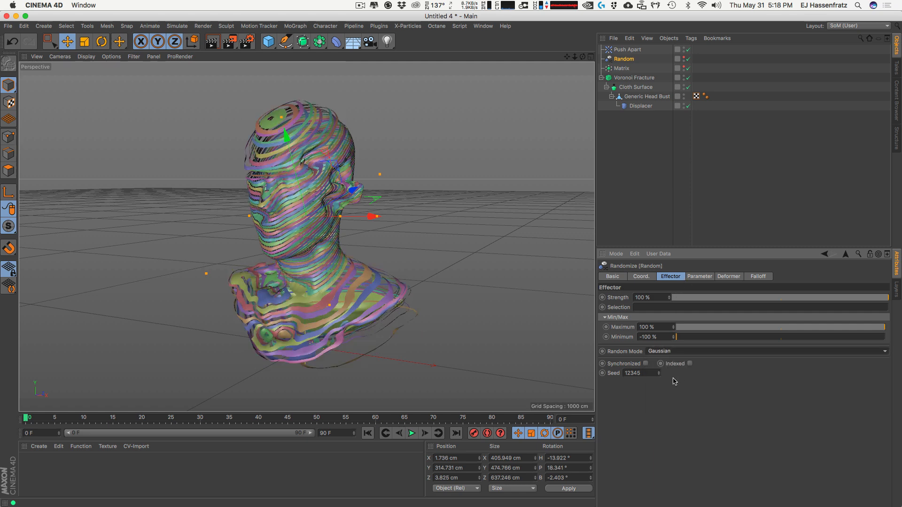
pyautogui.click(667, 353)
pyautogui.click(671, 395)
# Play the animation with the Random effector's Animation Speed at 5 %, and reduce the speed to 0.1 %.
pyautogui.doubleClick(678, 388)
pyautogui.write('5')
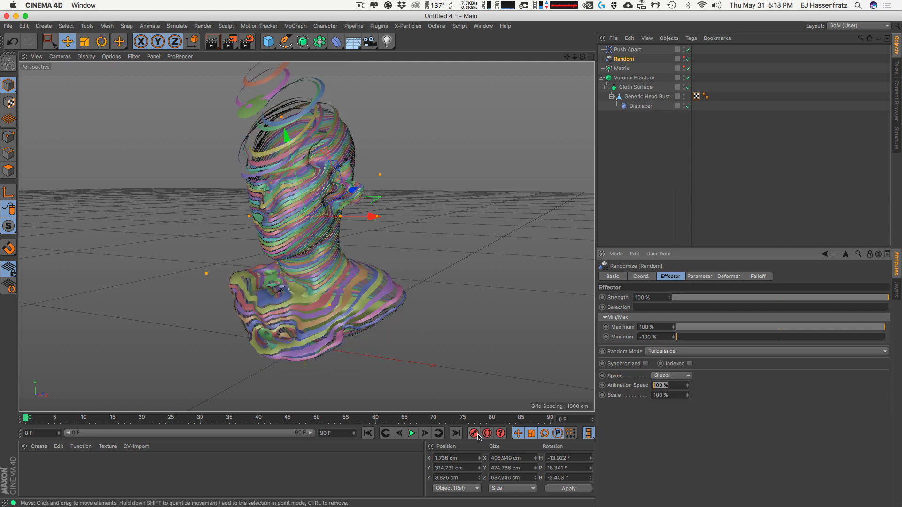
pyautogui.click(411, 432)
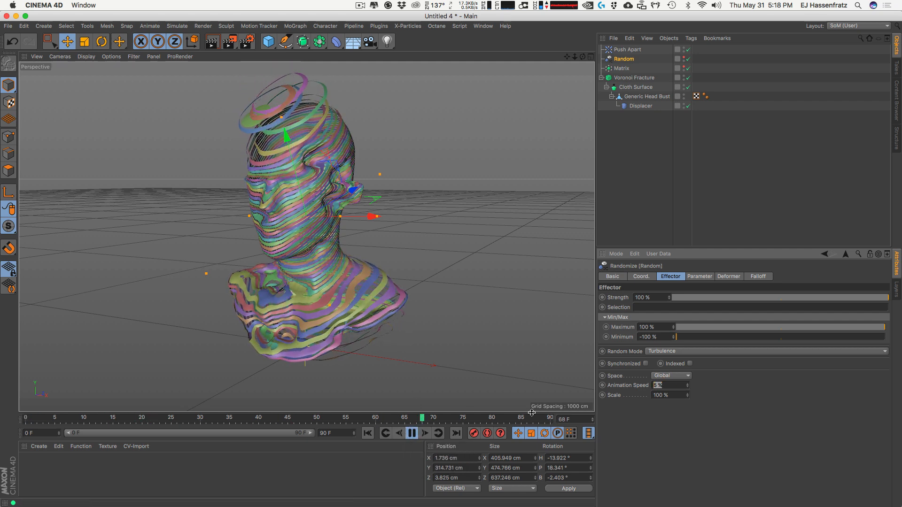
pyautogui.write('0.1')
pyautogui.press('Return')
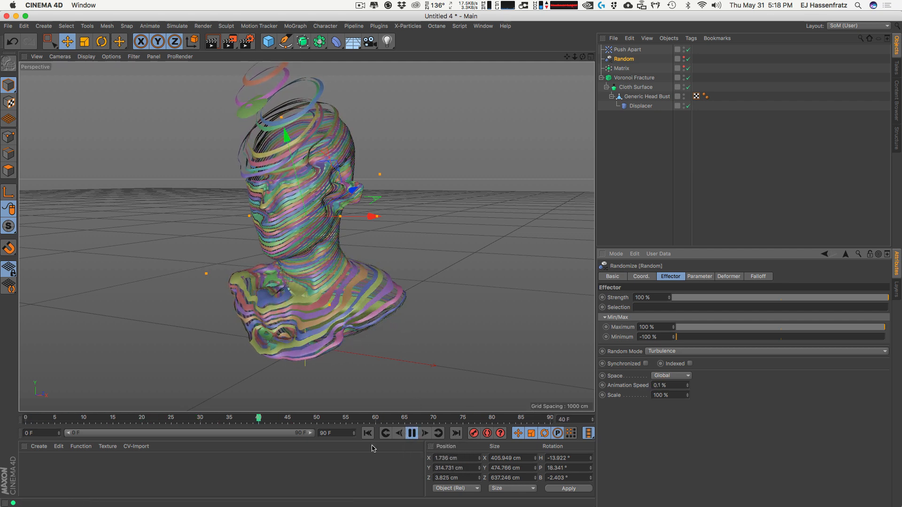
pyautogui.click(411, 433)
# Set the Animation Speed of the Displacer's Noise shader to 0.02 and preview the playback.
pyautogui.click(641, 107)
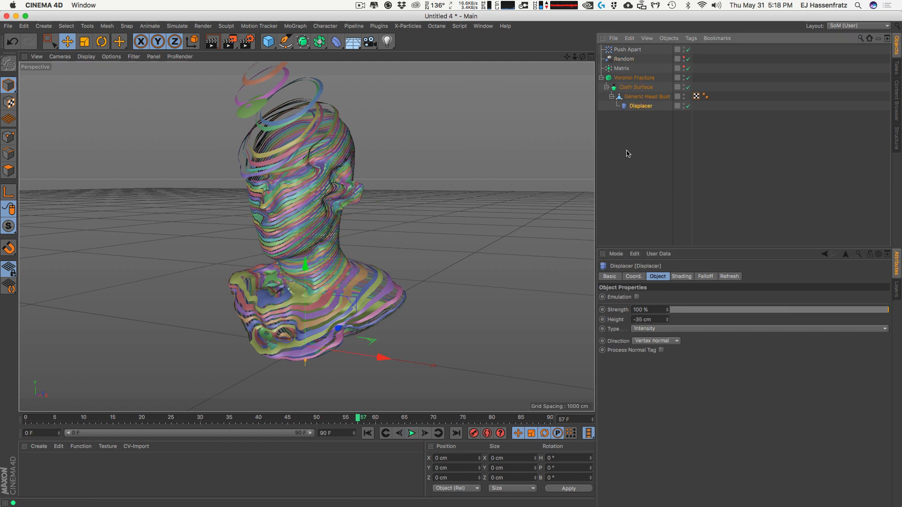
pyautogui.click(683, 277)
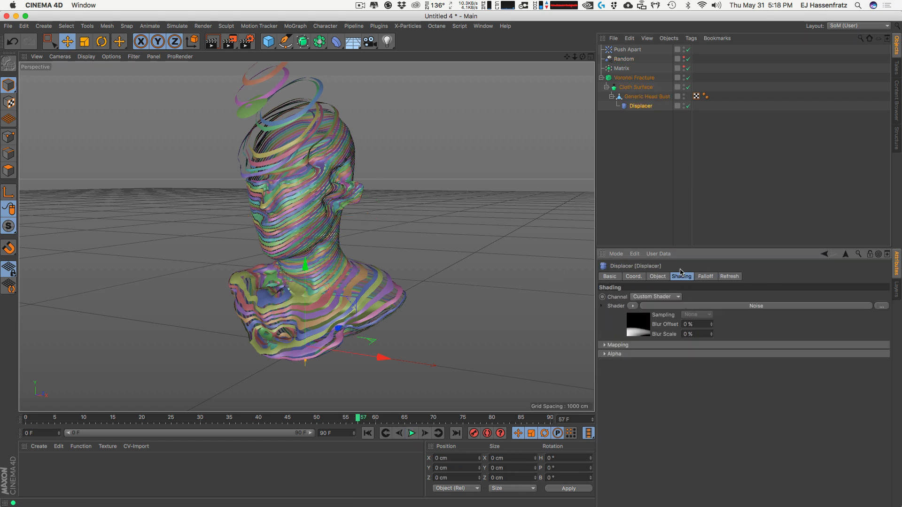
pyautogui.click(675, 306)
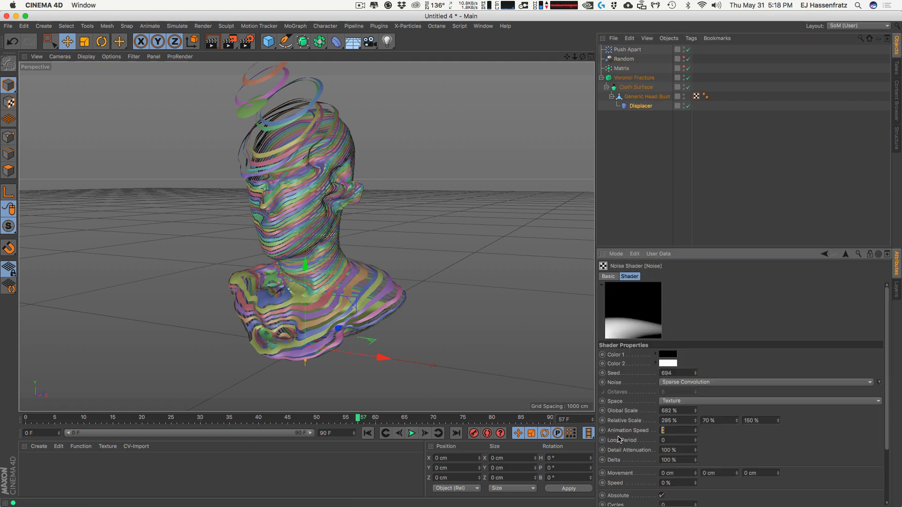
pyautogui.write('.02')
pyautogui.press('Return')
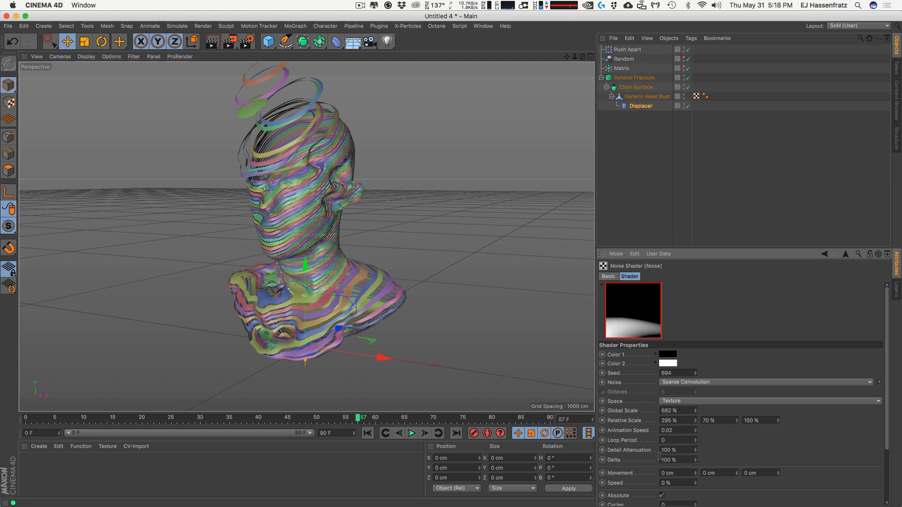
pyautogui.click(412, 433)
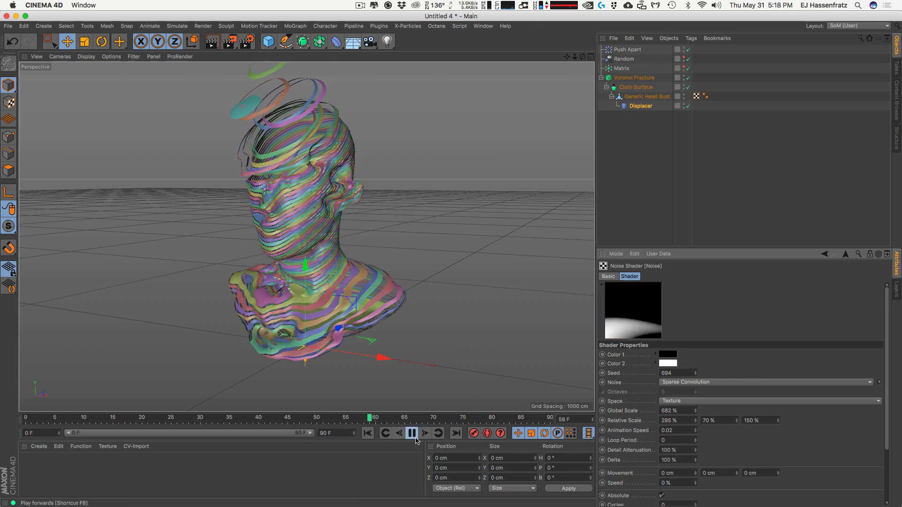
pyautogui.click(639, 108)
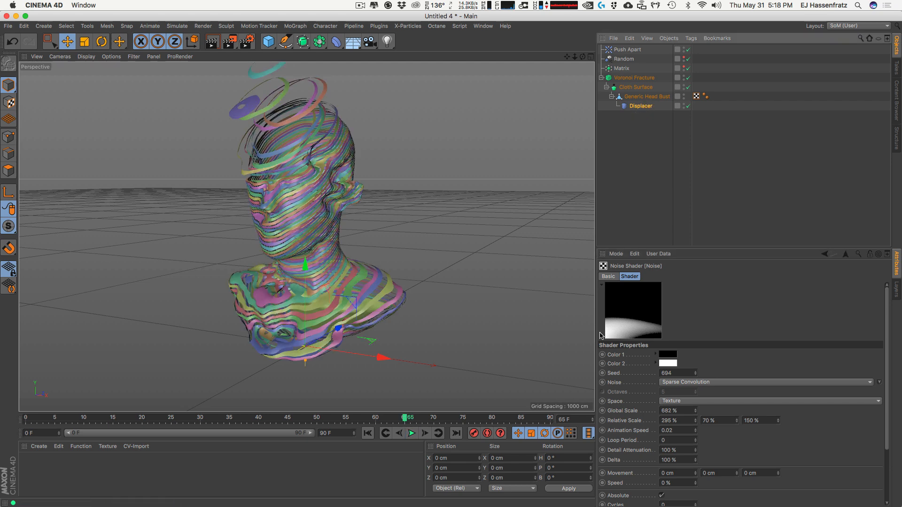
# Scrub the timeline to frame 30 and set the Push Apart effector's radius to 31 cm.
pyautogui.click(626, 50)
pyautogui.click(623, 59)
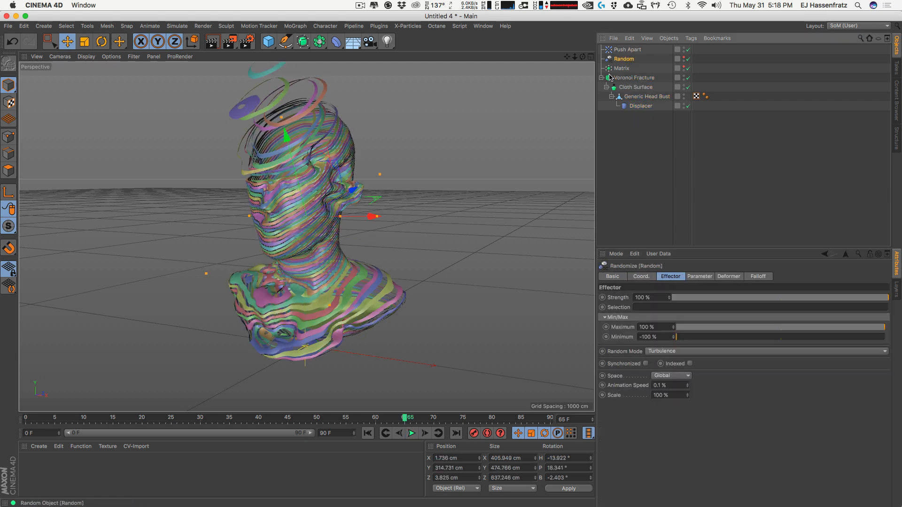
pyautogui.click(214, 421)
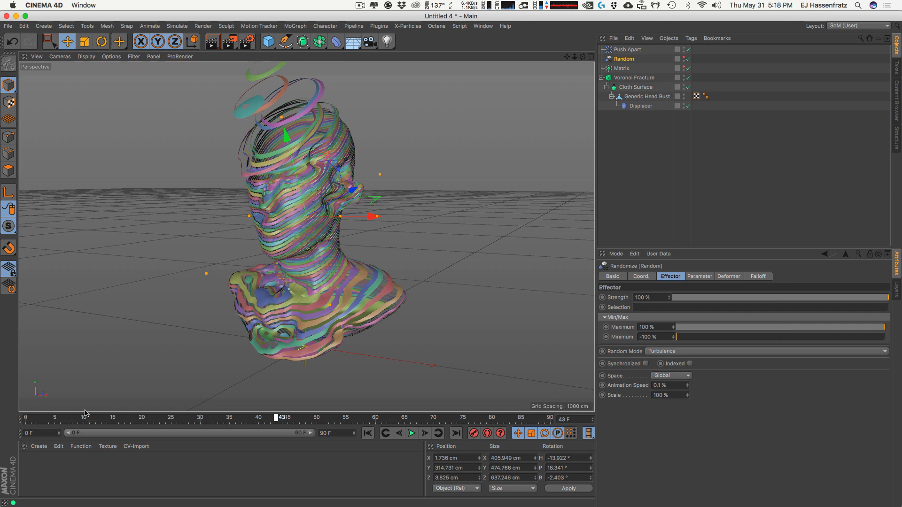
pyautogui.click(624, 49)
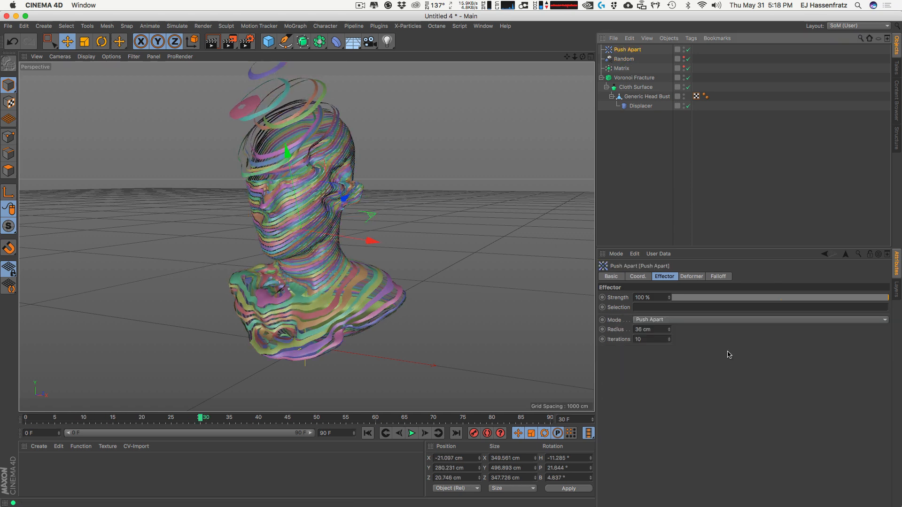
pyautogui.moveTo(667, 332); pyautogui.dragTo(668, 333)
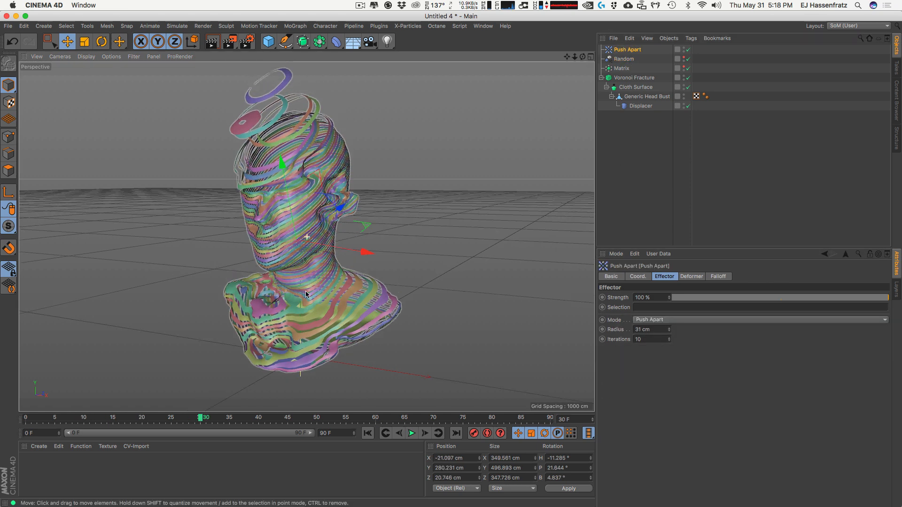
# Move and rotate the Random effector's falloff box so it encloses the face and leaves the crown and shoulders outside.
pyautogui.click(624, 59)
pyautogui.moveTo(299, 184); pyautogui.dragTo(267, 236)
pyautogui.press('r')
pyautogui.press('e')
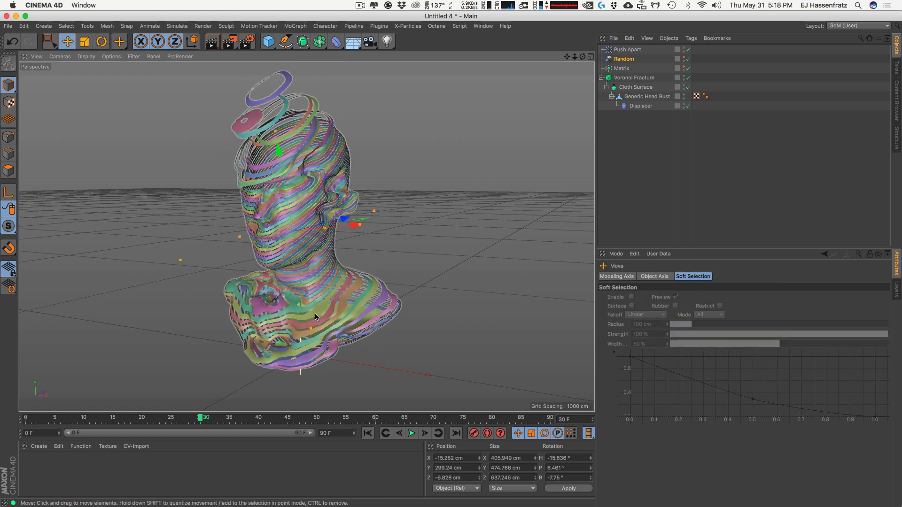
pyautogui.moveTo(304, 311); pyautogui.dragTo(270, 211)
pyautogui.press('r')
pyautogui.press('e')
pyautogui.press('r')
pyautogui.press('e')
# Rotate the Matrix object to about P 34.5° and B -5.3°, and move it to about X 77, Y 25, Z 45 cm.
pyautogui.click(629, 50)
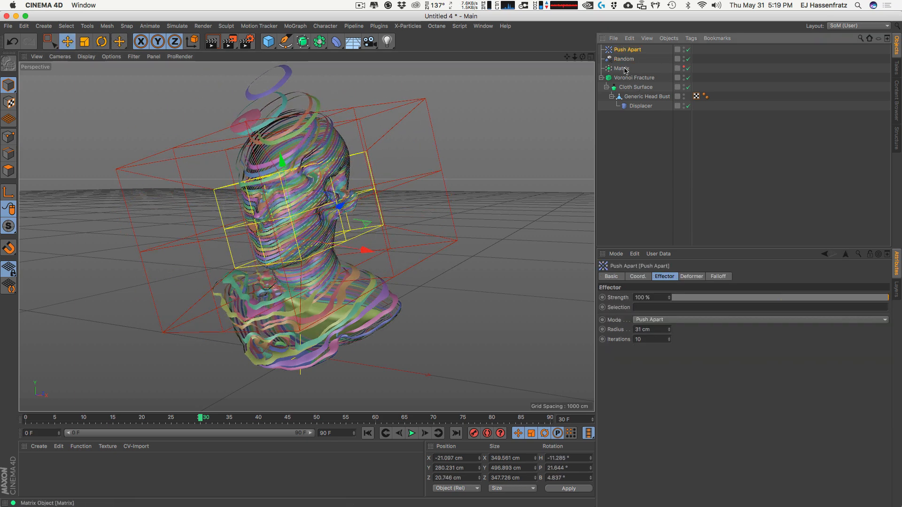
pyautogui.click(621, 69)
pyautogui.press('r')
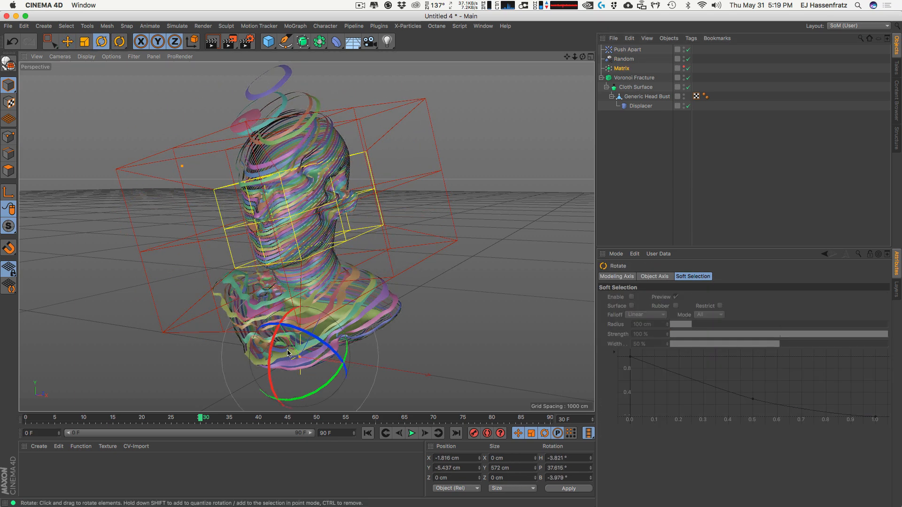
pyautogui.moveTo(282, 359); pyautogui.dragTo(336, 277)
pyautogui.press('e')
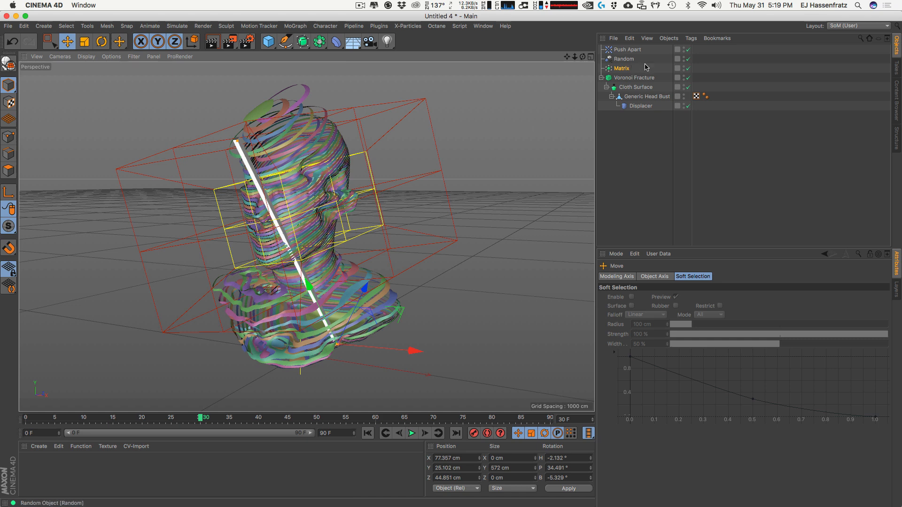
# Hide the Random effector and the Matrix object in the viewport.
pyautogui.click(624, 60)
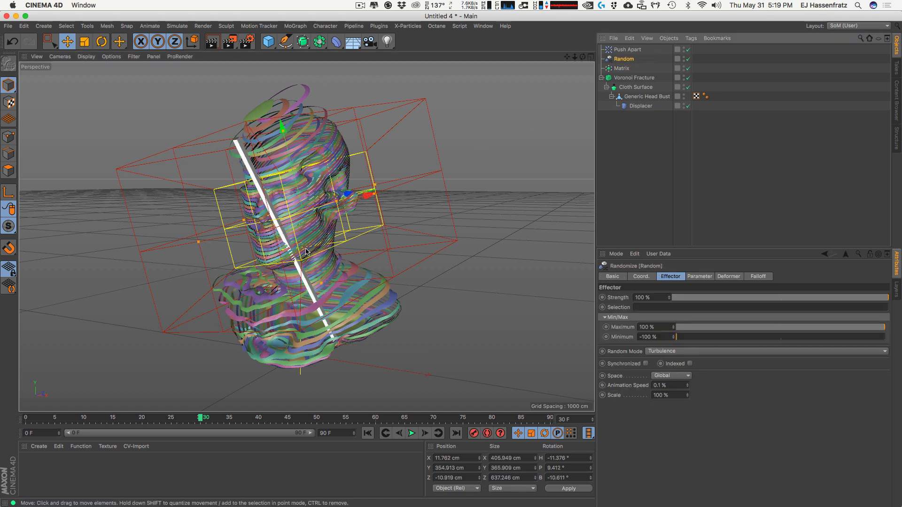
pyautogui.click(684, 57)
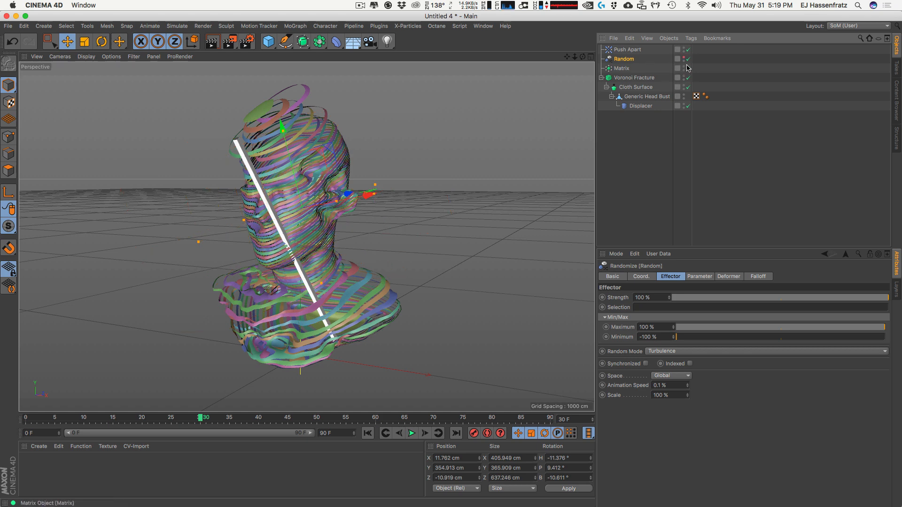
pyautogui.click(684, 66)
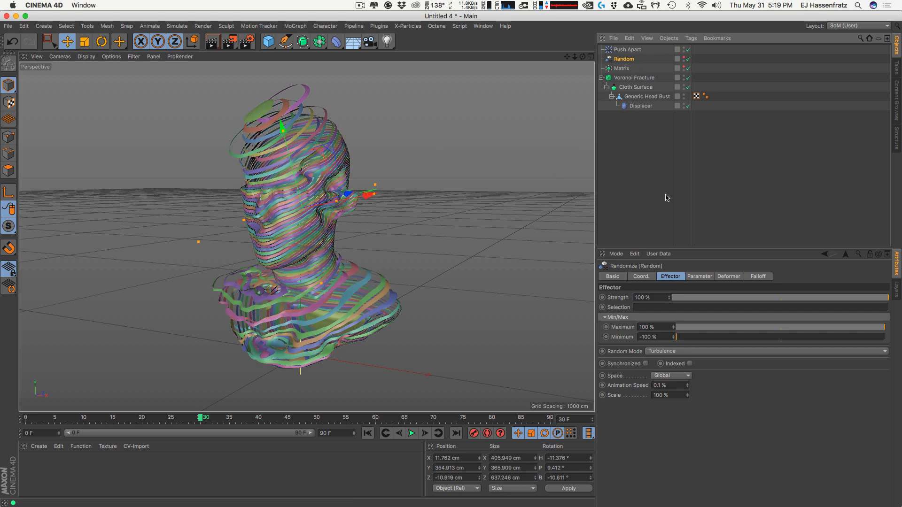
# Render a preview of the view and turn off Colorize Fragments on the Voronoi Fracture.
pyautogui.click(638, 77)
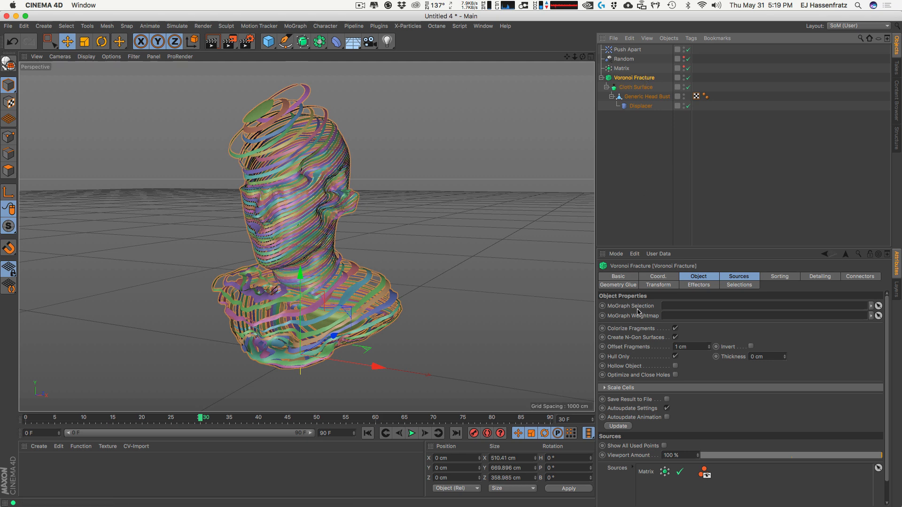
pyautogui.click(209, 46)
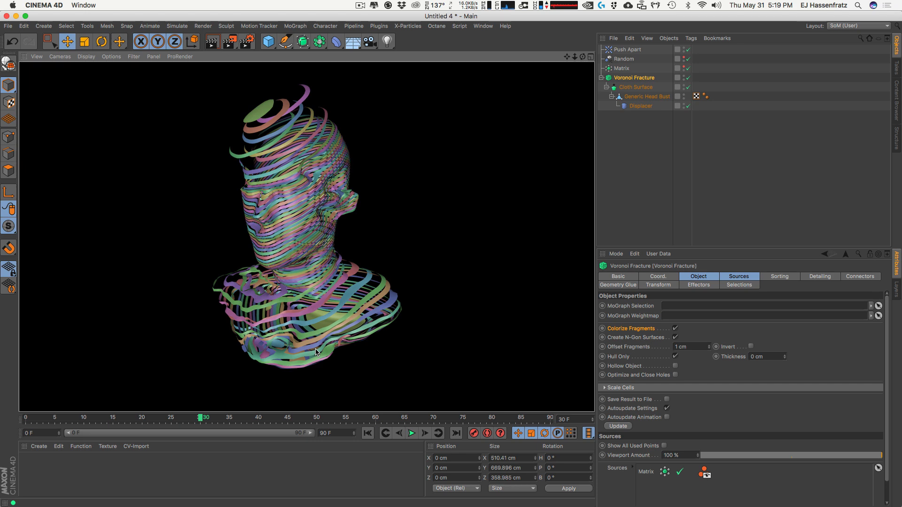
pyautogui.click(675, 328)
pyautogui.click(648, 230)
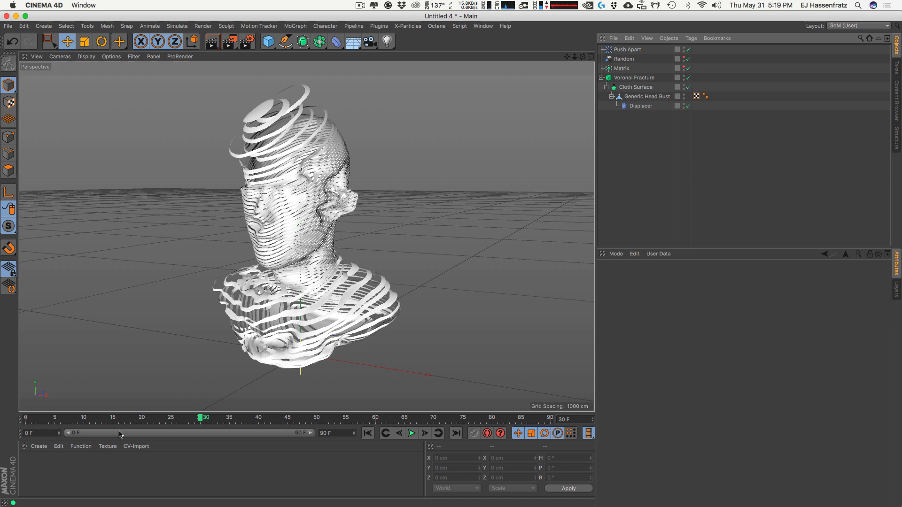
# Create a new material, open it for editing and name it White.
pyautogui.doubleClick(42, 468)
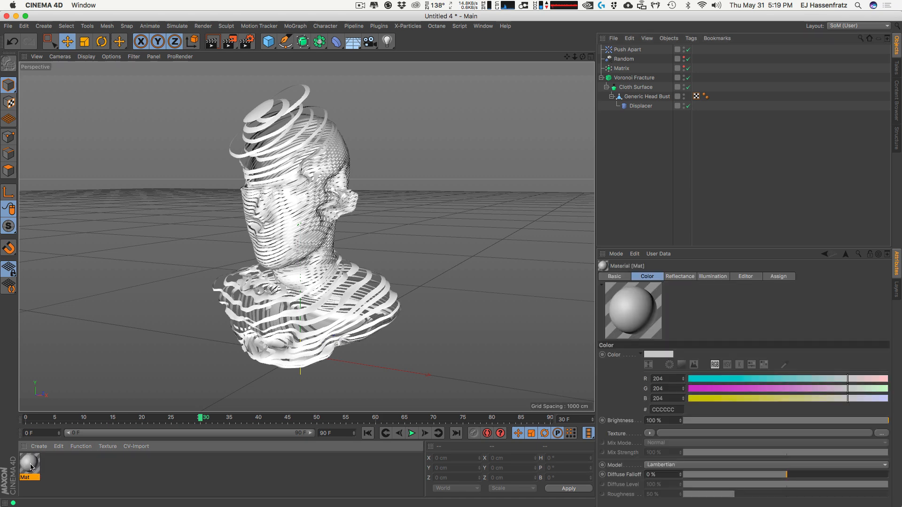
pyautogui.doubleClick(31, 466)
pyautogui.moveTo(315, 69); pyautogui.dragTo(650, 87)
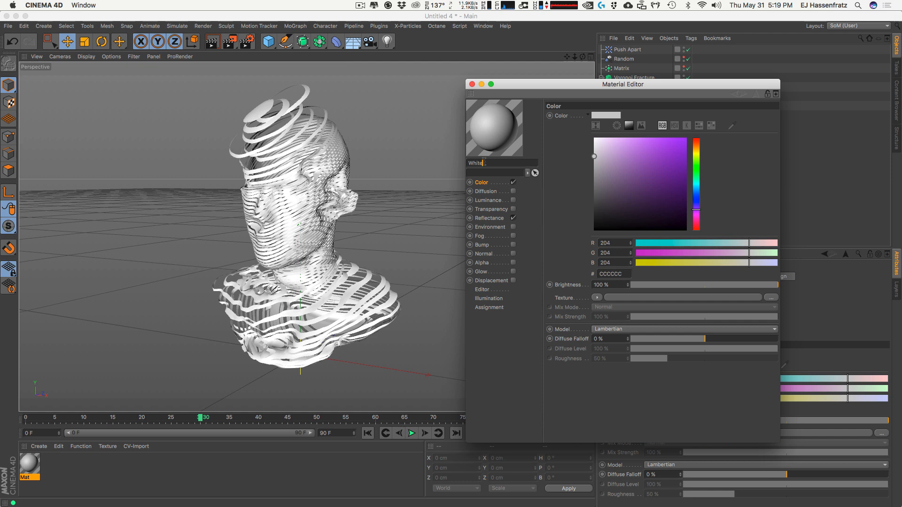
# Replace the White material's default specular reflectance layer with a Beckmann layer.
pyautogui.click(489, 218)
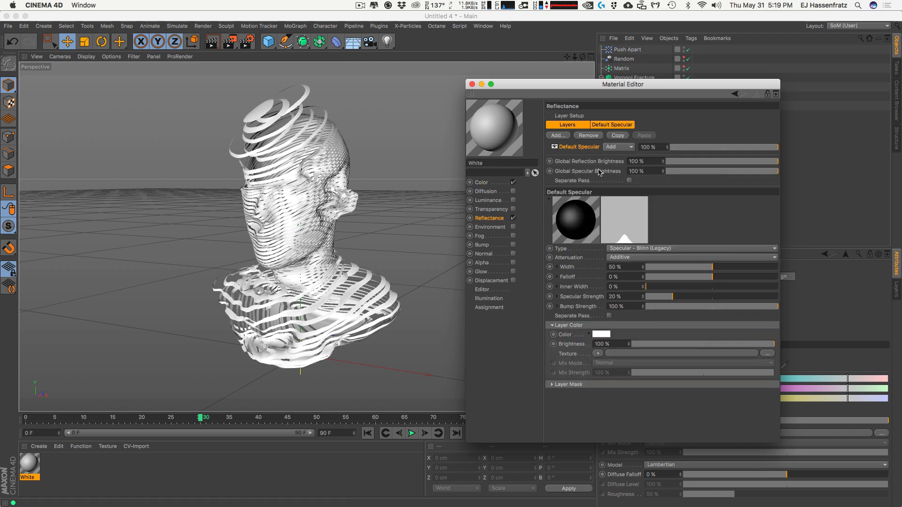
pyautogui.click(588, 136)
pyautogui.click(558, 136)
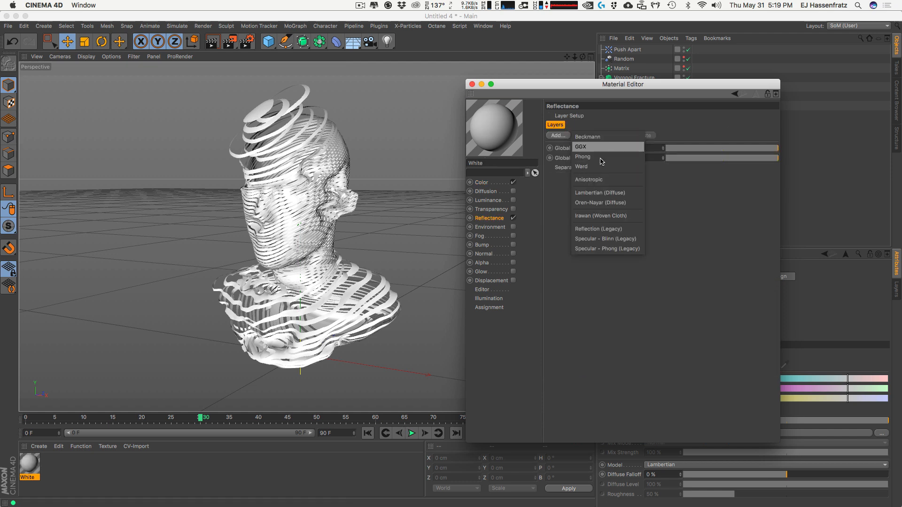
pyautogui.click(601, 137)
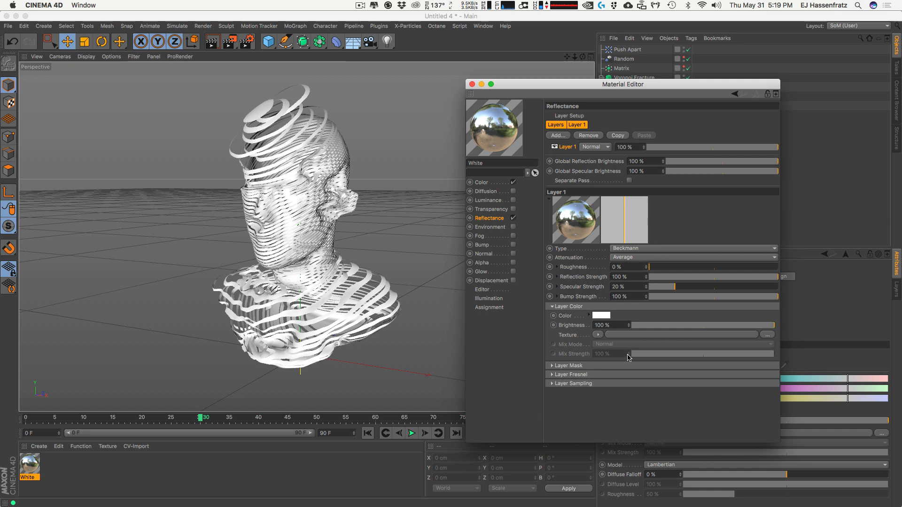
# Set the Beckmann layer's Fresnel to Dielectric and open its list of presets.
pyautogui.click(647, 374)
pyautogui.click(628, 384)
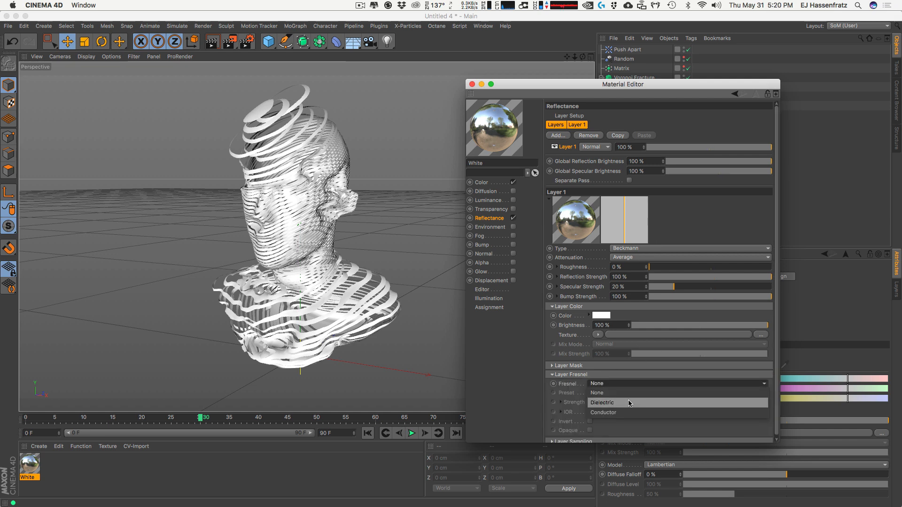
pyautogui.click(630, 403)
pyautogui.click(644, 393)
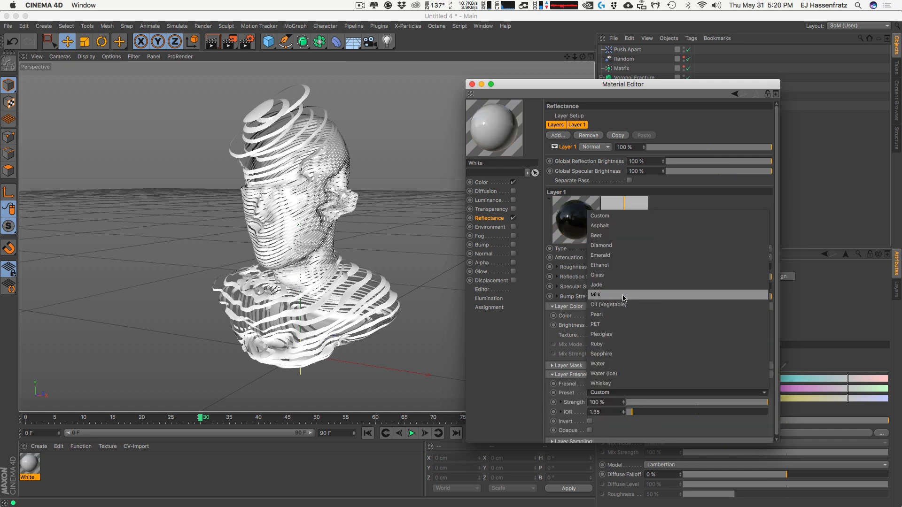
# Set the White material's Fresnel preset to PET and apply the material to the Voronoi Fracture object.
pyautogui.click(621, 322)
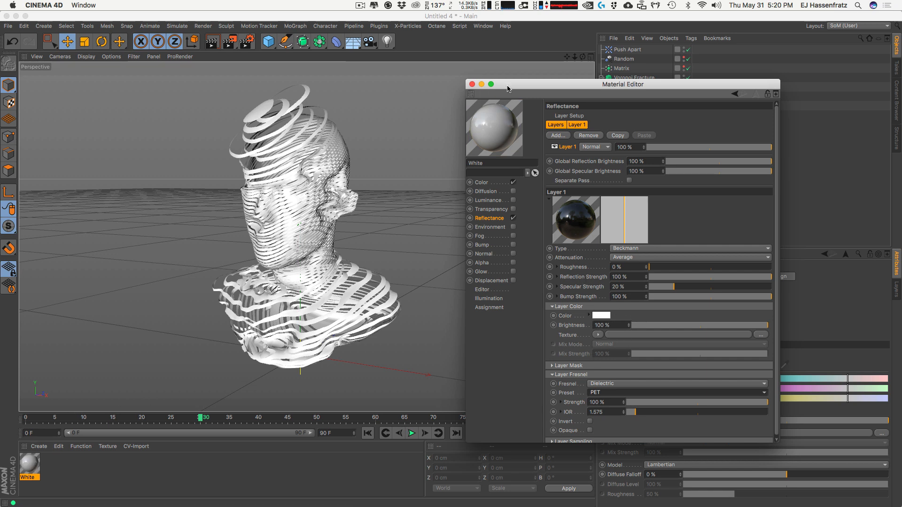
pyautogui.click(472, 84)
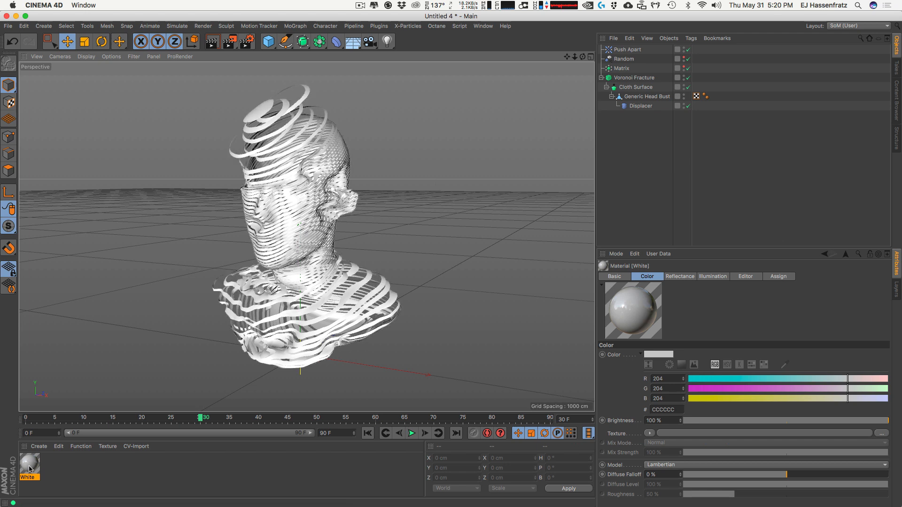
pyautogui.moveTo(625, 82); pyautogui.dragTo(626, 79)
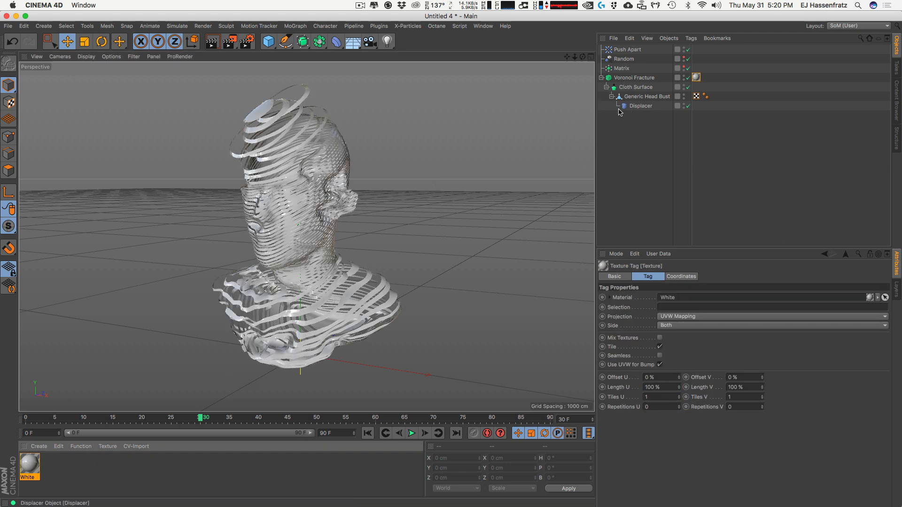
# Add a Cube primitive to the scene.
pyautogui.keyDown('alt'); pyautogui.moveTo(325, 210); pyautogui.dragTo(288, 225, button='right'); pyautogui.keyUp('alt')
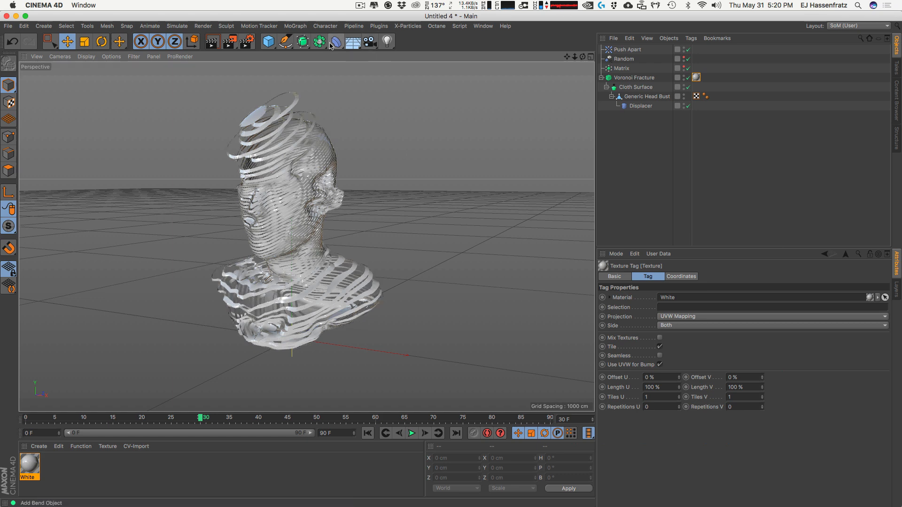
pyautogui.click(262, 47)
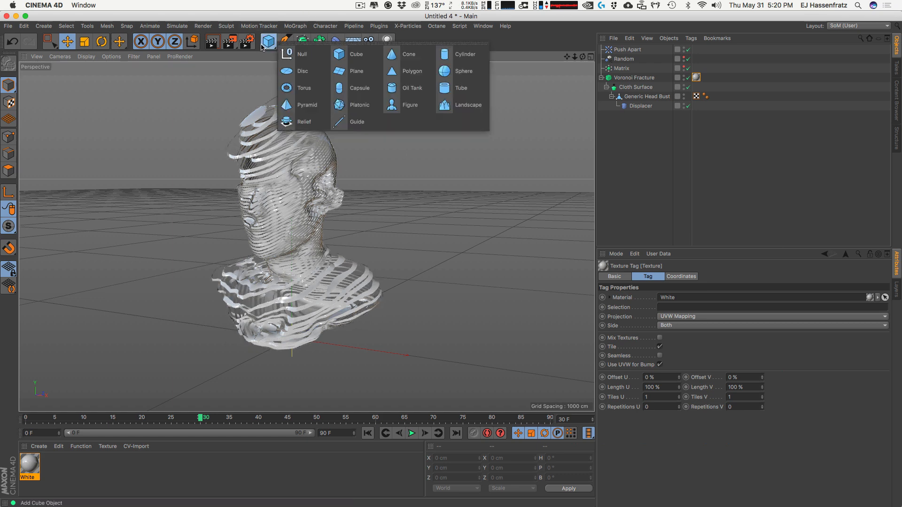
pyautogui.click(356, 57)
pyautogui.moveTo(291, 302); pyautogui.dragTo(292, 199)
pyautogui.scroll(-5, 283, 309)
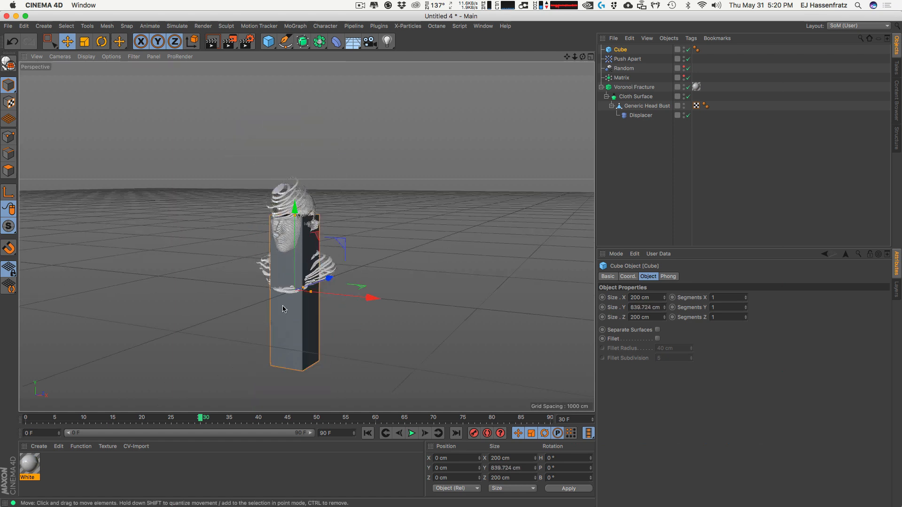
pyautogui.moveTo(311, 292); pyautogui.dragTo(461, 307)
pyautogui.keyDown('alt'); pyautogui.moveTo(288, 301); pyautogui.dragTo(560, 231); pyautogui.keyUp('alt')
pyautogui.press('super+z')
pyautogui.press('super+z')
# Scale the cube uniformly to about 5649 cm per side so it encloses the whole head bust.
pyautogui.press('t')
pyautogui.moveTo(244, 303); pyautogui.dragTo(498, 235)
pyautogui.moveTo(269, 267); pyautogui.dragTo(498, 230)
pyautogui.moveTo(240, 281); pyautogui.dragTo(299, 264)
pyautogui.press('e')
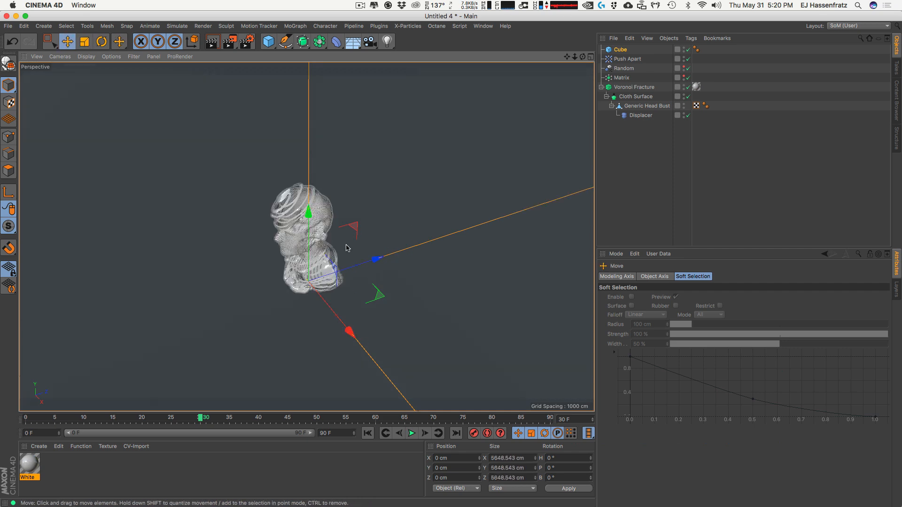
pyautogui.keyDown('alt'); pyautogui.moveTo(346, 247); pyautogui.dragTo(285, 279, button='right'); pyautogui.keyUp('alt')
pyautogui.keyDown('alt'); pyautogui.moveTo(331, 254); pyautogui.dragTo(309, 206); pyautogui.keyUp('alt')
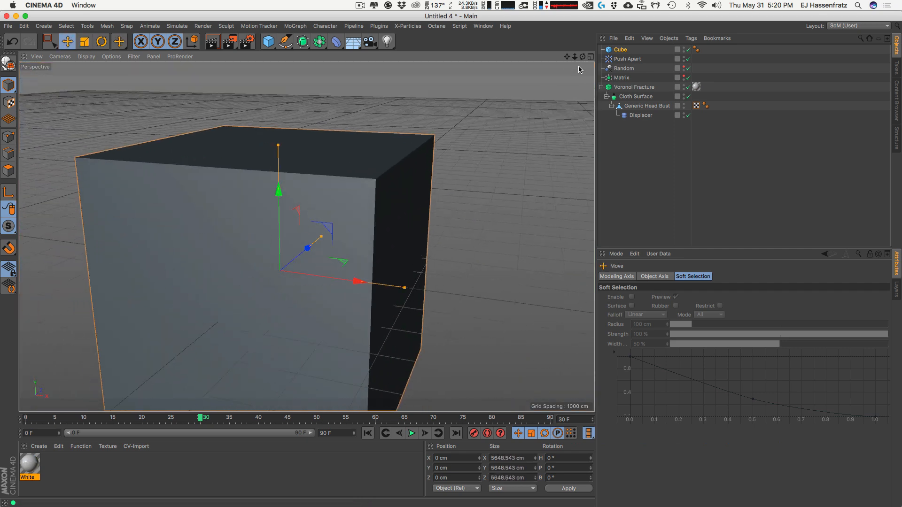
# In the four-view layout, enable the cube's fillet and set its radius to about 979 cm.
pyautogui.click(591, 57)
pyautogui.keyDown('alt'); pyautogui.moveTo(376, 170); pyautogui.dragTo(356, 187, button='right'); pyautogui.keyUp('alt')
pyautogui.keyDown('alt'); pyautogui.moveTo(408, 169); pyautogui.dragTo(412, 162, button='middle'); pyautogui.keyUp('alt')
pyautogui.keyDown('alt'); pyautogui.moveTo(411, 159); pyautogui.dragTo(358, 210, button='right'); pyautogui.keyUp('alt')
pyautogui.keyDown('alt'); pyautogui.moveTo(407, 195); pyautogui.dragTo(435, 178, button='middle'); pyautogui.keyUp('alt')
pyautogui.scroll(-8, 202, 355)
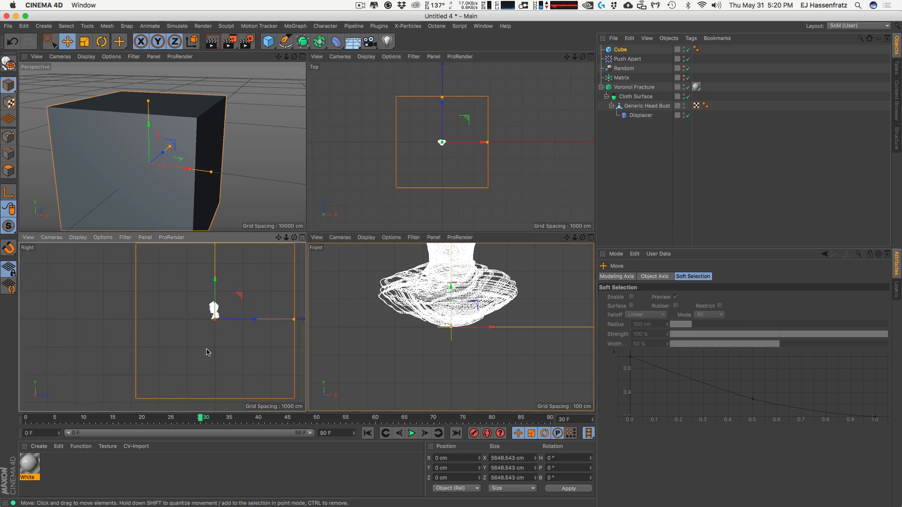
pyautogui.click(618, 50)
pyautogui.scroll(-6, 375, 369)
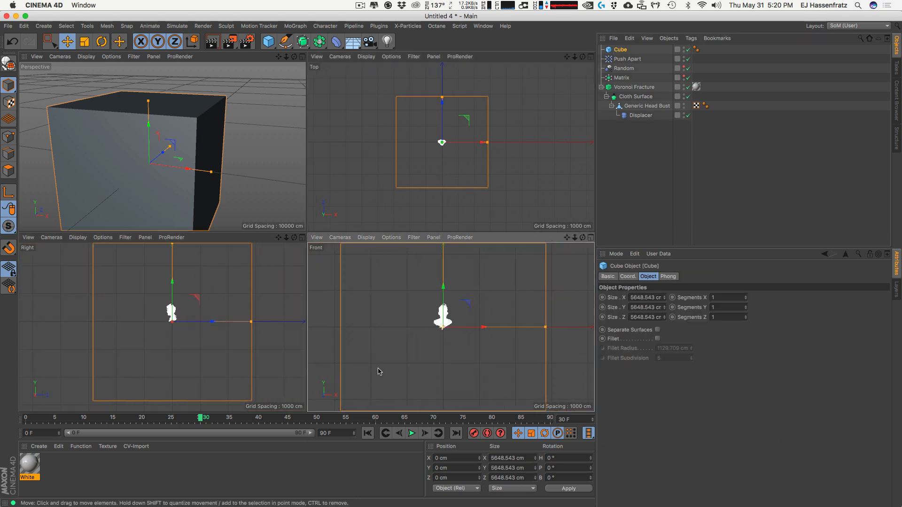
pyautogui.click(657, 339)
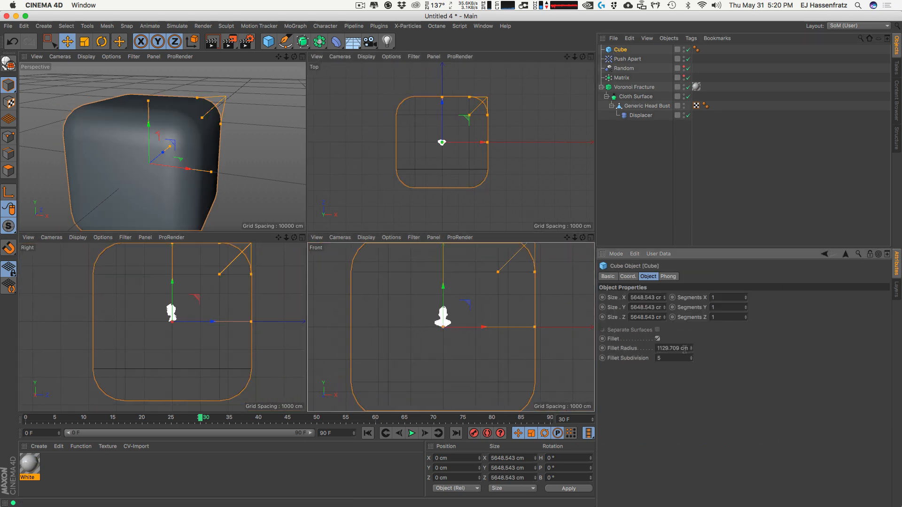
pyautogui.moveTo(499, 273)
pyautogui.mouseDown()
pyautogui.moveTo(513, 263)
pyautogui.moveTo(504, 265)
pyautogui.mouseUp()
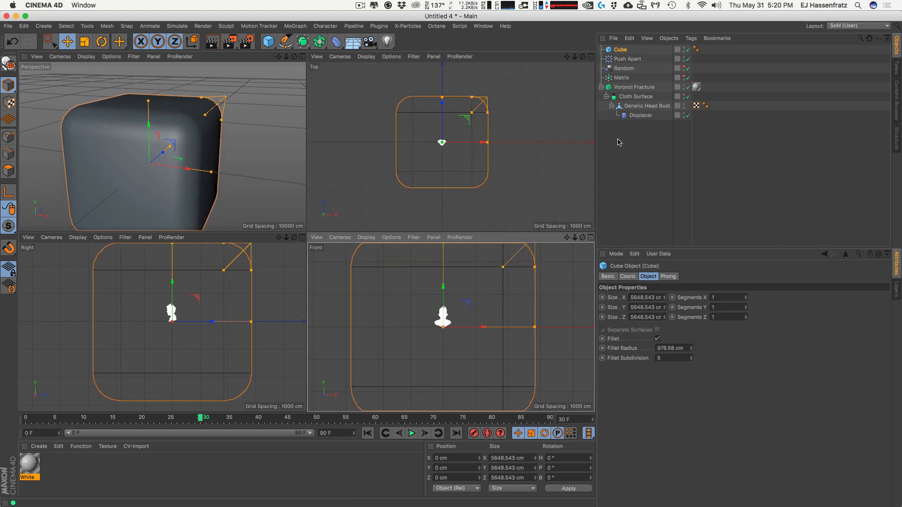
# Make the cube editable and delete all polygons of its front side, including the front rounded edges.
pyautogui.press('c')
pyautogui.click(8, 170)
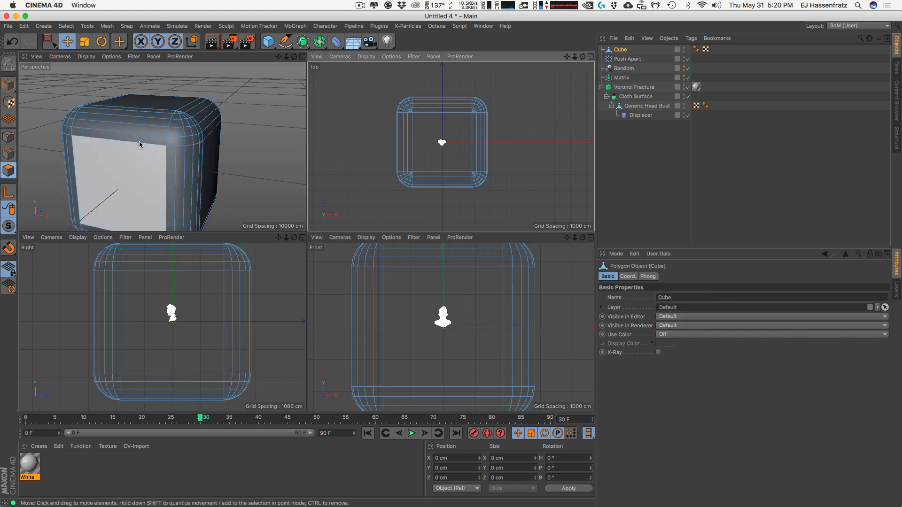
pyautogui.press('0')
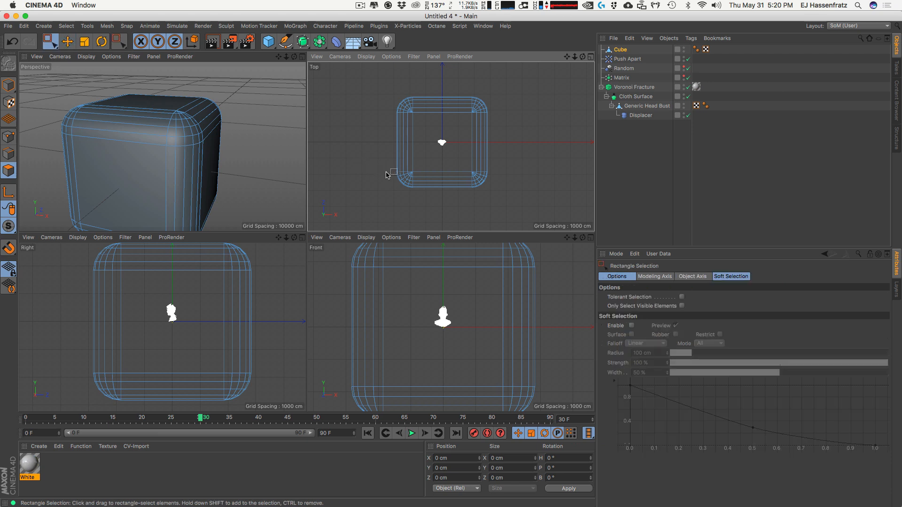
pyautogui.moveTo(419, 173); pyautogui.dragTo(519, 210)
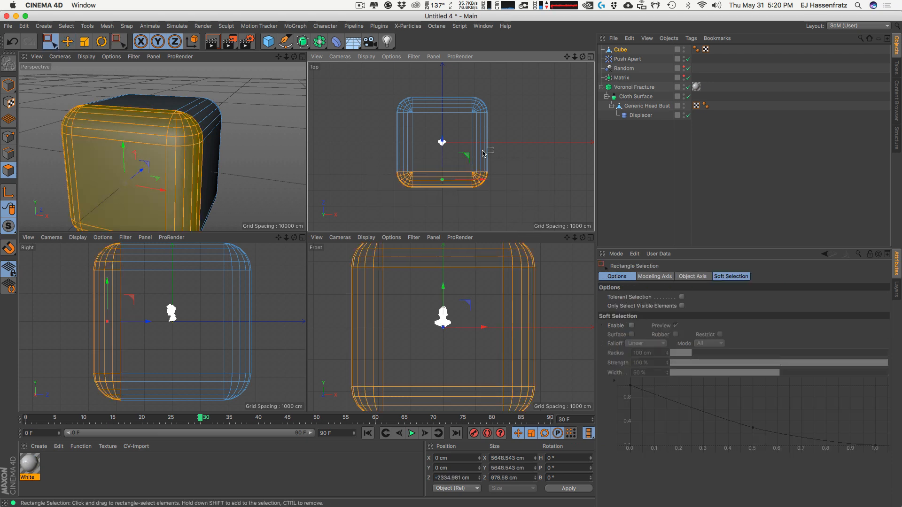
pyautogui.press('BackSpace')
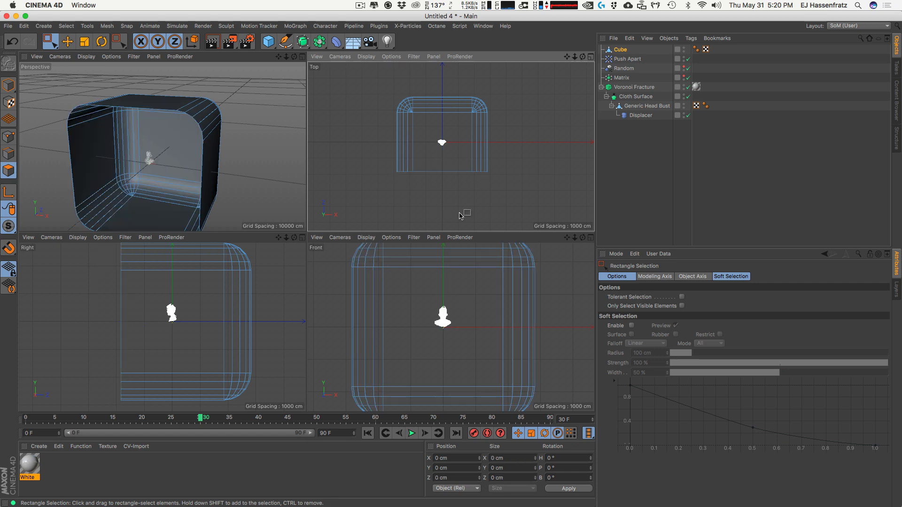
# Move the opened cube as a whole to about Y 2628 cm and Z 966 cm, with its floor beneath the bust.
pyautogui.click(9, 85)
pyautogui.keyDown('alt'); pyautogui.moveTo(153, 168); pyautogui.dragTo(176, 161, button='right'); pyautogui.keyUp('alt')
pyautogui.keyDown('alt'); pyautogui.moveTo(176, 161); pyautogui.dragTo(205, 142); pyautogui.keyUp('alt')
pyautogui.press('e')
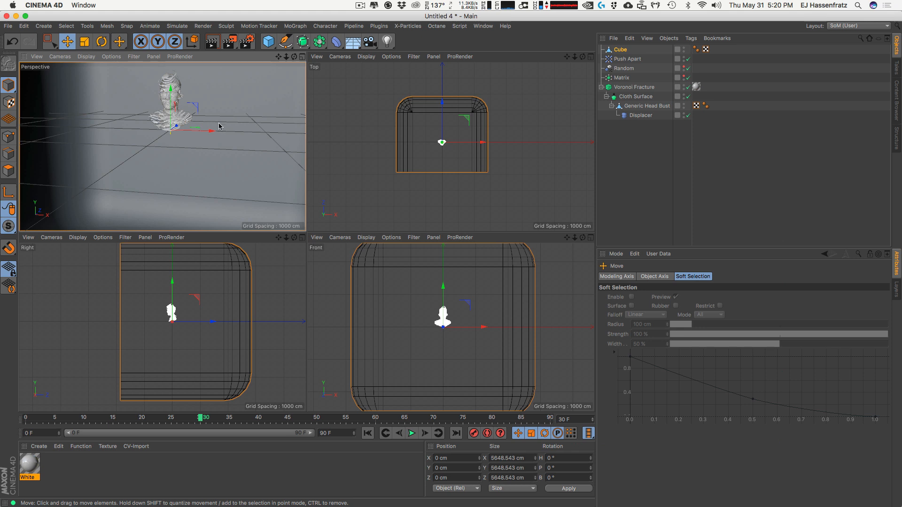
pyautogui.keyDown('alt'); pyautogui.moveTo(193, 113); pyautogui.dragTo(199, 145, button='middle'); pyautogui.keyUp('alt')
pyautogui.moveTo(452, 112)
pyautogui.mouseDown()
pyautogui.moveTo(452, 95)
pyautogui.moveTo(443, 102)
pyautogui.mouseUp()
pyautogui.press('super+z')
pyautogui.moveTo(183, 318); pyautogui.dragTo(183, 226)
pyautogui.scroll(5, 181, 162)
pyautogui.keyDown('alt'); pyautogui.moveTo(186, 159); pyautogui.dragTo(165, 162); pyautogui.keyUp('alt')
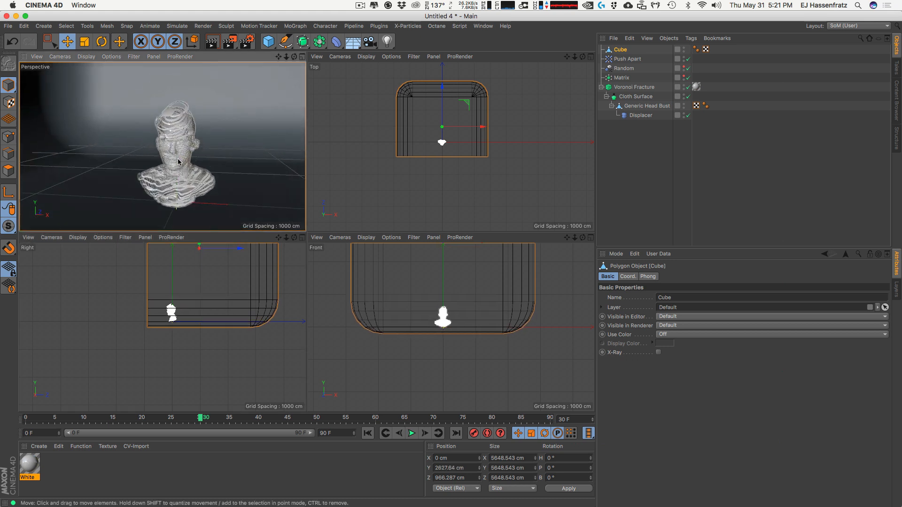
# Shift the cube along Z to about 469 cm so the bust sits further inside it.
pyautogui.moveTo(442, 106); pyautogui.dragTo(441, 114)
pyautogui.moveTo(176, 179)
pyautogui.keyDown('alt'); pyautogui.mouseDown()
pyautogui.moveTo(195, 159)
pyautogui.moveTo(178, 172)
pyautogui.mouseUp(); pyautogui.keyUp('alt')
pyautogui.keyDown('alt'); pyautogui.moveTo(178, 168); pyautogui.dragTo(177, 158, button='middle'); pyautogui.keyUp('alt')
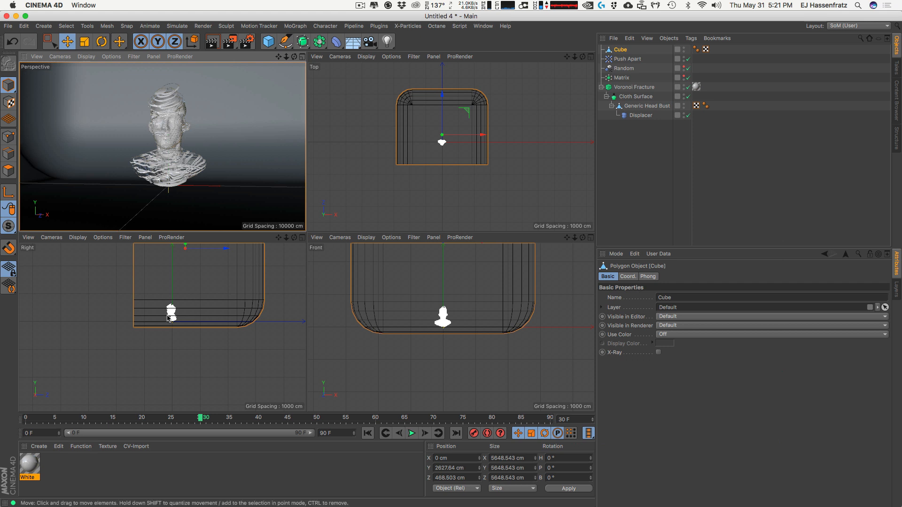
# Rename the Cube object as BKG Cyc.
pyautogui.doubleClick(617, 49)
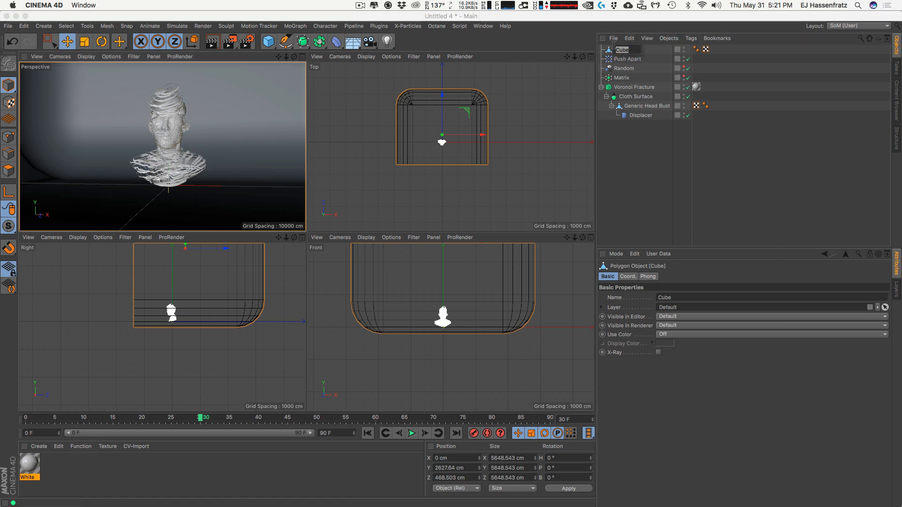
pyautogui.write('BKG Cyc')
pyautogui.press('Return')
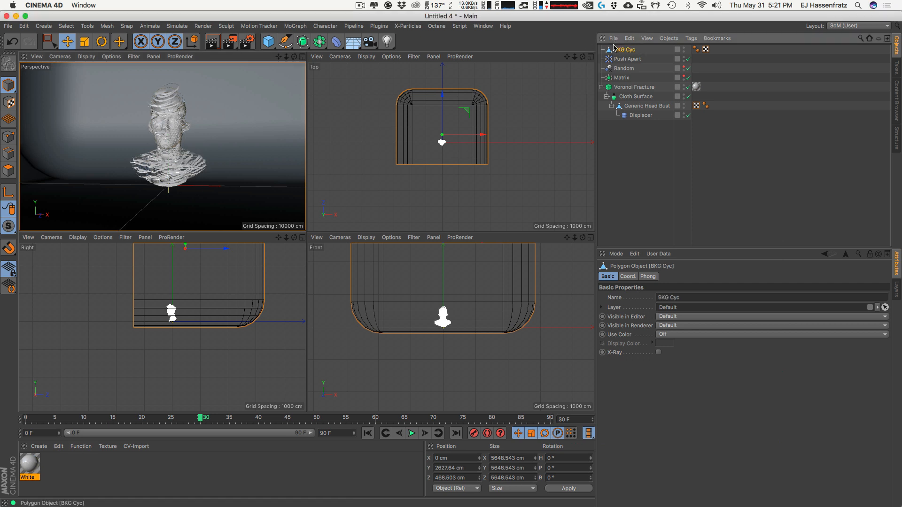
# Create a new material named Purple and turn off its Reflectance channel.
pyautogui.doubleClick(51, 468)
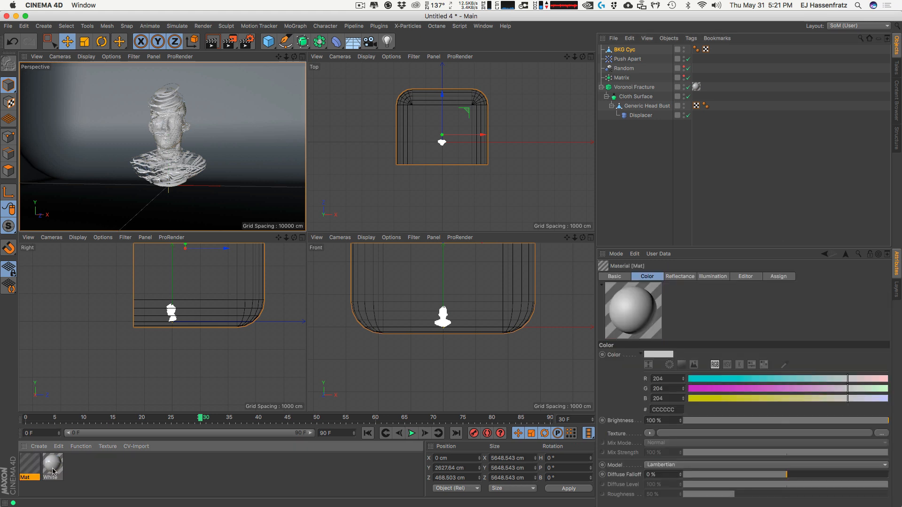
pyautogui.doubleClick(30, 467)
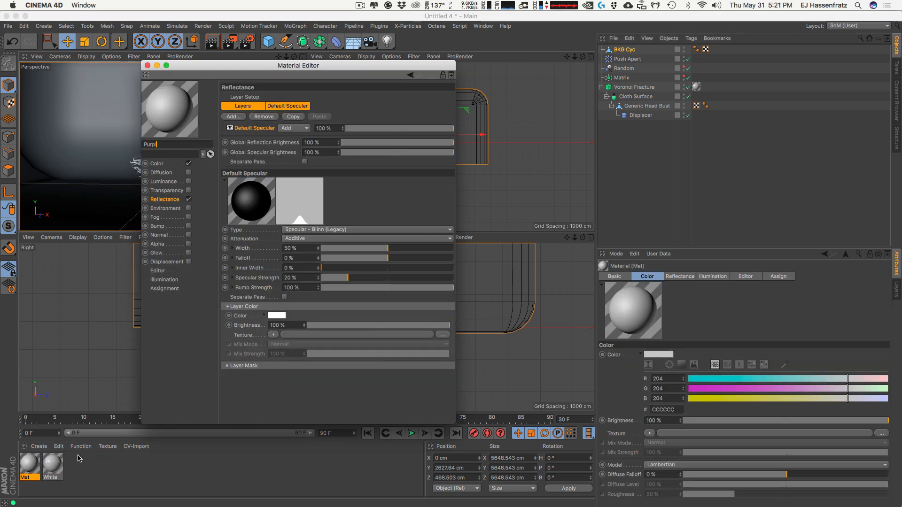
pyautogui.press('Return')
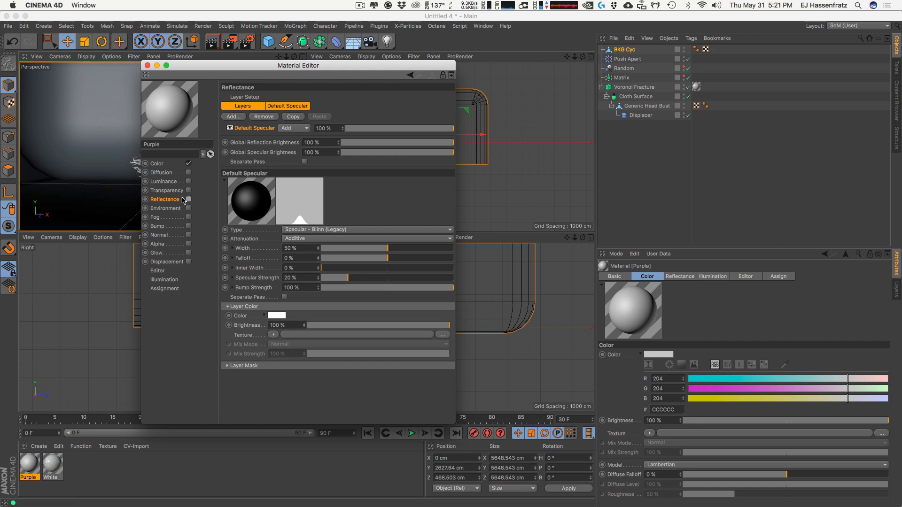
pyautogui.moveTo(177, 156); pyautogui.dragTo(282, 155)
# Set the Purple material's color to RGB 116, 54, 145 and apply it to the BKG Cyc object.
pyautogui.click(261, 163)
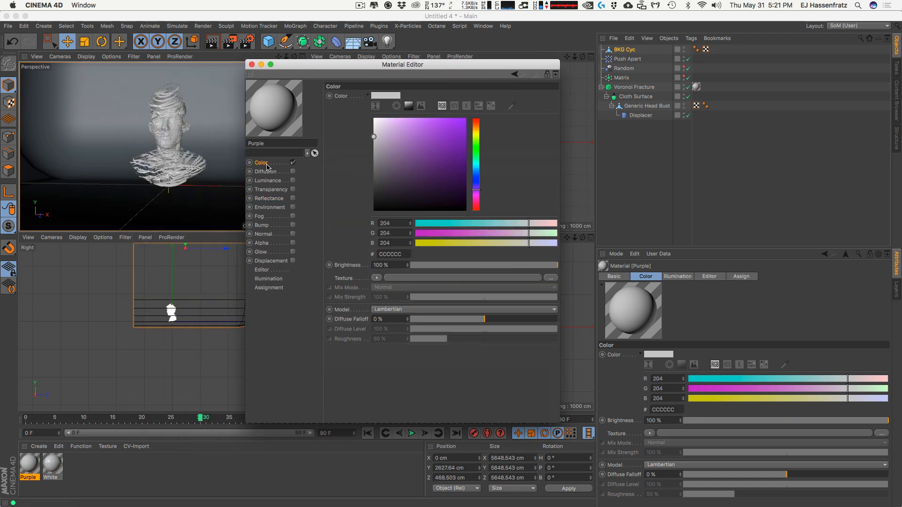
pyautogui.moveTo(429, 159); pyautogui.dragTo(428, 168)
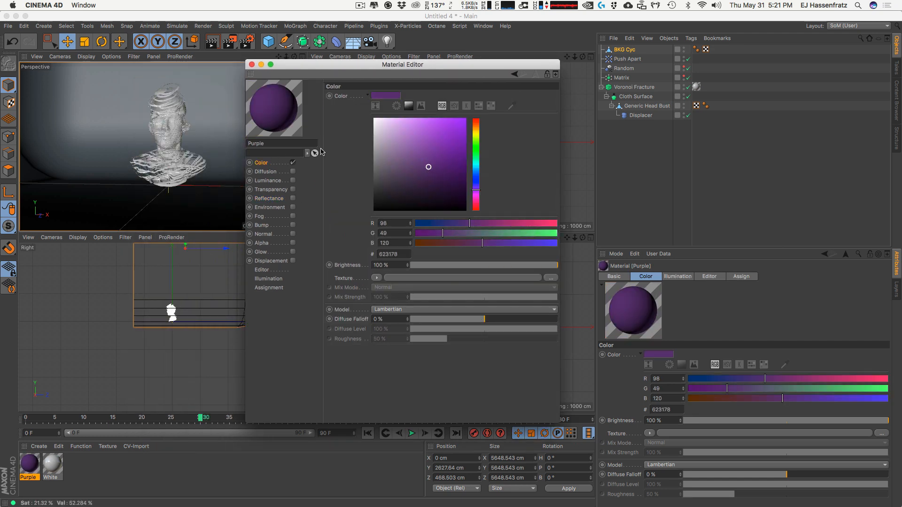
pyautogui.click(431, 158)
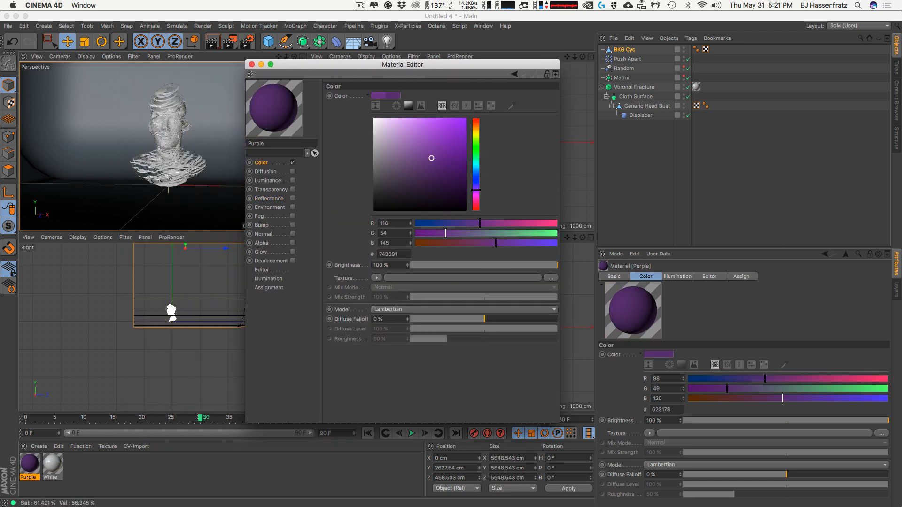
pyautogui.click(252, 65)
pyautogui.moveTo(639, 67); pyautogui.dragTo(626, 49)
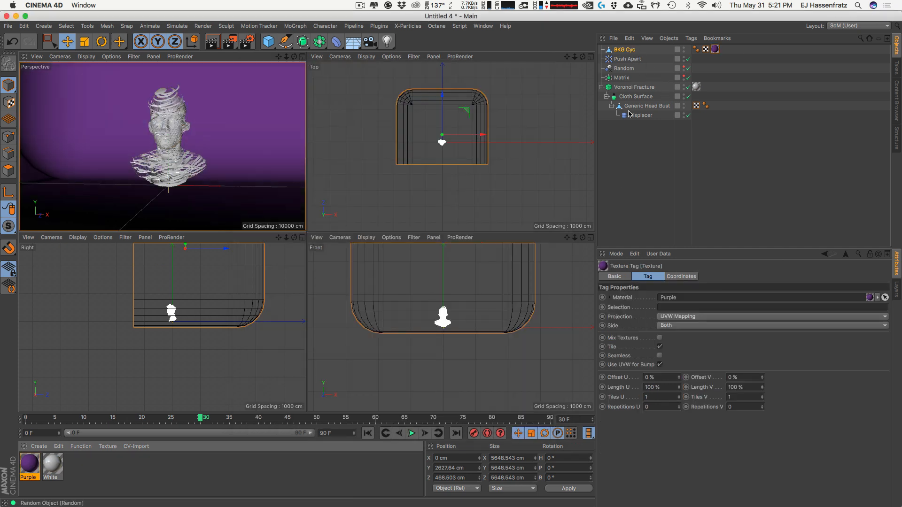
# Scale BKG Cyc down uniformly to about 4875 cm and reposition it around the bust at about Y 2150 cm, Z 88 cm.
pyautogui.moveTo(172, 173)
pyautogui.keyDown('alt'); pyautogui.mouseDown()
pyautogui.moveTo(162, 194)
pyautogui.moveTo(164, 178)
pyautogui.mouseUp(); pyautogui.keyUp('alt')
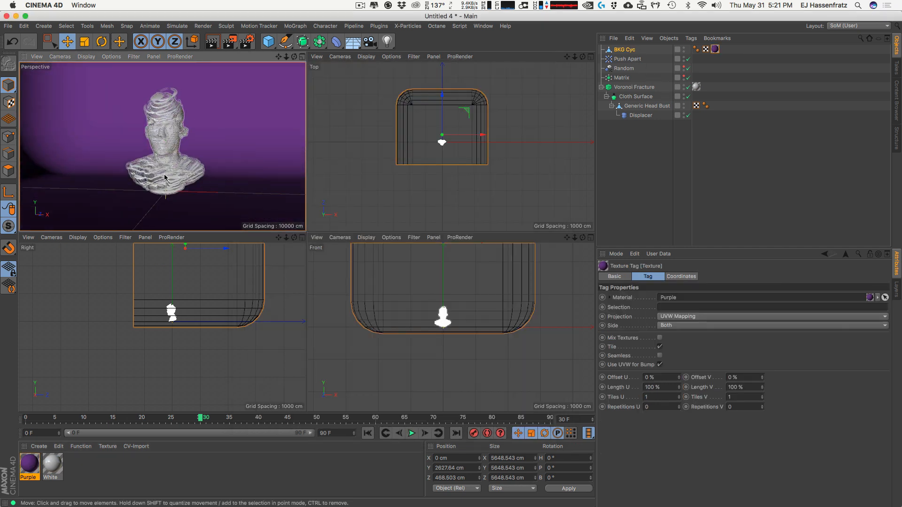
pyautogui.press('t')
pyautogui.moveTo(461, 162); pyautogui.dragTo(433, 210)
pyautogui.moveTo(444, 290); pyautogui.dragTo(442, 306)
pyautogui.moveTo(441, 118); pyautogui.dragTo(440, 126)
pyautogui.keyDown('alt'); pyautogui.moveTo(163, 147); pyautogui.dragTo(165, 174); pyautogui.keyUp('alt')
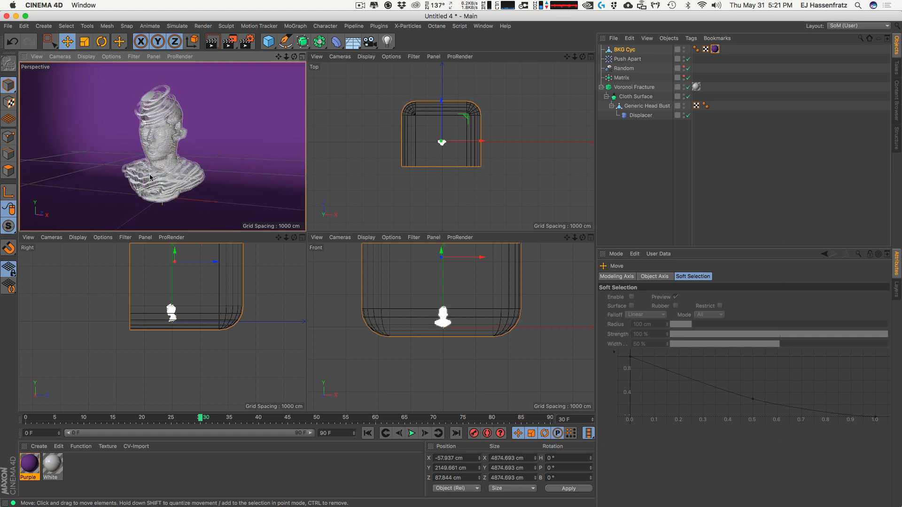
# Add a PBR light to the scene.
pyautogui.click(387, 42)
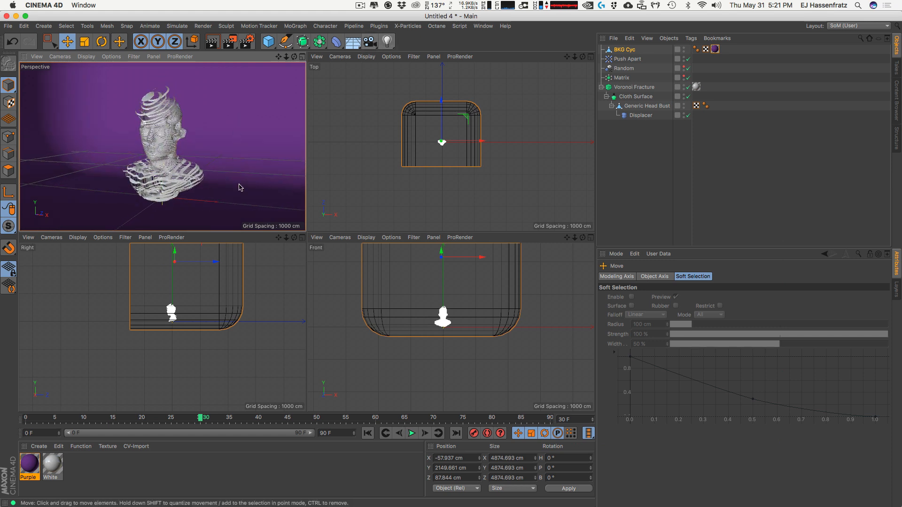
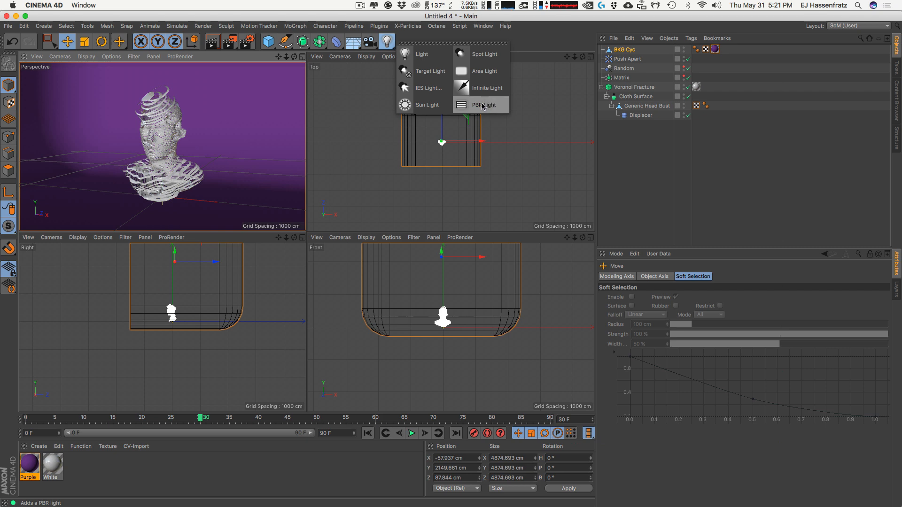
pyautogui.click(483, 105)
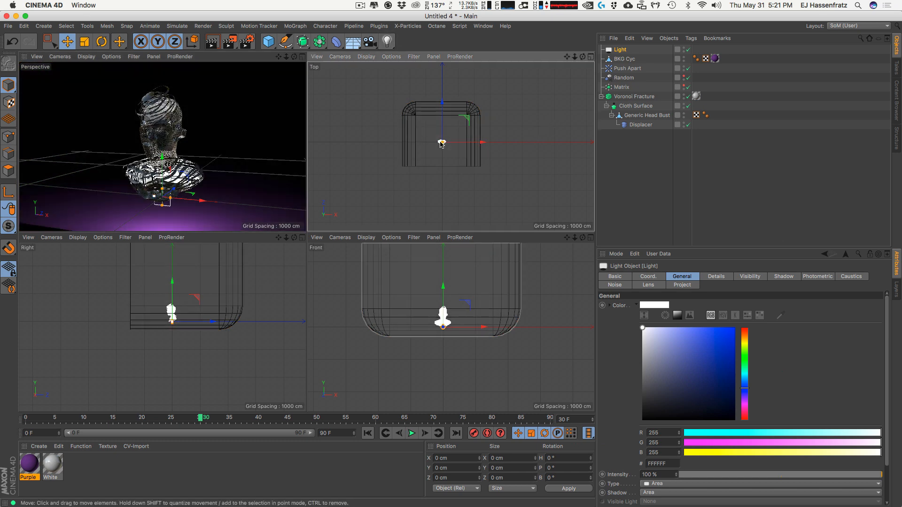
pyautogui.scroll(5, 442, 143)
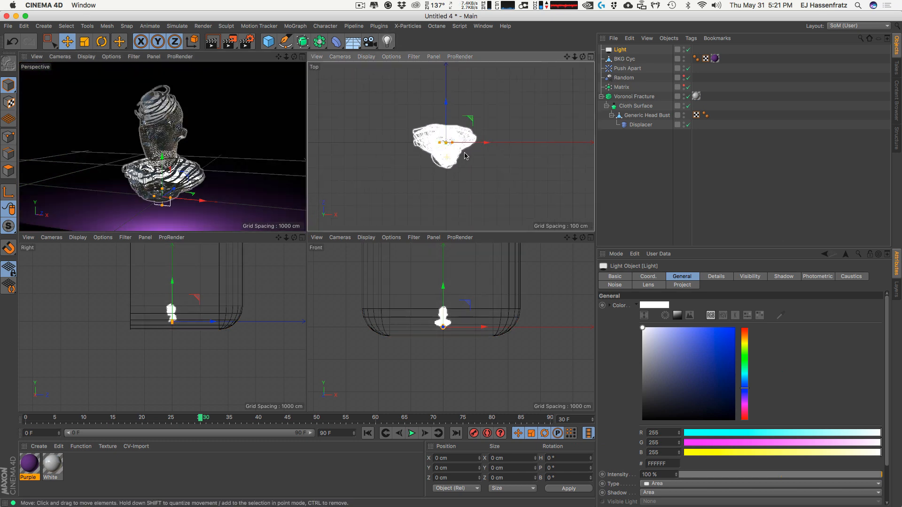
pyautogui.scroll(2, 465, 156)
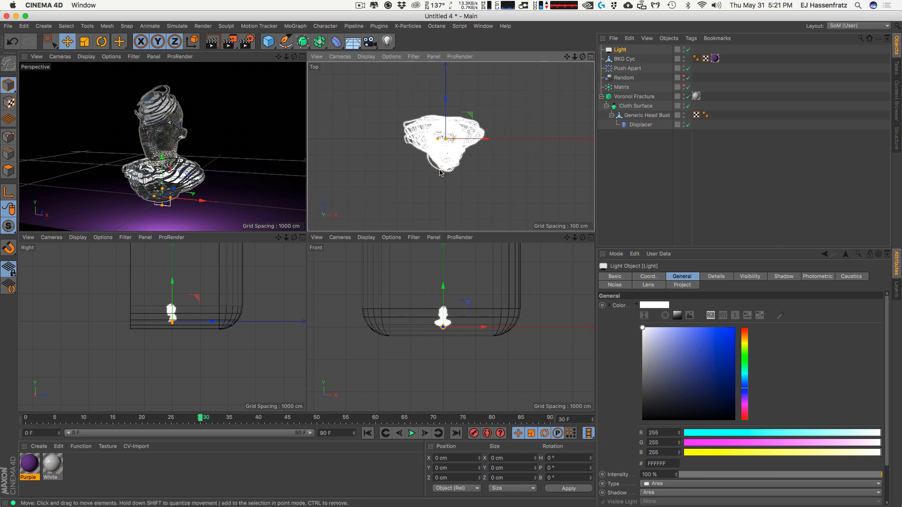
# Move the PBR light in front of the bust and raise it to about X -141 cm, Y 361 cm, Z -408 cm.
pyautogui.keyDown('alt'); pyautogui.moveTo(443, 169); pyautogui.dragTo(435, 157, button='middle'); pyautogui.keyUp('alt')
pyautogui.moveTo(438, 114); pyautogui.dragTo(439, 159)
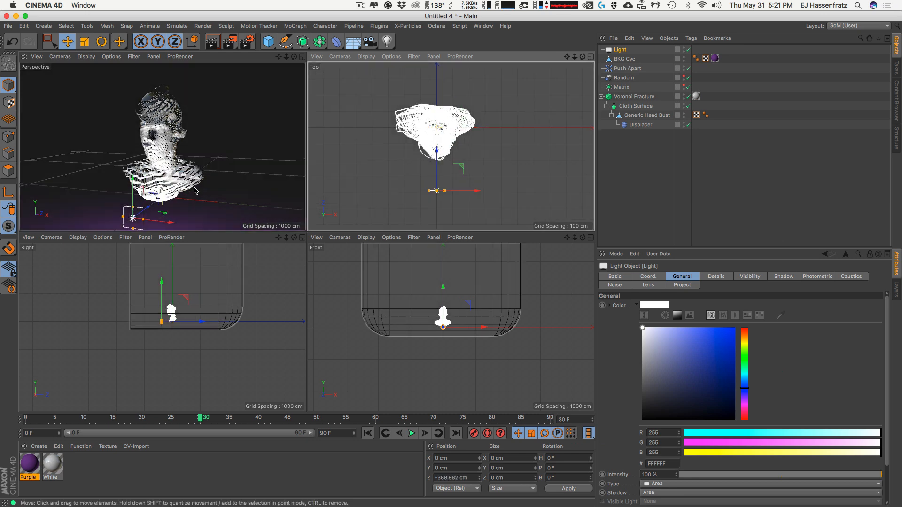
pyautogui.moveTo(143, 211); pyautogui.dragTo(102, 140)
# Examine the PBR light's default type, shadow, falloff and visibility settings.
pyautogui.click(618, 51)
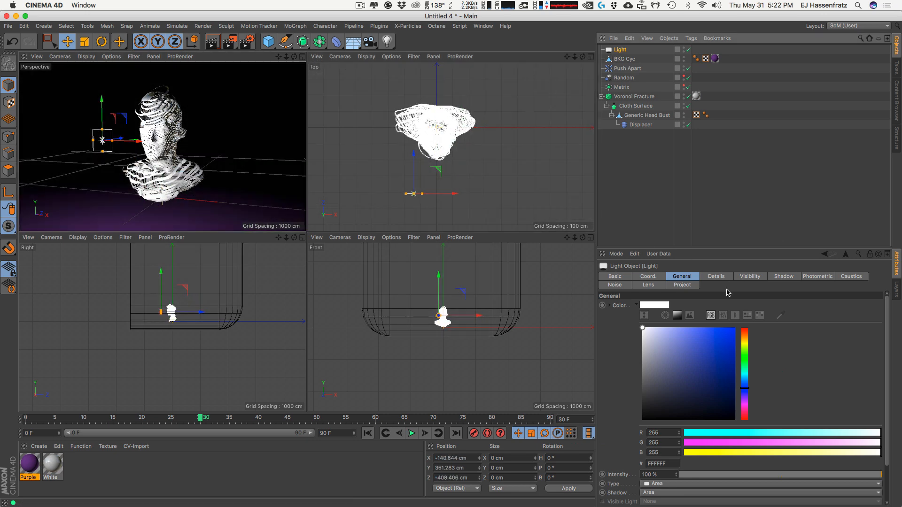
pyautogui.click(716, 277)
pyautogui.click(681, 276)
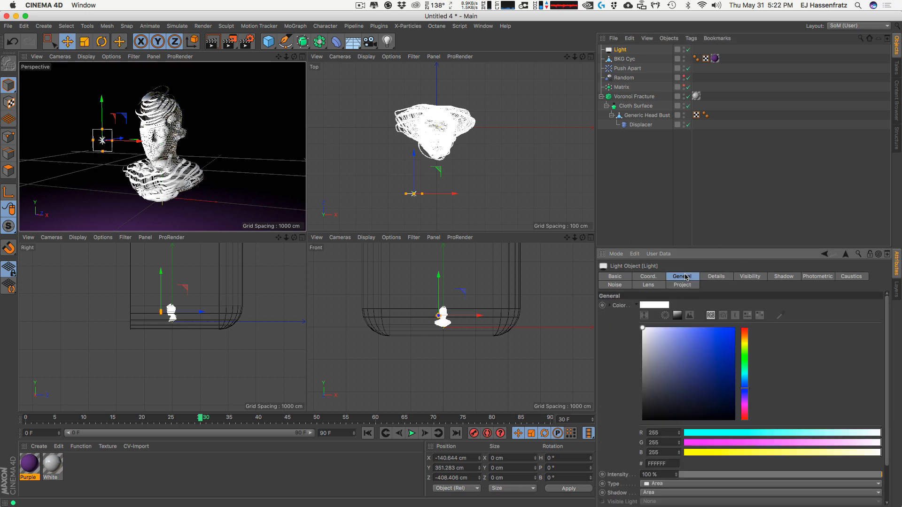
pyautogui.moveTo(686, 247); pyautogui.dragTo(686, 165)
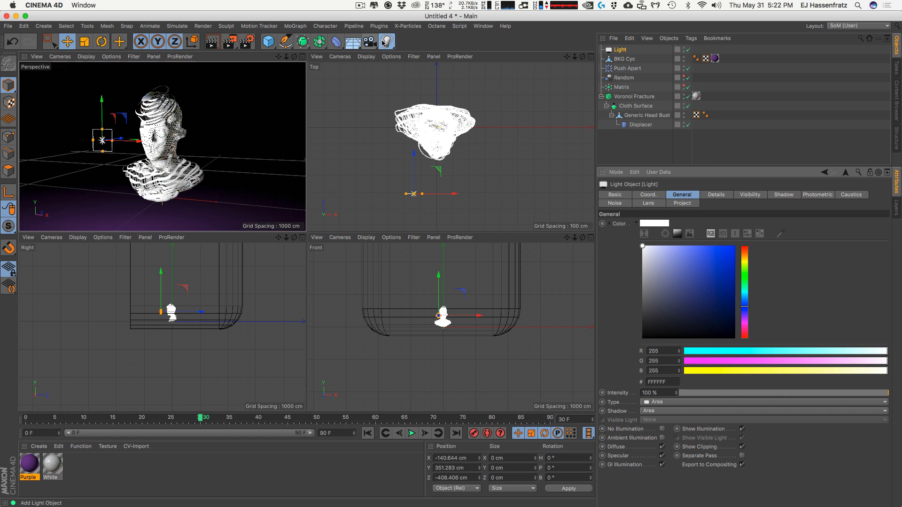
pyautogui.moveTo(387, 41); pyautogui.dragTo(504, 108)
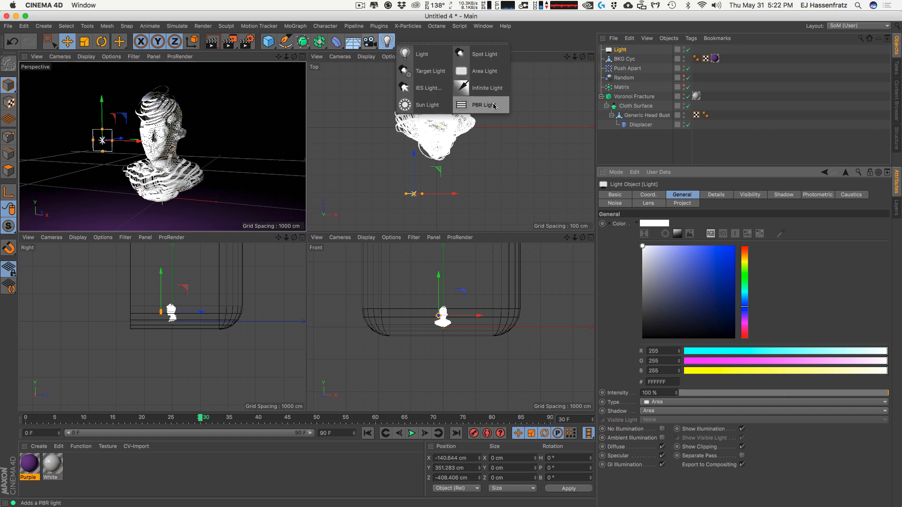
pyautogui.moveTo(494, 107); pyautogui.dragTo(704, 177)
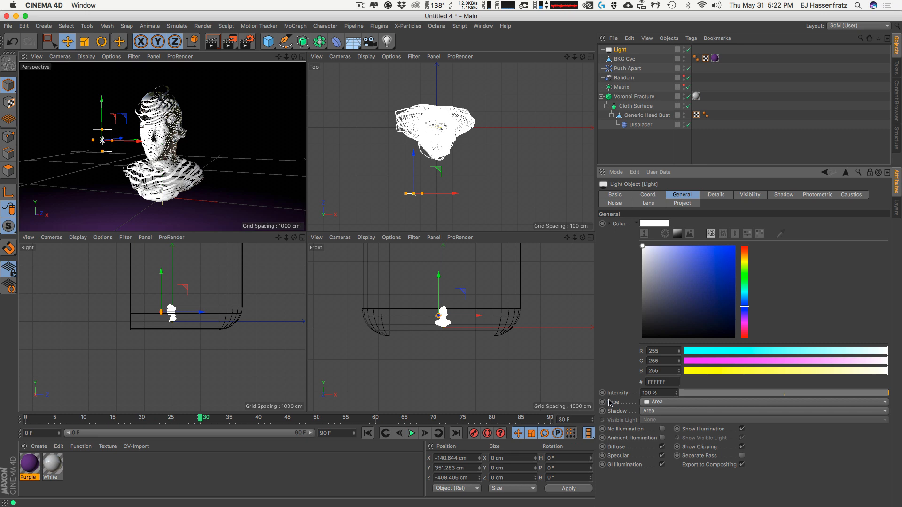
pyautogui.click(655, 403)
pyautogui.click(653, 402)
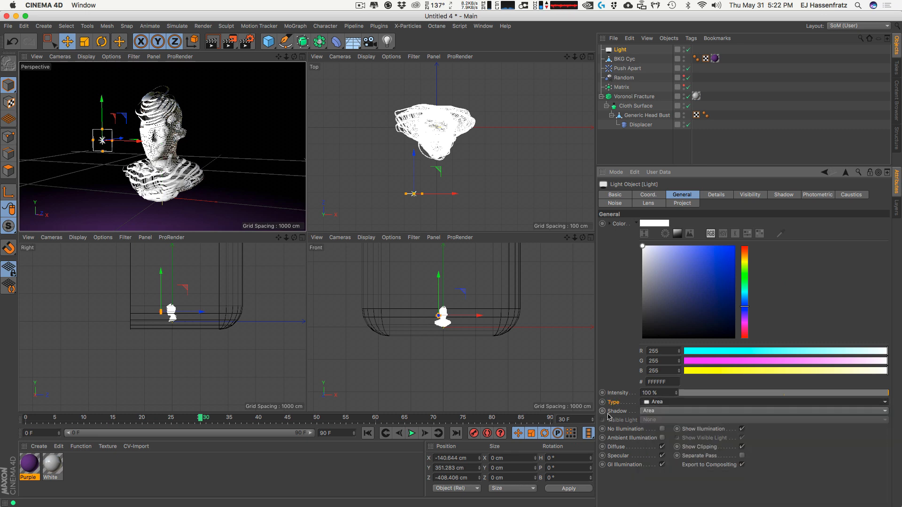
pyautogui.click(668, 411)
pyautogui.click(633, 411)
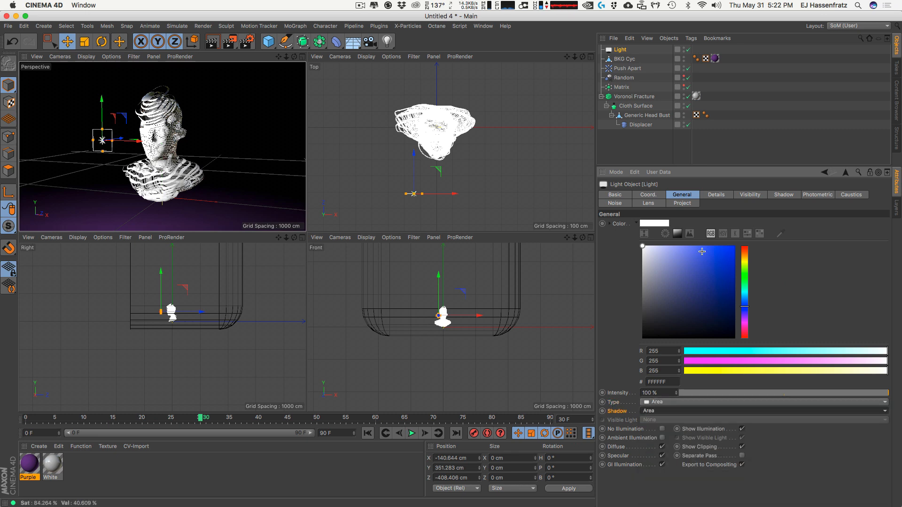
pyautogui.click(722, 197)
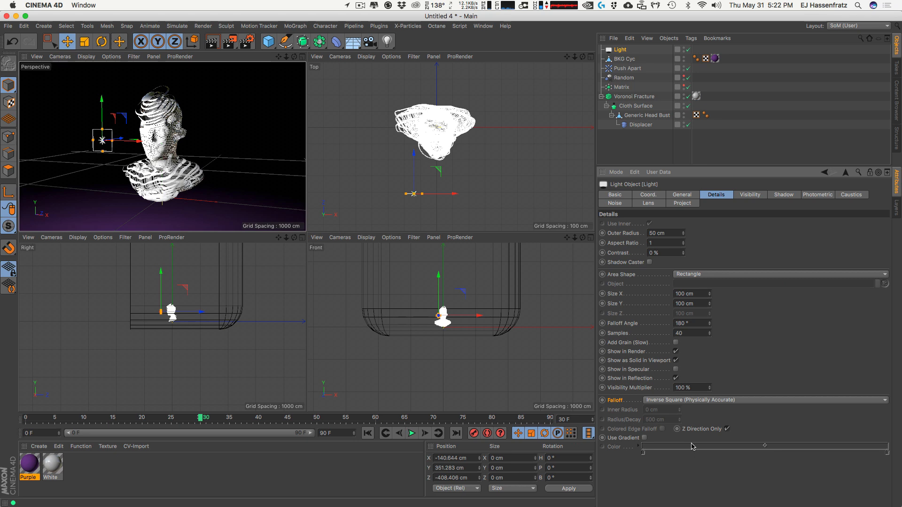
pyautogui.click(743, 196)
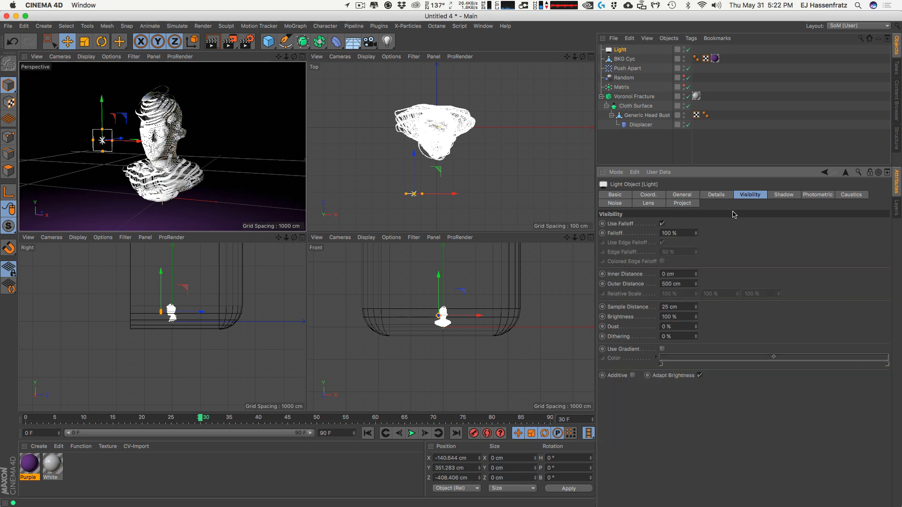
pyautogui.click(787, 194)
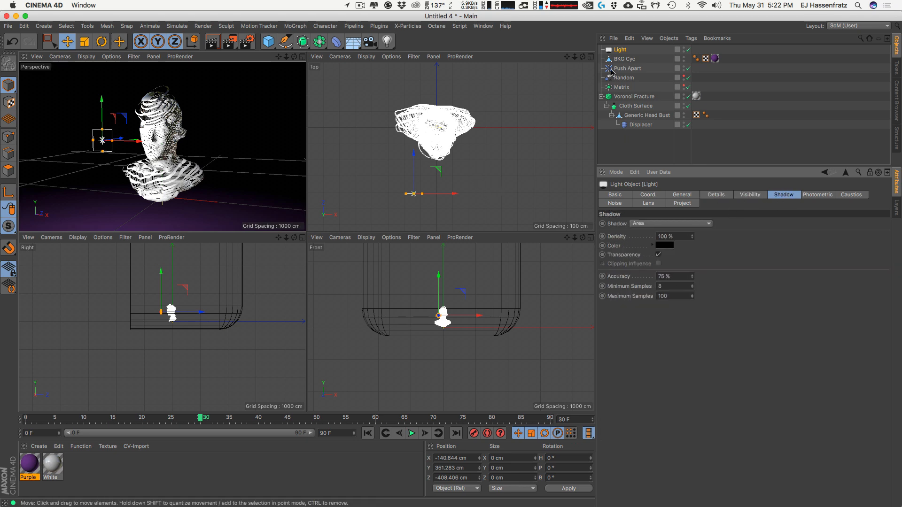
# Add a standard area light for comparison and set its shadow type to Area.
pyautogui.moveTo(381, 42); pyautogui.dragTo(479, 75)
pyautogui.click(625, 50)
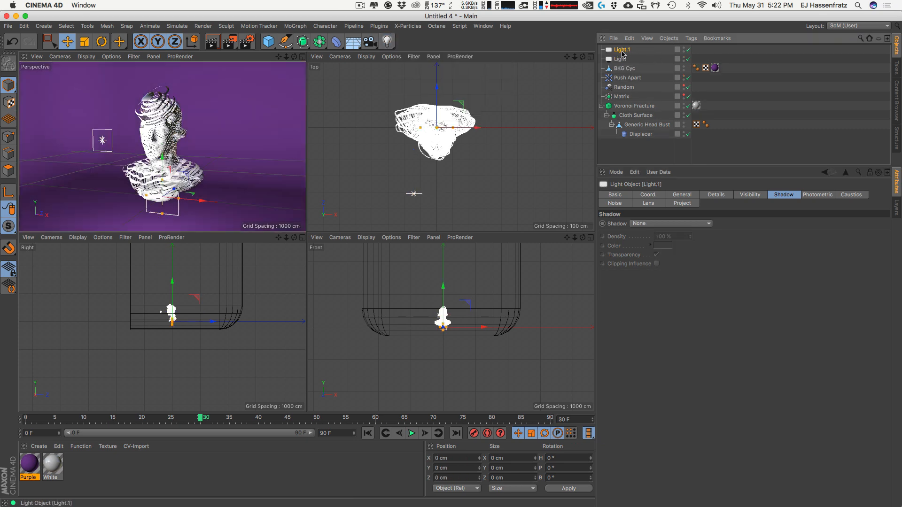
pyautogui.click(670, 223)
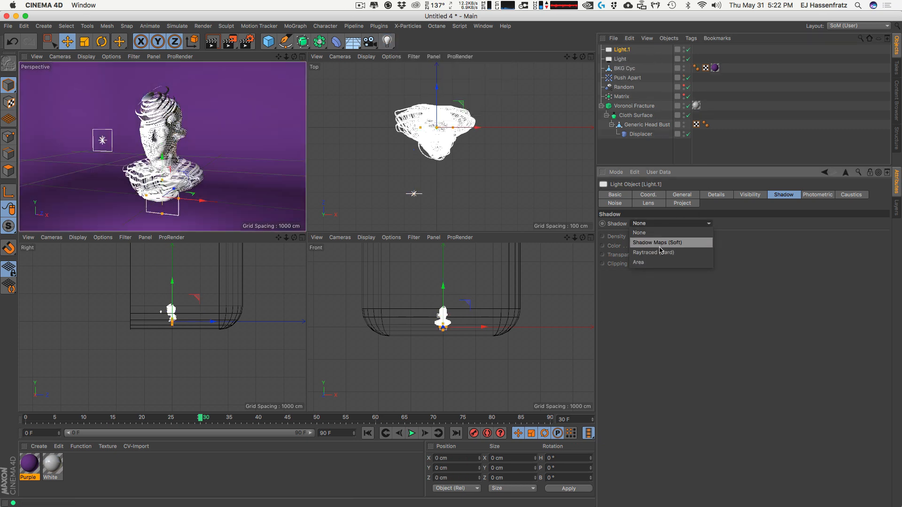
pyautogui.click(664, 262)
# Set the area light's falloff to Inverse Square (Physically Accurate), enable Show in Render and Show in Reflection, and disable Show in Specular.
pyautogui.click(691, 197)
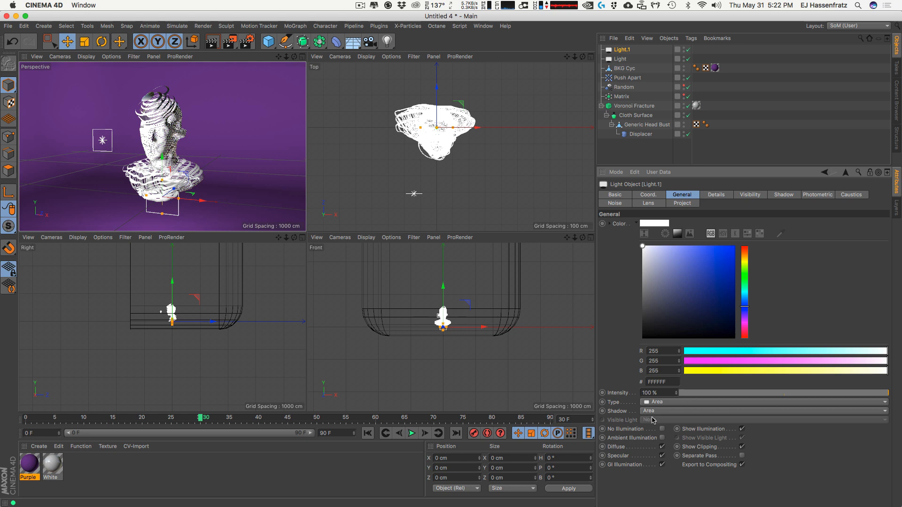
pyautogui.click(712, 196)
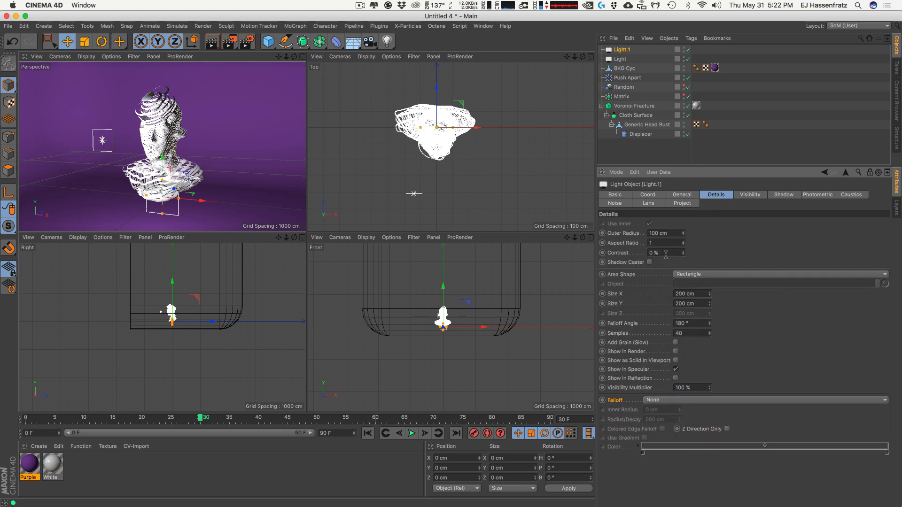
pyautogui.click(656, 403)
pyautogui.click(689, 420)
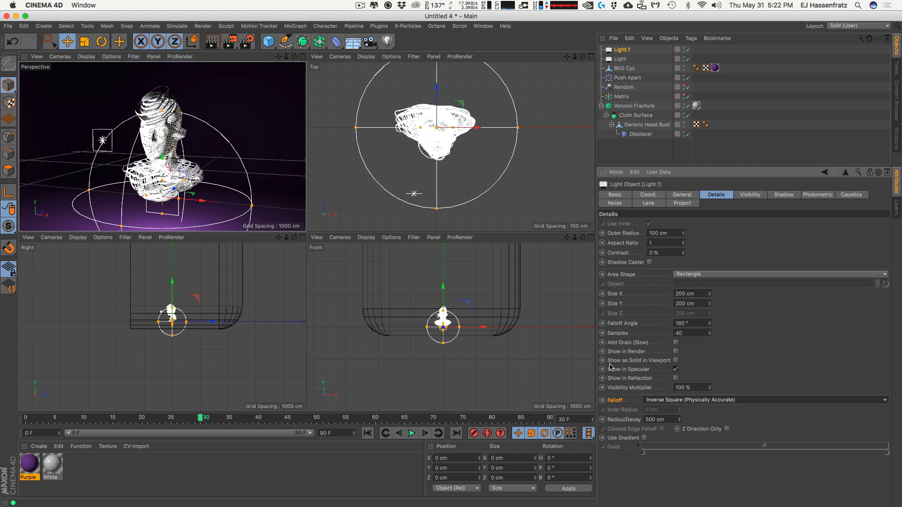
pyautogui.click(676, 378)
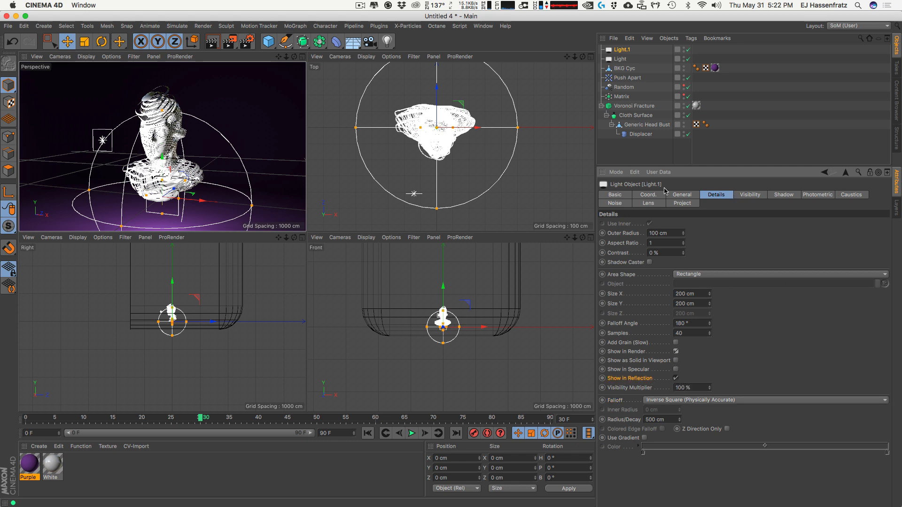
# Compare the PBR light's detail settings with the area light's, and delete the area light.
pyautogui.click(619, 60)
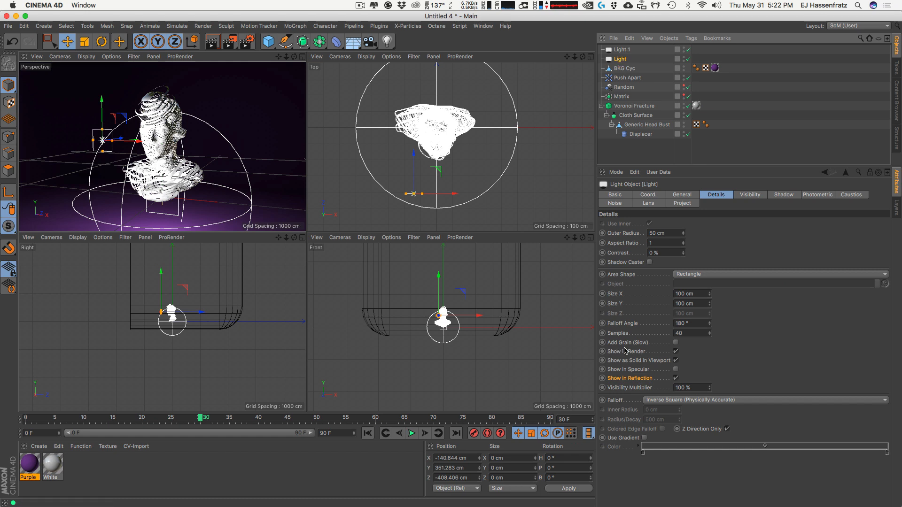
pyautogui.click(637, 361)
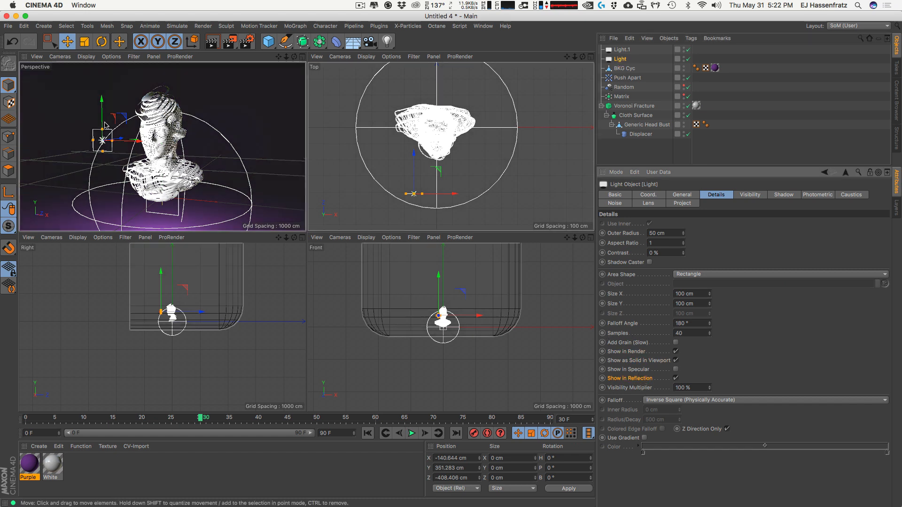
pyautogui.click(622, 51)
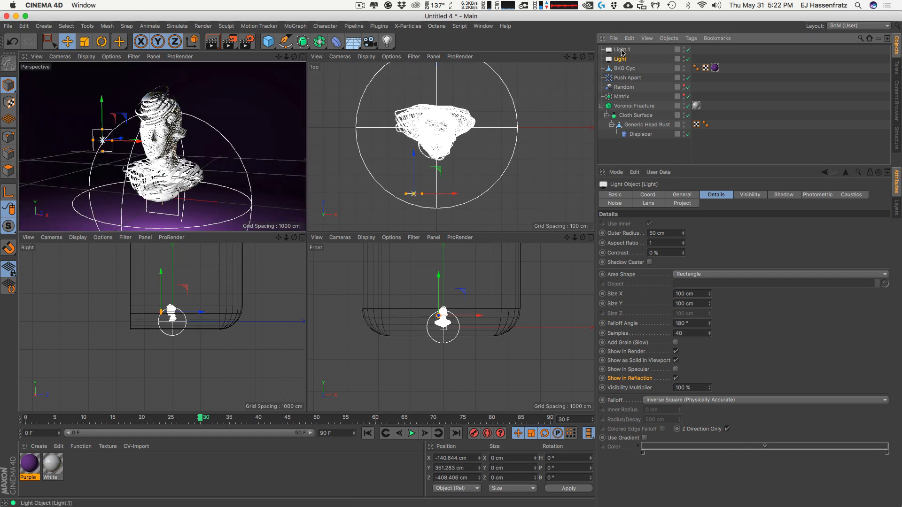
pyautogui.press('Delete')
# Move the PBR light behind the bust to about X -302 cm, Y 460 cm, Z 150 cm, turning its heading to about -135° to face the bust.
pyautogui.click(620, 49)
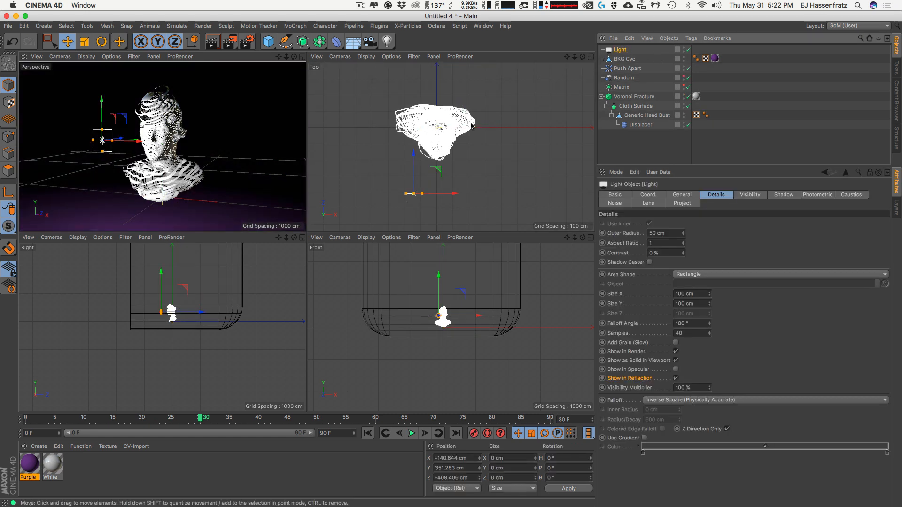
pyautogui.moveTo(102, 99); pyautogui.dragTo(102, 88)
pyautogui.moveTo(474, 185); pyautogui.dragTo(436, 119)
pyautogui.press('r')
pyautogui.moveTo(464, 149); pyautogui.dragTo(345, 157)
pyautogui.press('e')
pyautogui.moveTo(397, 172); pyautogui.dragTo(419, 149)
pyautogui.moveTo(130, 166); pyautogui.dragTo(118, 156)
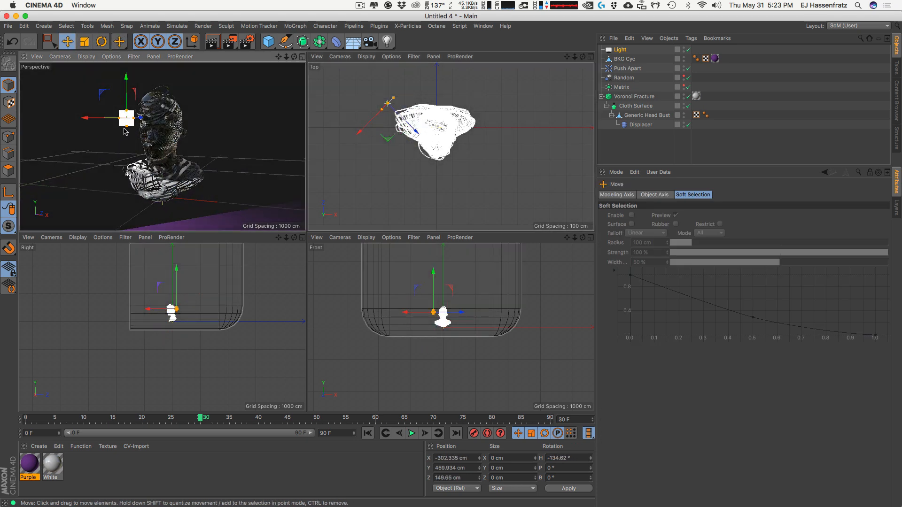
# Enlarge the light to about 202 by 360 cm, tilt it about -17°, and reposition it at about X -269 cm, Y 509 cm, Z 166 cm.
pyautogui.moveTo(125, 126); pyautogui.dragTo(143, 139)
pyautogui.press('r')
pyautogui.press('e')
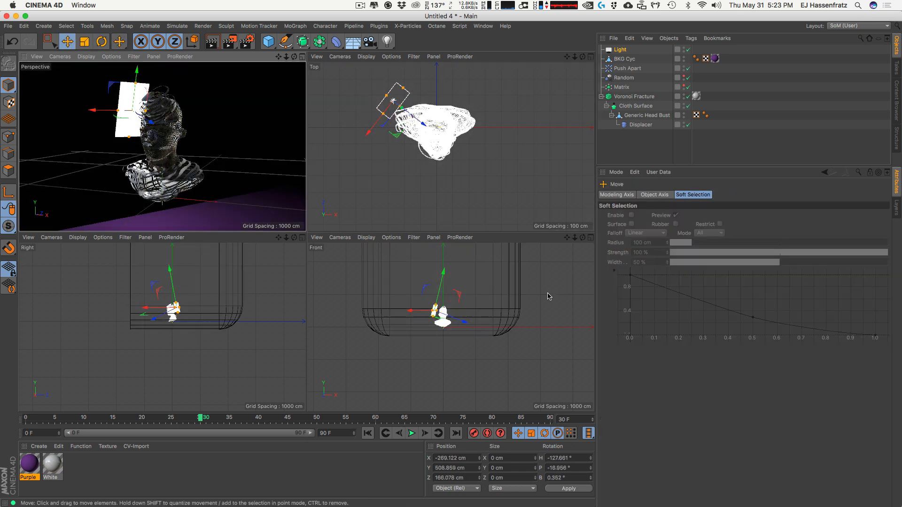
# Set the light's color to a saturated purple, RGB 153, 32, 252.
pyautogui.click(619, 50)
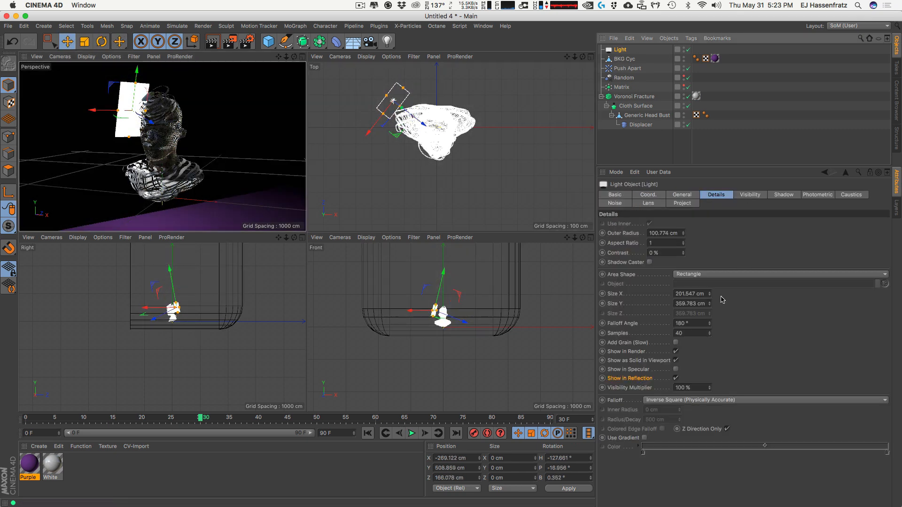
pyautogui.click(696, 196)
pyautogui.moveTo(744, 307); pyautogui.dragTo(744, 315)
pyautogui.moveTo(717, 256); pyautogui.dragTo(723, 247)
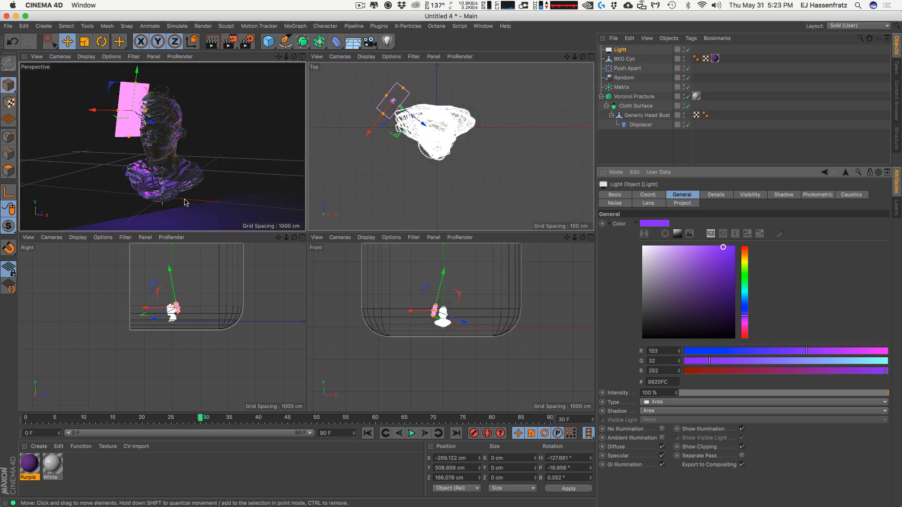
# Rename the light as L Rim.
pyautogui.doubleClick(622, 50)
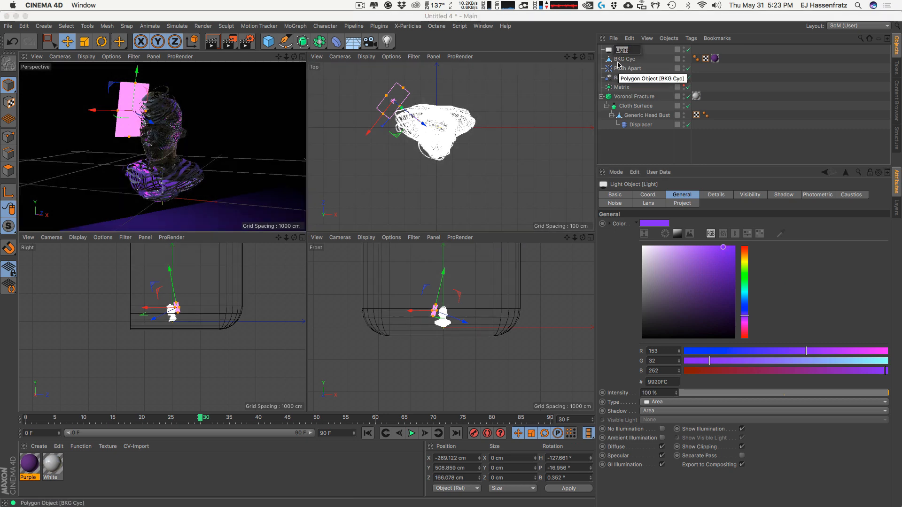
pyautogui.write('R')
pyautogui.press('BackSpace')
pyautogui.press('BackSpace')
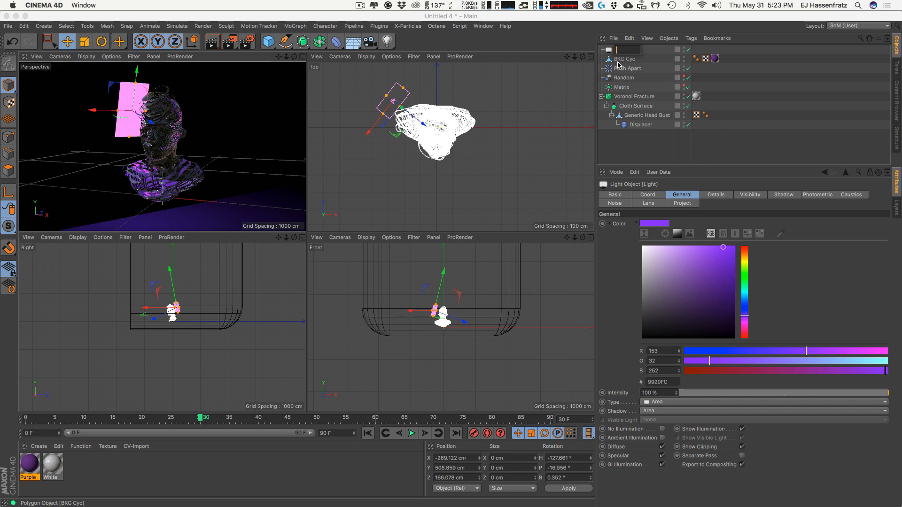
pyautogui.write('L Rim')
pyautogui.press('Return')
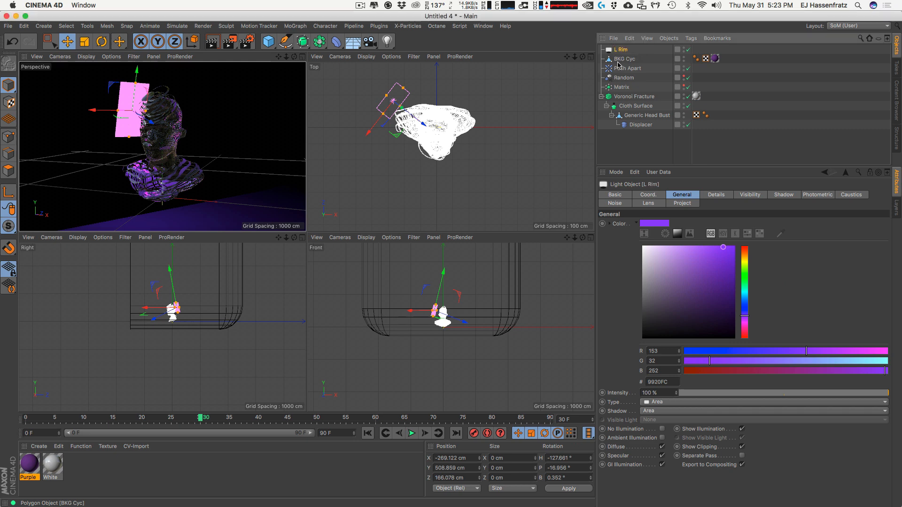
# Exclude BKG Cyc from the L Rim light's illumination and shift the light outward to about X -284 cm, Z 161 cm.
pyautogui.click(696, 203)
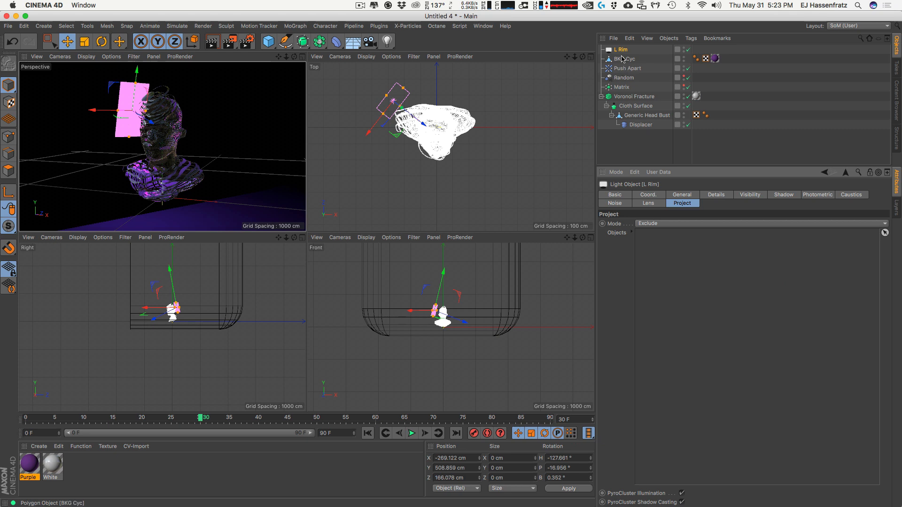
pyautogui.moveTo(624, 58); pyautogui.dragTo(667, 235)
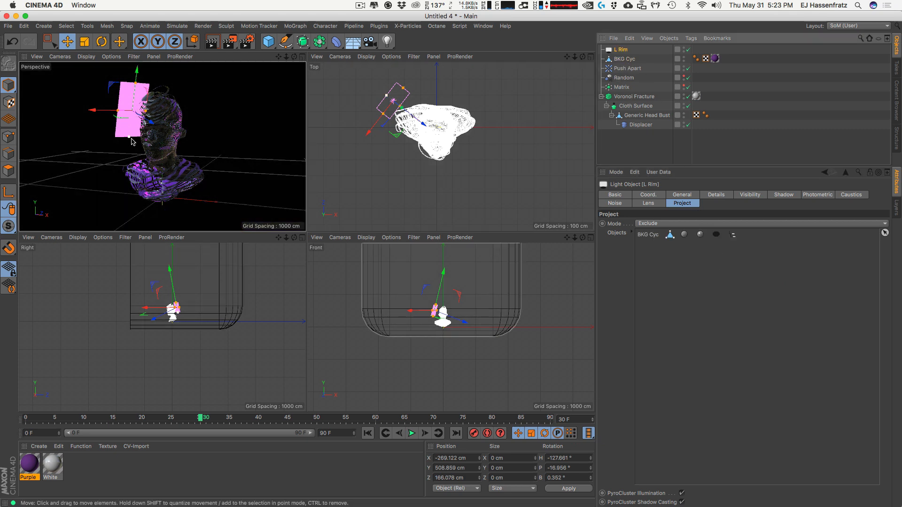
pyautogui.moveTo(123, 142); pyautogui.dragTo(120, 143)
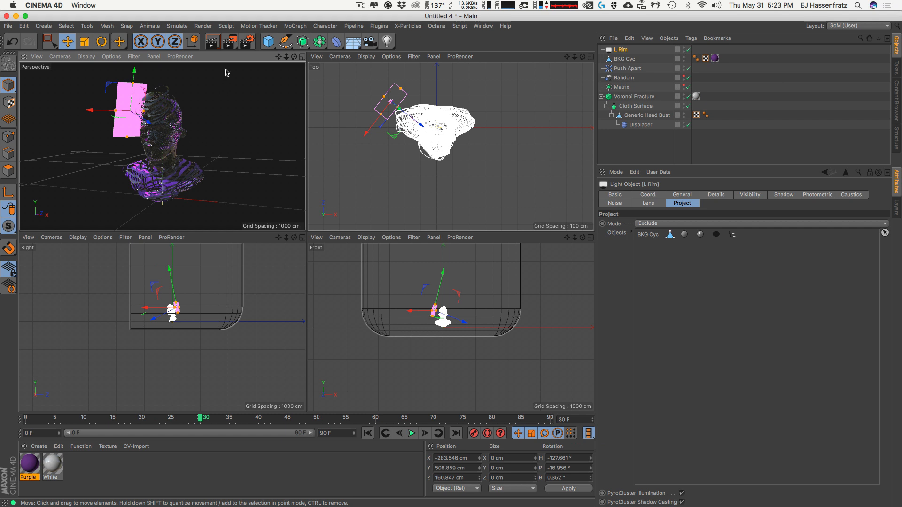
# Render a preview of the perspective view and stretch the L Rim light's height to about 425 cm.
pyautogui.hotkey('ctrl', 'r')
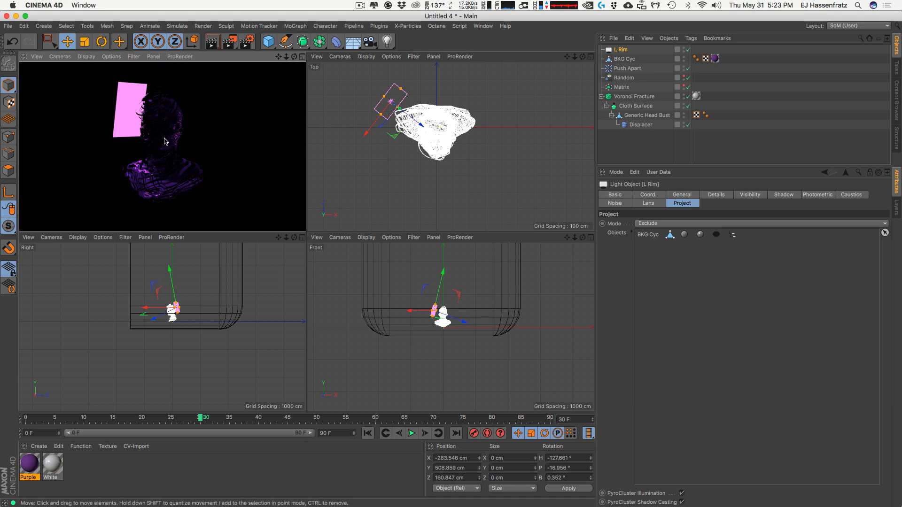
pyautogui.click(137, 168)
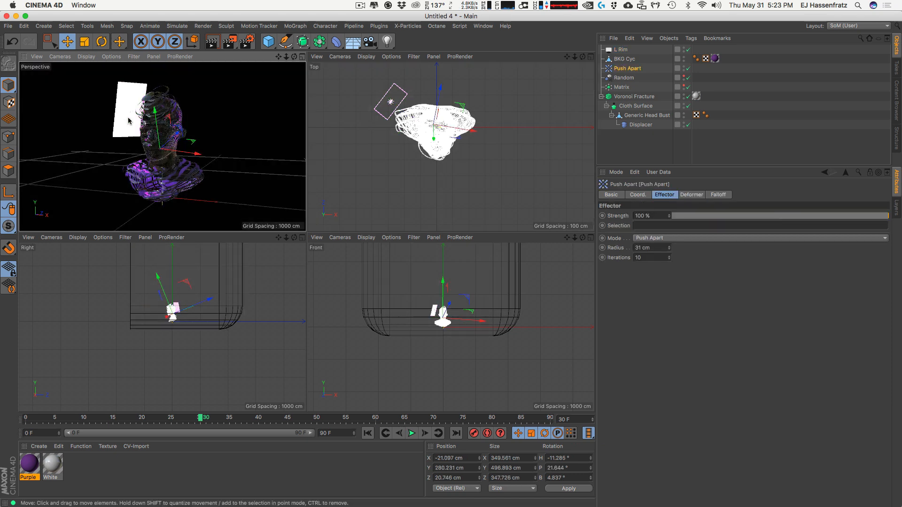
pyautogui.click(123, 131)
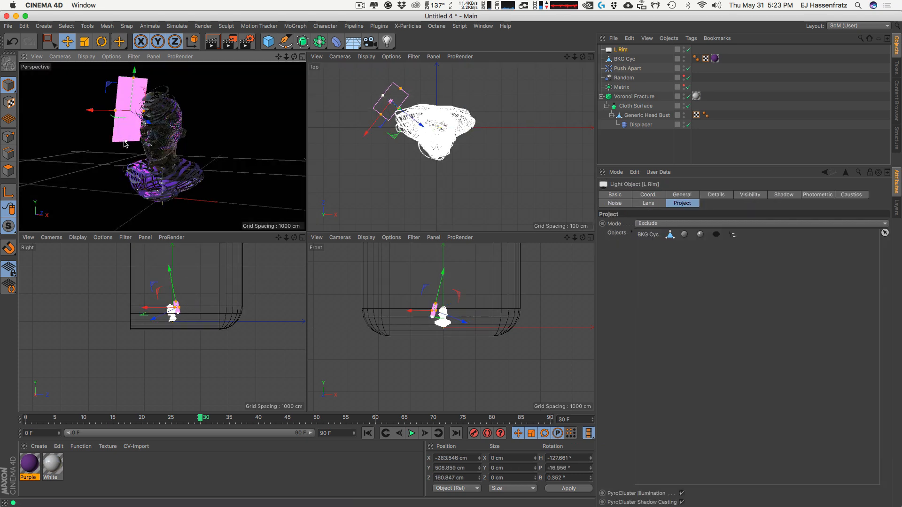
pyautogui.click(716, 196)
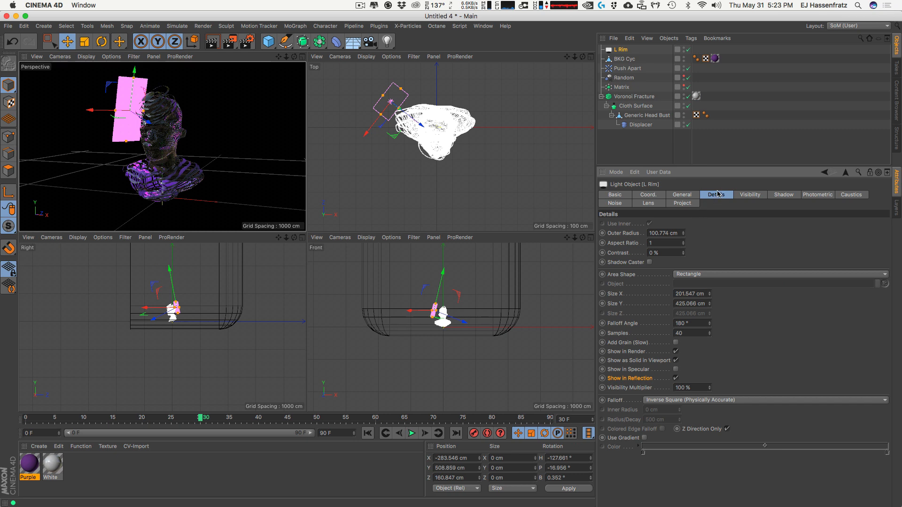
# Turn off Show as Solid in Viewport and Show in Render for L Rim and stretch its height to about 479 cm.
pyautogui.click(676, 360)
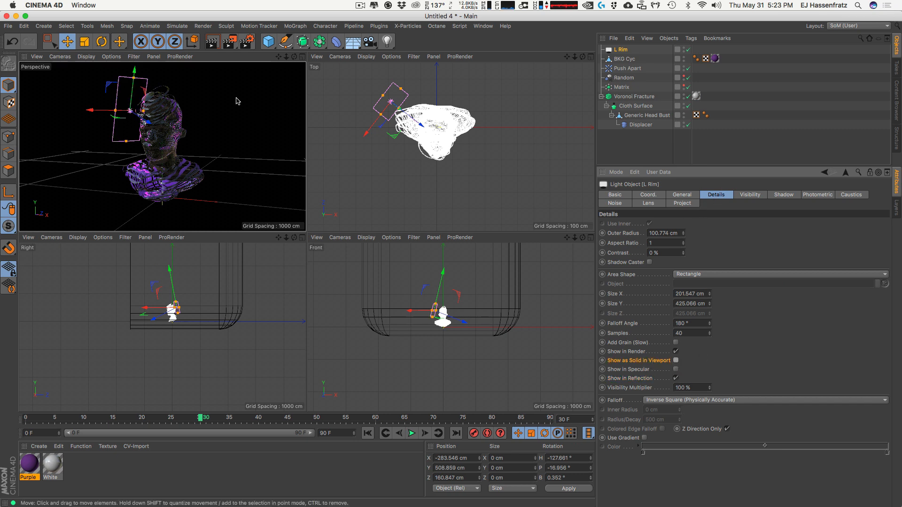
pyautogui.click(213, 46)
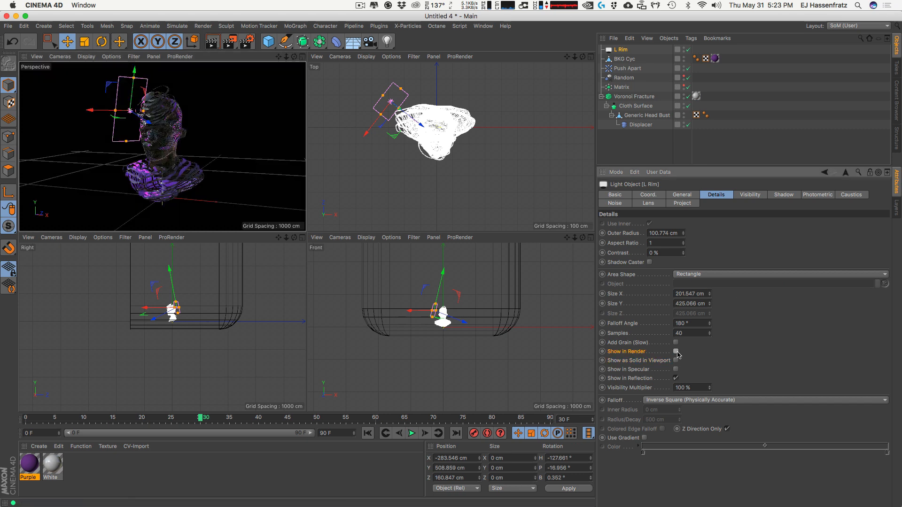
pyautogui.click(212, 42)
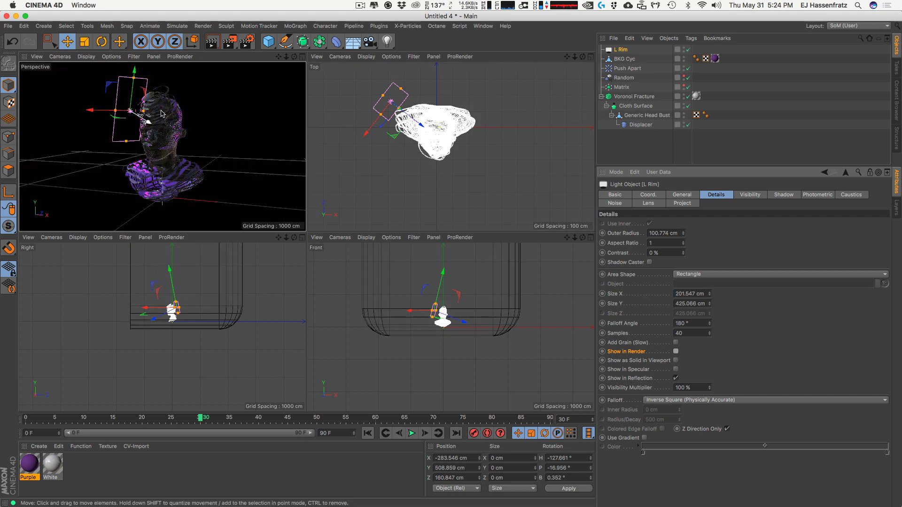
pyautogui.moveTo(126, 141); pyautogui.dragTo(126, 146)
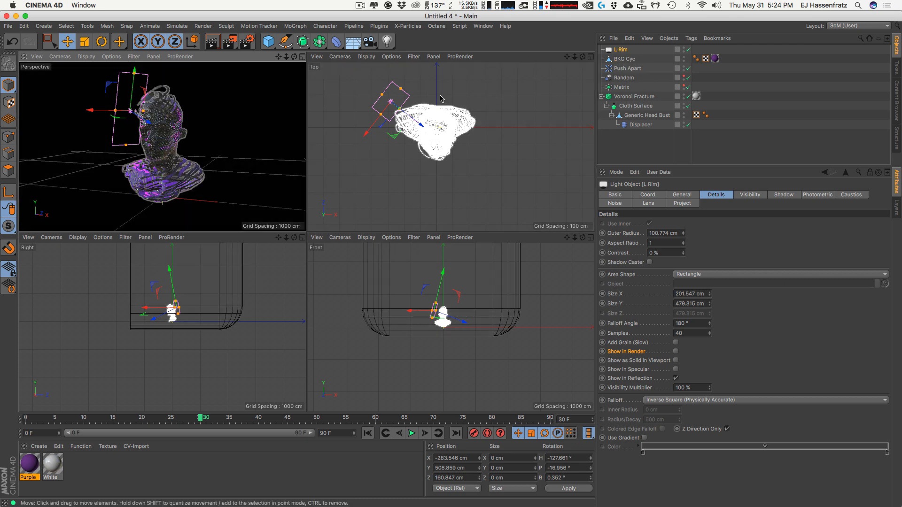
# Duplicate the L Rim light to the other side of the head at about X 230 cm, Z 230 cm, angled toward the bust.
pyautogui.keyDown('ctrl'); pyautogui.moveTo(429, 86); pyautogui.dragTo(464, 132); pyautogui.keyUp('ctrl')
pyautogui.press('r')
pyautogui.moveTo(195, 107); pyautogui.dragTo(204, 123)
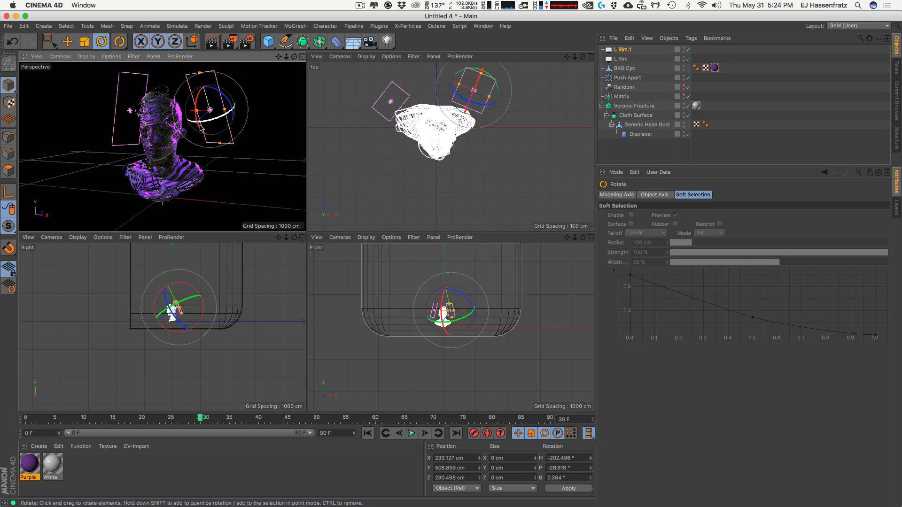
pyautogui.press('e')
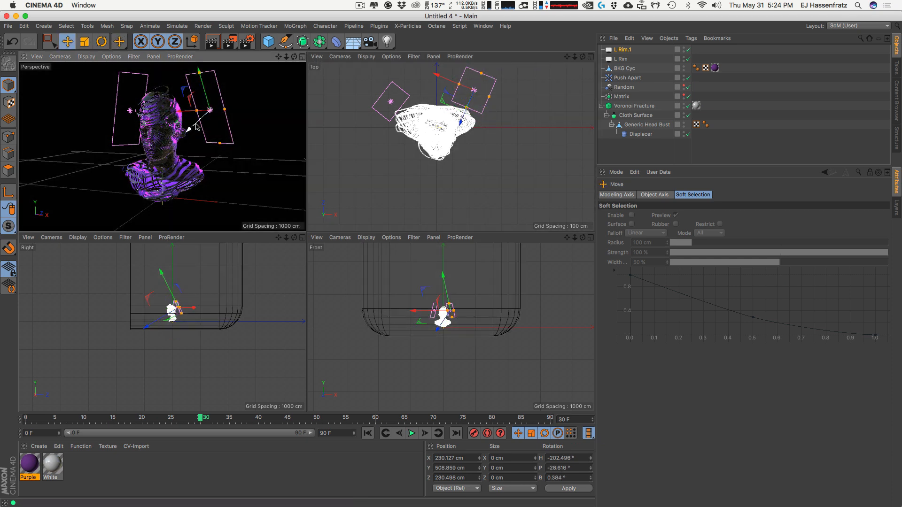
# Fine-tune the duplicate light's placement to about X 246 cm, Y 526 cm, Z 245 cm and its heading to about -229°.
pyautogui.press('r')
pyautogui.moveTo(197, 127); pyautogui.dragTo(199, 126)
pyautogui.press('e')
pyautogui.moveTo(476, 148); pyautogui.dragTo(482, 144)
pyautogui.moveTo(257, 170)
pyautogui.mouseDown()
pyautogui.moveTo(255, 153)
pyautogui.moveTo(254, 170)
pyautogui.mouseUp()
pyautogui.press('r')
pyautogui.moveTo(218, 134); pyautogui.dragTo(223, 132)
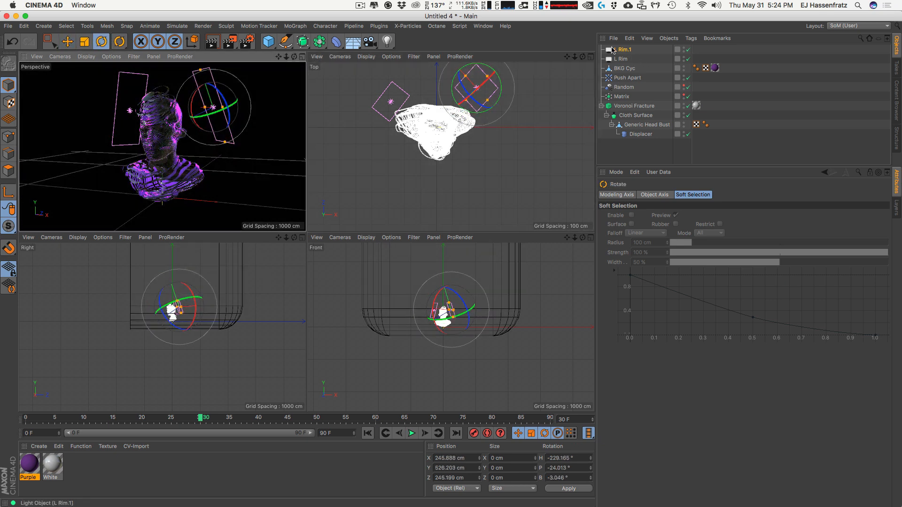
# Rename the duplicated light as R Rim.
pyautogui.doubleClick(613, 50)
pyautogui.write('R R')
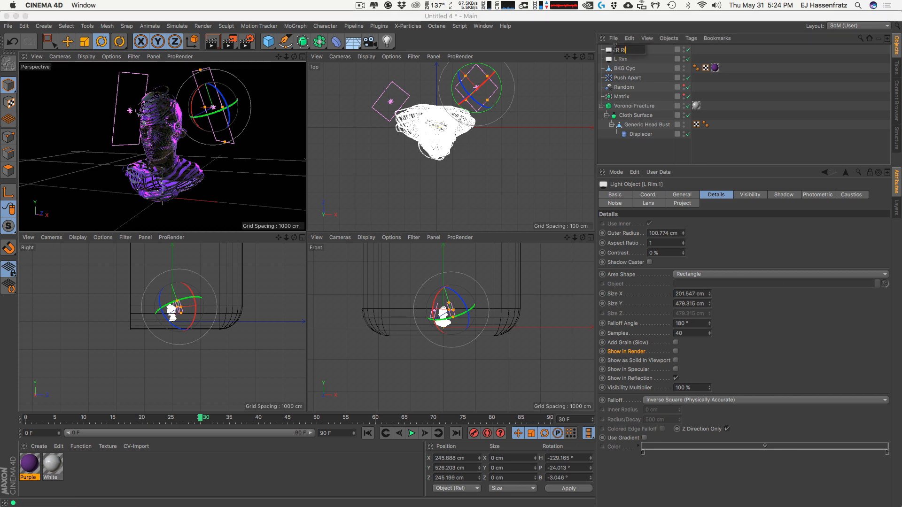
pyautogui.write('im')
pyautogui.press('Return')
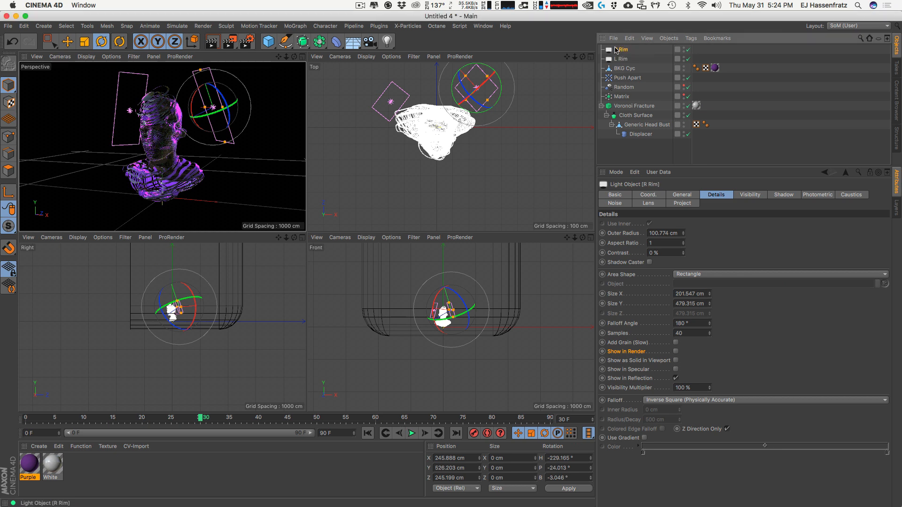
# Color R Rim orange, RGB 255, 157, 52, turn it slightly to a heading of about -231°, and set its intensity to 88%.
pyautogui.click(682, 195)
pyautogui.moveTo(743, 263)
pyautogui.mouseDown()
pyautogui.moveTo(748, 256)
pyautogui.moveTo(703, 246)
pyautogui.mouseUp()
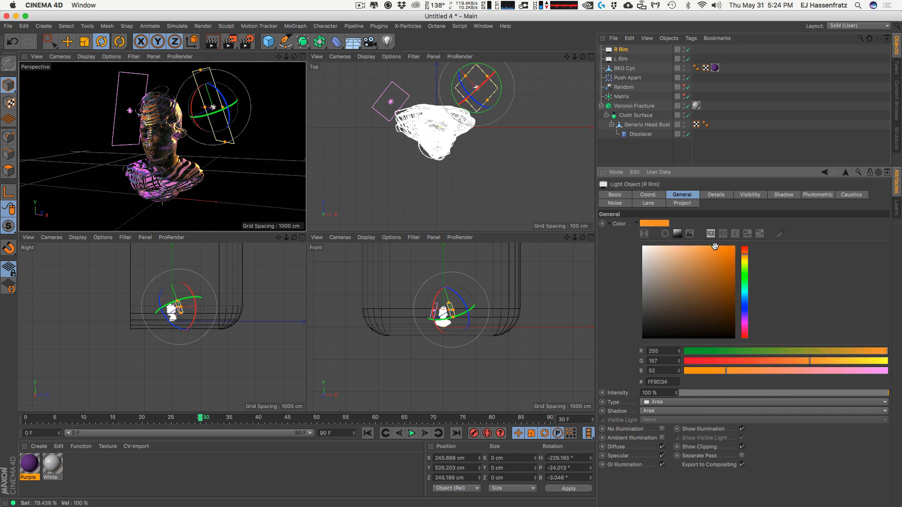
pyautogui.moveTo(521, 126); pyautogui.dragTo(517, 127)
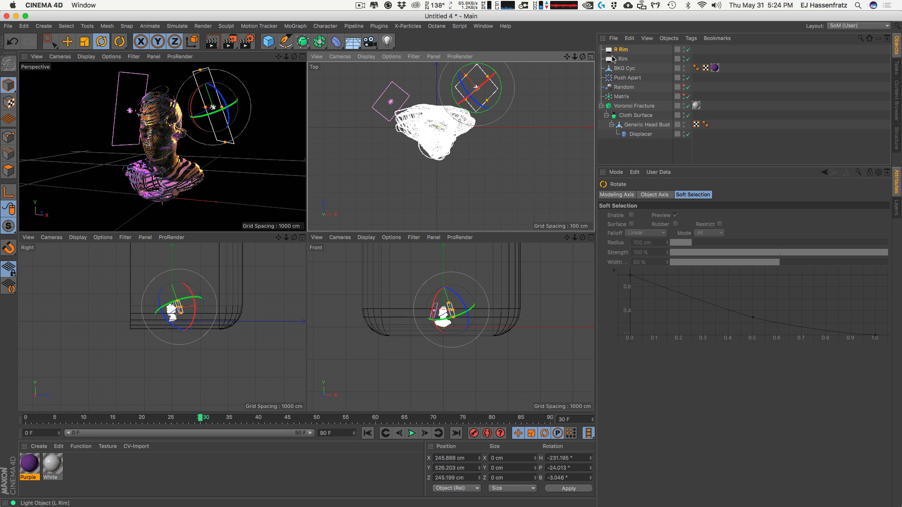
pyautogui.moveTo(865, 393); pyautogui.dragTo(846, 393)
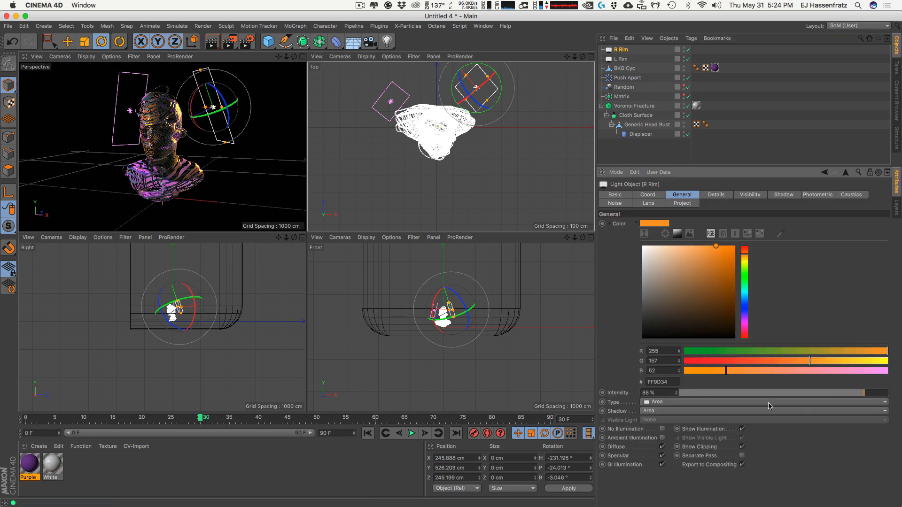
# Set the shadow type of both rim lights to None.
pyautogui.keyDown('shift'); pyautogui.click(621, 59); pyautogui.keyUp('shift')
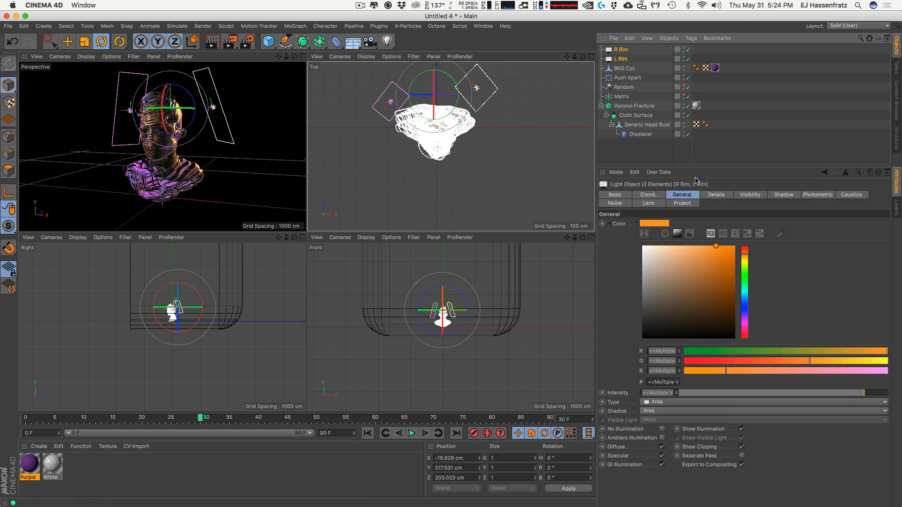
pyautogui.click(666, 411)
pyautogui.click(666, 421)
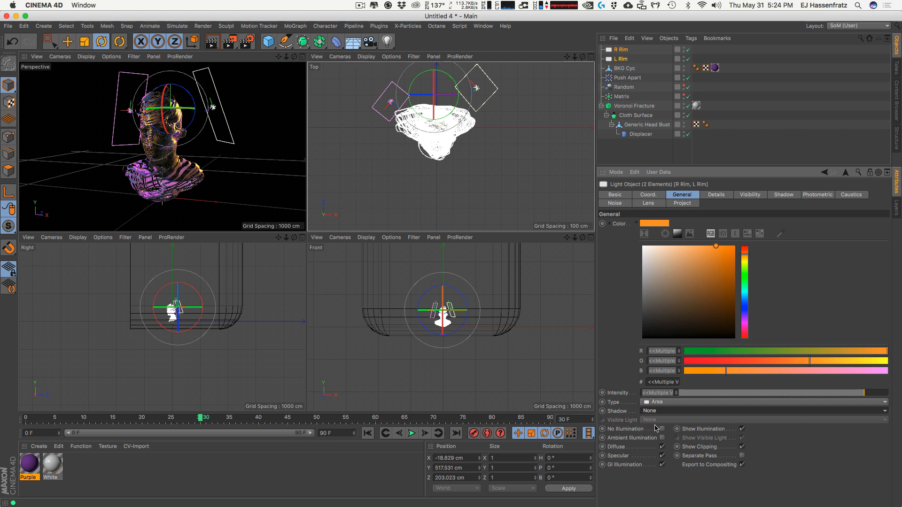
# Straighten R Rim to about heading -219°, pitch 0°, shift it to about X 231 cm, Z 277 cm, and render a preview.
pyautogui.click(621, 59)
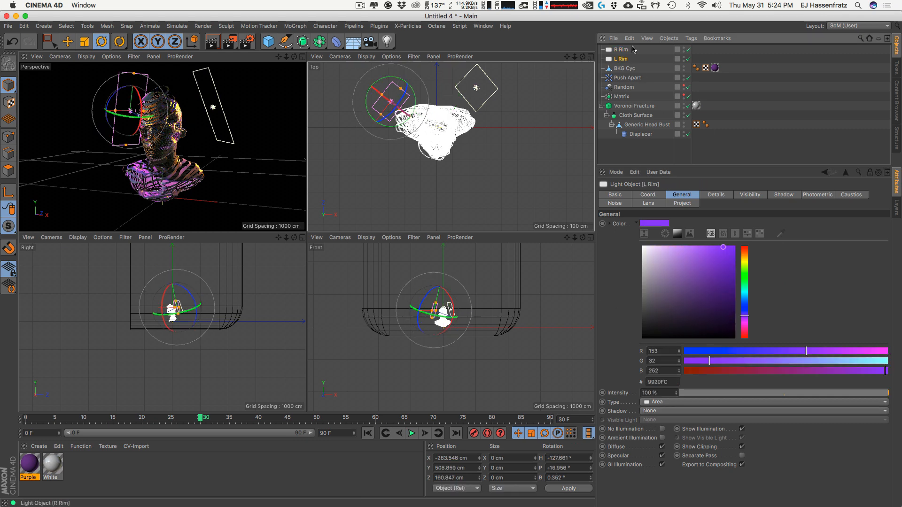
pyautogui.click(508, 100)
pyautogui.click(489, 99)
pyautogui.moveTo(494, 111); pyautogui.dragTo(493, 96)
pyautogui.press('e')
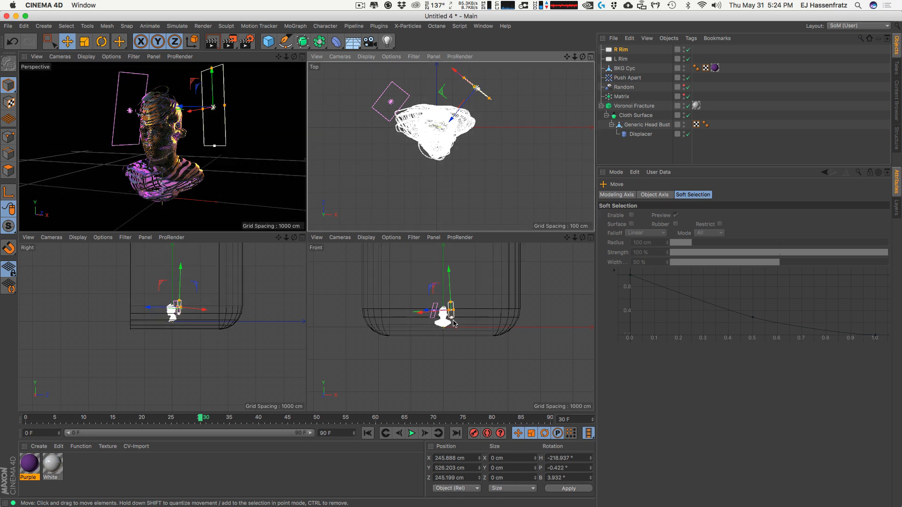
pyautogui.moveTo(487, 172); pyautogui.dragTo(484, 167)
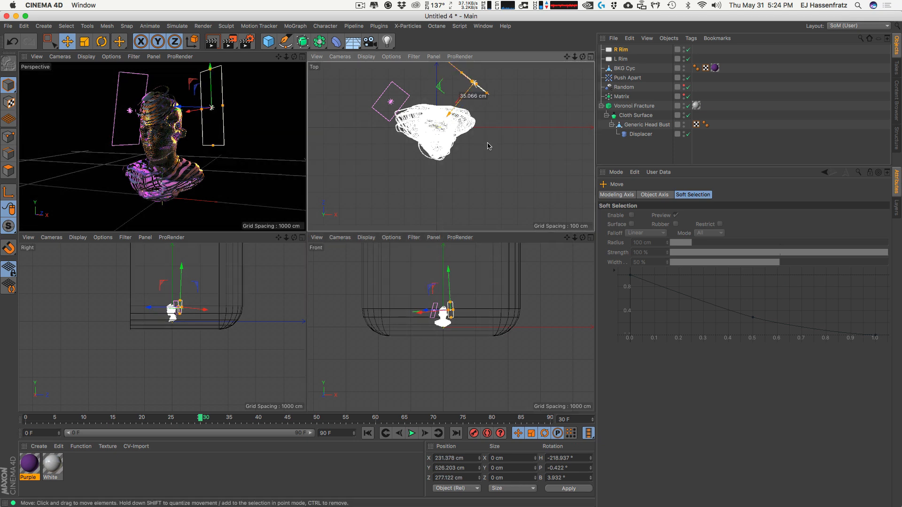
pyautogui.click(212, 41)
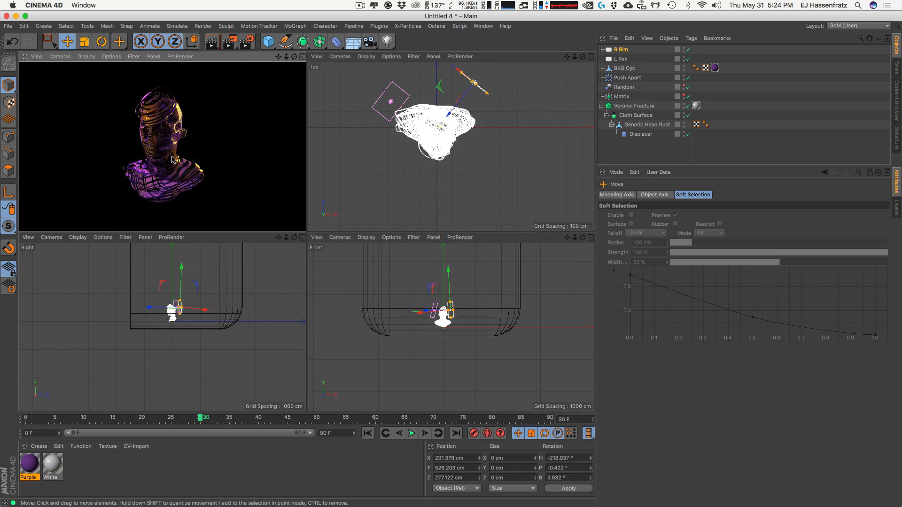
# Rotate the Voronoi Fracture bust to about H -30°, P 6°, B 1° and shift it to about X 24 cm, Y 18 cm, Z 10 cm.
pyautogui.scroll(5, 160, 144)
pyautogui.keyDown('alt'); pyautogui.moveTo(148, 142); pyautogui.dragTo(190, 146); pyautogui.keyUp('alt')
pyautogui.scroll(-7, 167, 156)
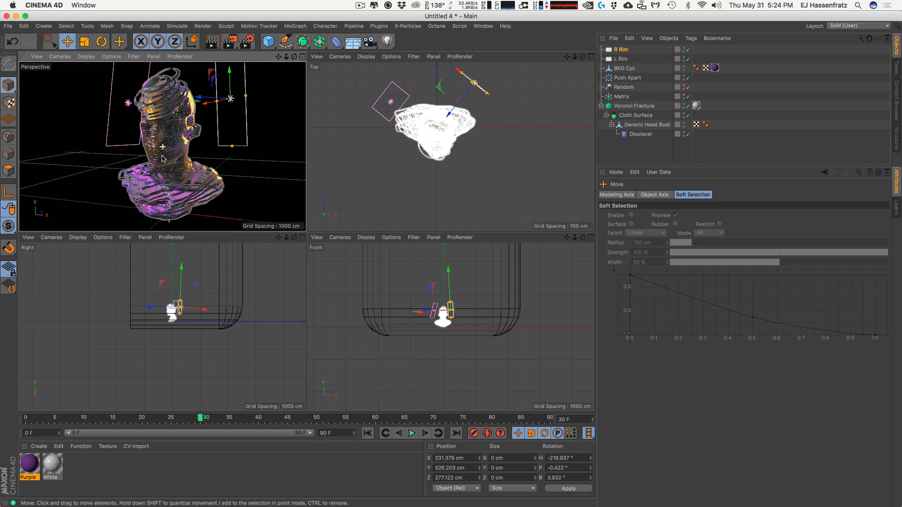
pyautogui.moveTo(174, 160)
pyautogui.keyDown('alt'); pyautogui.mouseDown()
pyautogui.moveTo(162, 158)
pyautogui.moveTo(176, 157)
pyautogui.mouseUp(); pyautogui.keyUp('alt')
pyautogui.click(632, 125)
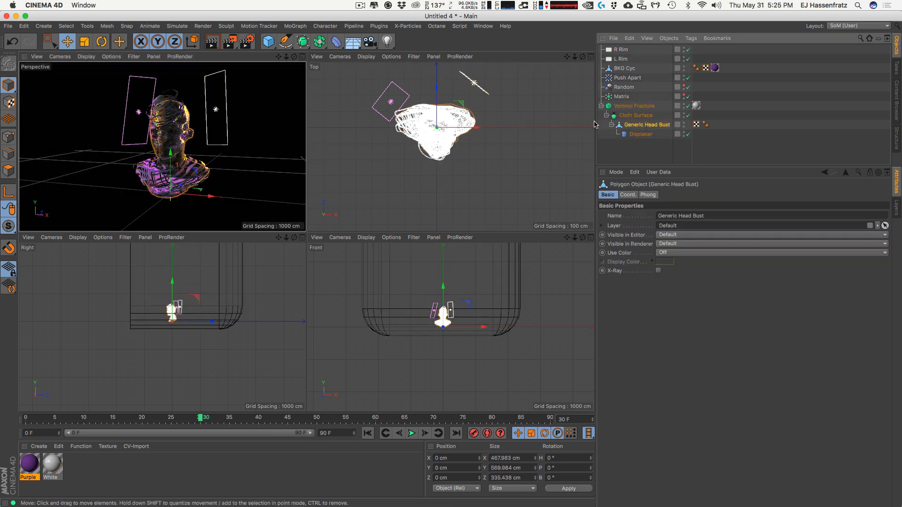
pyautogui.click(633, 105)
pyautogui.press('r')
pyautogui.moveTo(189, 153); pyautogui.dragTo(205, 202)
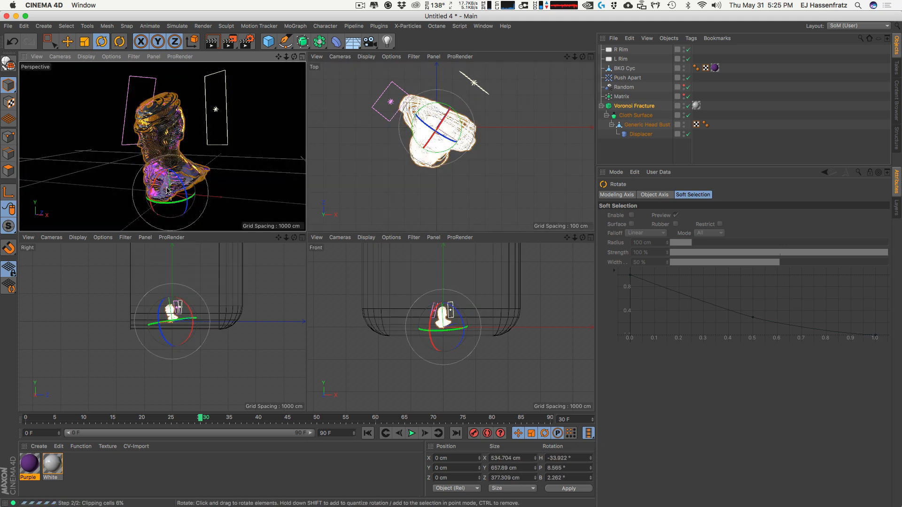
pyautogui.press('e')
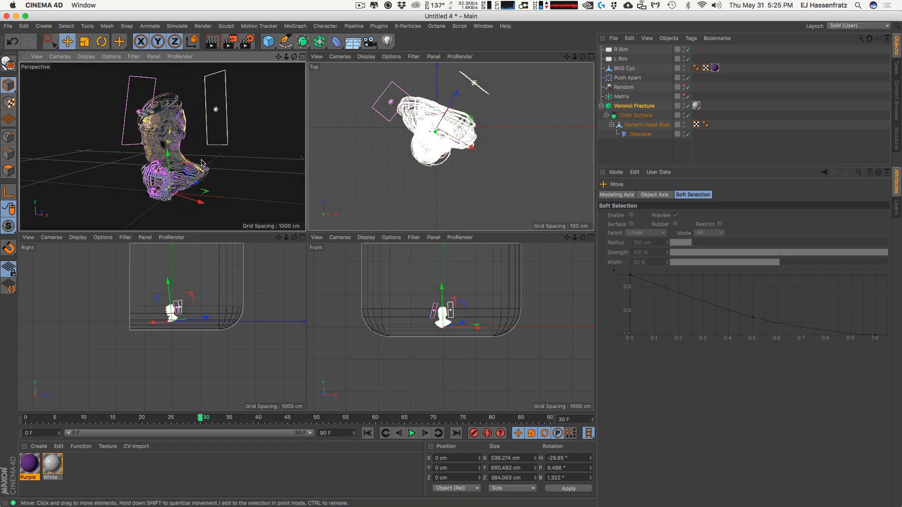
pyautogui.moveTo(209, 168); pyautogui.dragTo(213, 165)
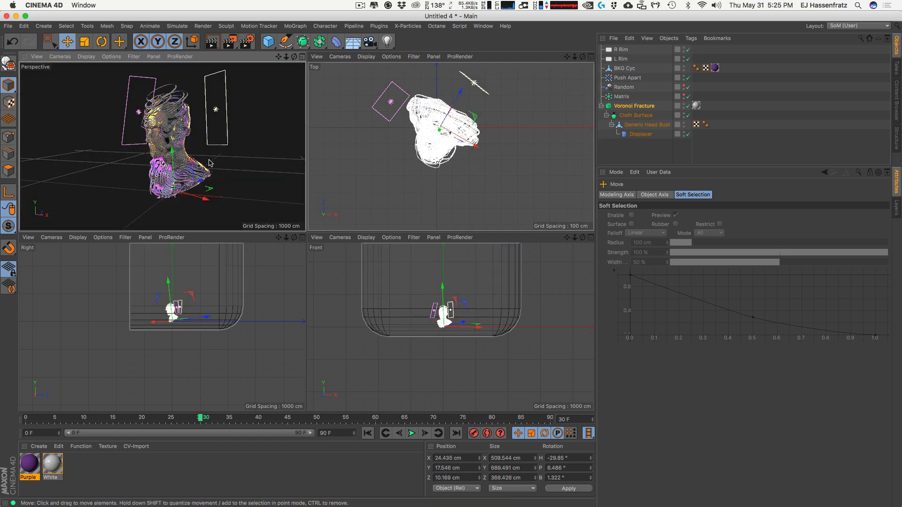
pyautogui.click(624, 97)
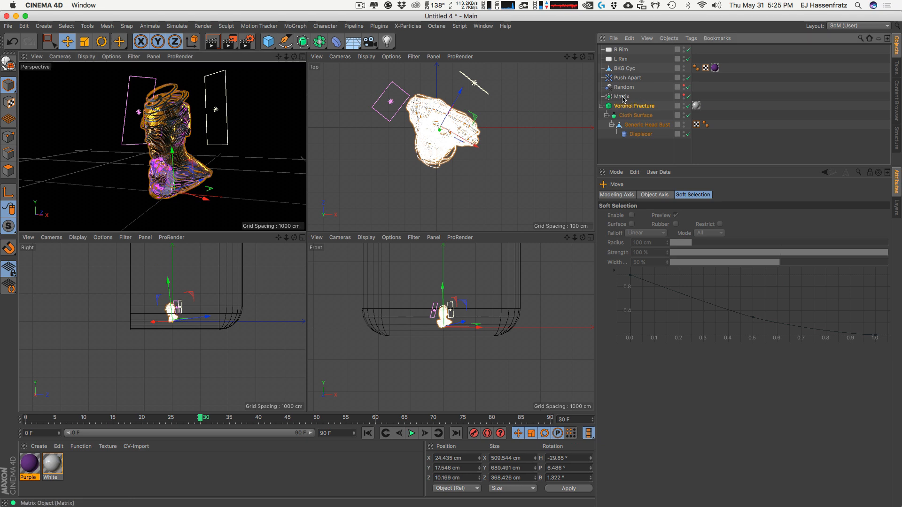
pyautogui.click(625, 88)
pyautogui.click(626, 79)
pyautogui.click(628, 88)
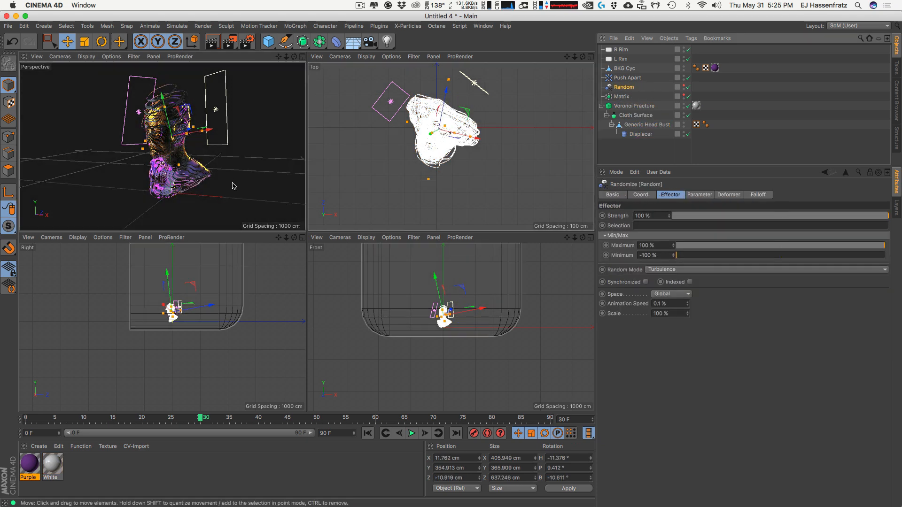
# Refine the Voronoi Fracture bust's rotation to about H -24°, P 5°, B -4° and deselect it.
pyautogui.click(634, 107)
pyautogui.press('r')
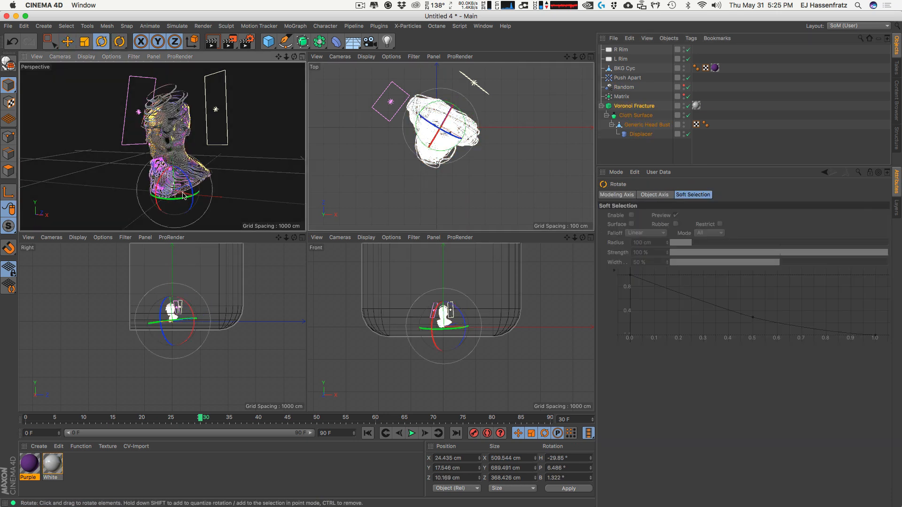
pyautogui.moveTo(177, 213); pyautogui.dragTo(175, 211)
pyautogui.press('e')
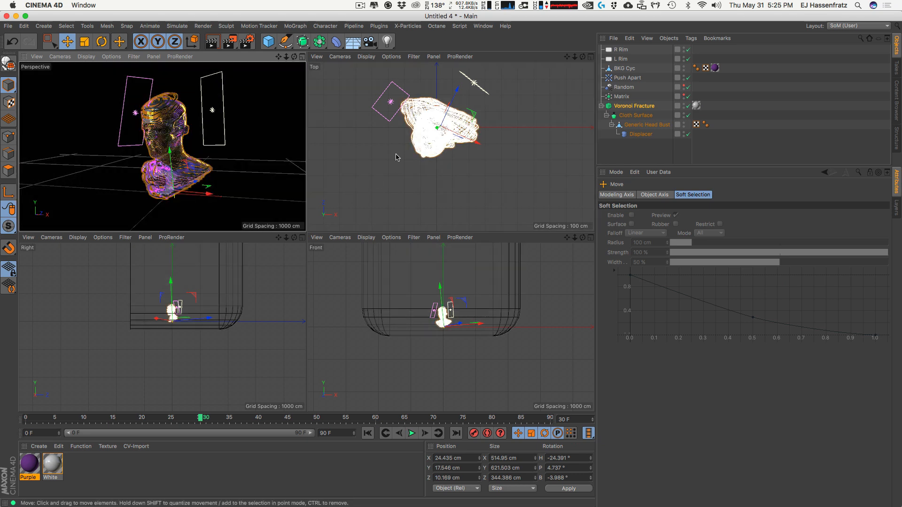
pyautogui.click(654, 149)
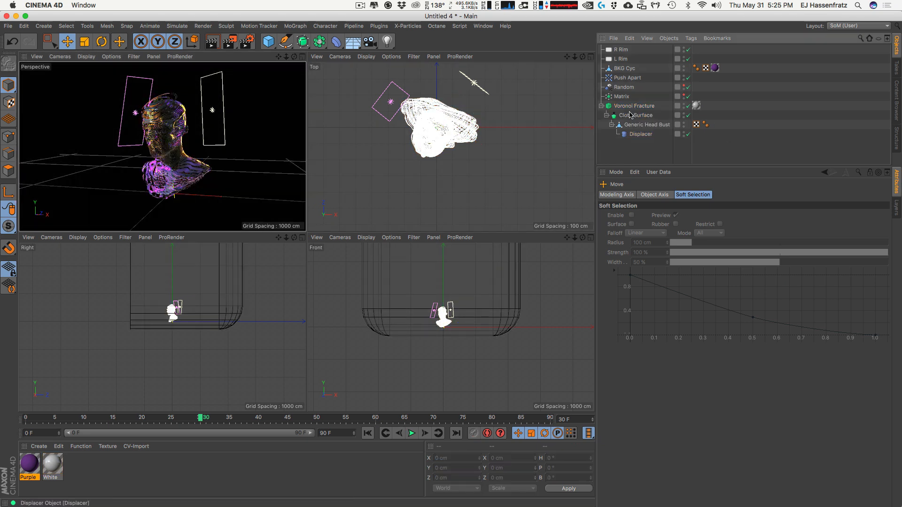
# Duplicate the L Rim light and rename the copy as Key.
pyautogui.click(635, 59)
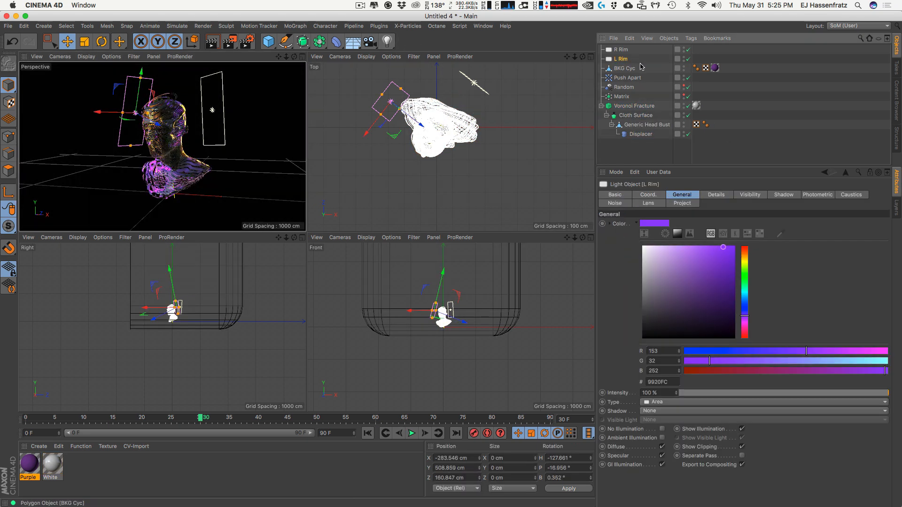
pyautogui.keyDown('ctrl'); pyautogui.moveTo(630, 65); pyautogui.dragTo(630, 66); pyautogui.keyUp('ctrl')
pyautogui.doubleClick(626, 69)
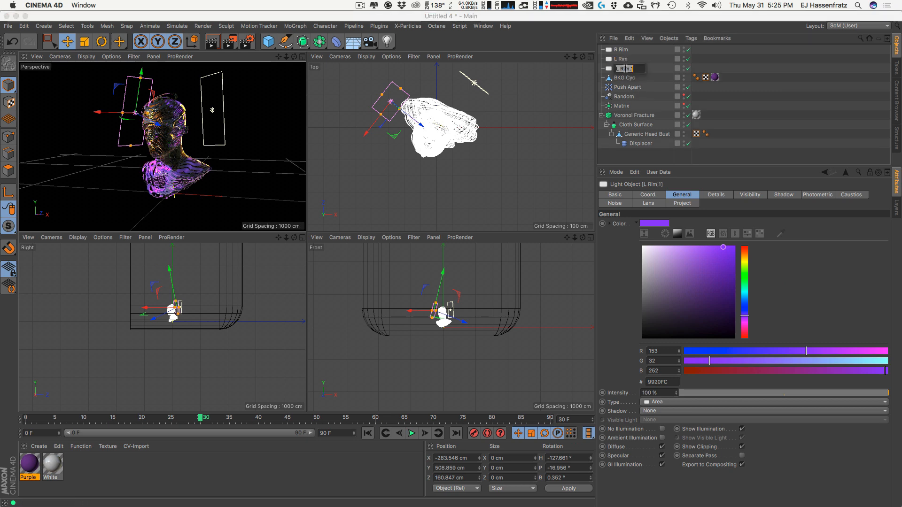
pyautogui.write('Key')
pyautogui.press('Return')
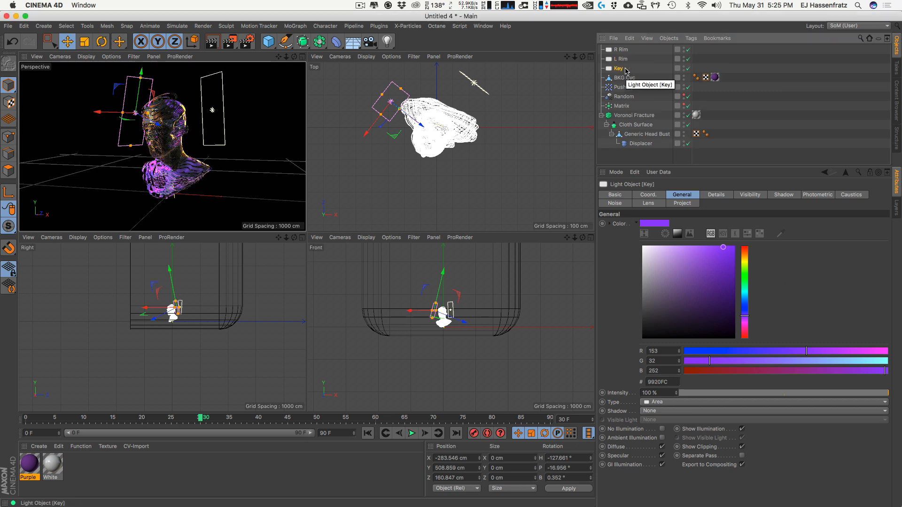
# Move the Key light above the bust's front side to about X 375 cm, Y 1059 cm, Z -144 cm, with a heading of about 53°.
pyautogui.moveTo(492, 141); pyautogui.dragTo(551, 183)
pyautogui.press('r')
pyautogui.press('e')
pyautogui.press('r')
pyautogui.press('e')
pyautogui.moveTo(480, 329); pyautogui.dragTo(470, 299)
pyautogui.moveTo(486, 207); pyautogui.dragTo(513, 174)
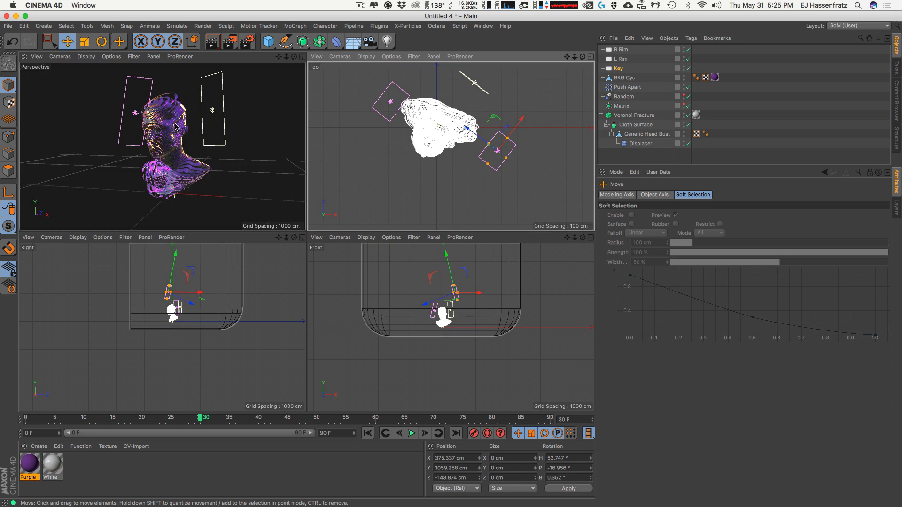
# Shift the Key light outward to about X 567 cm, Y 1103 cm and tilt it down toward the bust, pitch about -48°.
pyautogui.moveTo(536, 196); pyautogui.dragTo(544, 192)
pyautogui.press('r')
pyautogui.moveTo(484, 312); pyautogui.dragTo(519, 283)
pyautogui.press('e')
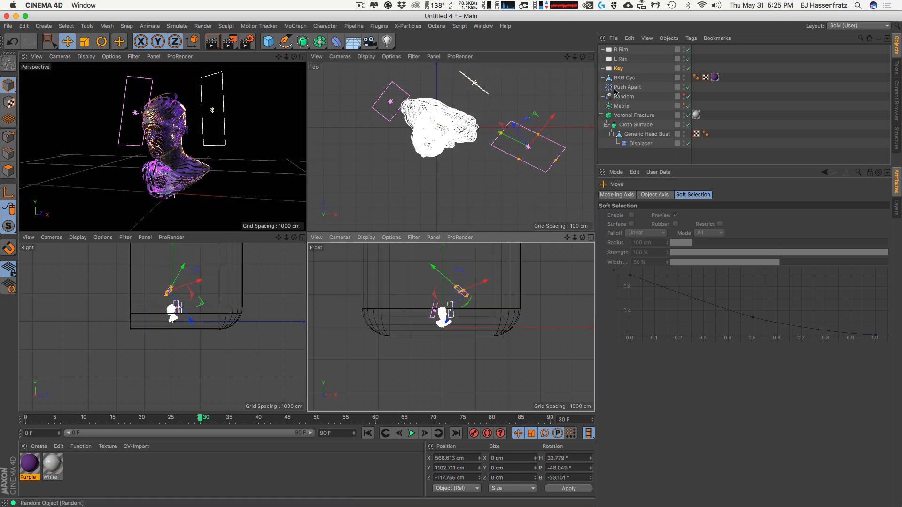
# Set the Key light's shadow type to Area and remove BKG Cyc from its exclusion list.
pyautogui.click(660, 412)
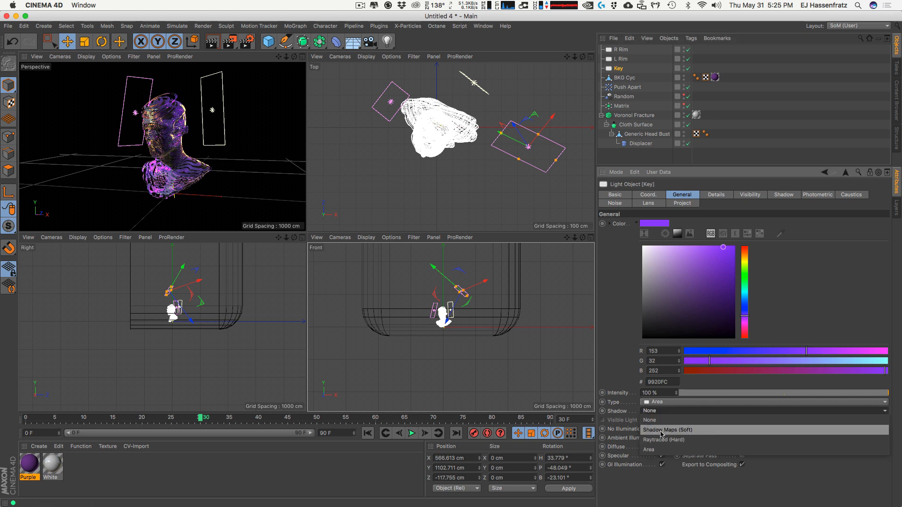
pyautogui.click(662, 446)
pyautogui.click(682, 205)
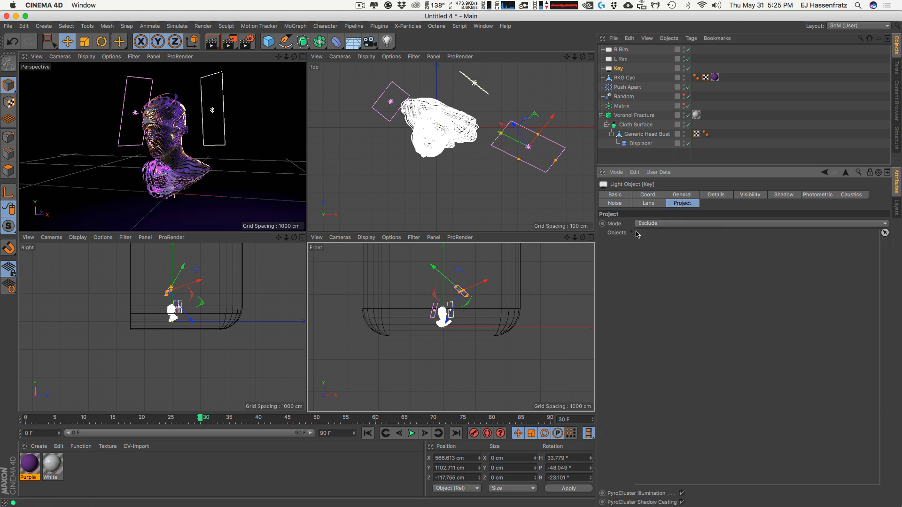
# Reposition the Key light to about X 532 cm, Y 755 cm, Z -199 cm, with a heading of about 43° and pitch of -31°.
pyautogui.moveTo(489, 191); pyautogui.dragTo(482, 207)
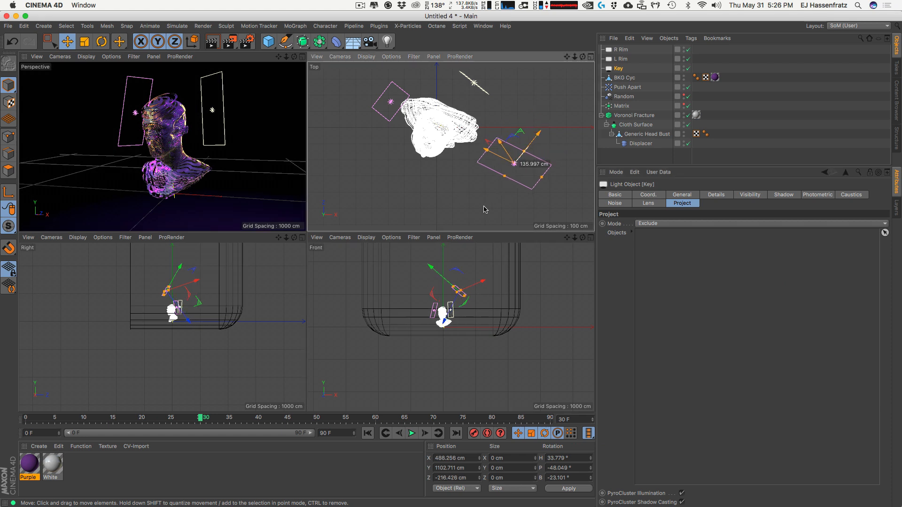
pyautogui.press('r')
pyautogui.moveTo(495, 322)
pyautogui.mouseDown()
pyautogui.moveTo(495, 334)
pyautogui.moveTo(494, 324)
pyautogui.mouseUp()
pyautogui.press('e')
pyautogui.moveTo(581, 198); pyautogui.dragTo(557, 198)
pyautogui.moveTo(483, 196); pyautogui.dragTo(494, 192)
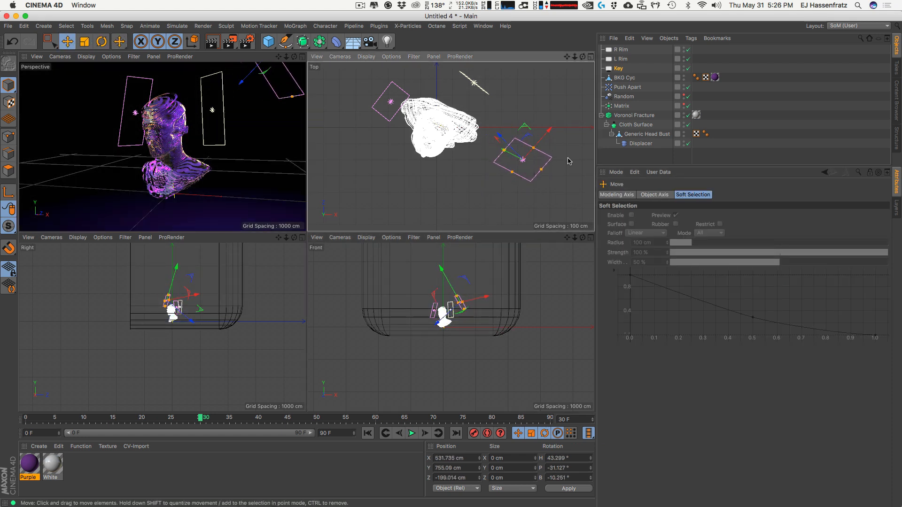
# Recolor the Key light to soft blue, RGB 130, 156, 241, with 73% intensity, and preview the render.
pyautogui.click(618, 70)
pyautogui.click(682, 194)
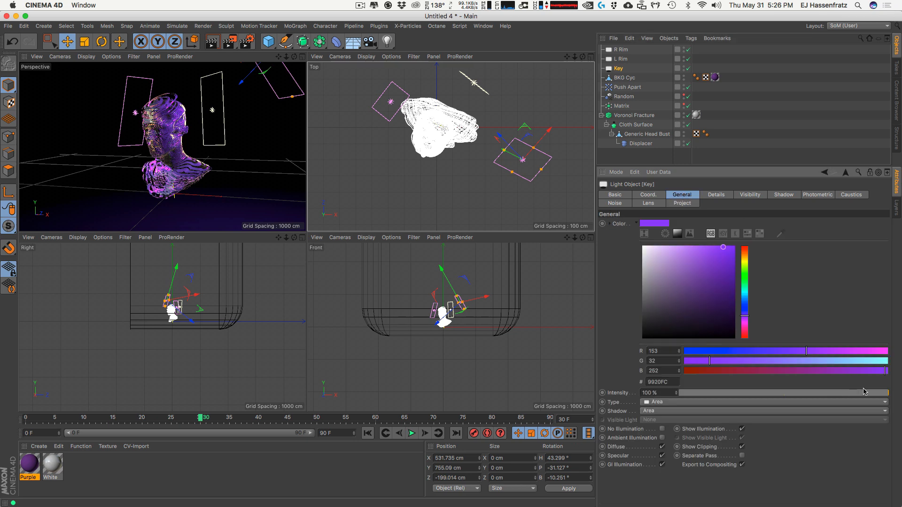
pyautogui.moveTo(742, 296); pyautogui.dragTo(747, 302)
pyautogui.moveTo(713, 266)
pyautogui.mouseDown()
pyautogui.moveTo(691, 266)
pyautogui.moveTo(679, 254)
pyautogui.mouseUp()
pyautogui.moveTo(744, 304); pyautogui.dragTo(748, 307)
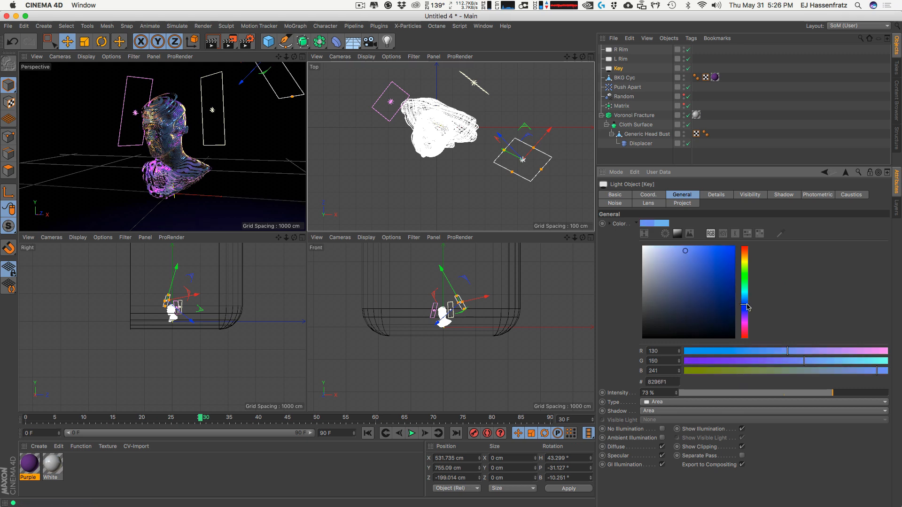
pyautogui.click(212, 42)
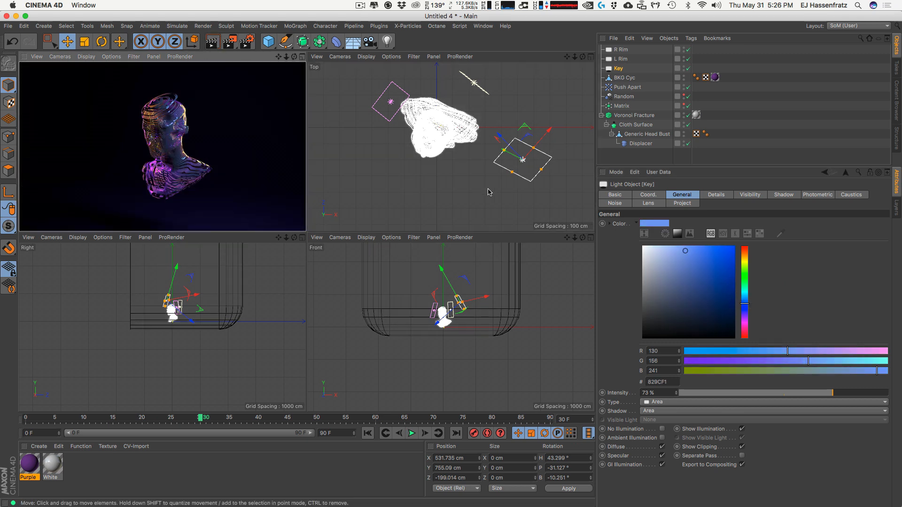
# Set the Key light's intensity to 100% and move it away from the bust to about X 799 cm, Y 1108 cm, Z -609 cm.
pyautogui.moveTo(496, 192); pyautogui.dragTo(502, 188)
pyautogui.scroll(-2, 431, 181)
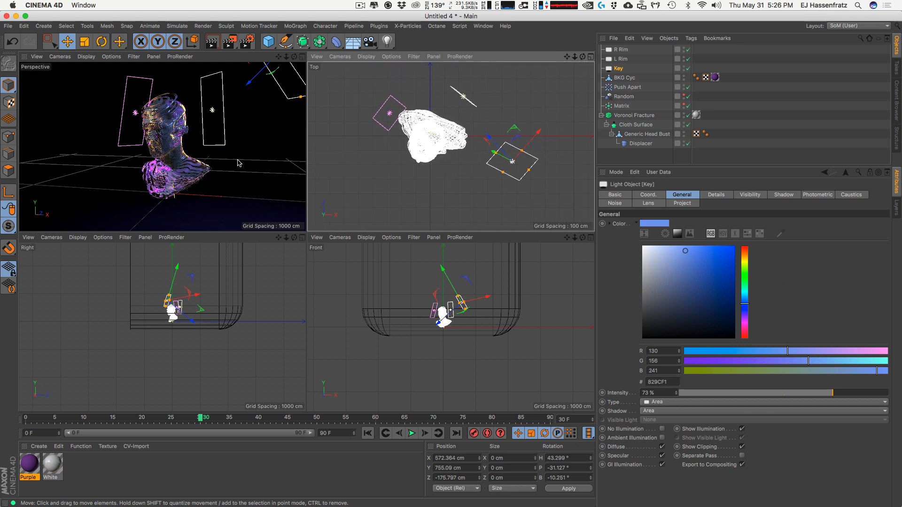
pyautogui.keyDown('alt'); pyautogui.moveTo(238, 164); pyautogui.dragTo(233, 165, button='middle'); pyautogui.keyUp('alt')
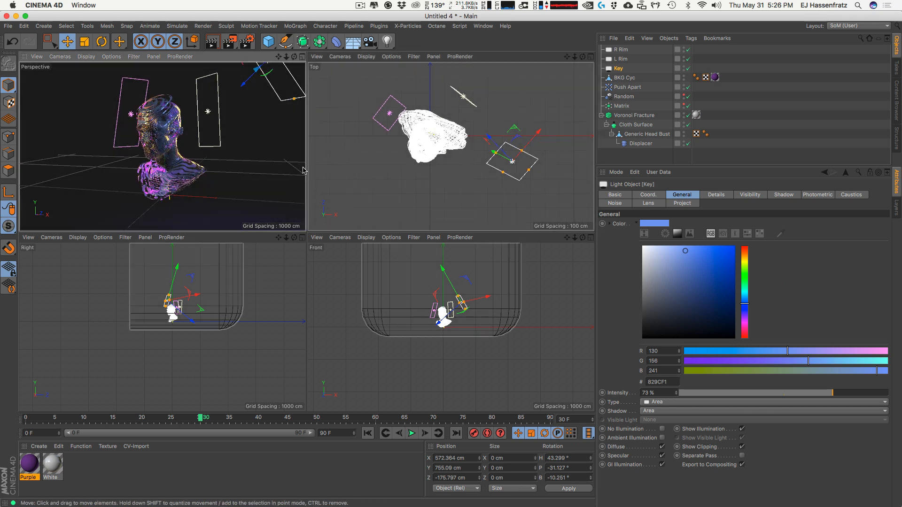
pyautogui.moveTo(676, 393); pyautogui.dragTo(680, 386)
pyautogui.moveTo(475, 199); pyautogui.dragTo(526, 237)
pyautogui.moveTo(478, 336); pyautogui.dragTo(487, 338)
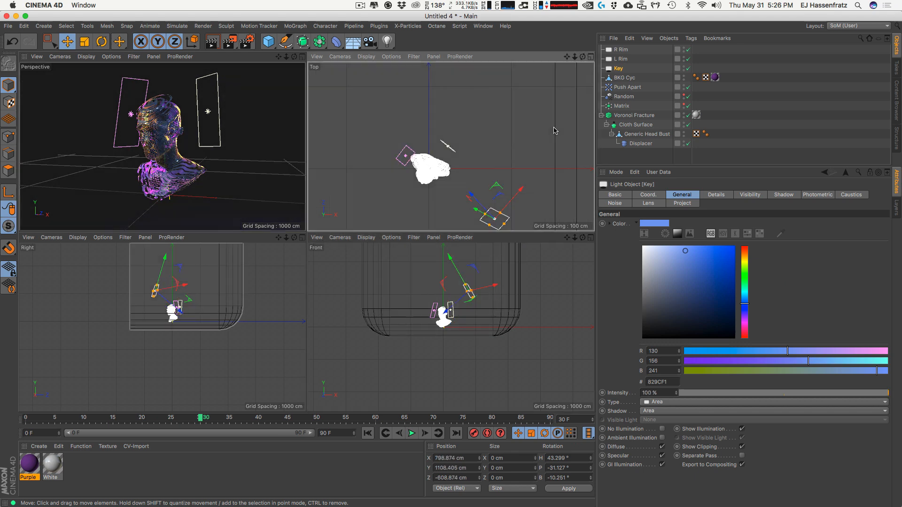
# Duplicate the Key light and rename the copy BKG Fill.
pyautogui.keyDown('ctrl'); pyautogui.moveTo(617, 68); pyautogui.dragTo(617, 76); pyautogui.keyUp('ctrl')
pyautogui.doubleClick(618, 77)
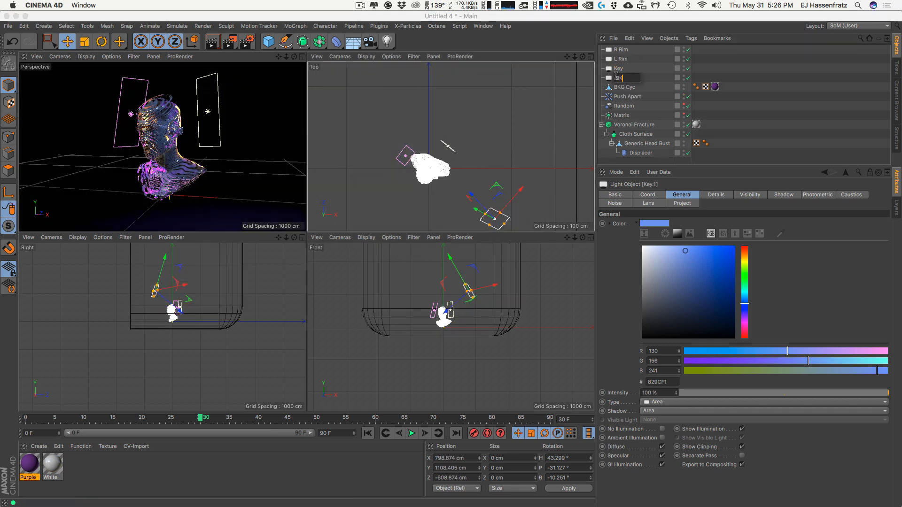
pyautogui.write('BKG Fill')
pyautogui.press('Return')
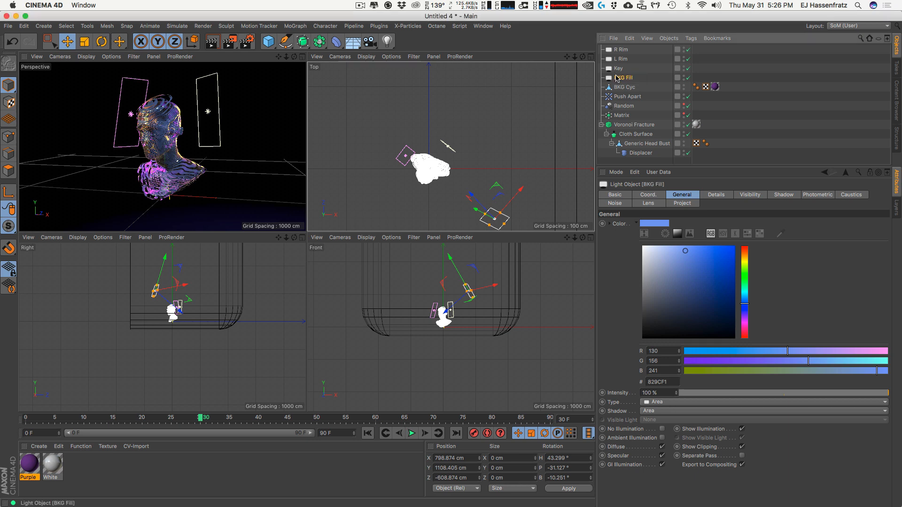
# Move the BKG Fill light behind the bust, inside the cyclorama, to about X -368 cm, Z 1228 cm.
pyautogui.moveTo(498, 169); pyautogui.dragTo(454, 59)
pyautogui.scroll(-8, 477, 150)
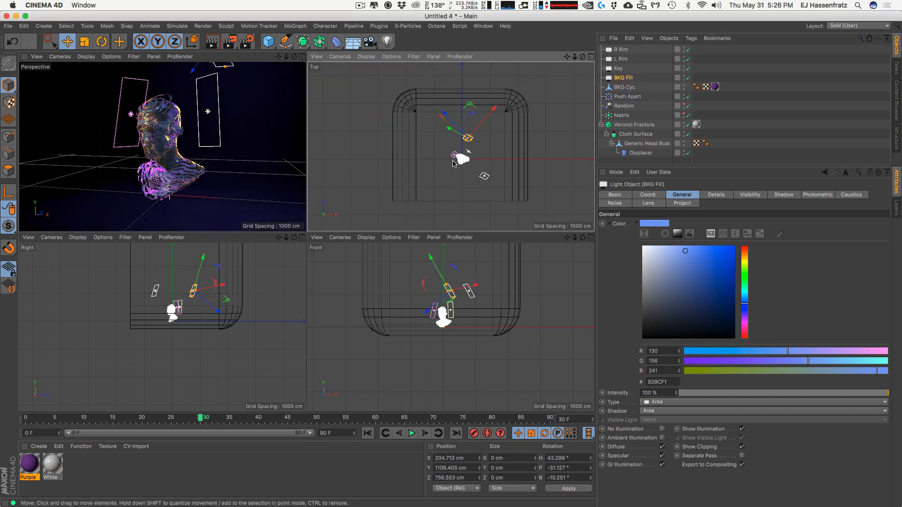
pyautogui.keyDown('alt'); pyautogui.moveTo(474, 168); pyautogui.dragTo(471, 189, button='middle'); pyautogui.keyUp('alt')
pyautogui.moveTo(471, 189); pyautogui.dragTo(454, 176)
# Rotate the BKG Fill light to about heading 4°, pitch -63°, and raise it to about X -165 cm, Y 1977 cm.
pyautogui.press('r')
pyautogui.moveTo(175, 71)
pyautogui.mouseDown()
pyautogui.moveTo(145, 78)
pyautogui.moveTo(182, 60)
pyautogui.moveTo(173, 74)
pyautogui.mouseUp()
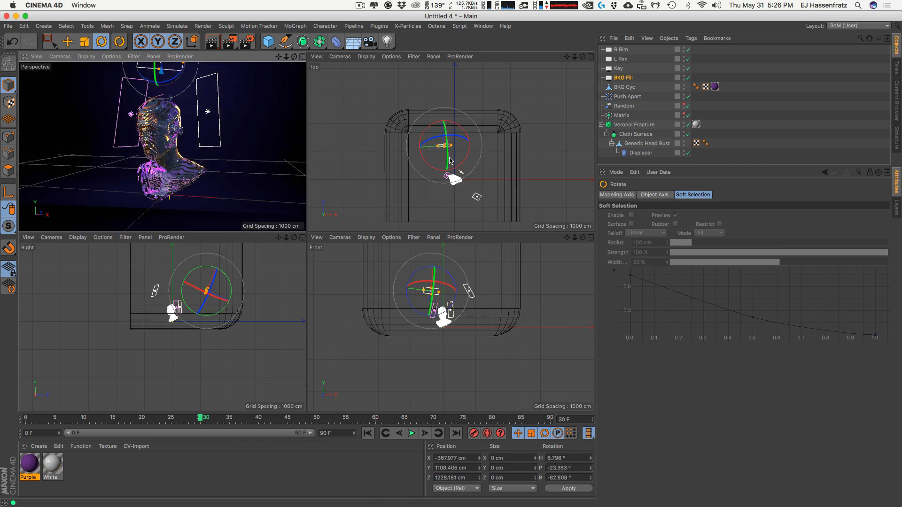
pyautogui.moveTo(435, 148); pyautogui.dragTo(441, 127)
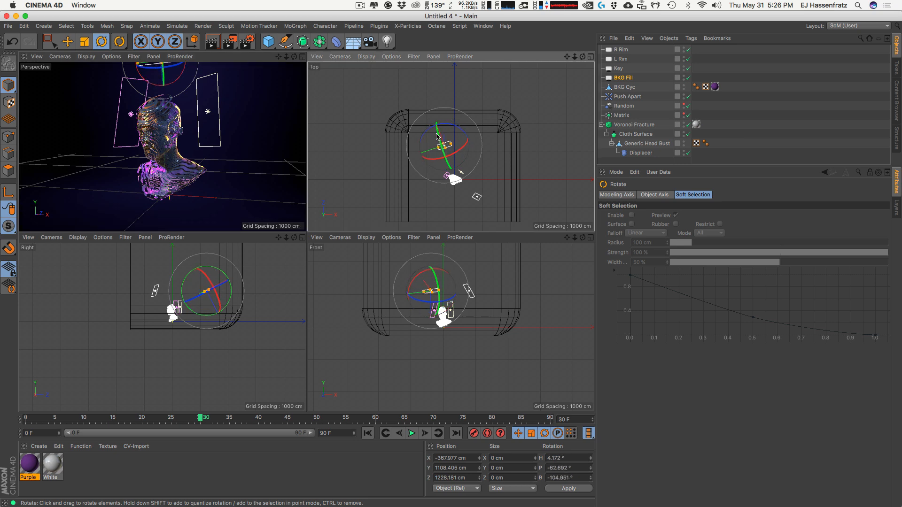
pyautogui.press('e')
pyautogui.moveTo(447, 342); pyautogui.dragTo(454, 313)
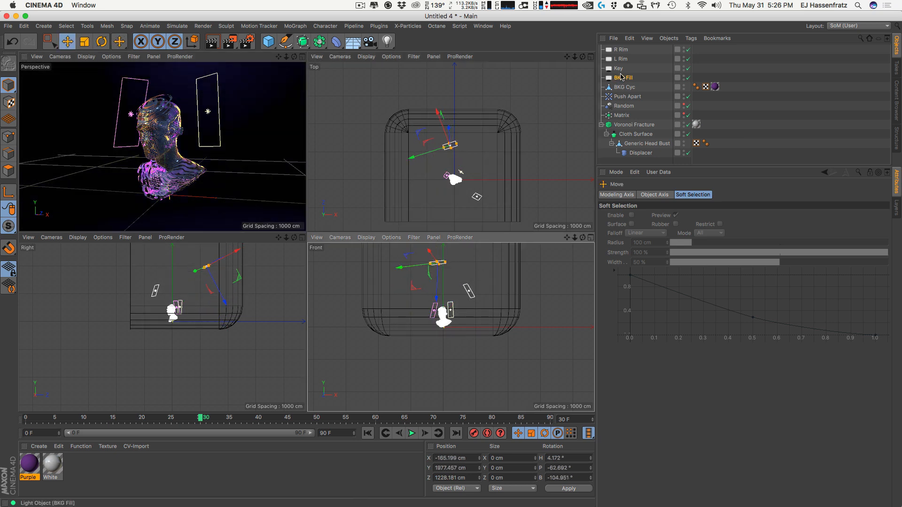
# Set the BKG Fill light's intensity to 210% and its shadow type to None.
pyautogui.click(621, 77)
pyautogui.moveTo(677, 393); pyautogui.dragTo(656, 312)
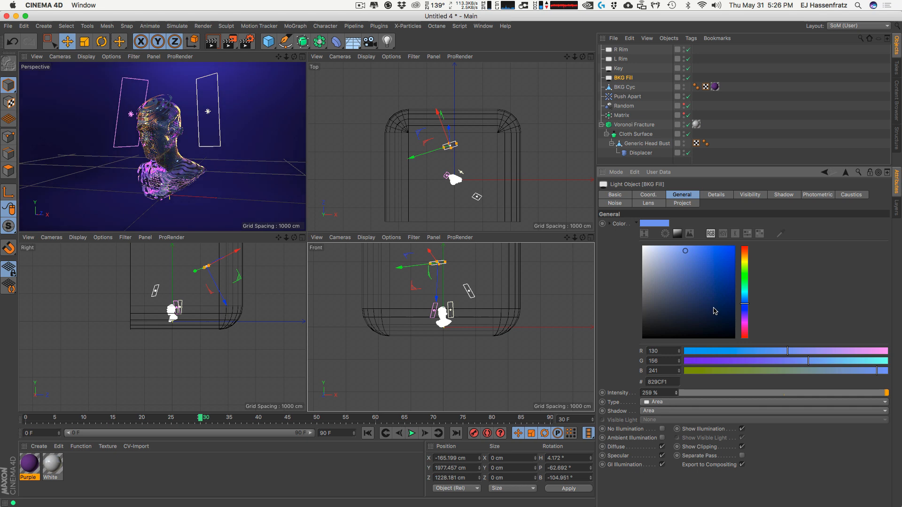
pyautogui.click(687, 411)
pyautogui.click(687, 418)
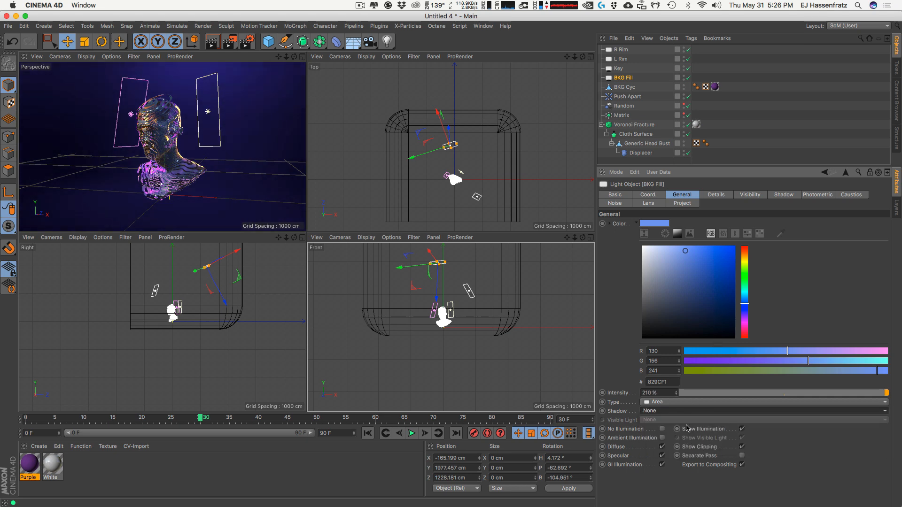
# Shift the BKG Fill light to about X 155 cm, Z 1447 cm and color it pale cyan, RGB 172, 234, 255.
pyautogui.moveTo(473, 164)
pyautogui.mouseDown()
pyautogui.moveTo(484, 167)
pyautogui.moveTo(480, 160)
pyautogui.mouseUp()
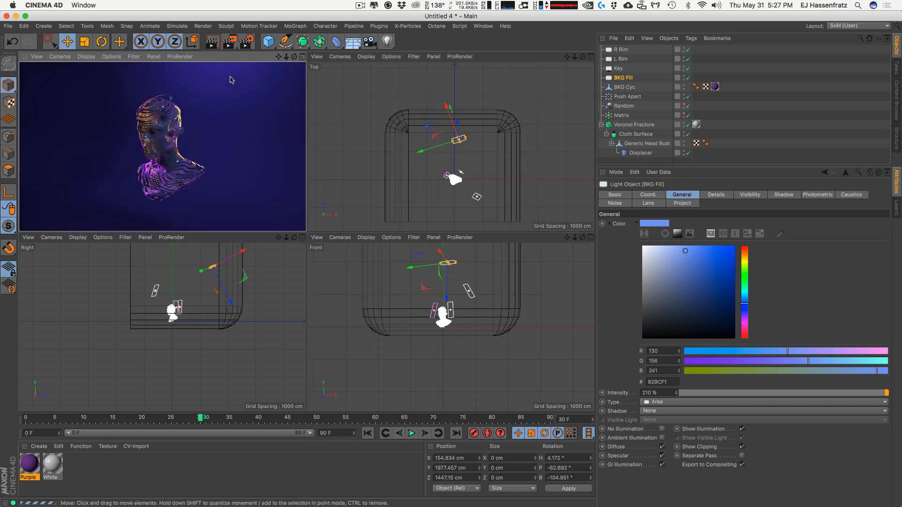
pyautogui.moveTo(672, 261)
pyautogui.mouseDown()
pyautogui.moveTo(692, 245)
pyautogui.moveTo(671, 246)
pyautogui.mouseUp()
pyautogui.moveTo(747, 303); pyautogui.dragTo(746, 296)
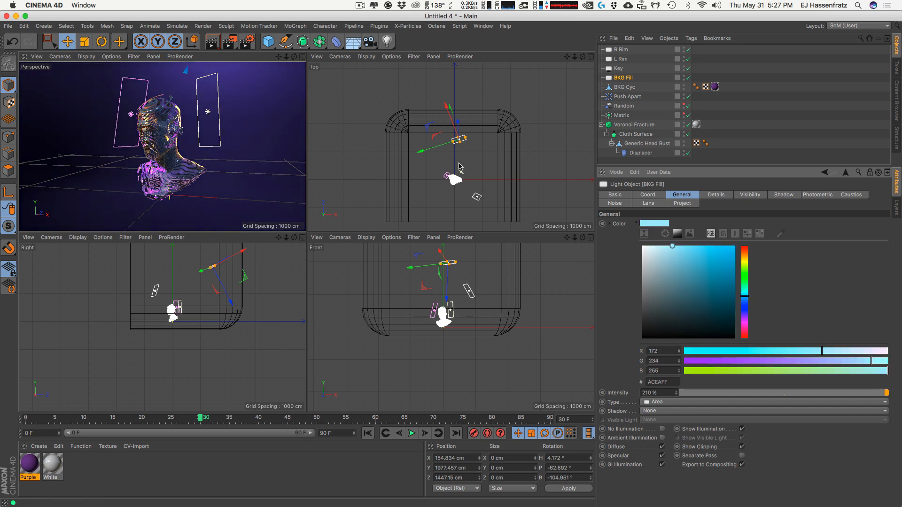
pyautogui.click(211, 41)
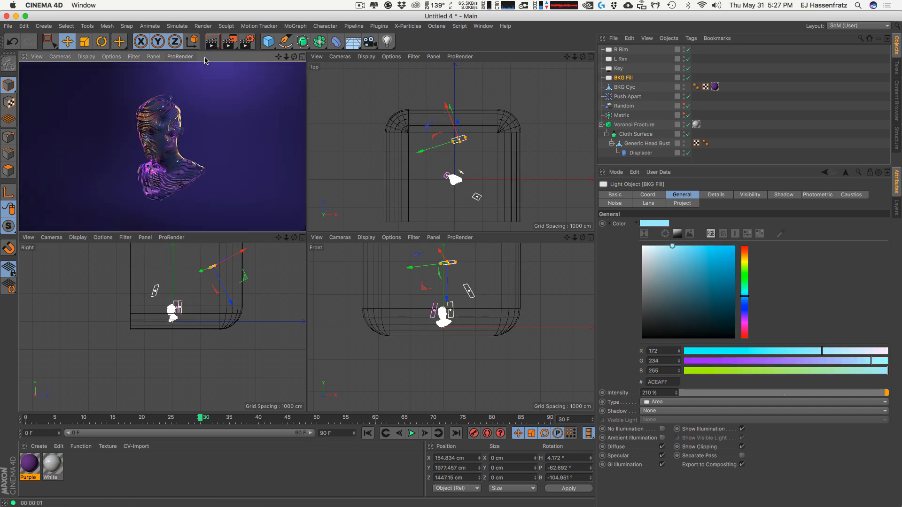
# Lower the Key light to about X 791 cm, Y 920 cm, Z -525 cm and preview the render.
pyautogui.click(477, 196)
pyautogui.moveTo(489, 306); pyautogui.dragTo(484, 314)
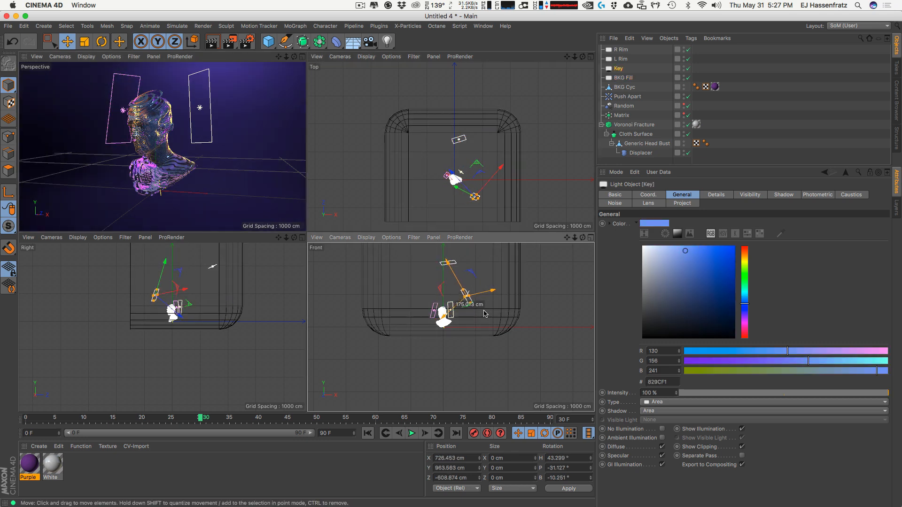
pyautogui.click(689, 204)
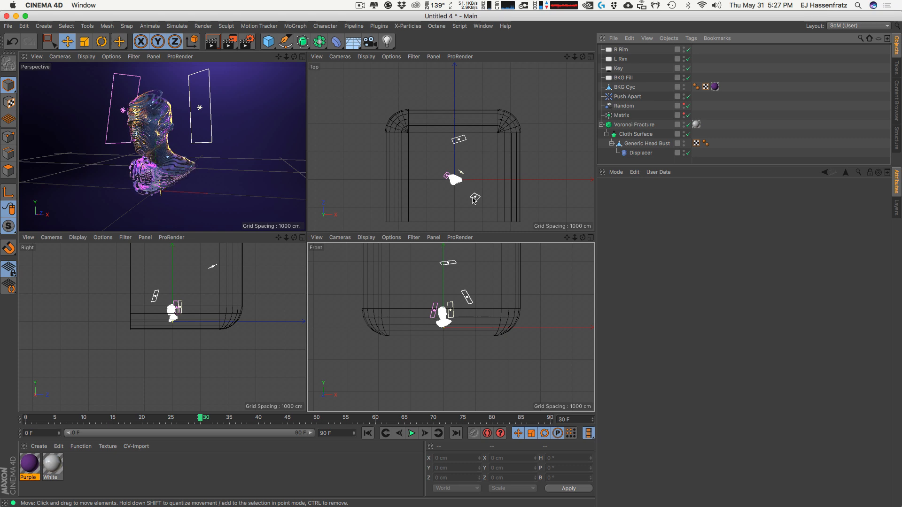
pyautogui.moveTo(492, 189); pyautogui.dragTo(494, 186)
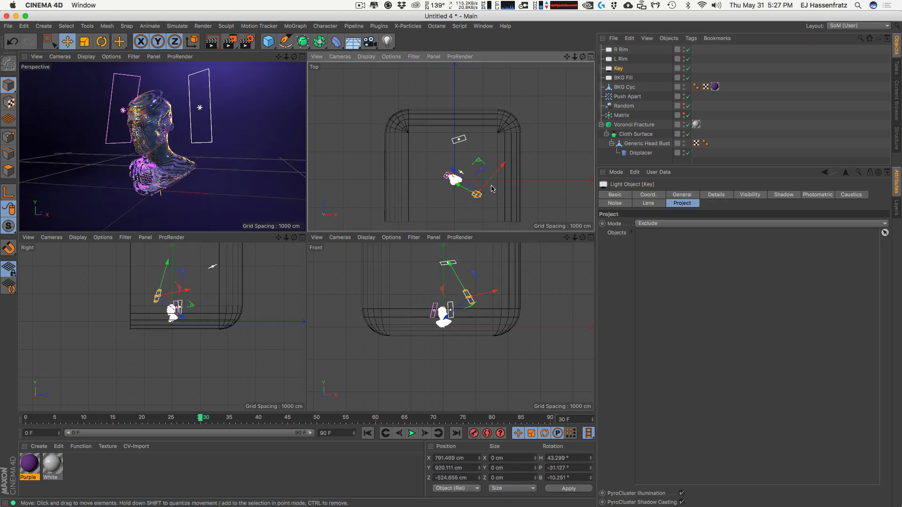
pyautogui.click(203, 57)
pyautogui.click(213, 42)
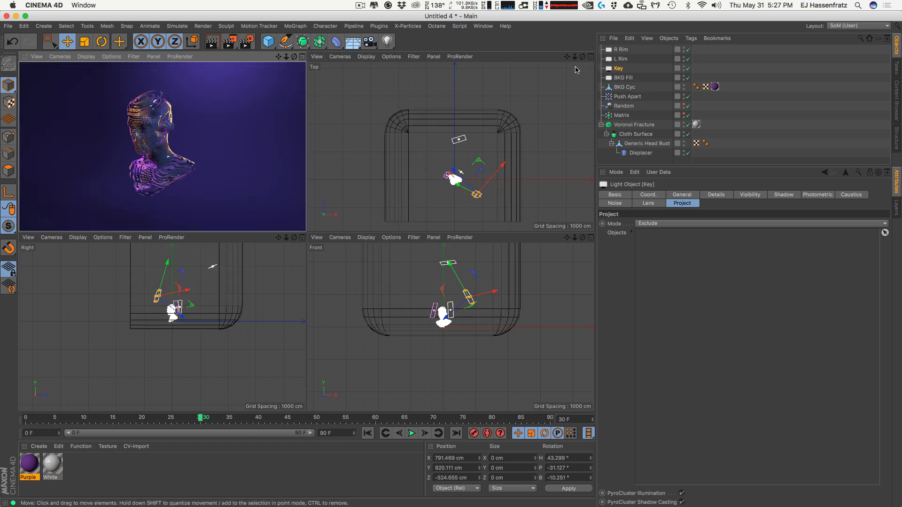
# Add a new omni light and move it inside the head, to about X -40 cm, Y 368 cm, Z -26 cm.
pyautogui.moveTo(388, 42); pyautogui.dragTo(416, 55)
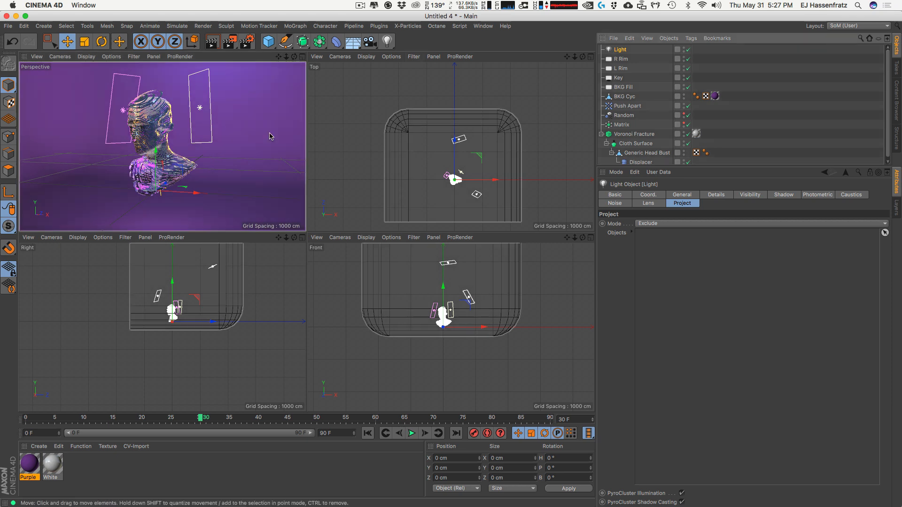
pyautogui.moveTo(163, 163); pyautogui.dragTo(158, 103)
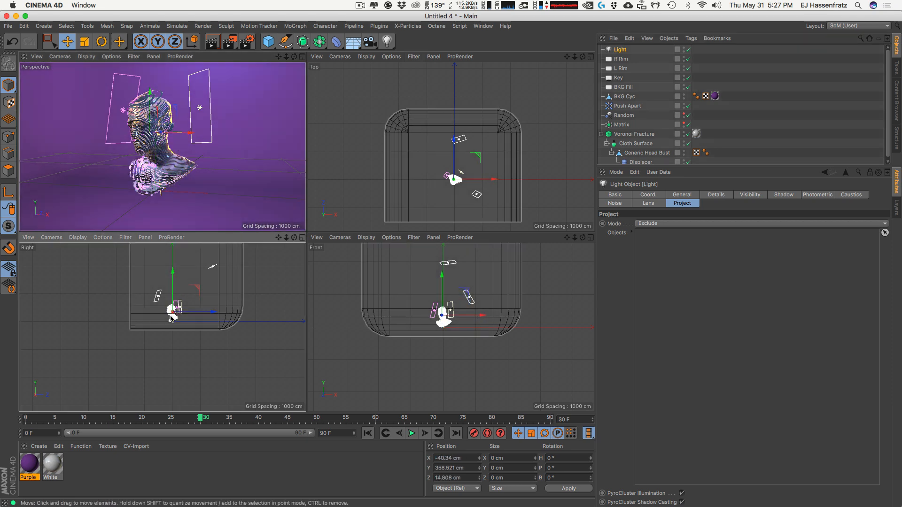
pyautogui.keyDown('alt'); pyautogui.moveTo(169, 315); pyautogui.dragTo(166, 297, button='right'); pyautogui.keyUp('alt')
pyautogui.keyDown('alt'); pyautogui.moveTo(165, 297); pyautogui.dragTo(161, 321, button='middle'); pyautogui.keyUp('alt')
pyautogui.scroll(2, 203, 308)
pyautogui.moveTo(164, 323); pyautogui.dragTo(159, 318)
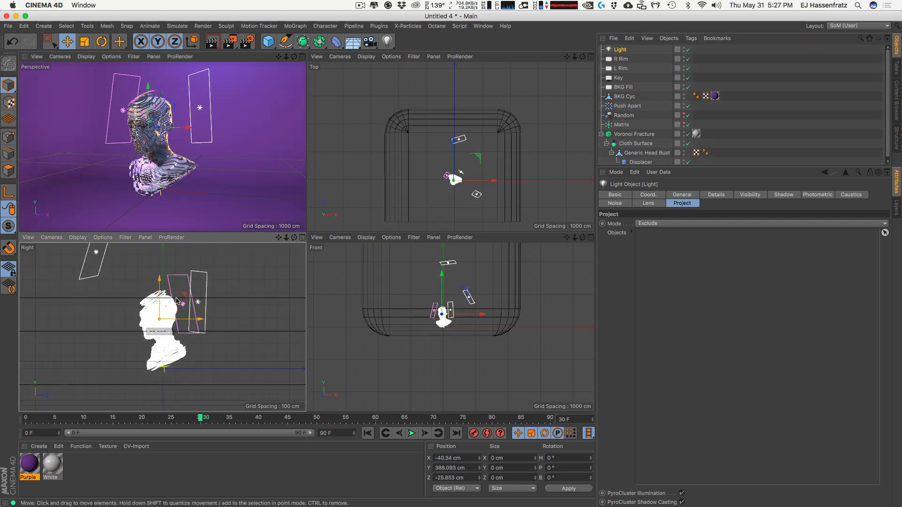
# Fine-tune the new light's position within the head to about X -30 cm, Y 452 cm, Z -43 cm.
pyautogui.moveTo(169, 162); pyautogui.dragTo(168, 159)
pyautogui.scroll(4, 510, 167)
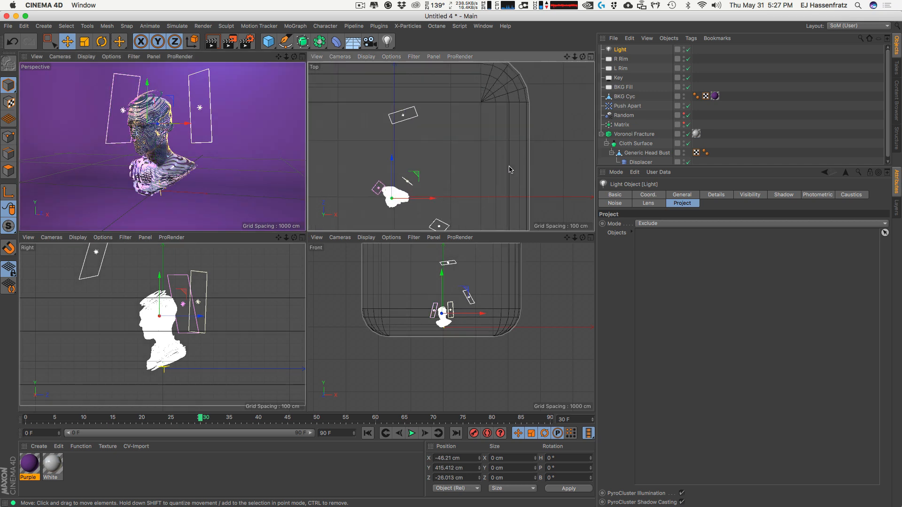
pyautogui.keyDown('alt'); pyautogui.moveTo(419, 188); pyautogui.dragTo(472, 154, button='middle'); pyautogui.keyUp('alt')
pyautogui.keyDown('alt'); pyautogui.moveTo(472, 154); pyautogui.dragTo(555, 143, button='right'); pyautogui.keyUp('alt')
pyautogui.moveTo(348, 169); pyautogui.dragTo(350, 175)
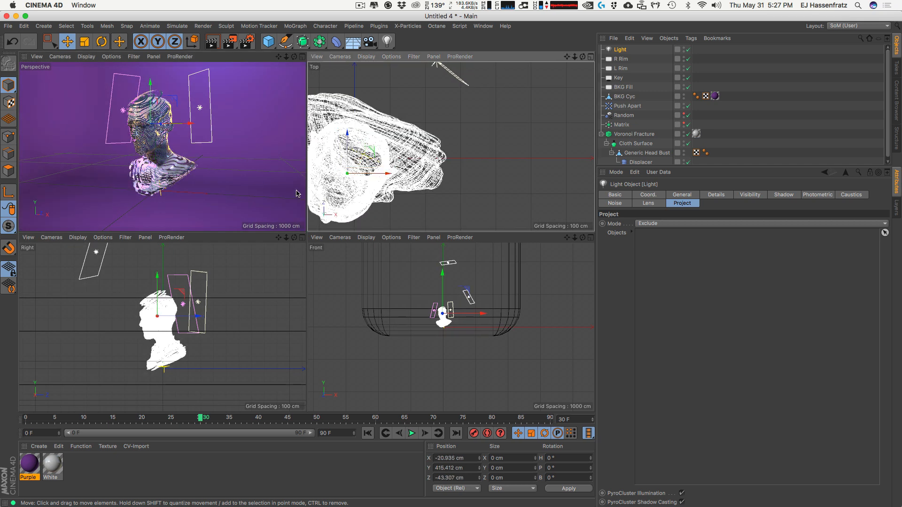
pyautogui.moveTo(150, 158); pyautogui.dragTo(153, 152)
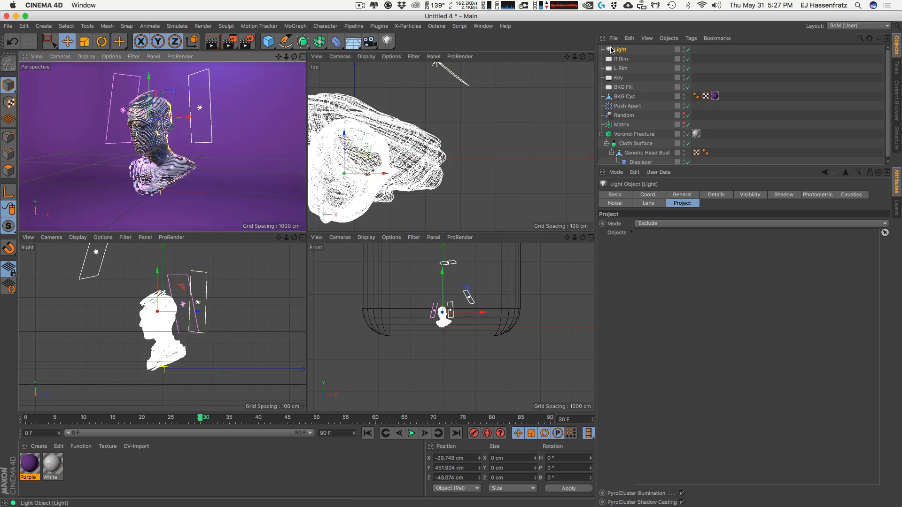
# Rename the light inside the head as Volumetic.
pyautogui.doubleClick(610, 50)
pyautogui.write('Vo')
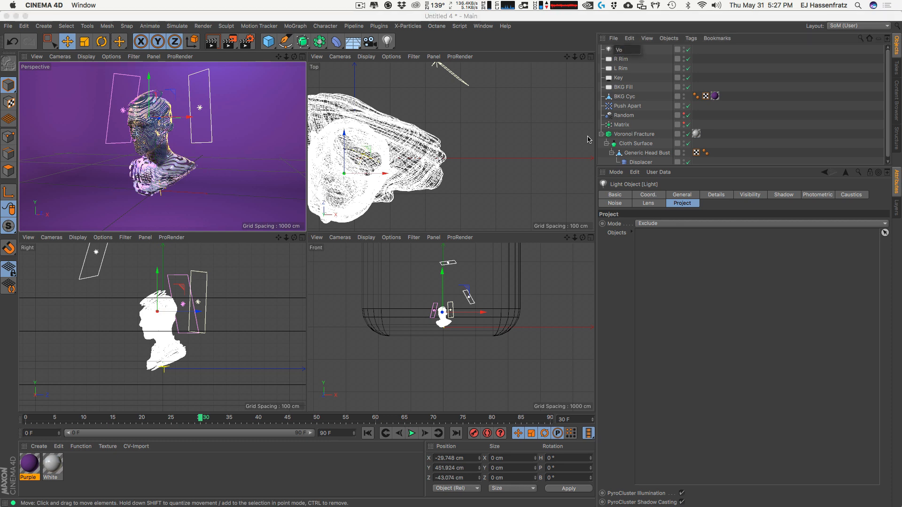
pyautogui.write('lumetric')
pyautogui.press('Return')
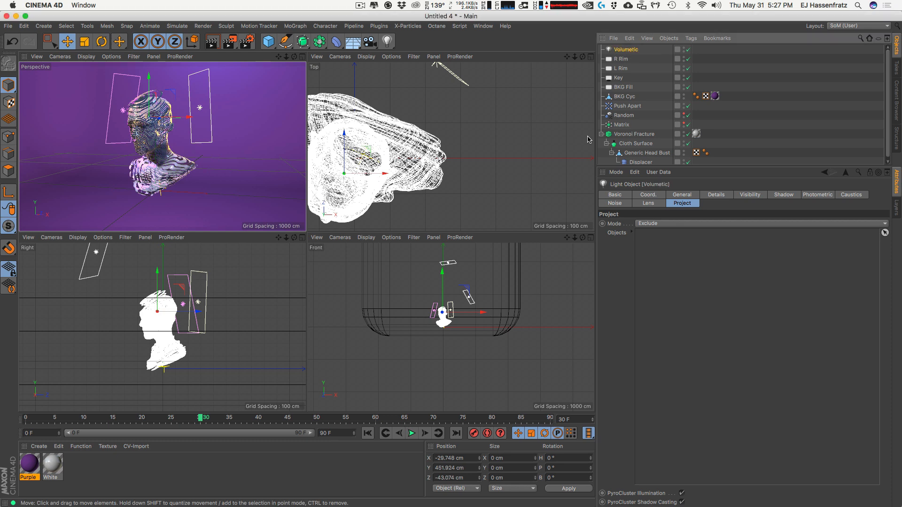
# Set the Volumetic light's visible light to Volumetric and shrink its visibility radius to closely surround the head.
pyautogui.click(682, 195)
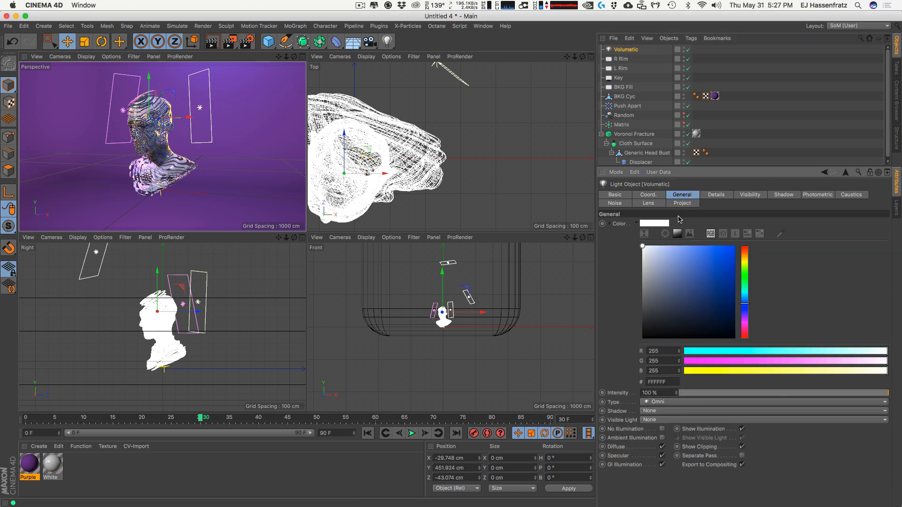
pyautogui.click(662, 421)
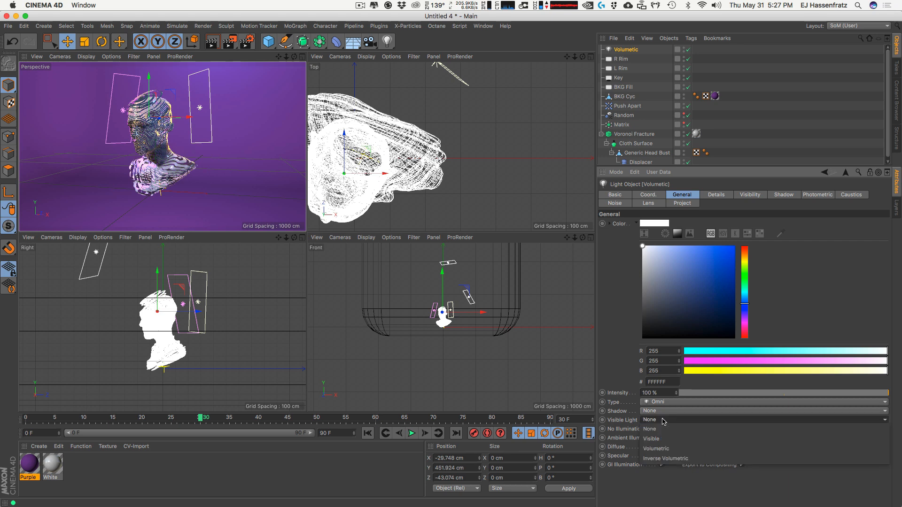
pyautogui.click(674, 448)
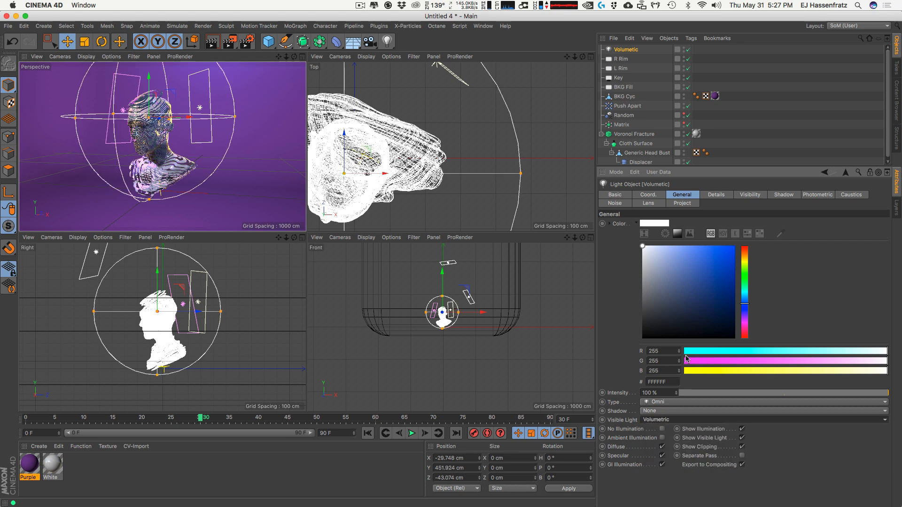
pyautogui.moveTo(235, 116); pyautogui.dragTo(188, 118)
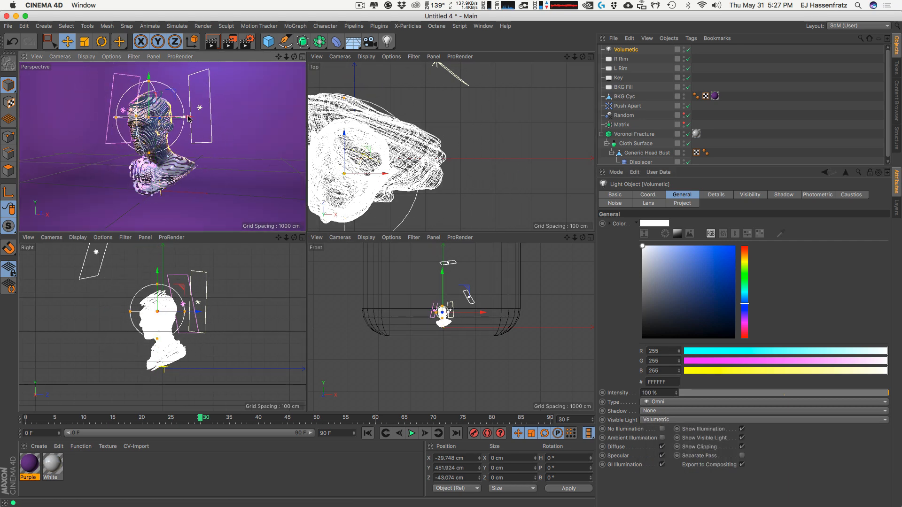
# Set the Volumetic light's falloff to Inverse Square (Physically Accurate) and shrink its decay radius to about 174 cm.
pyautogui.scroll(-5, 439, 141)
pyautogui.click(716, 195)
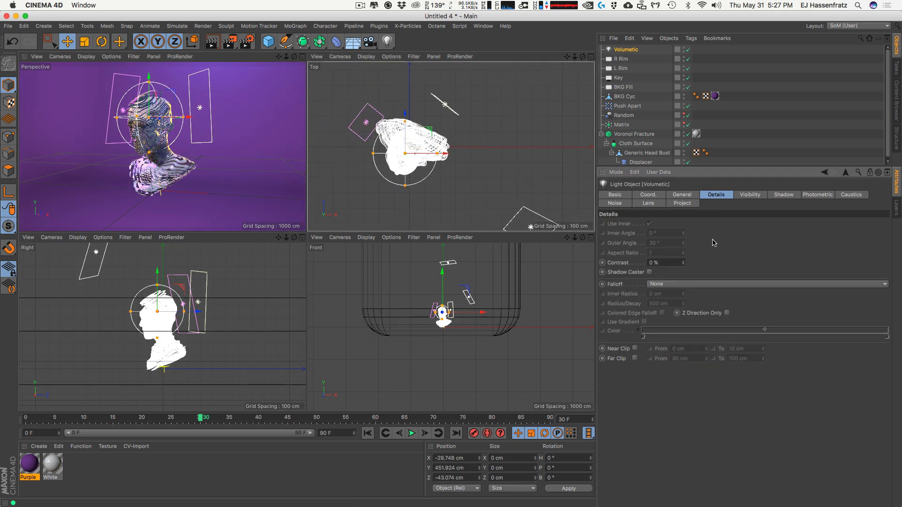
pyautogui.click(652, 285)
pyautogui.click(681, 304)
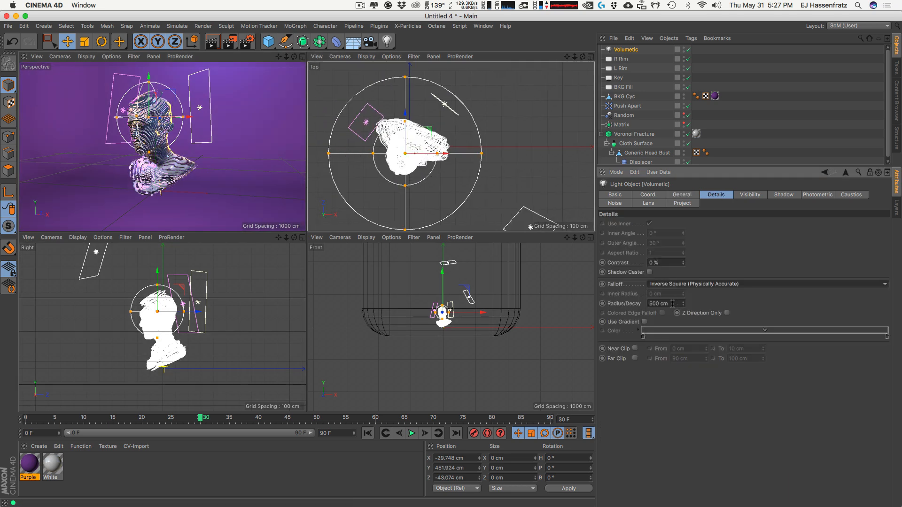
pyautogui.moveTo(483, 153); pyautogui.dragTo(423, 205)
pyautogui.press('super+z')
pyautogui.press('super+z')
pyautogui.scroll(5, 454, 315)
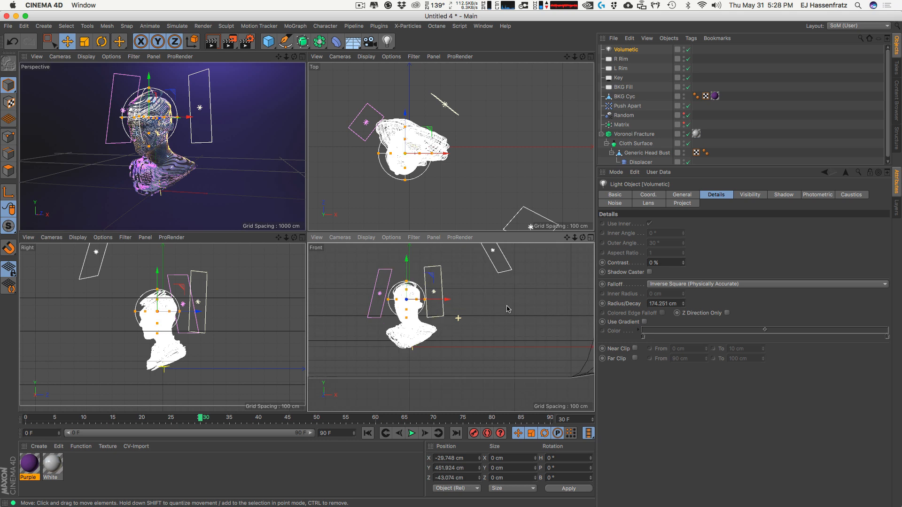
pyautogui.scroll(5, 391, 305)
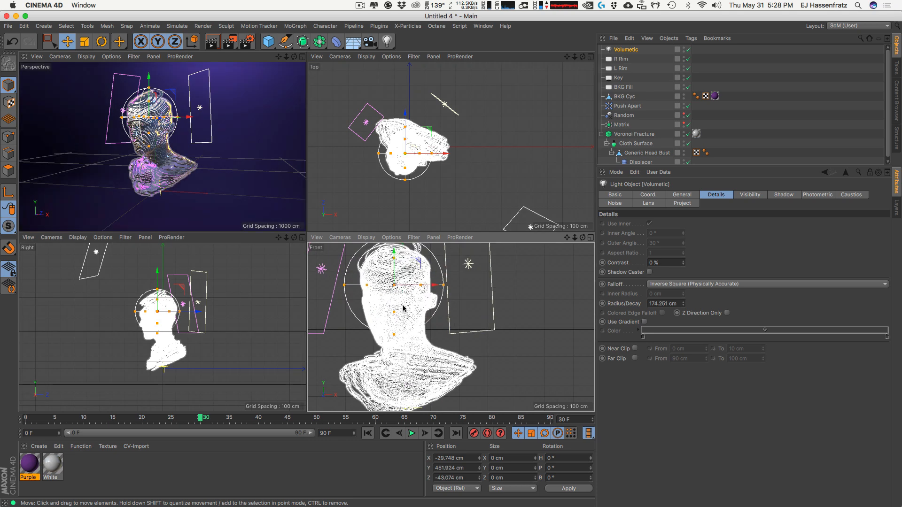
# Move the Volumetic light to about X -20 cm, Y 402 cm with 189% vertical visibility scale, and tilt its pitch to about 14.2°.
pyautogui.click(750, 195)
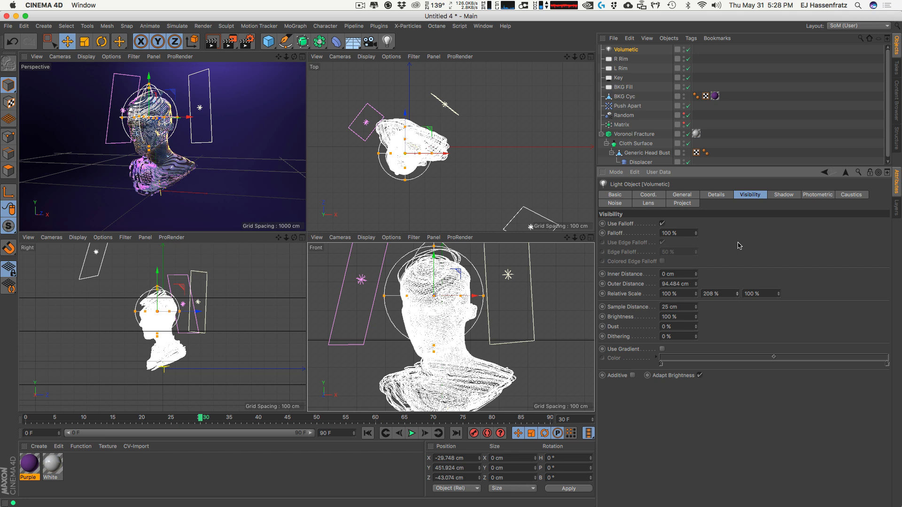
pyautogui.moveTo(718, 251); pyautogui.dragTo(718, 249)
pyautogui.moveTo(432, 274); pyautogui.dragTo(461, 293)
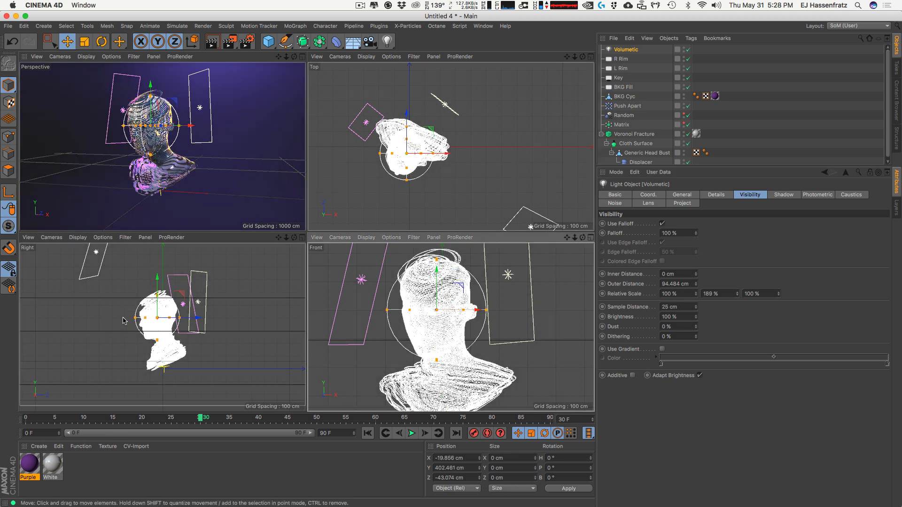
pyautogui.press('r')
pyautogui.moveTo(181, 311); pyautogui.dragTo(178, 305)
pyautogui.press('e')
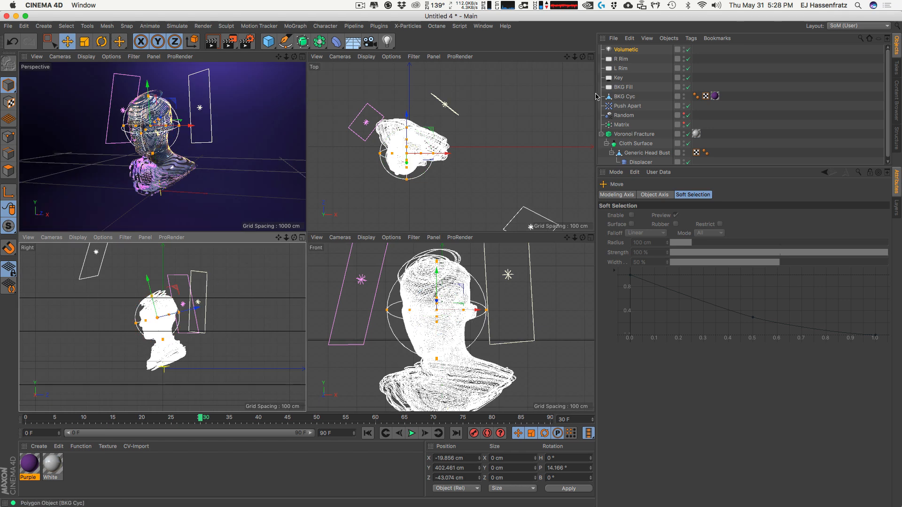
# Colour the Volumetic light warm orange, F9C479.
pyautogui.click(624, 49)
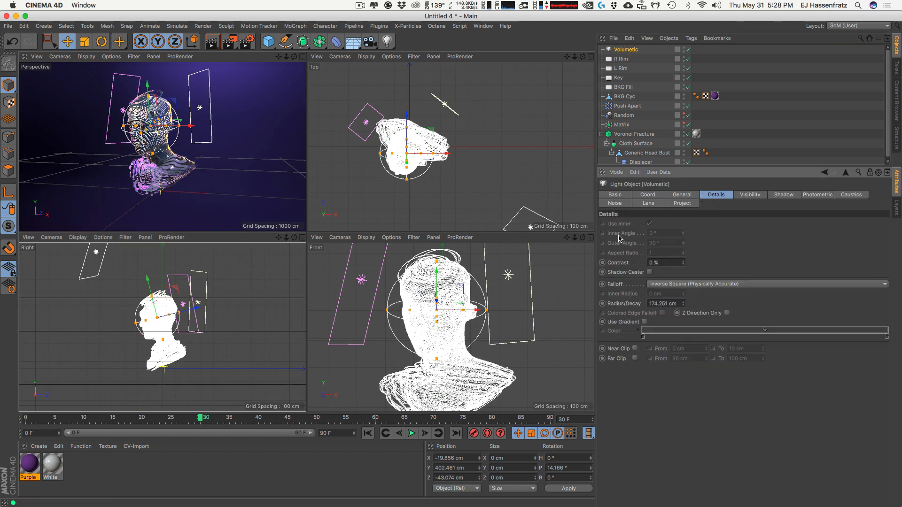
pyautogui.click(682, 195)
pyautogui.click(672, 248)
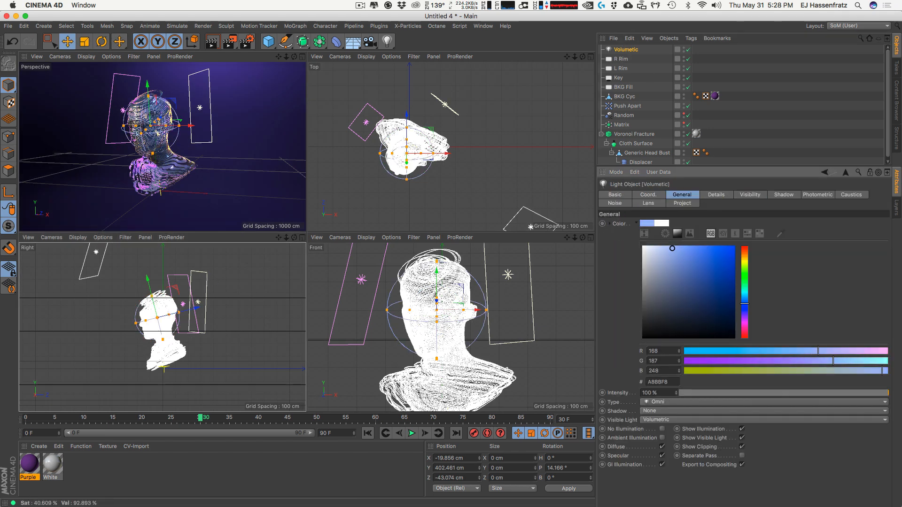
pyautogui.moveTo(746, 271); pyautogui.dragTo(746, 256)
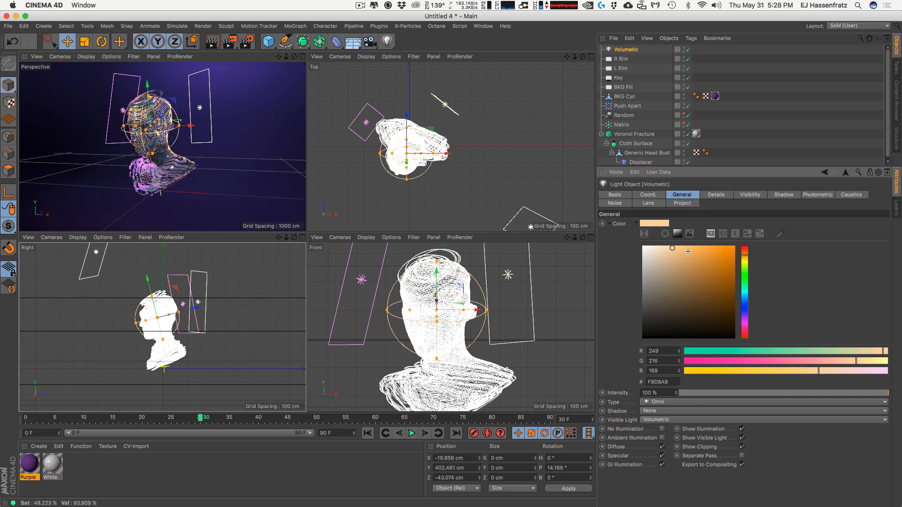
pyautogui.moveTo(691, 248); pyautogui.dragTo(689, 248)
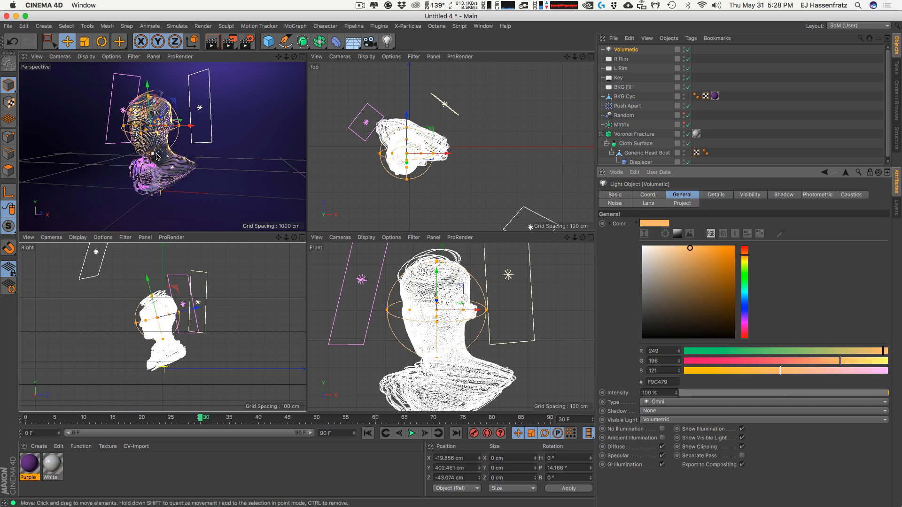
# Stretch the light's visible volume vertically and lower the light to about Y 322 cm, Z -23 cm, checking each change with a view render.
pyautogui.moveTo(153, 153); pyautogui.dragTo(156, 160)
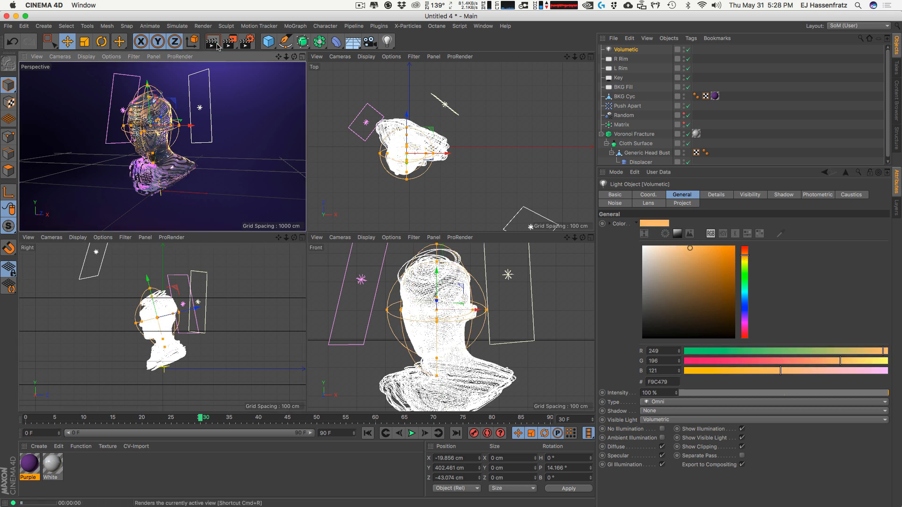
pyautogui.click(214, 42)
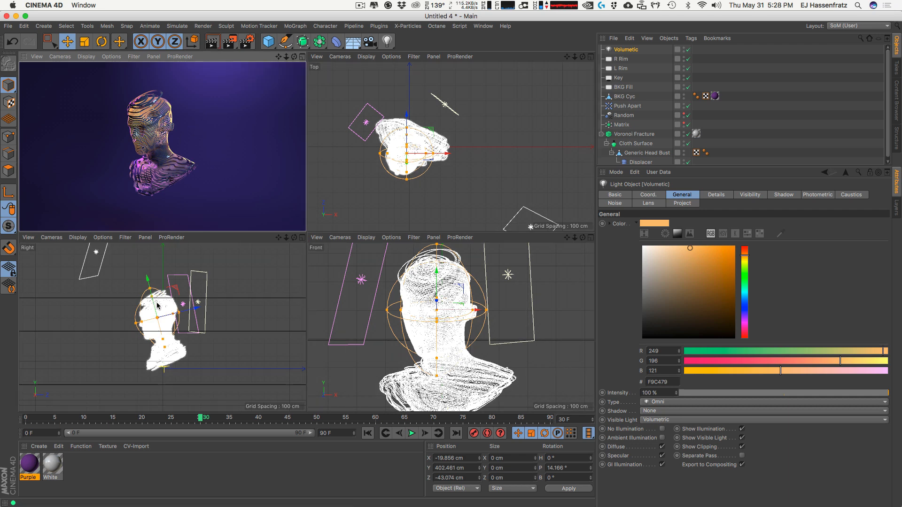
pyautogui.moveTo(158, 313); pyautogui.dragTo(158, 315)
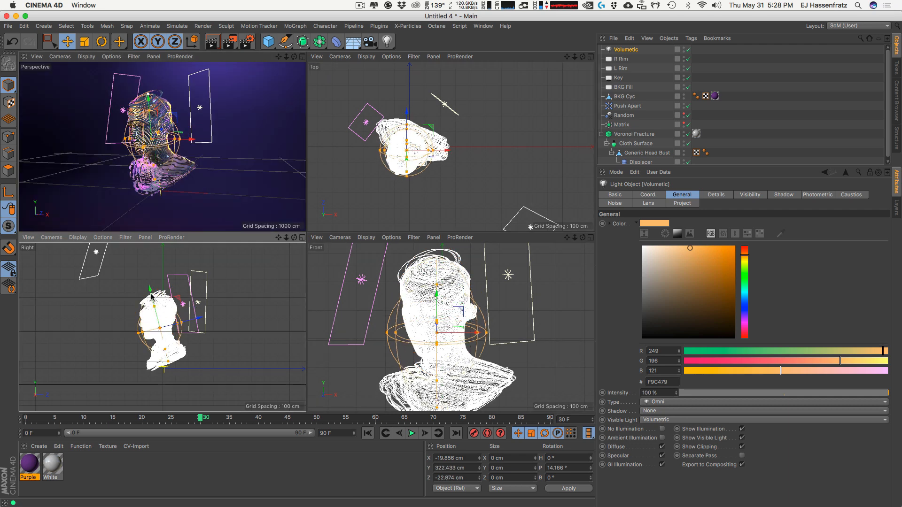
pyautogui.click(212, 42)
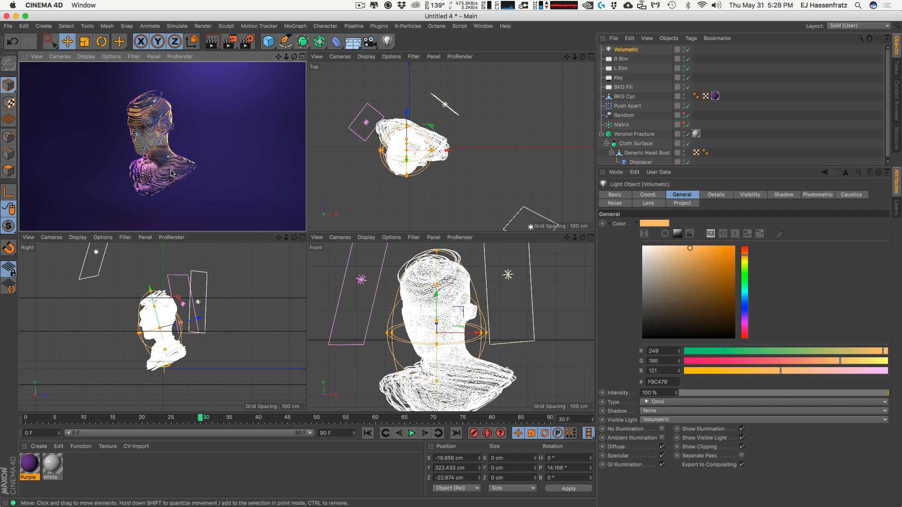
# Move the L Rim light farther behind the head to about X -293 cm, Z 271 cm, and raise it slightly.
pyautogui.click(376, 120)
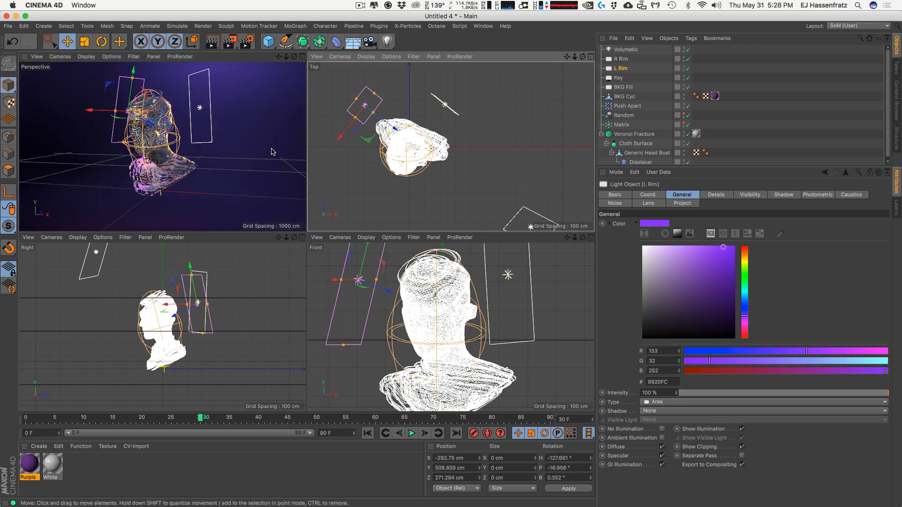
pyautogui.moveTo(272, 151); pyautogui.dragTo(272, 146)
# Examine the Voronoi Fracture's selection options and enlarge the Perspective view.
pyautogui.click(633, 134)
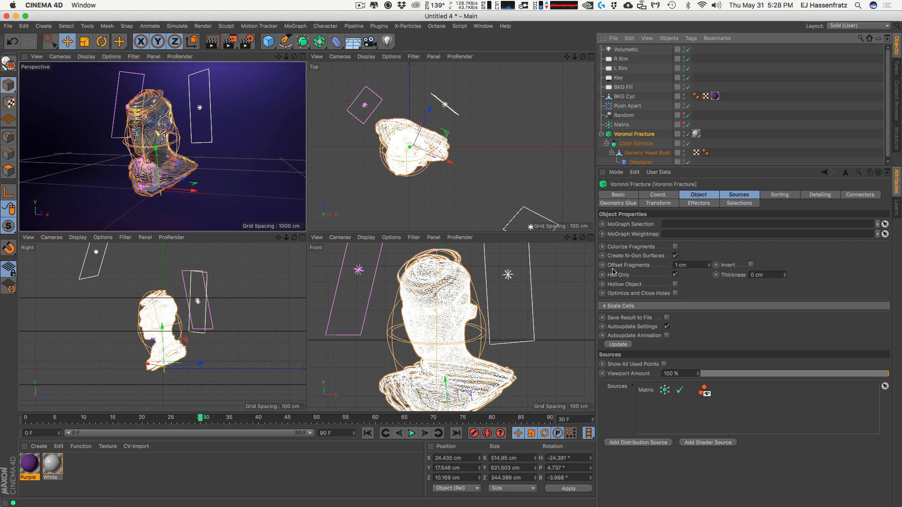
pyautogui.click(739, 203)
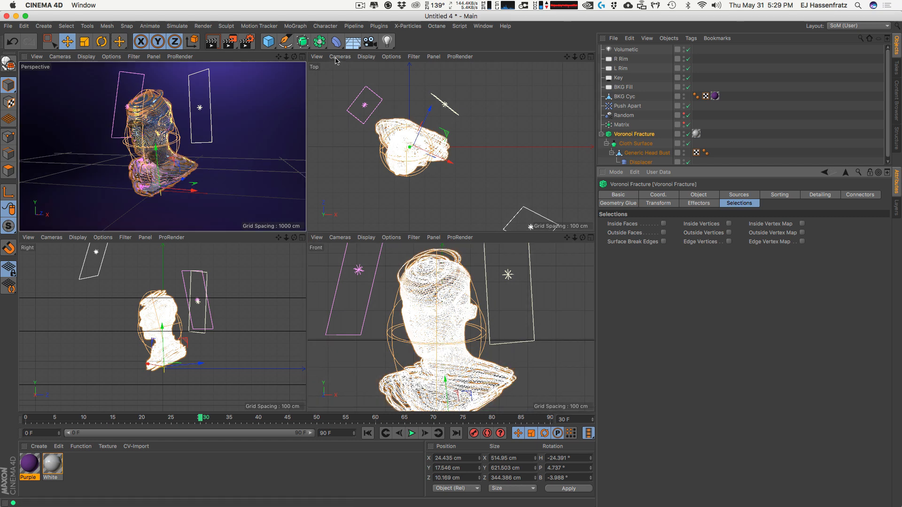
pyautogui.click(302, 56)
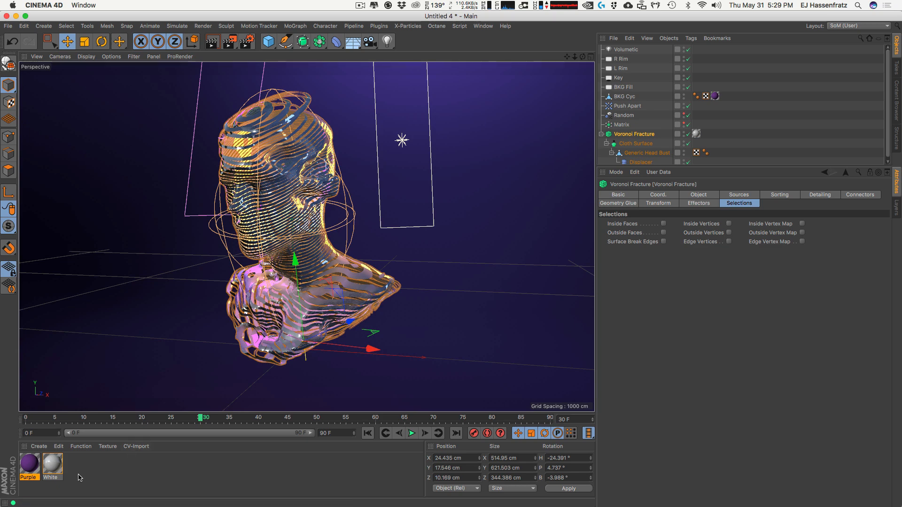
# Load the Normal Direction effect shader as the texture of the White material's Color channel.
pyautogui.doubleClick(52, 465)
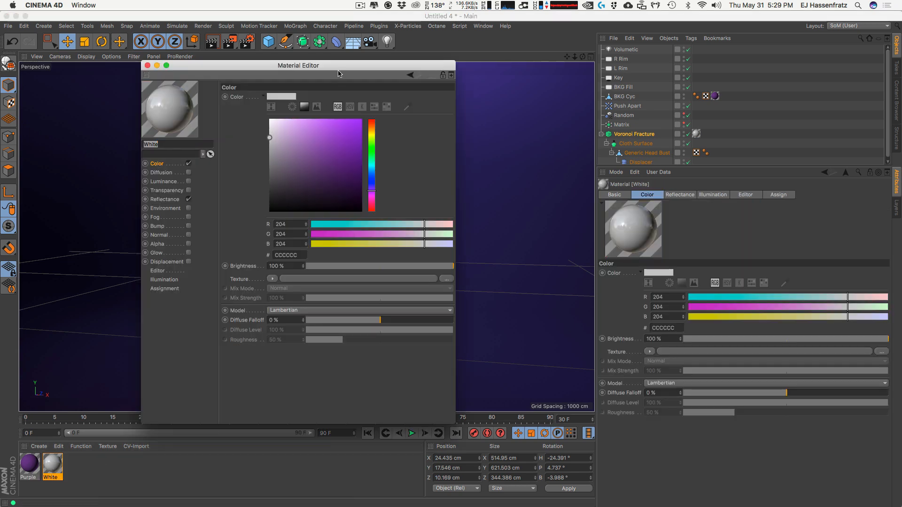
pyautogui.moveTo(338, 74); pyautogui.dragTo(680, 74)
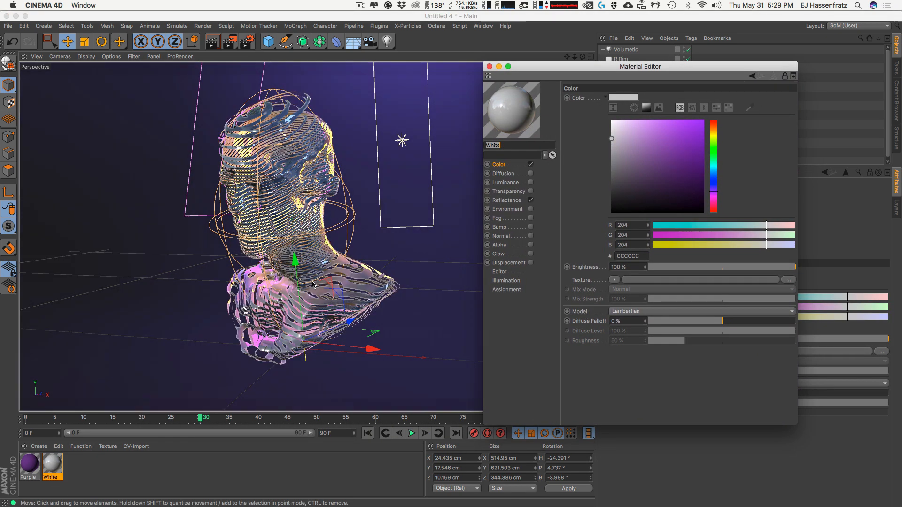
pyautogui.click(613, 279)
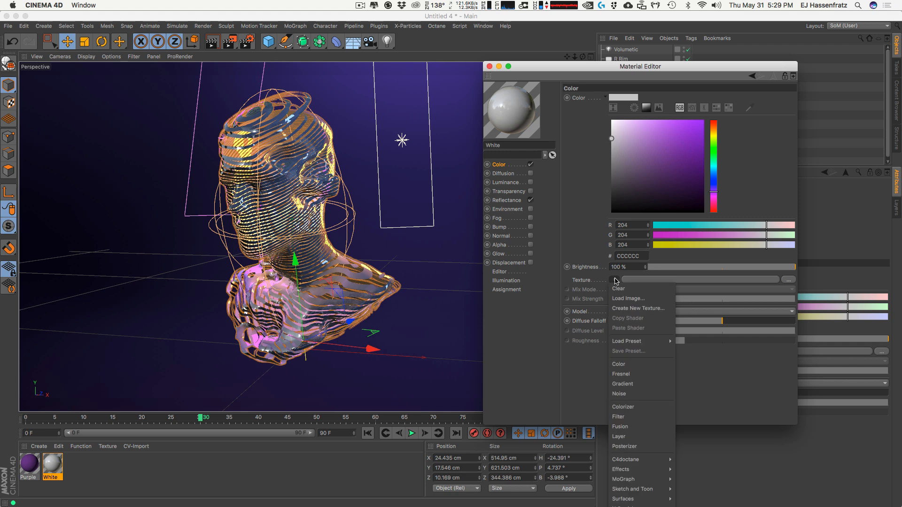
pyautogui.moveTo(640, 473)
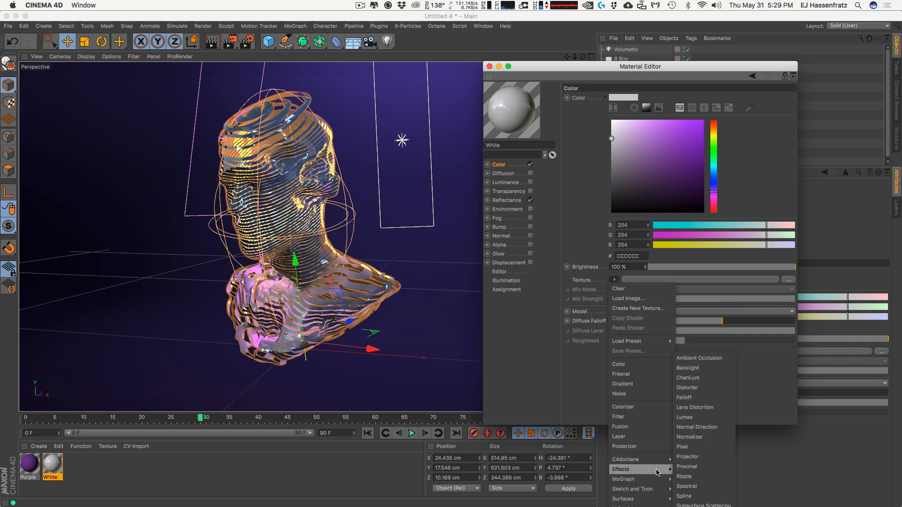
pyautogui.click(713, 427)
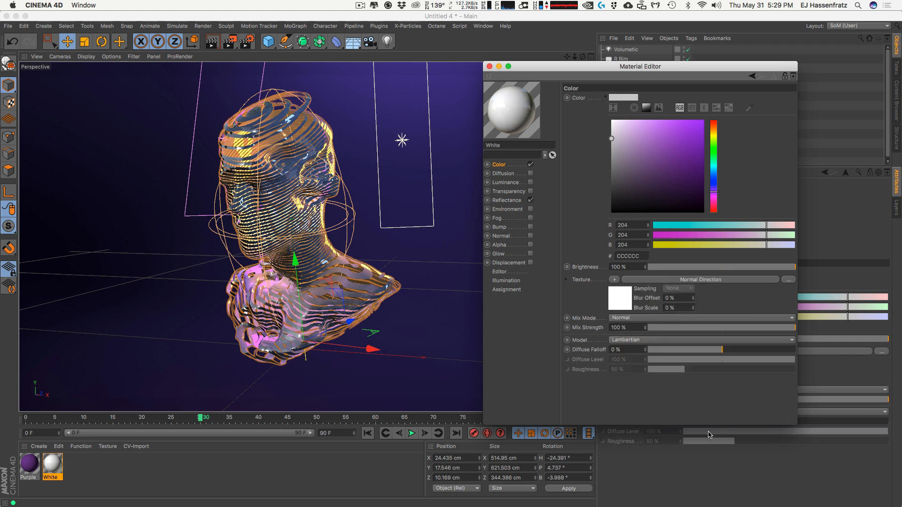
# Open the Normal Direction shader's properties and render the perspective view with its default white and black colours.
pyautogui.click(677, 281)
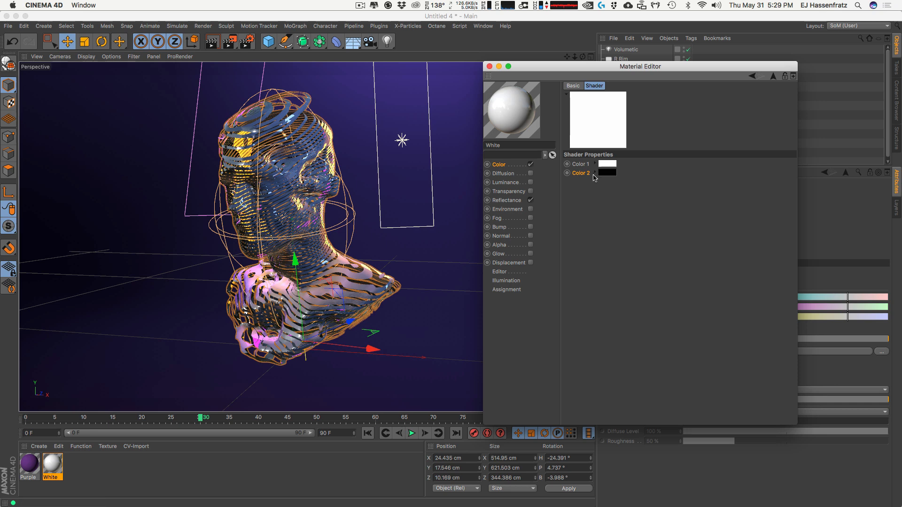
pyautogui.click(253, 55)
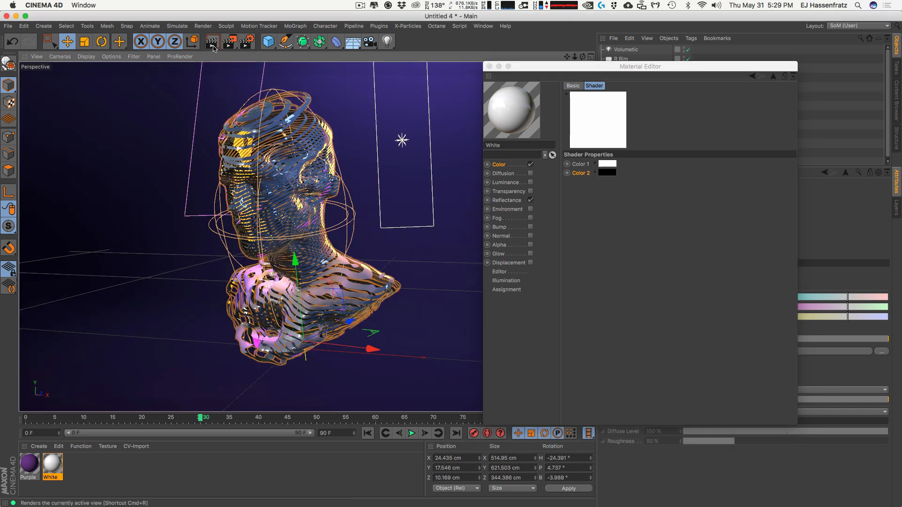
pyautogui.press('super+r')
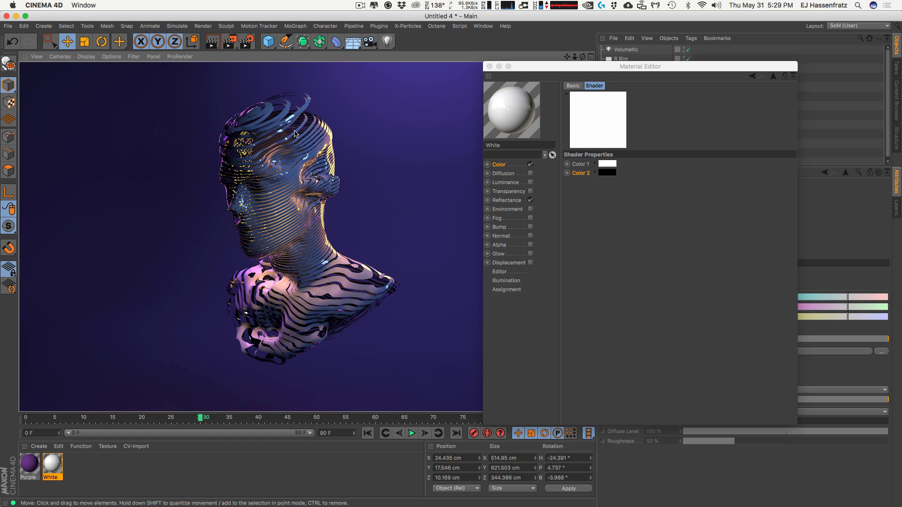
# Set the Normal Direction shader's Color 2 to pink, EB8ECB.
pyautogui.click(608, 172)
pyautogui.click(564, 150)
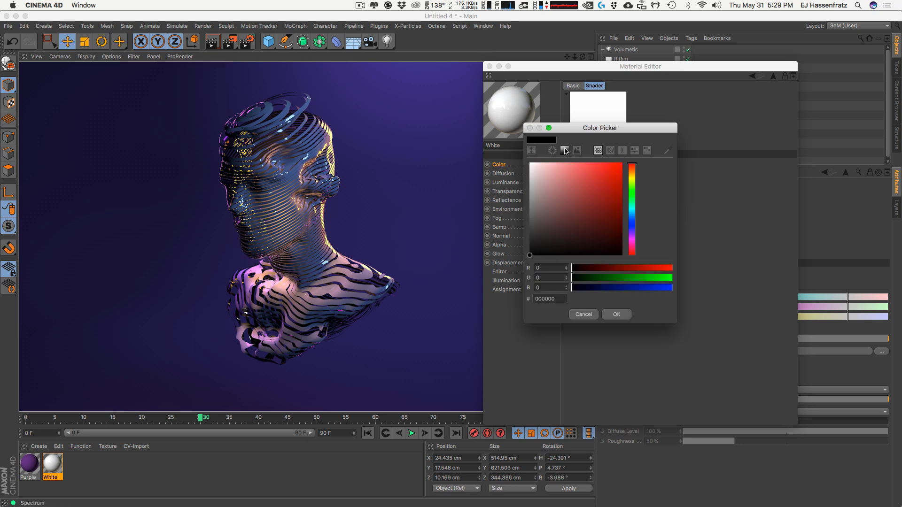
pyautogui.click(591, 167)
pyautogui.moveTo(629, 232); pyautogui.dragTo(631, 243)
pyautogui.click(586, 170)
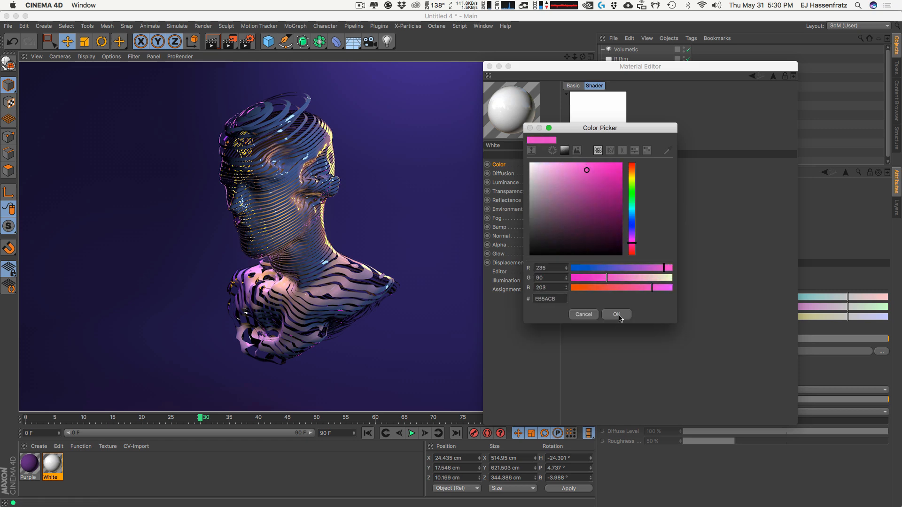
pyautogui.click(626, 279)
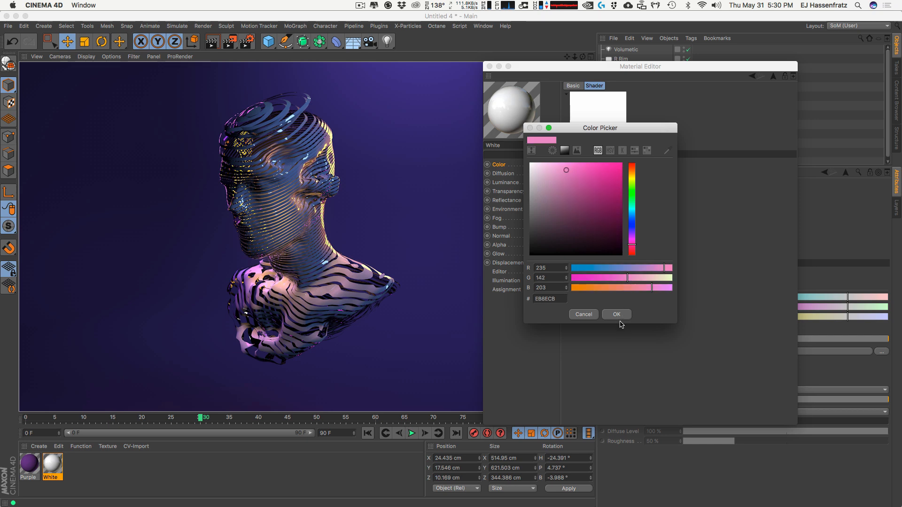
pyautogui.click(618, 314)
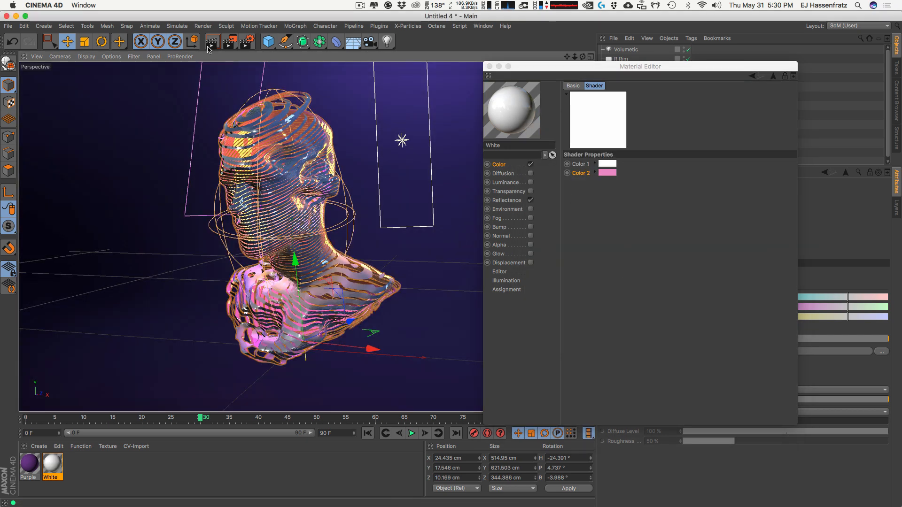
# Render the perspective view to check the pink shader colour on the slices, and close the White material's editor.
pyautogui.click(209, 45)
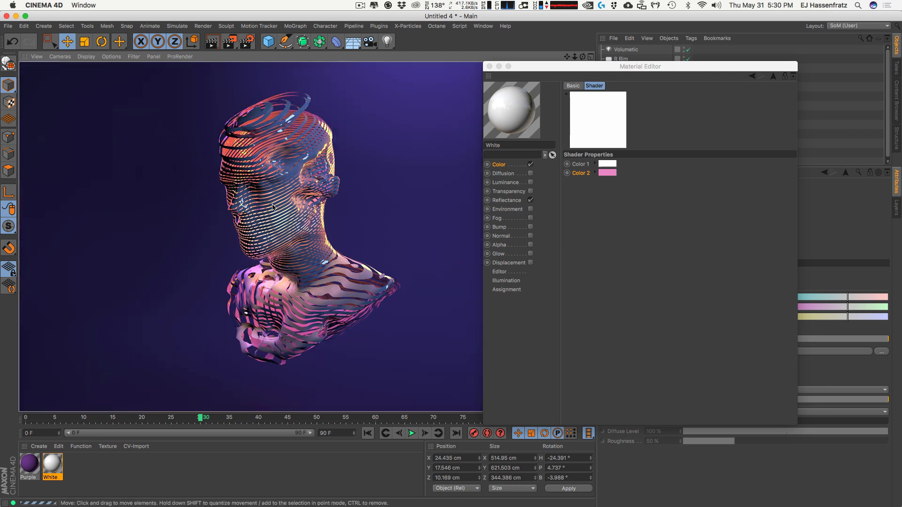
pyautogui.click(291, 209)
pyautogui.press('super+z')
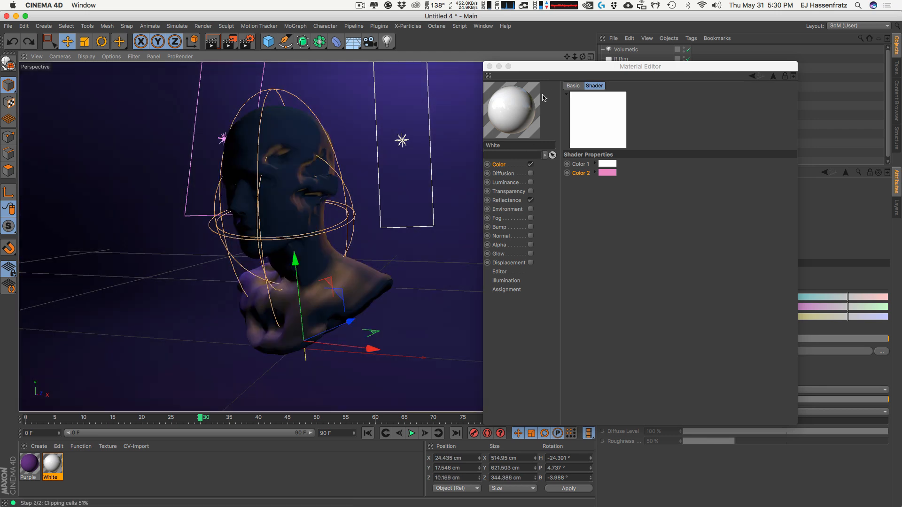
pyautogui.click(510, 165)
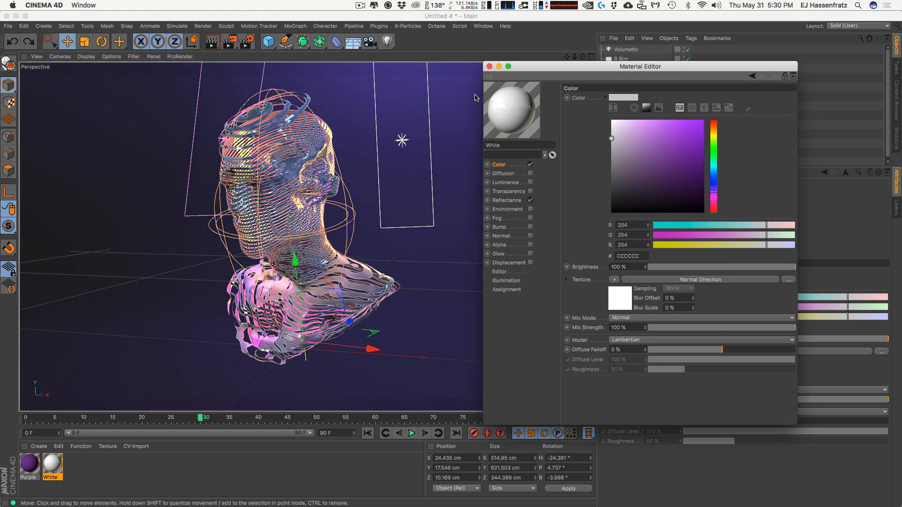
pyautogui.click(488, 67)
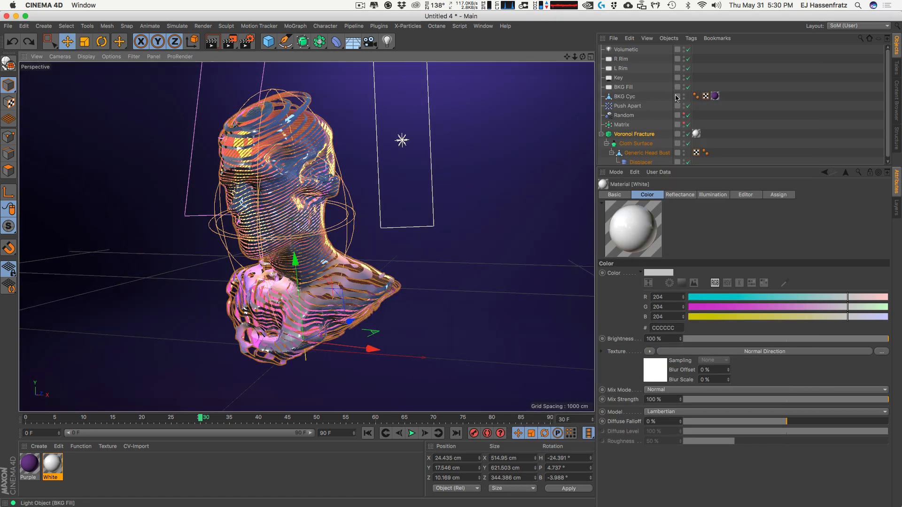
# Set the Volumetic light's intensity to 145 % and lower the light inside the head to about Y 275 cm.
pyautogui.click(629, 88)
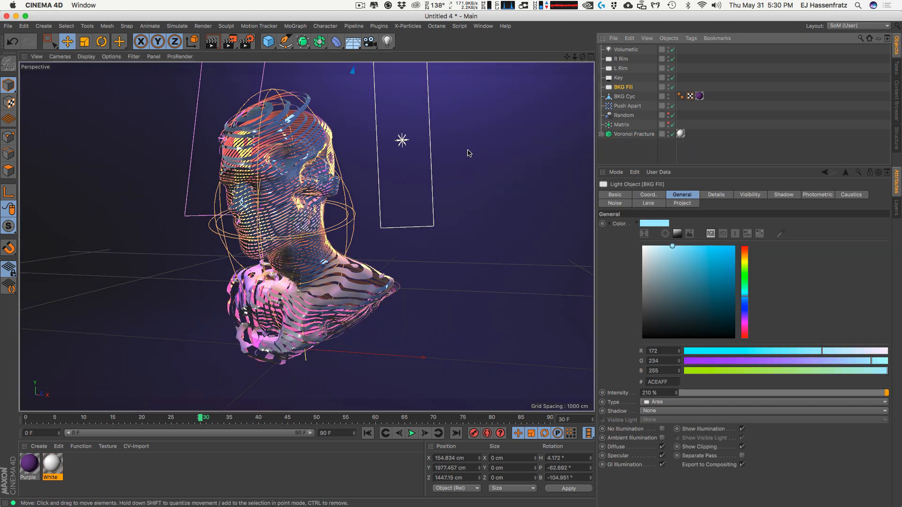
pyautogui.click(626, 49)
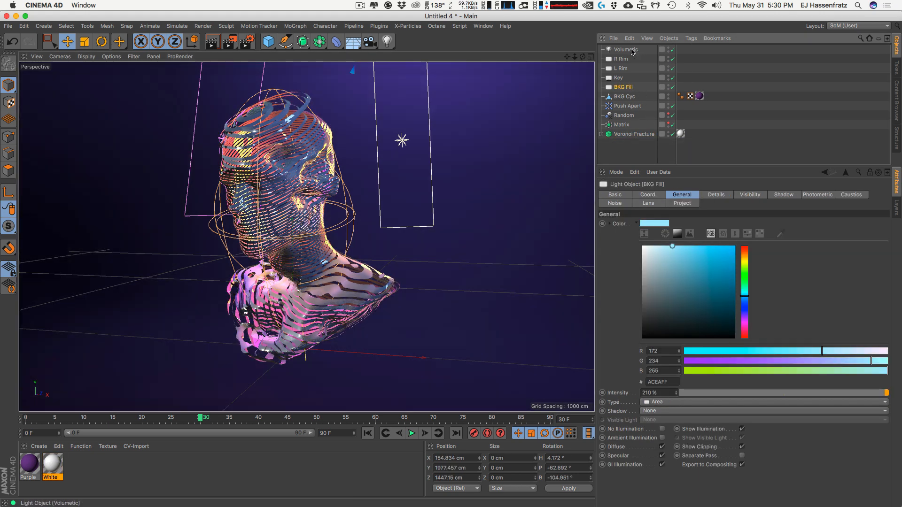
pyautogui.moveTo(676, 393); pyautogui.dragTo(676, 376)
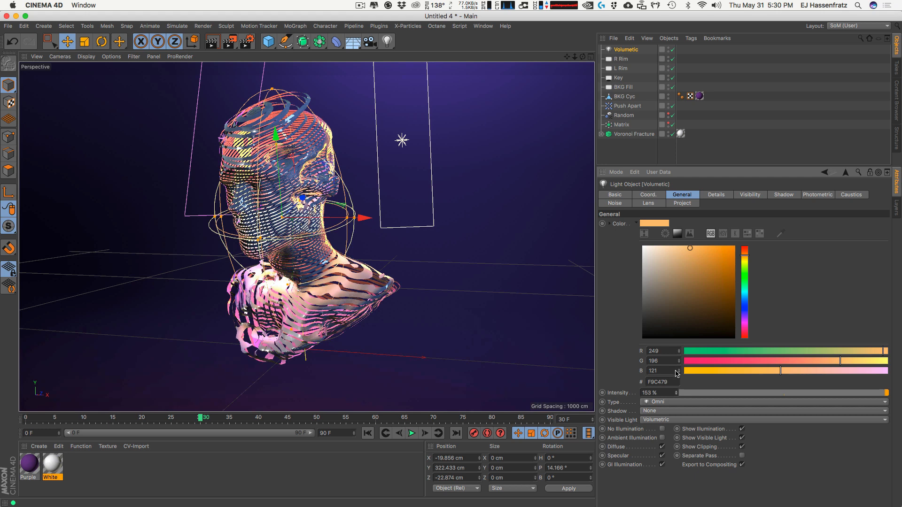
pyautogui.moveTo(289, 204); pyautogui.dragTo(288, 237)
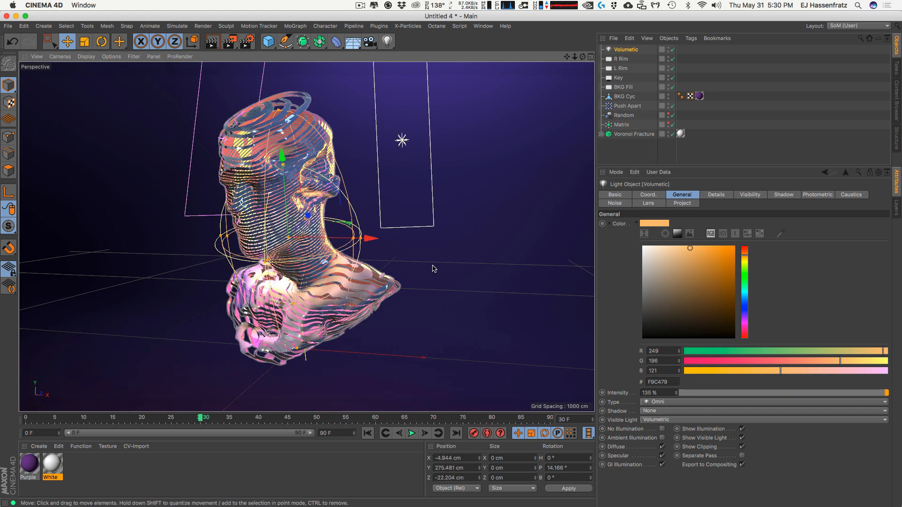
pyautogui.click(675, 394)
# Tilt the Volumetic light slightly, raise it inside the head to about Y 328 cm, and render the perspective view.
pyautogui.click(717, 195)
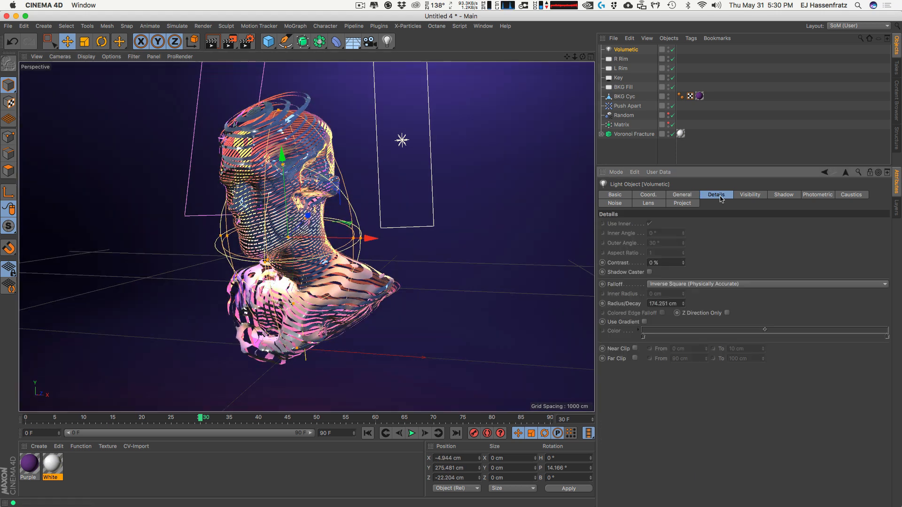
pyautogui.click(751, 195)
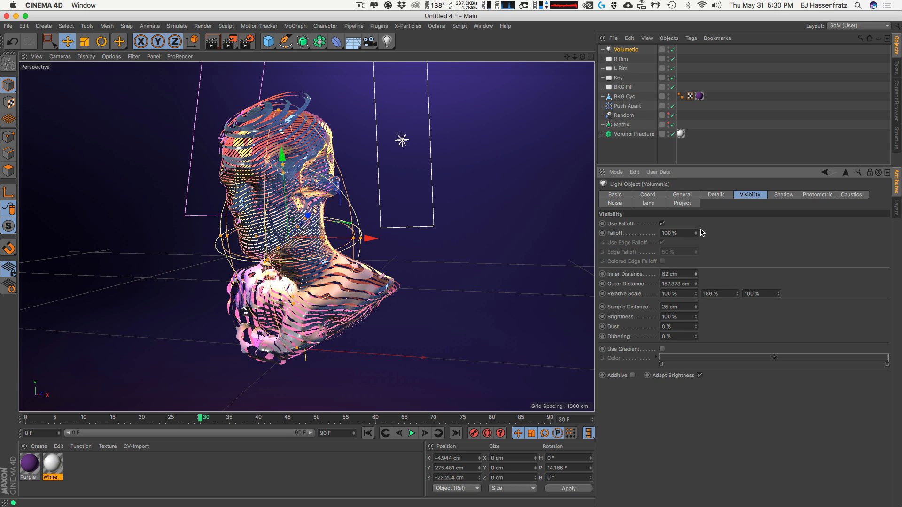
pyautogui.press('r')
pyautogui.moveTo(334, 199); pyautogui.dragTo(323, 195)
pyautogui.press('e')
pyautogui.moveTo(273, 156); pyautogui.dragTo(268, 132)
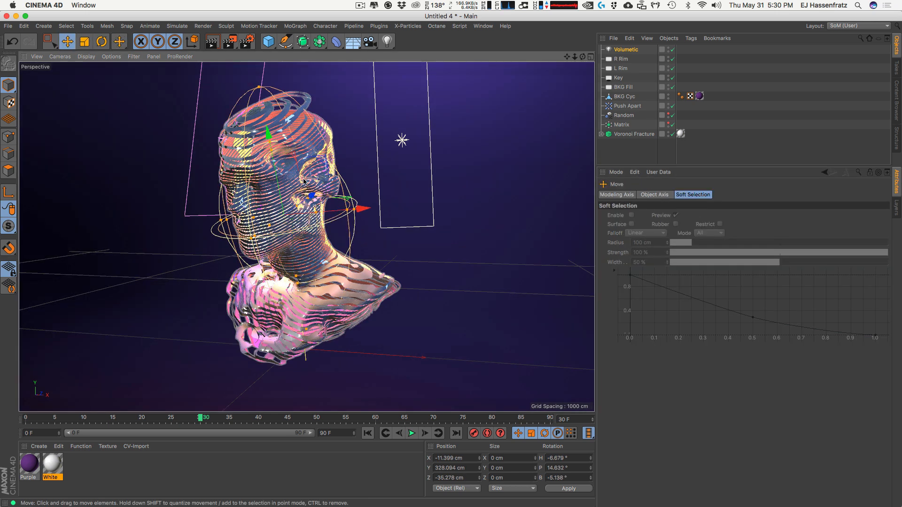
pyautogui.click(212, 43)
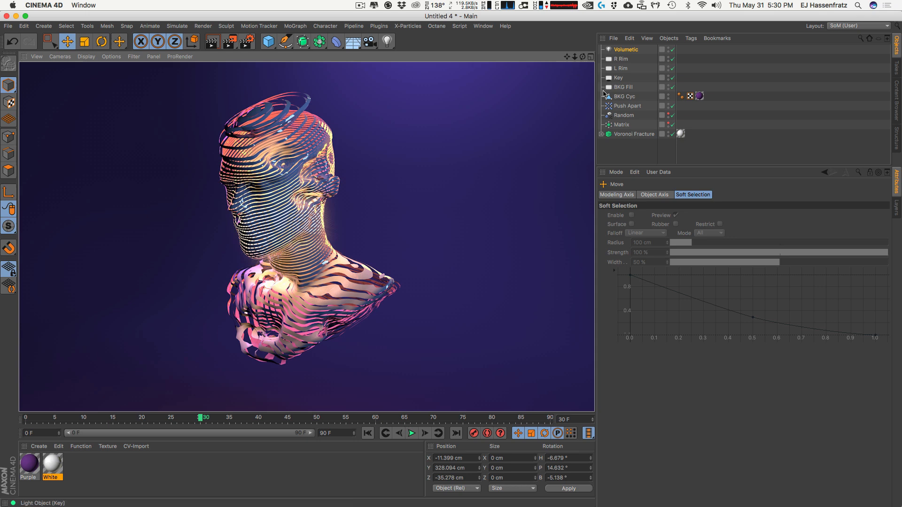
# Enlarge the Key area light to an outer radius of about 118 cm.
pyautogui.click(618, 78)
pyautogui.click(719, 194)
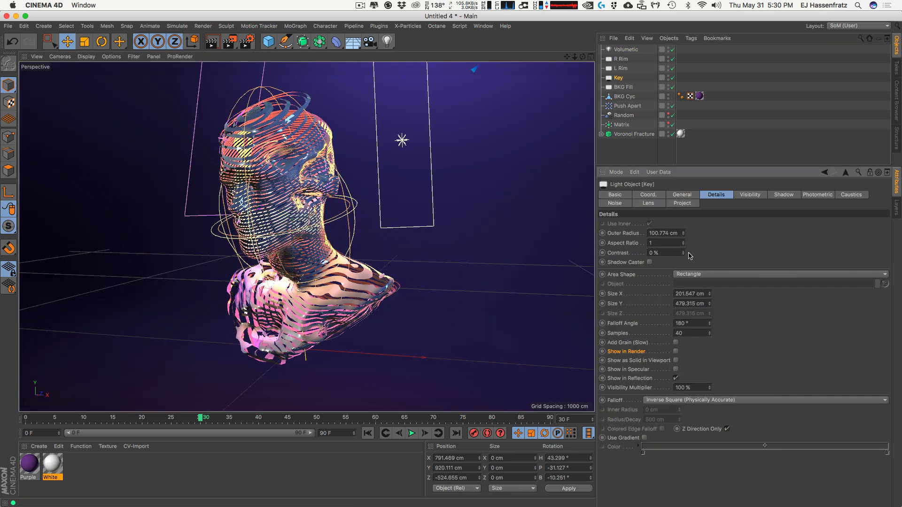
pyautogui.moveTo(684, 236); pyautogui.dragTo(685, 227)
# Move the Key light closer to the bust, to about X 488, Y 609, Z -412 cm, using the orthographic views.
pyautogui.click(591, 57)
pyautogui.moveTo(558, 198); pyautogui.dragTo(533, 178)
pyautogui.keyDown('alt'); pyautogui.moveTo(504, 302); pyautogui.dragTo(448, 321, button='right'); pyautogui.keyUp('alt')
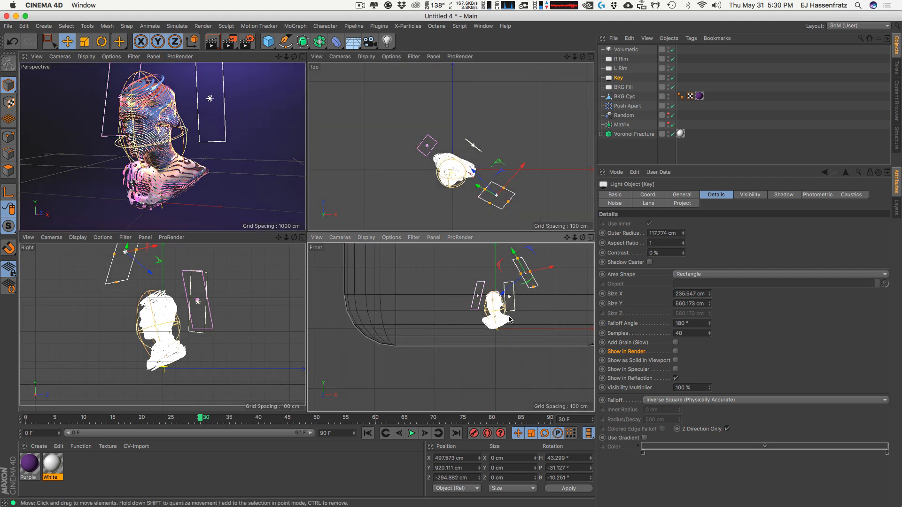
pyautogui.moveTo(526, 314); pyautogui.dragTo(518, 332)
pyautogui.moveTo(526, 193); pyautogui.dragTo(535, 203)
# Set the Key light's intensity to 78 % and render the full-size perspective view.
pyautogui.click(681, 194)
pyautogui.moveTo(830, 393)
pyautogui.mouseDown()
pyautogui.moveTo(810, 396)
pyautogui.moveTo(835, 396)
pyautogui.mouseUp()
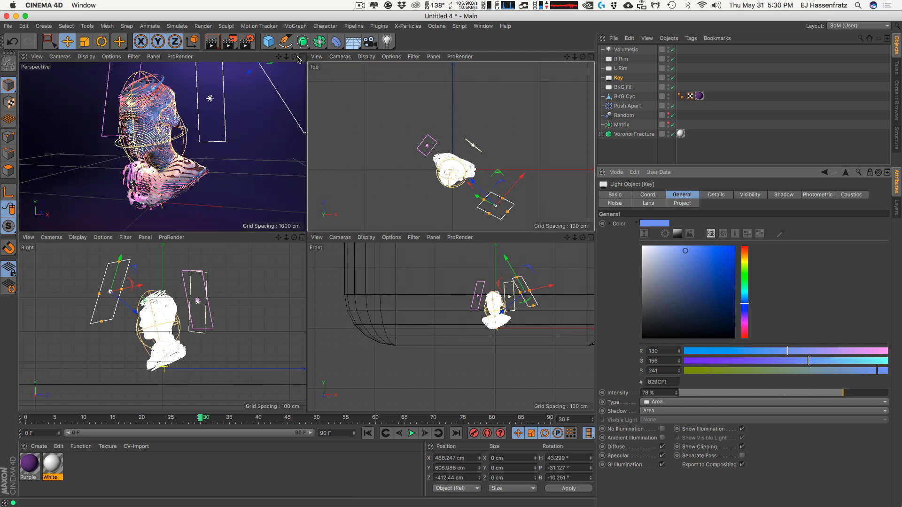
pyautogui.click(301, 56)
pyautogui.click(212, 45)
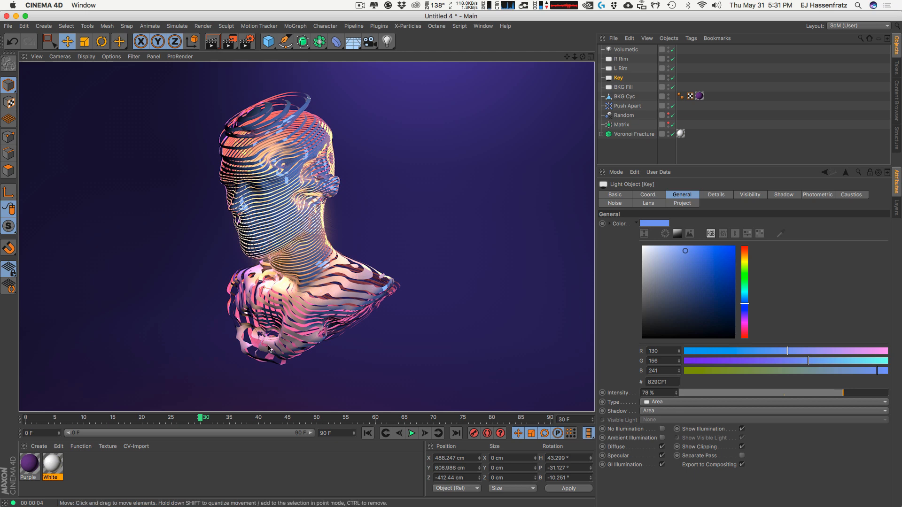
# Expand the Voronoi Fracture hierarchy to review its child objects, and show the Matrix and Random objects in the viewport.
pyautogui.click(606, 134)
pyautogui.click(601, 133)
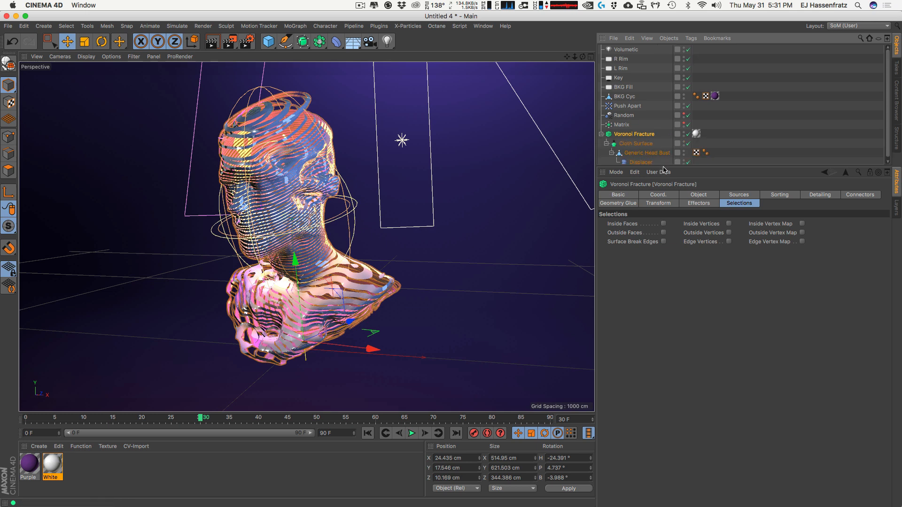
pyautogui.moveTo(663, 165); pyautogui.dragTo(663, 212)
pyautogui.click(636, 143)
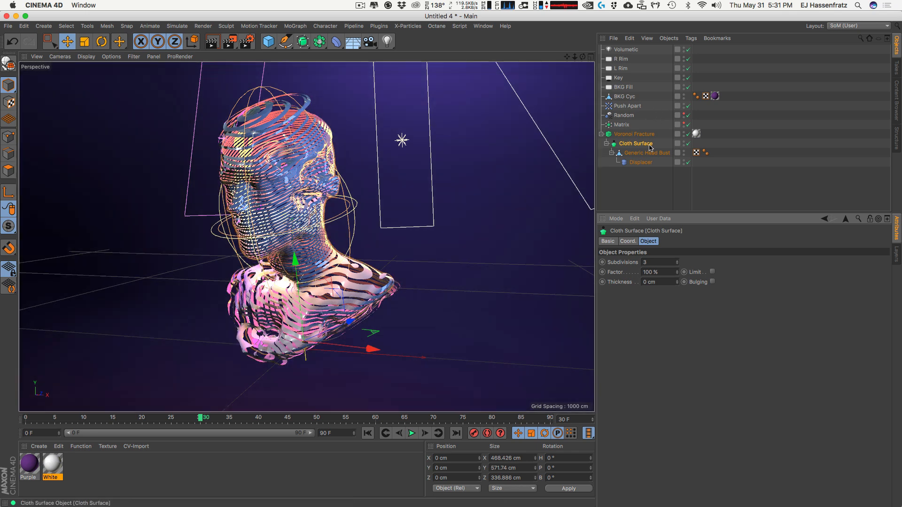
pyautogui.click(640, 153)
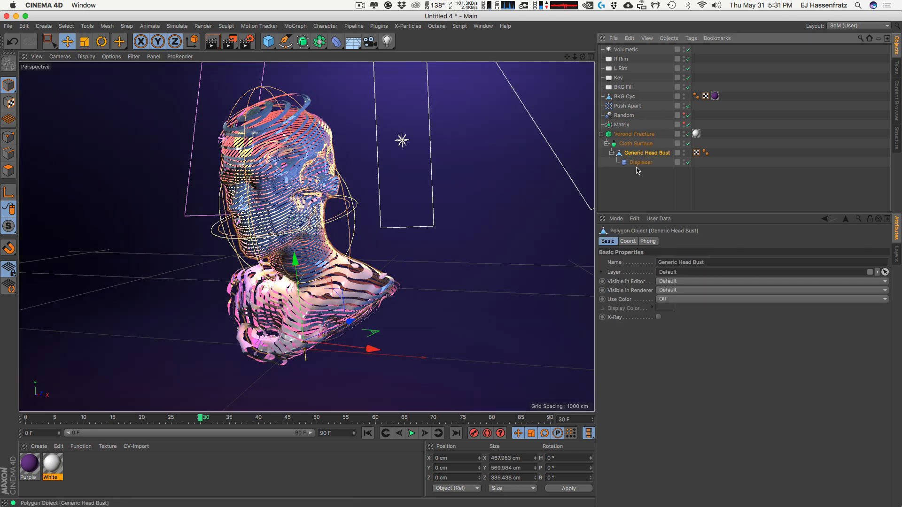
pyautogui.click(639, 163)
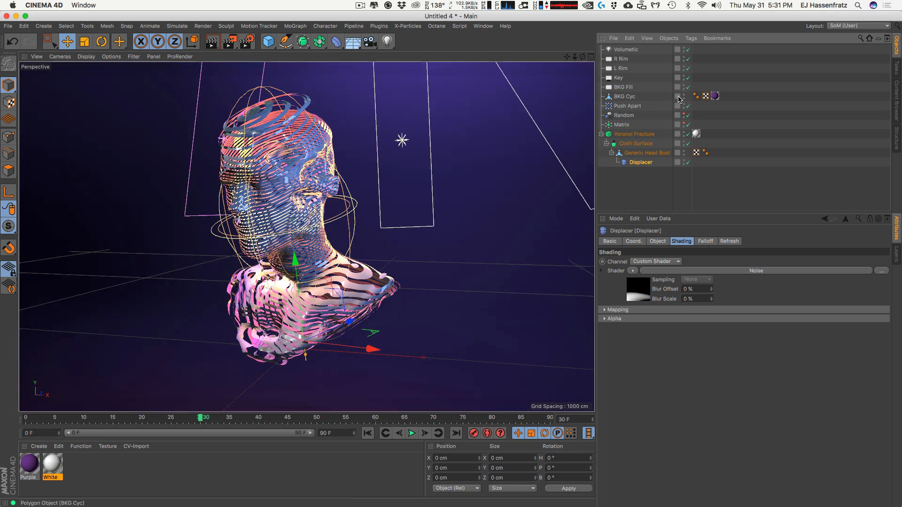
pyautogui.click(684, 124)
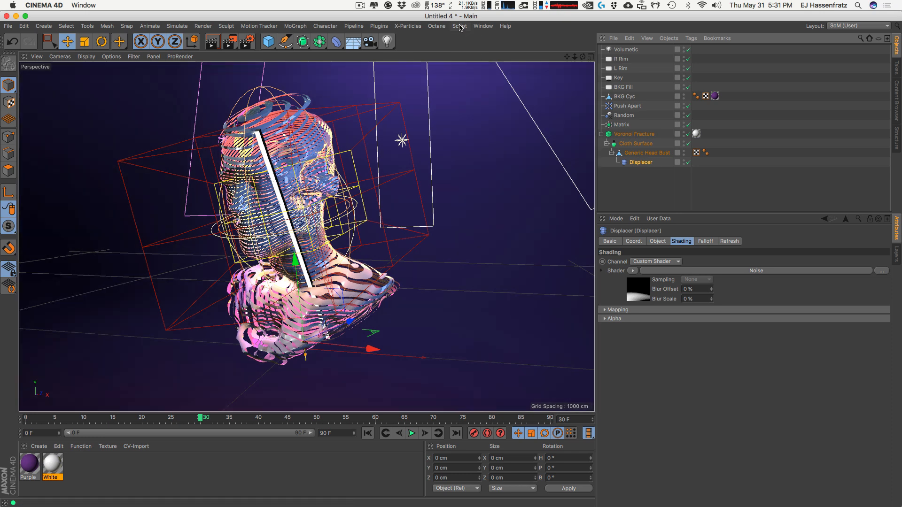
# Add the Elephant Base sculpting mesh from the Content Browser to the scene.
pyautogui.click(483, 26)
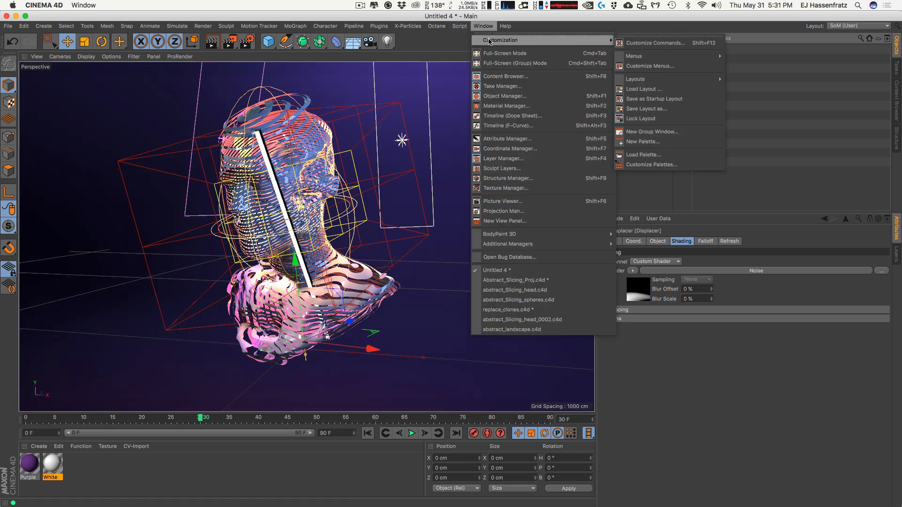
pyautogui.click(506, 76)
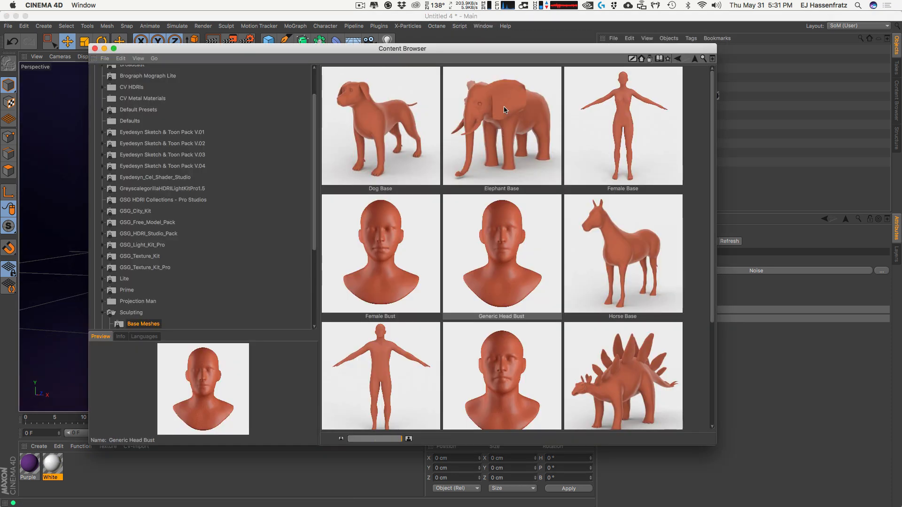
pyautogui.moveTo(513, 115)
pyautogui.mouseDown()
pyautogui.moveTo(521, 132)
pyautogui.moveTo(506, 131)
pyautogui.moveTo(749, 142)
pyautogui.mouseUp()
pyautogui.click(95, 49)
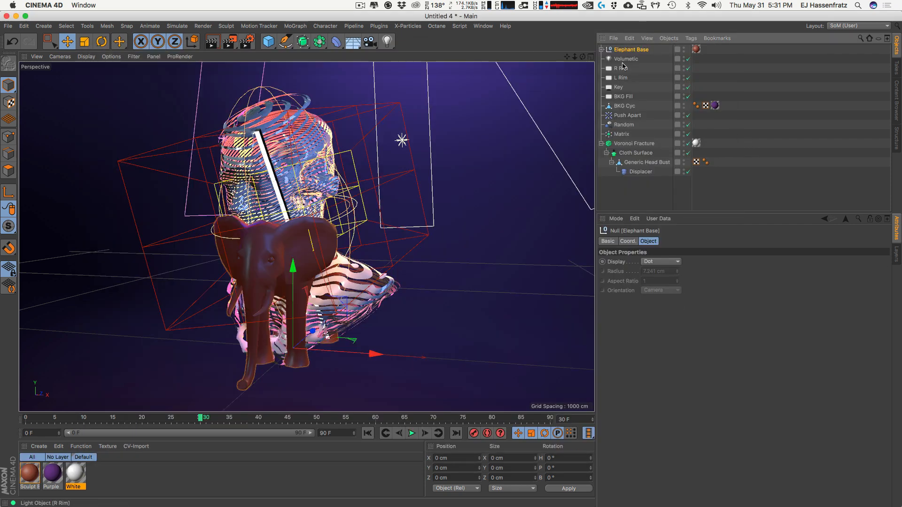
# Delete the Eyes object from the Elephant Base group.
pyautogui.click(601, 50)
pyautogui.click(625, 59)
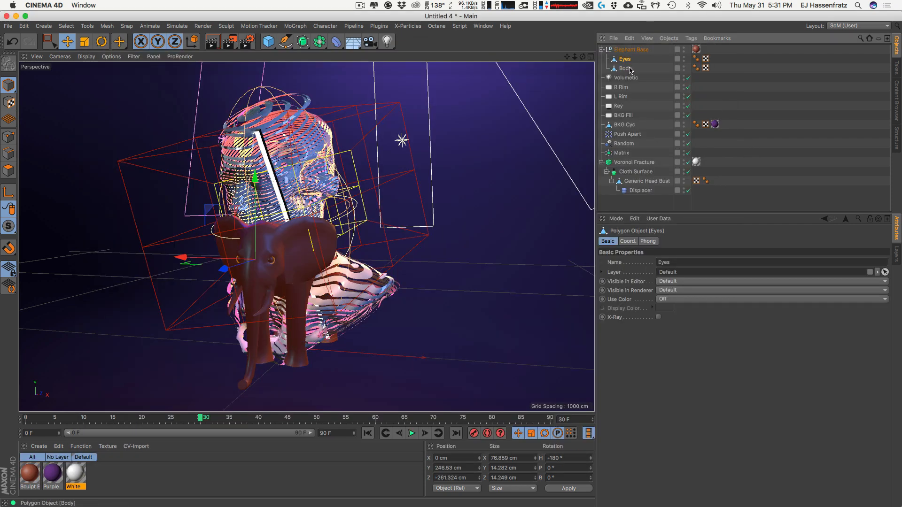
pyautogui.press('Delete')
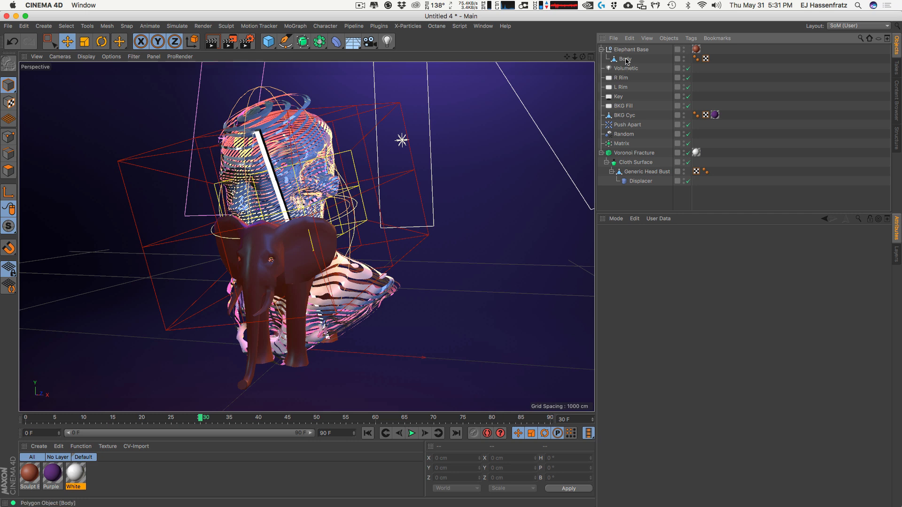
# Replace the Generic Head Bust under Cloth Surface with the elephant's Body, making the Displacer a child of Body.
pyautogui.moveTo(625, 61); pyautogui.dragTo(632, 163)
pyautogui.click(651, 181)
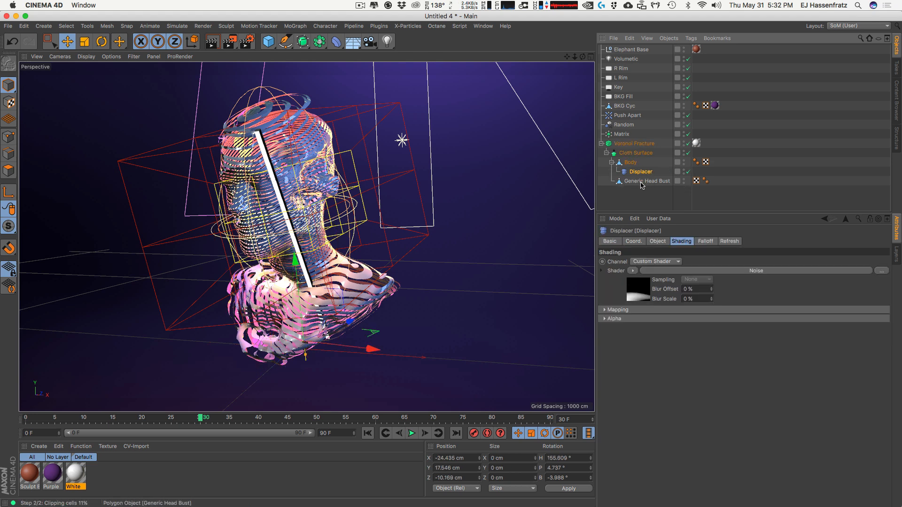
pyautogui.click(646, 180)
pyautogui.press('Delete')
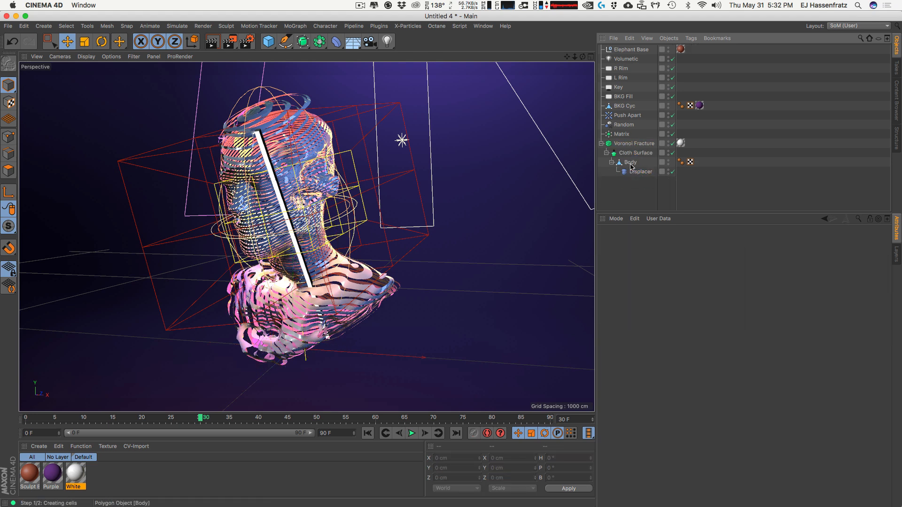
# Raise the elephant Body to about Y 105 cm.
pyautogui.click(631, 163)
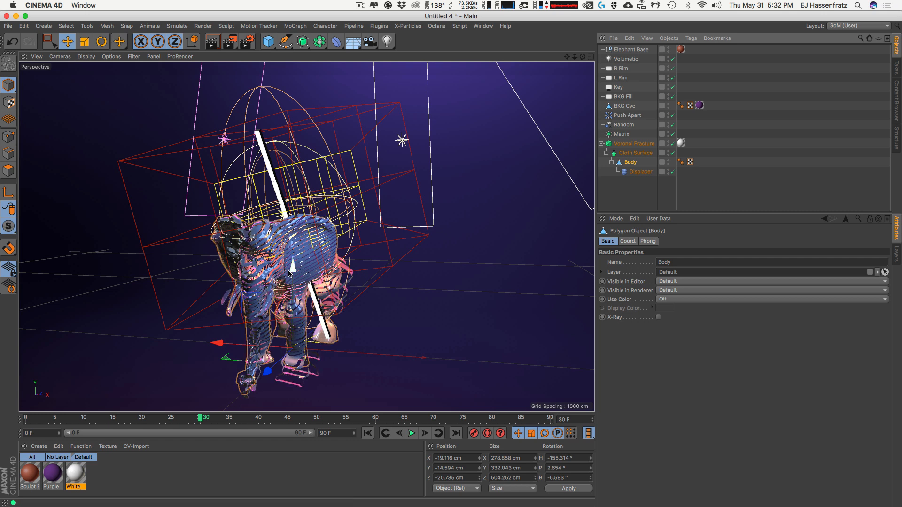
pyautogui.moveTo(292, 272); pyautogui.dragTo(293, 225)
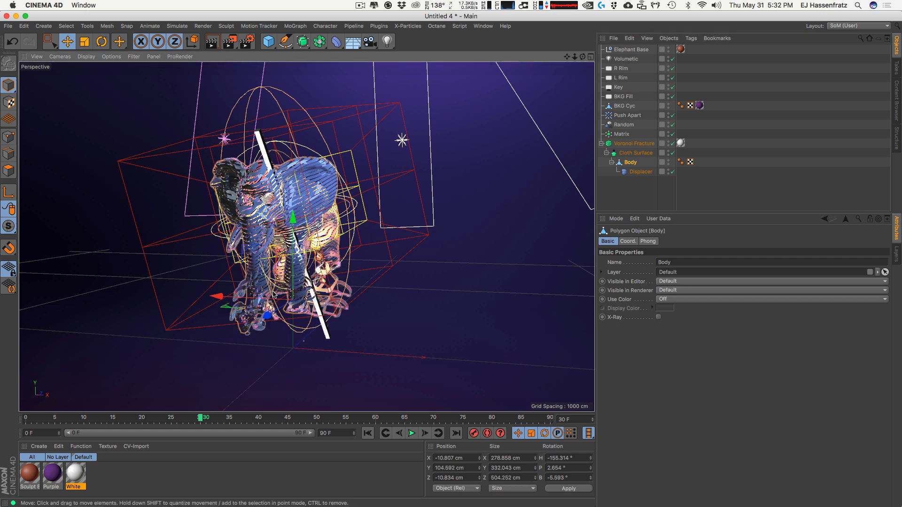
pyautogui.press('t')
pyautogui.moveTo(218, 296); pyautogui.dragTo(287, 287)
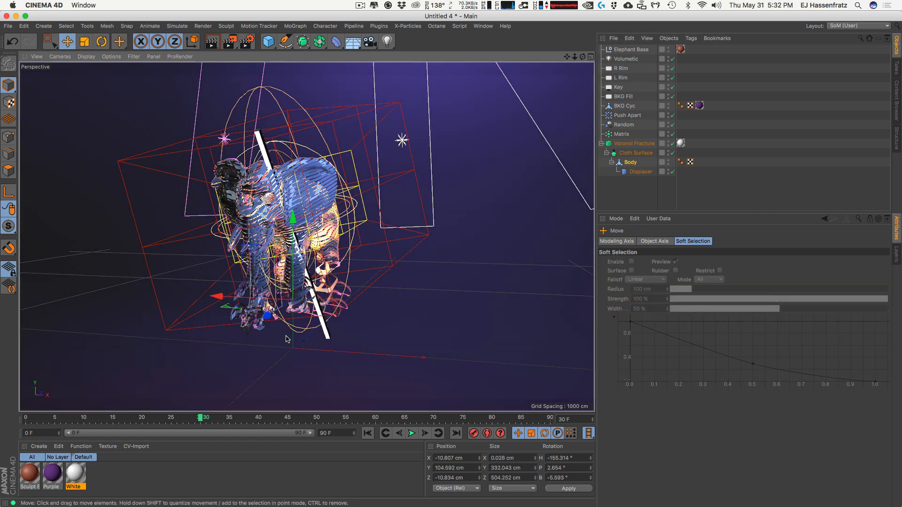
pyautogui.press('e')
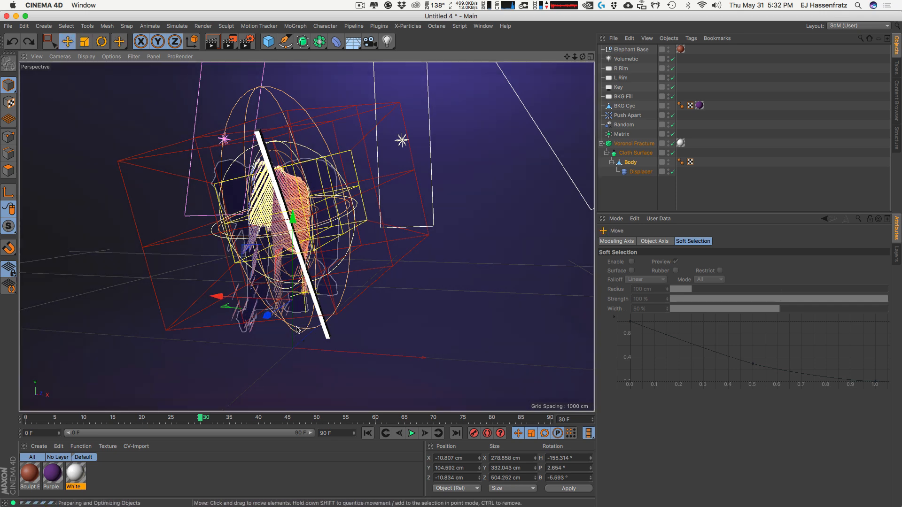
pyautogui.press('super+z')
# Scale the elephant Body up uniformly to about 354 × 422 × 641 cm.
pyautogui.press('t')
pyautogui.moveTo(302, 328); pyautogui.dragTo(385, 285)
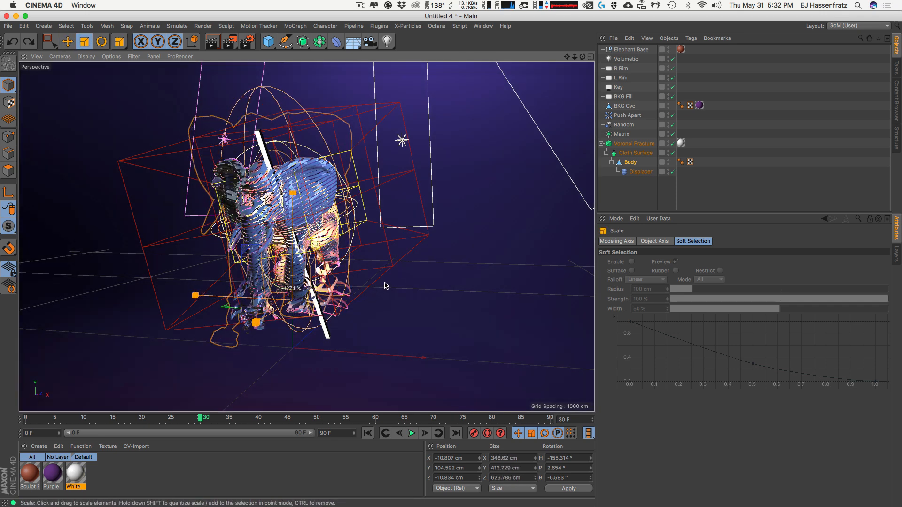
pyautogui.moveTo(320, 265); pyautogui.dragTo(320, 266)
pyautogui.press('e')
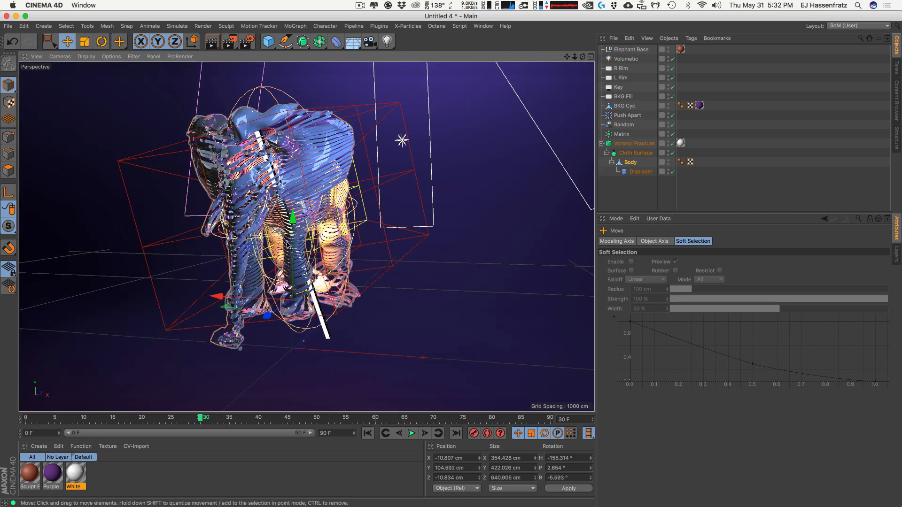
# Rotate and reposition the sliced elephant Body around the Matrix and the inner light, and render the perspective view.
pyautogui.press('r')
pyautogui.moveTo(282, 282); pyautogui.dragTo(371, 278)
pyautogui.press('e')
pyautogui.moveTo(343, 247); pyautogui.dragTo(353, 255)
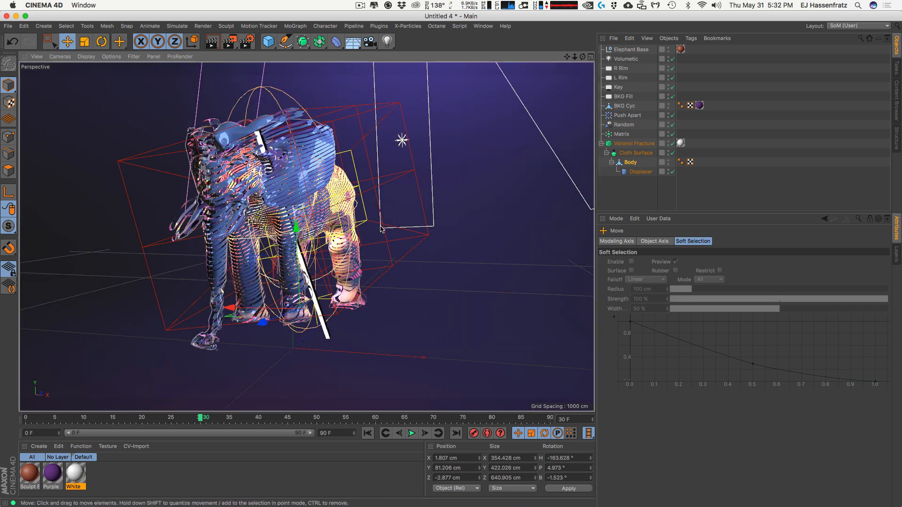
pyautogui.moveTo(381, 227); pyautogui.dragTo(513, 230)
pyautogui.click(662, 206)
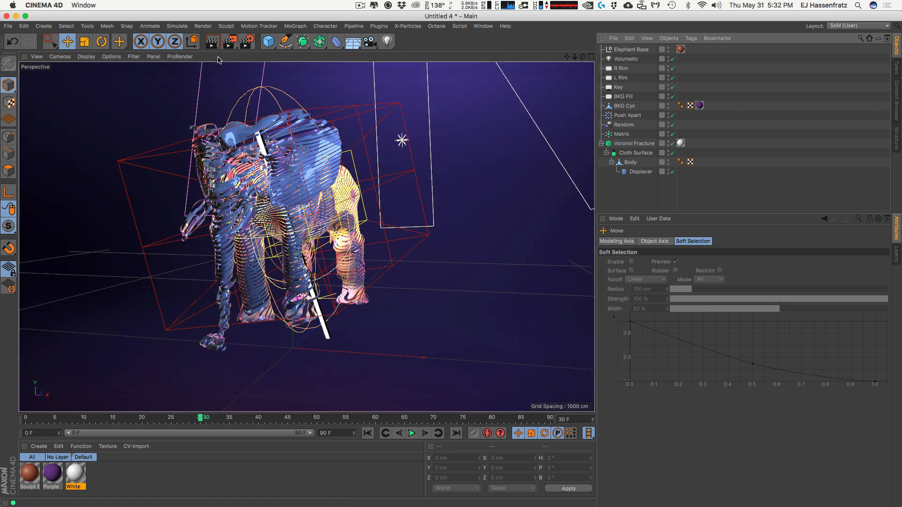
pyautogui.click(212, 42)
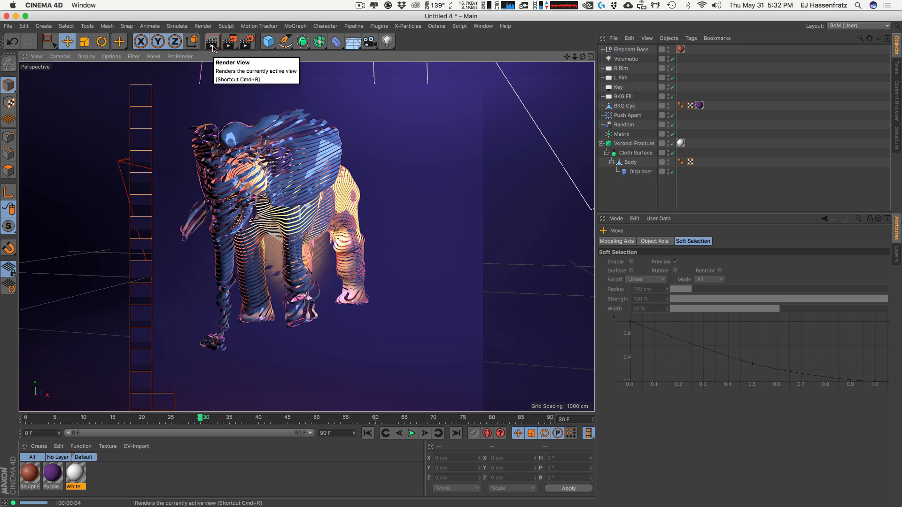
pyautogui.click(618, 87)
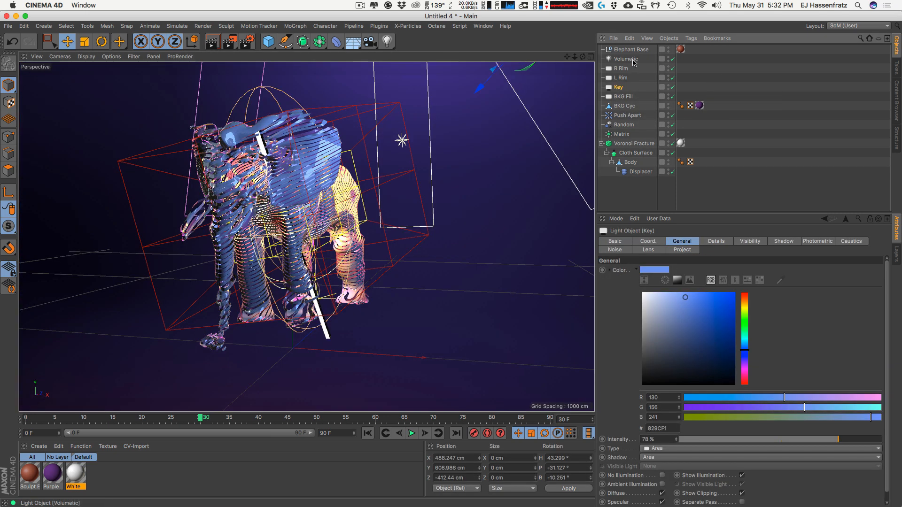
pyautogui.click(626, 59)
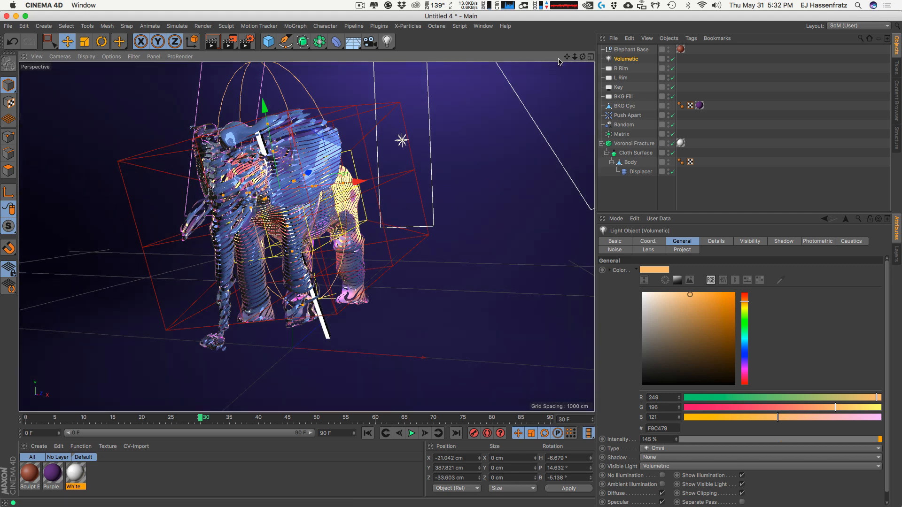
pyautogui.moveTo(567, 57); pyautogui.dragTo(576, 73)
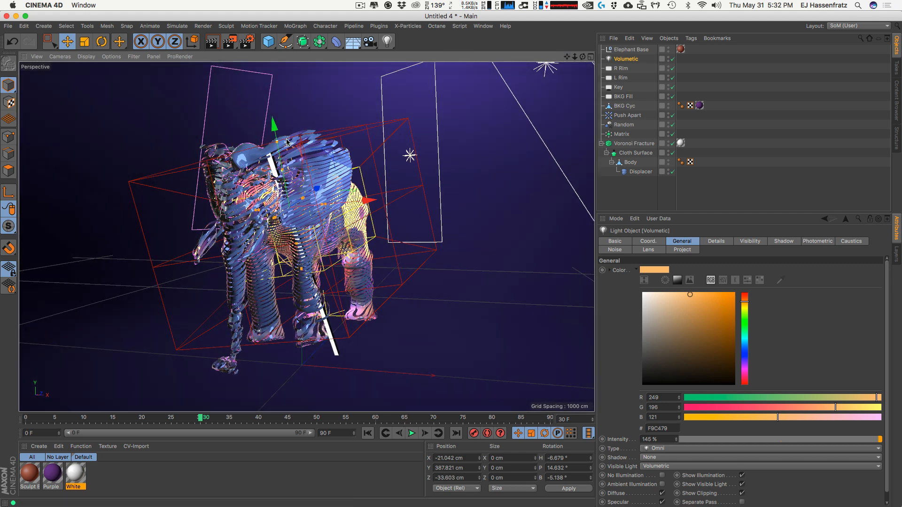
pyautogui.click(624, 96)
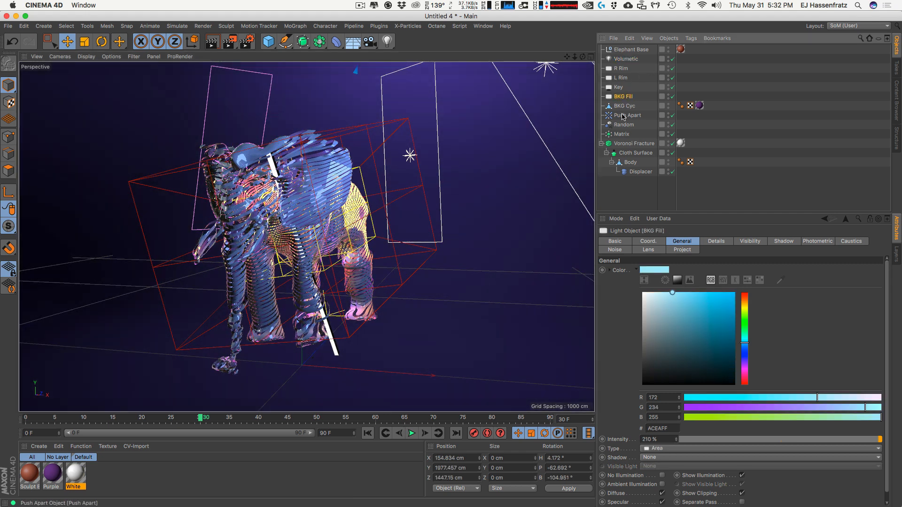
# Shift the Random effector slightly along its X axis, back across the elephant, and render the perspective view.
pyautogui.click(630, 117)
pyautogui.click(625, 126)
pyautogui.moveTo(347, 176)
pyautogui.mouseDown()
pyautogui.moveTo(330, 172)
pyautogui.moveTo(338, 198)
pyautogui.moveTo(332, 175)
pyautogui.mouseUp()
pyautogui.click(458, 263)
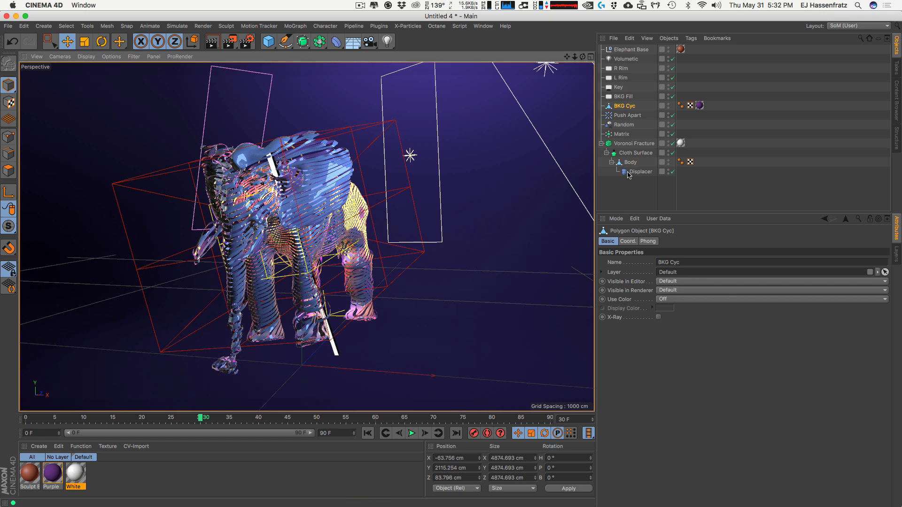
pyautogui.click(212, 42)
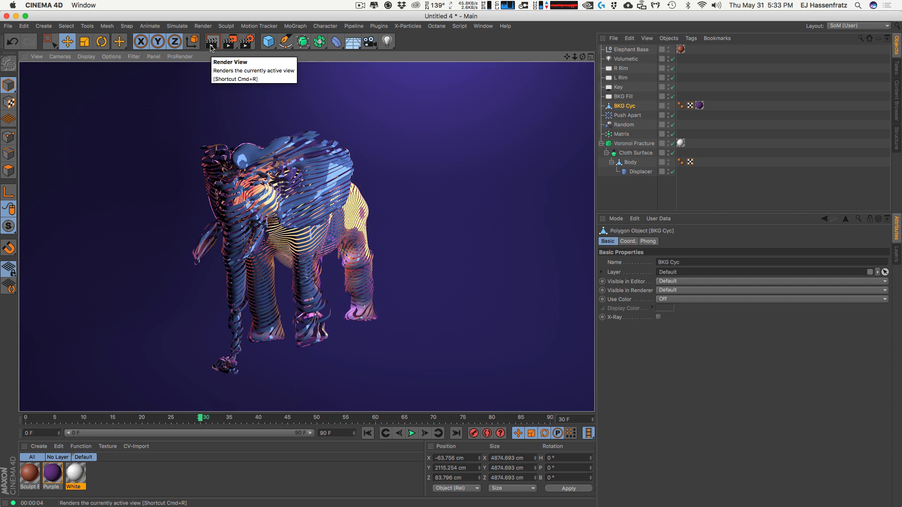
# Add the Ambient Occlusion and Global Illumination effects to the render settings.
pyautogui.click(252, 46)
pyautogui.click(369, 269)
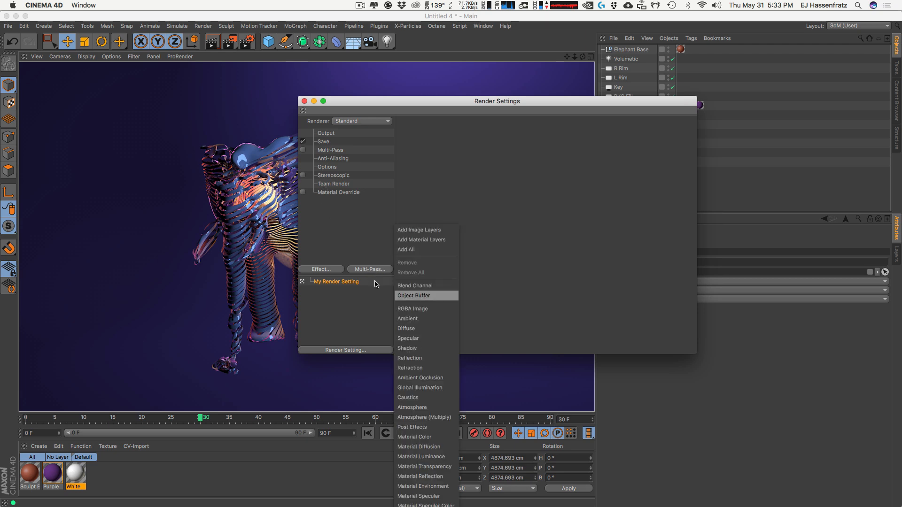
pyautogui.click(329, 270)
pyautogui.click(329, 270)
pyautogui.click(367, 292)
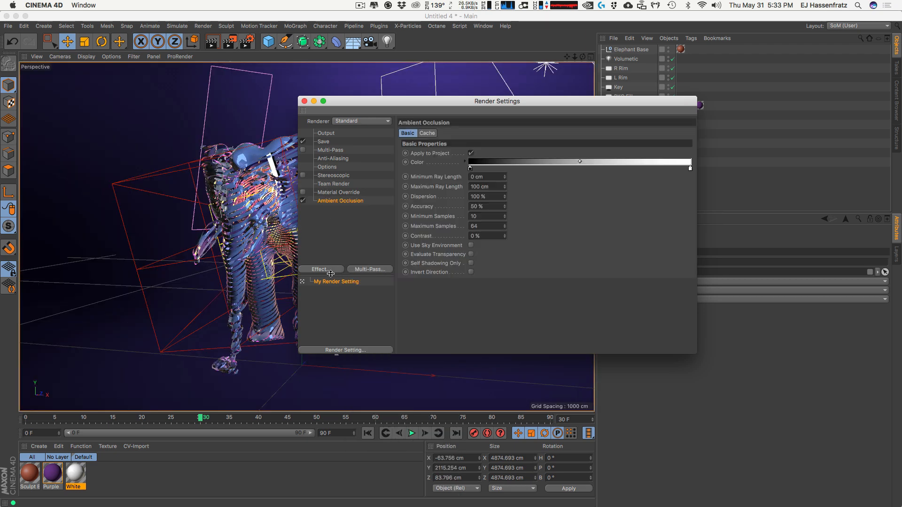
pyautogui.click(330, 273)
pyautogui.click(376, 370)
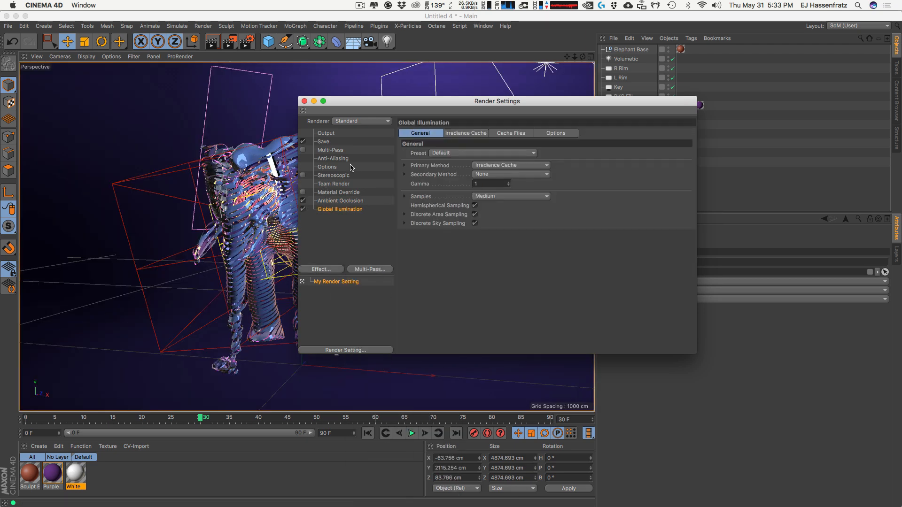
pyautogui.click(304, 101)
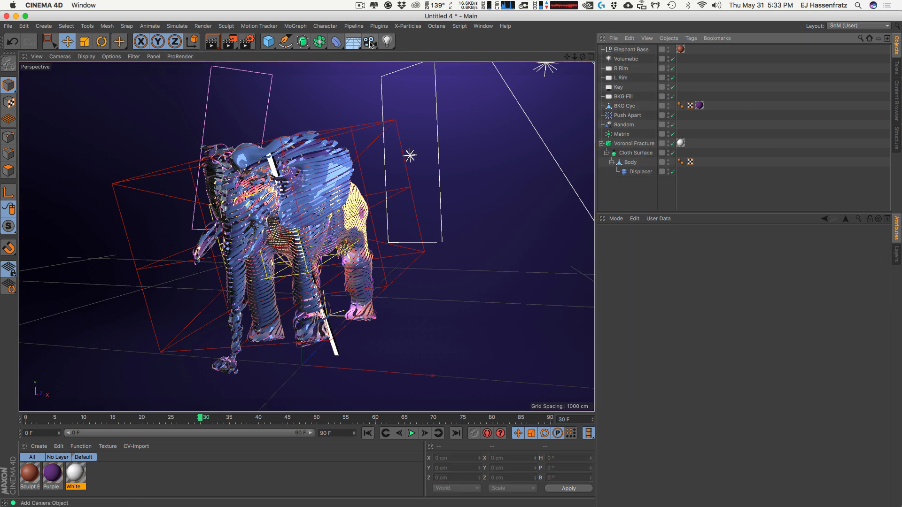
# Add a Physical Sky to the elephant scene, review its settings, and render the perspective view.
pyautogui.moveTo(348, 43); pyautogui.dragTo(439, 57)
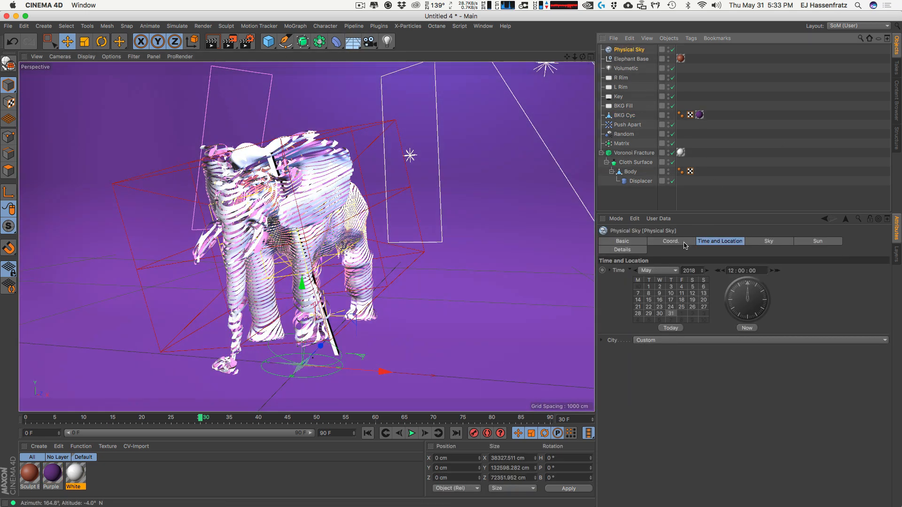
pyautogui.click(771, 241)
pyautogui.click(813, 241)
pyautogui.click(636, 249)
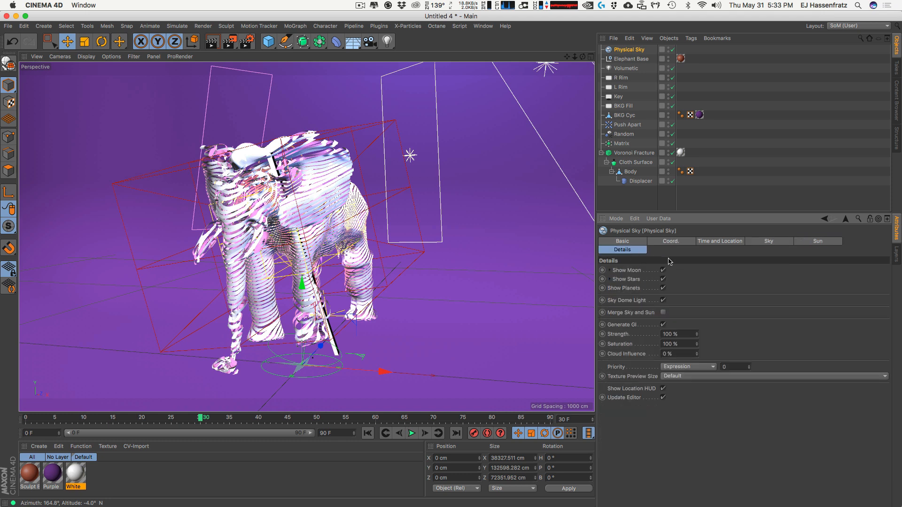
pyautogui.click(672, 242)
pyautogui.click(723, 242)
pyautogui.click(211, 44)
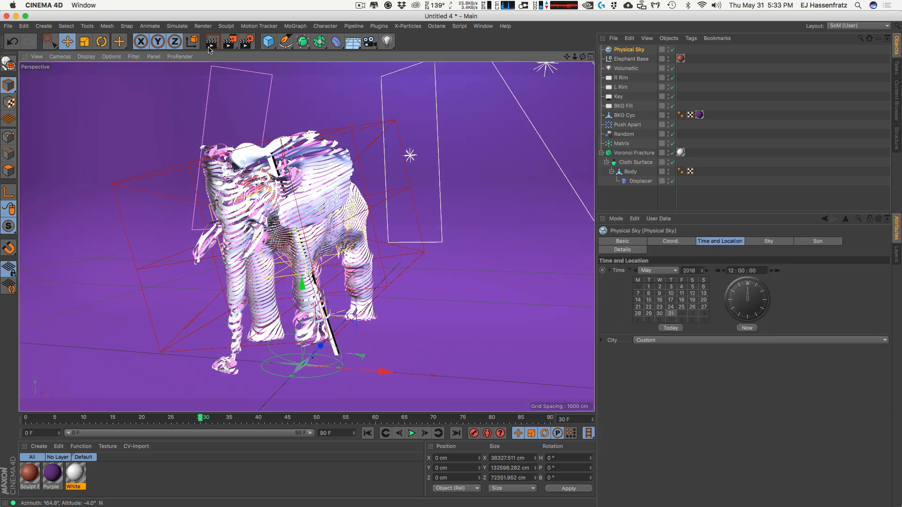